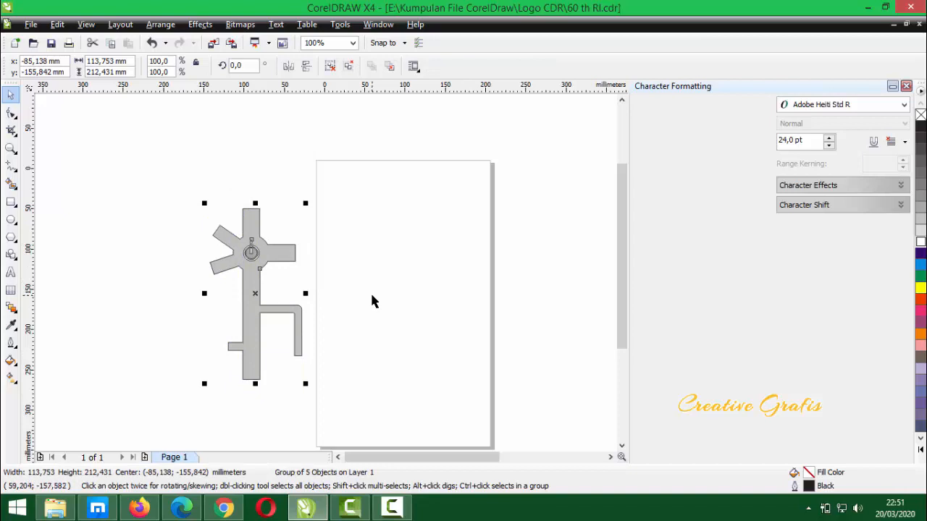
Draw a tall, narrow rectangle about 22 mm wide and 226 mm high on the page
scroll(370, 296, "up", 1)
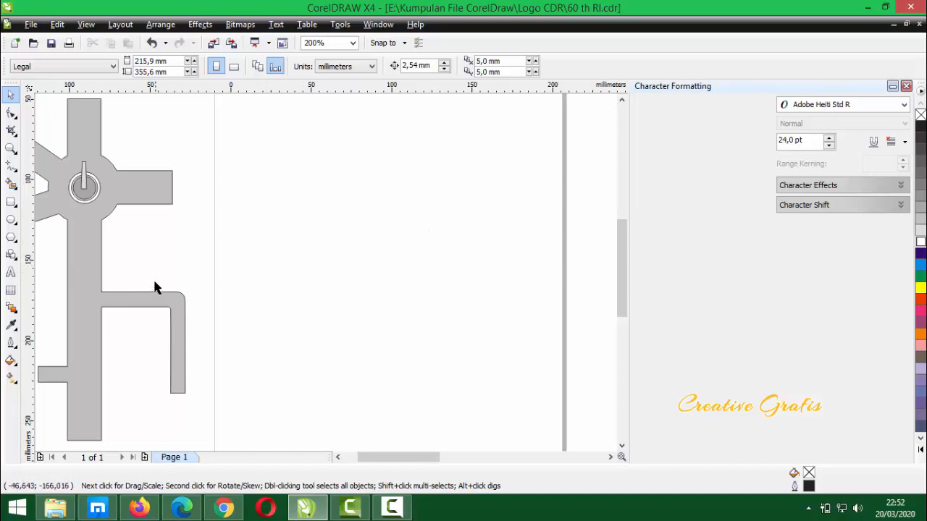
scroll(404, 235, "down", 1)
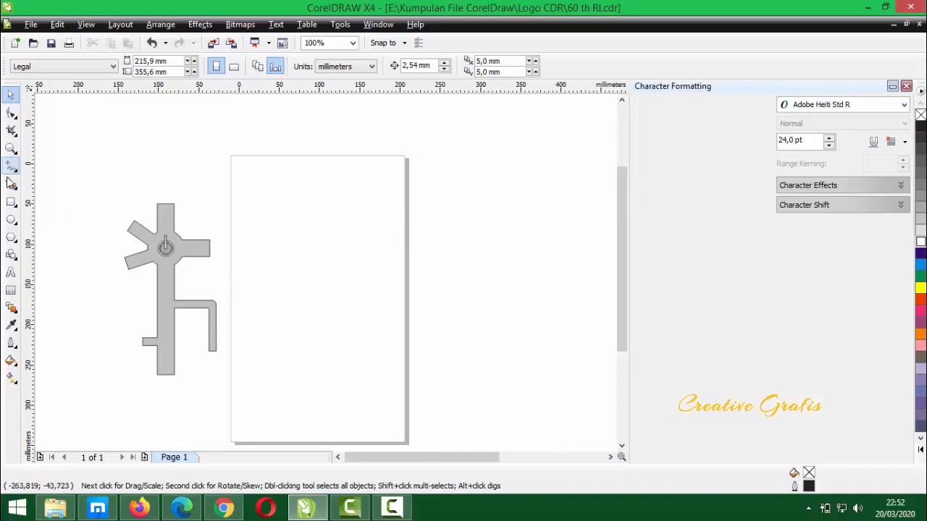
left_click(11, 202)
left_click_drag(320, 175, 297, 359)
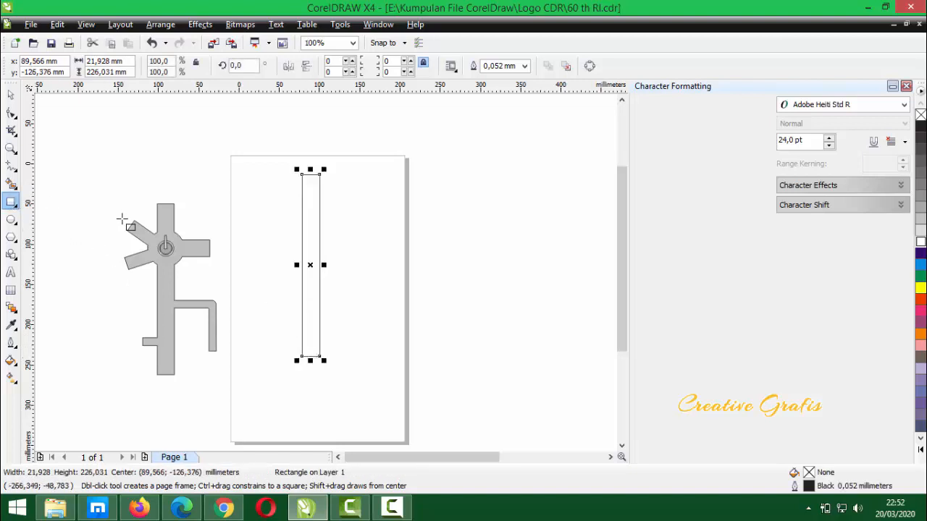
Move the gray reference group up beside the page and shorten the tall rectangle to about 208 mm high
left_click(12, 95)
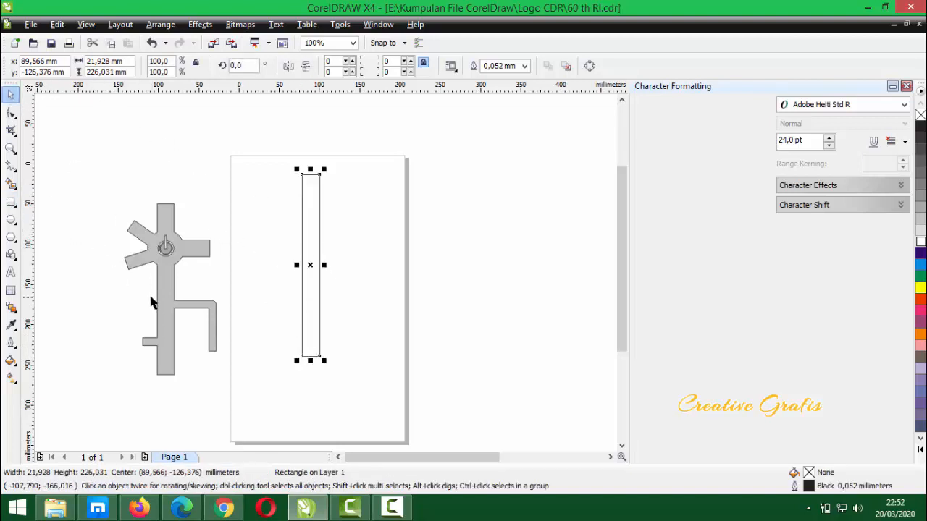
left_click_drag(170, 294, 175, 270)
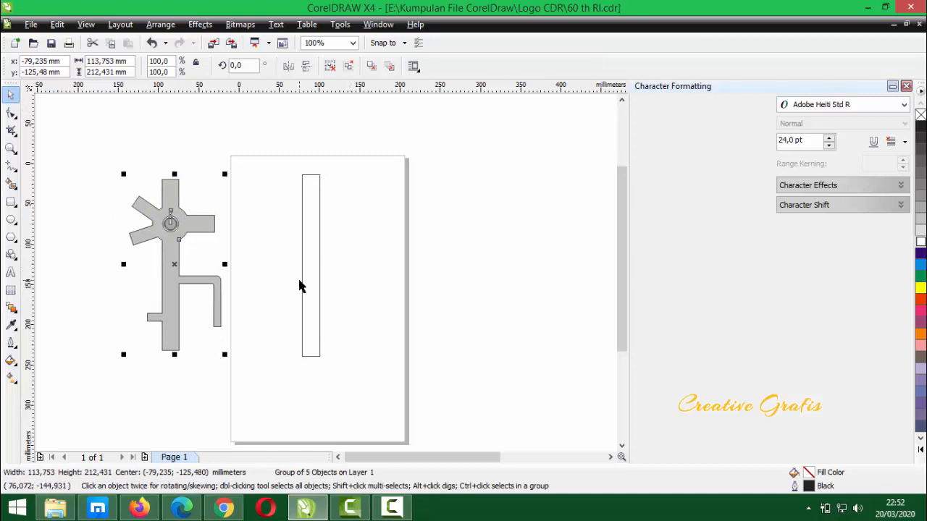
scroll(300, 287, "up", 1)
left_click(352, 290)
scroll(352, 290, "down", 1)
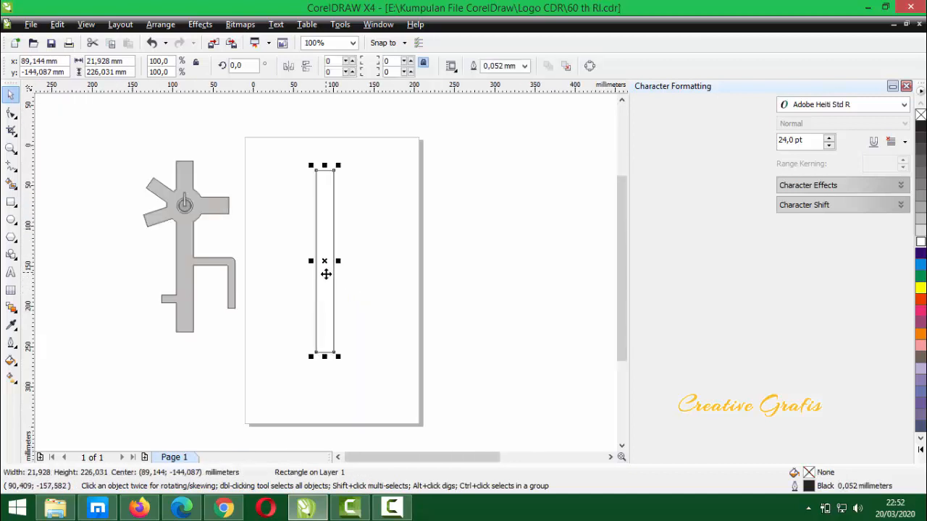
left_click_drag(327, 356, 327, 339)
left_click_drag(322, 269, 322, 269)
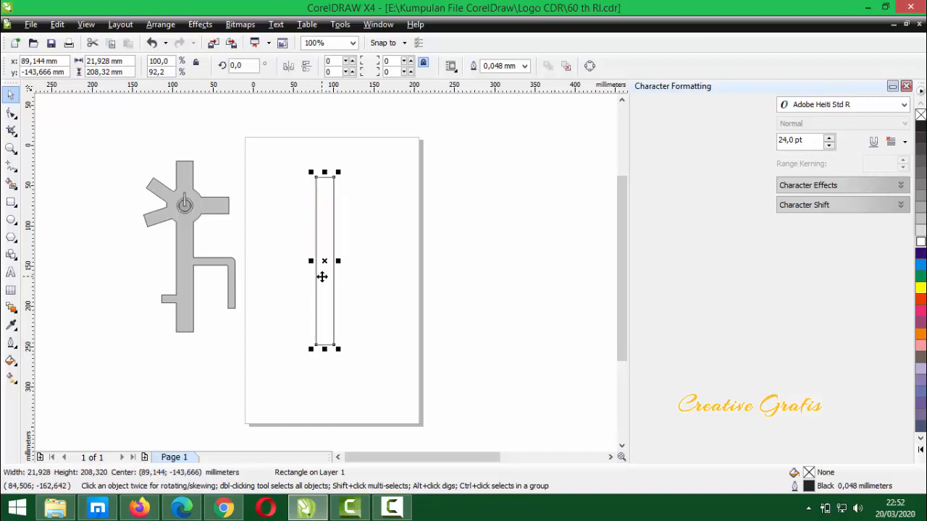
scroll(324, 262, "up", 1)
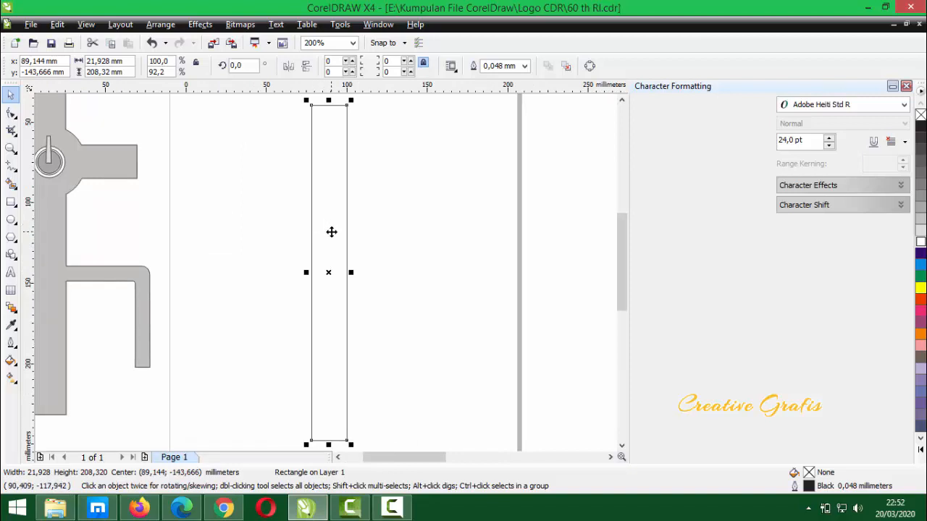
key("ctrl+d")
left_click_drag(333, 233, 389, 236)
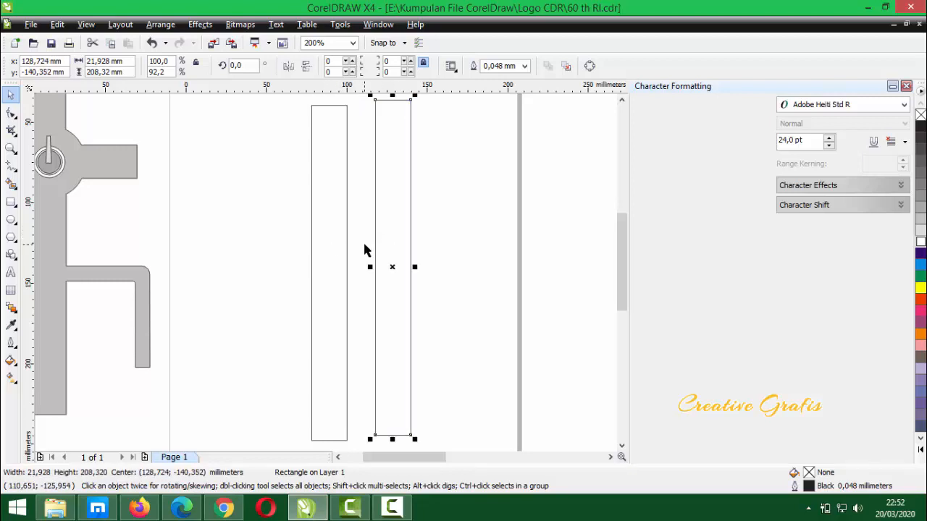
key("Delete")
Copy the tall rectangle, shrink the copy to about 18 × 80 mm, and place it near the page's left edge
left_click(324, 253)
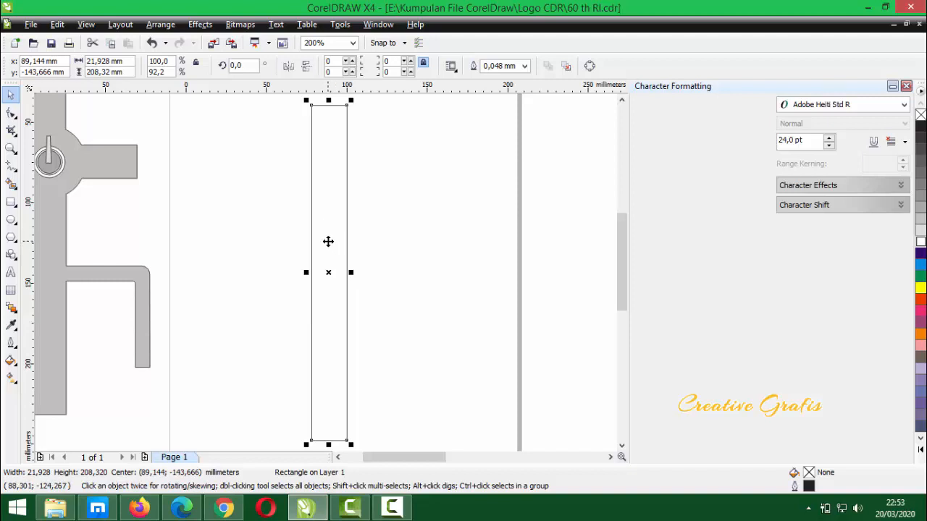
left_click_drag(328, 241, 393, 244)
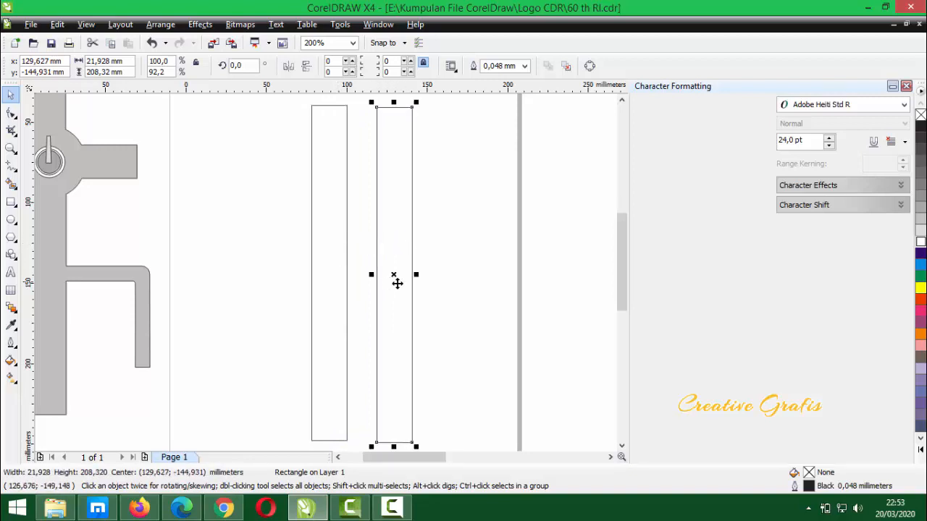
left_click_drag(371, 104, 413, 220)
left_click(398, 187)
left_click(390, 178)
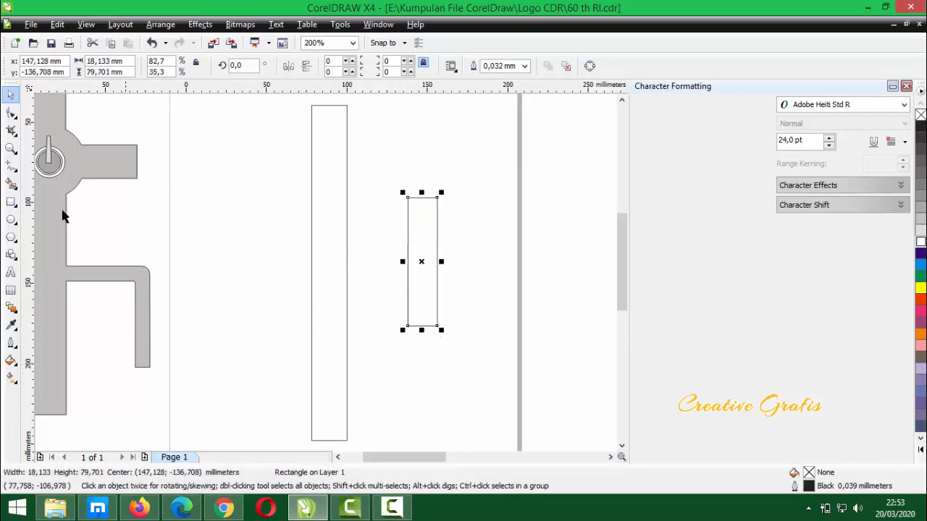
left_click_drag(428, 262, 205, 264)
Reposition the tall rectangle slightly and shorten it to about 194 mm high
left_click(287, 270)
left_click(335, 250)
left_click_drag(336, 250, 336, 276)
scroll(338, 251, "down", 1)
scroll(325, 273, "up", 1)
scroll(336, 276, "down", 1)
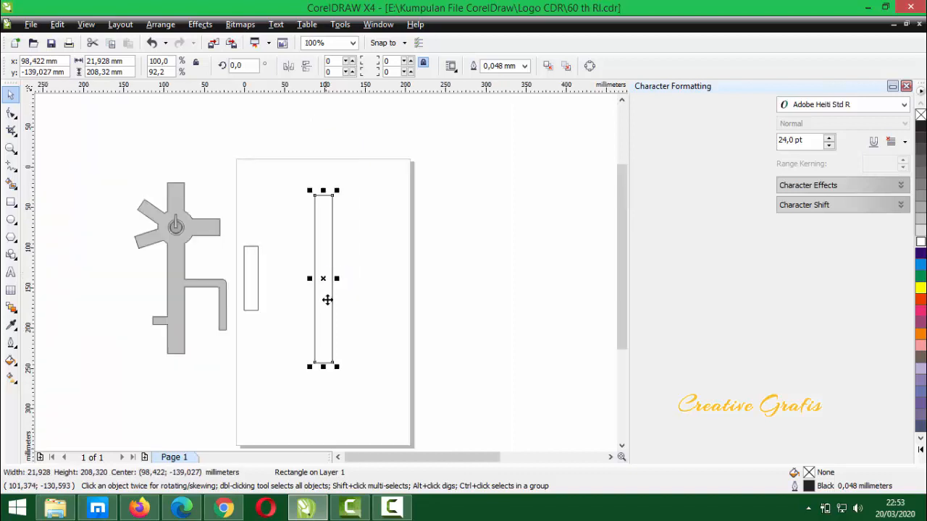
left_click_drag(325, 363, 324, 346)
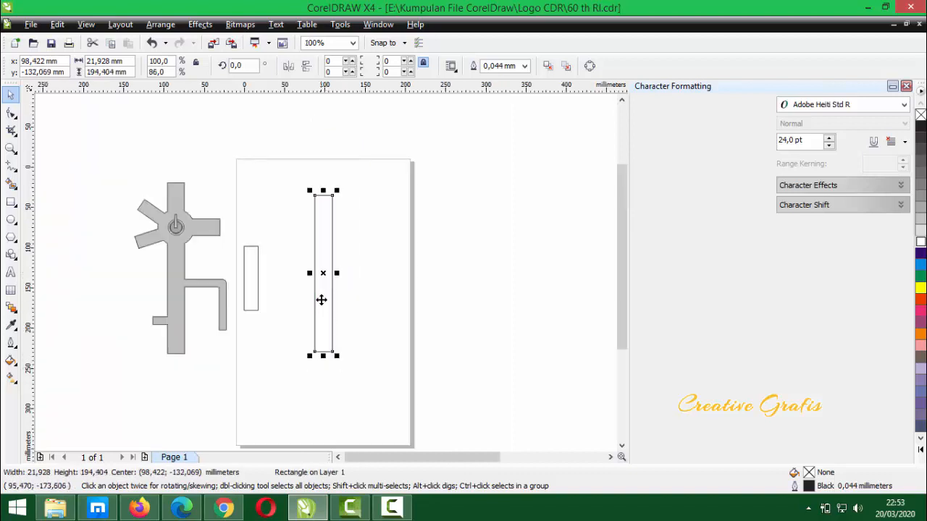
left_click_drag(320, 238, 320, 235)
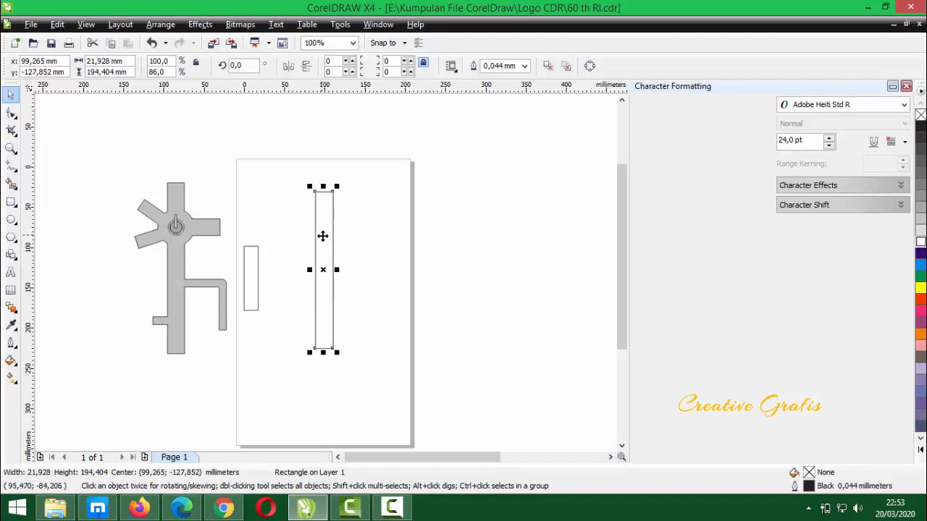
scroll(326, 269, "up", 1)
scroll(326, 272, "down", 1)
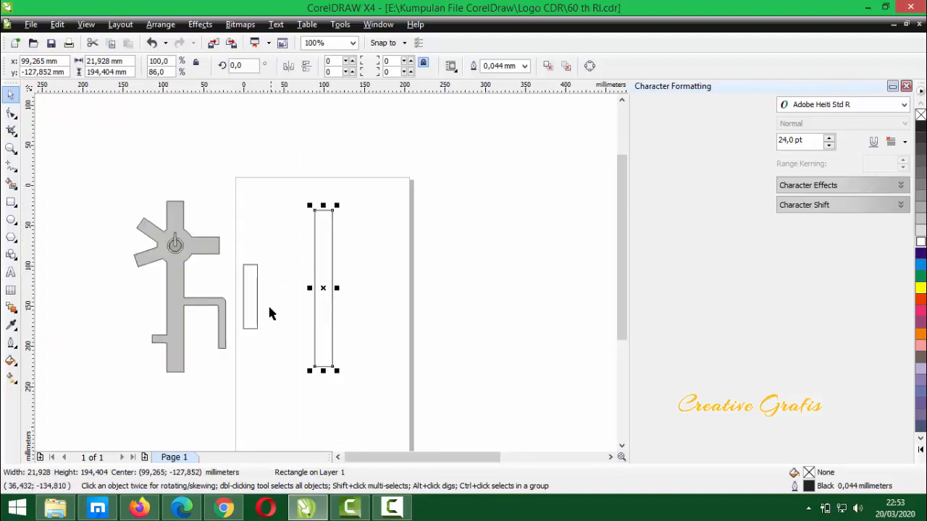
Fill both rectangles with 10% Black
left_click_drag(368, 183, 234, 411)
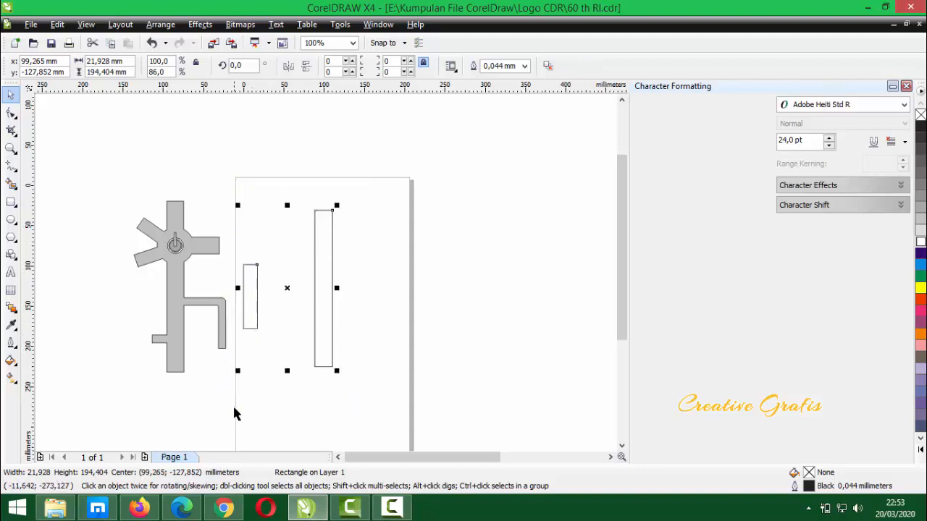
left_click(920, 230)
left_click(388, 302)
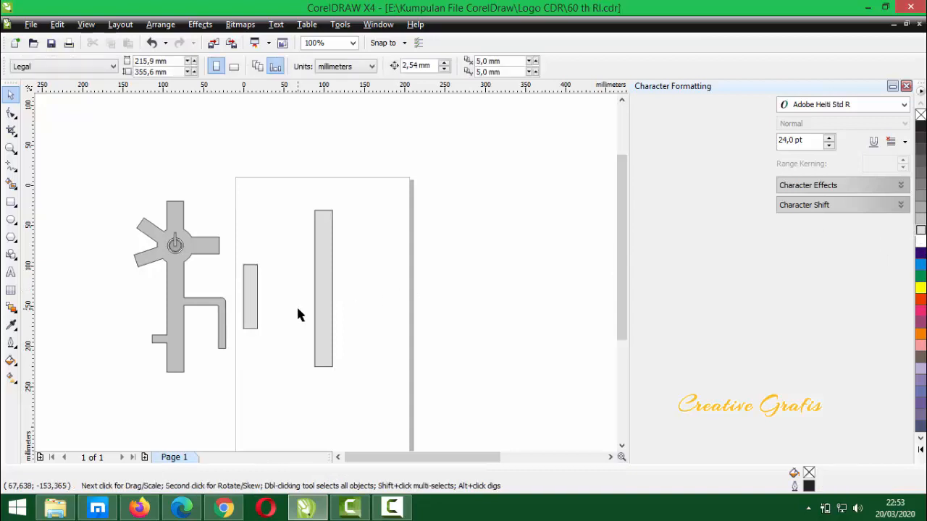
scroll(296, 305, "up", 1)
scroll(326, 278, "down", 1)
scroll(334, 268, "up", 1)
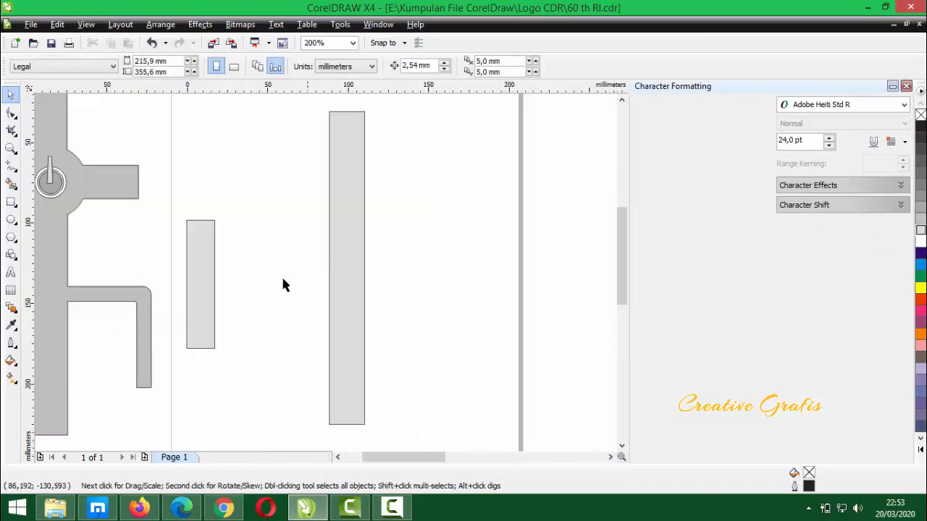
left_click(336, 252)
left_click(482, 224)
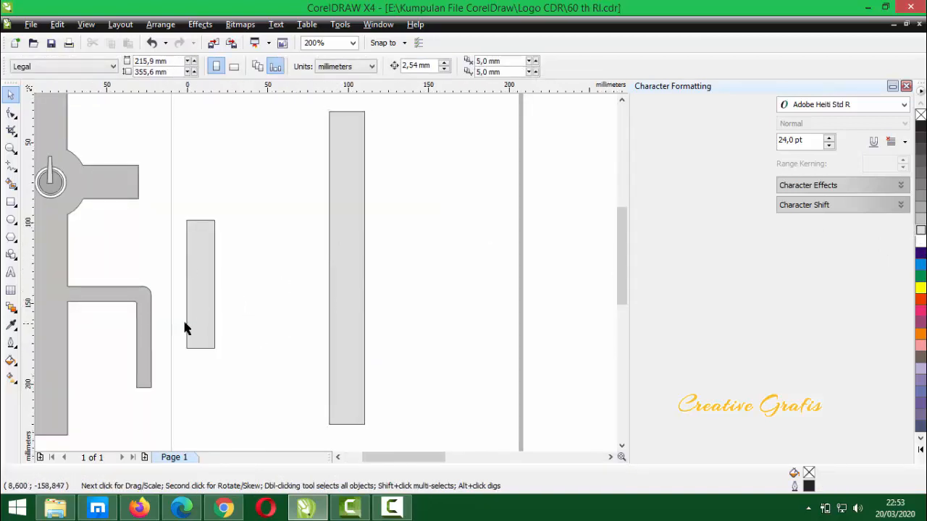
Shift the gray reference group slightly closer to the two rectangles
scroll(323, 271, "down", 1)
scroll(321, 269, "up", 1)
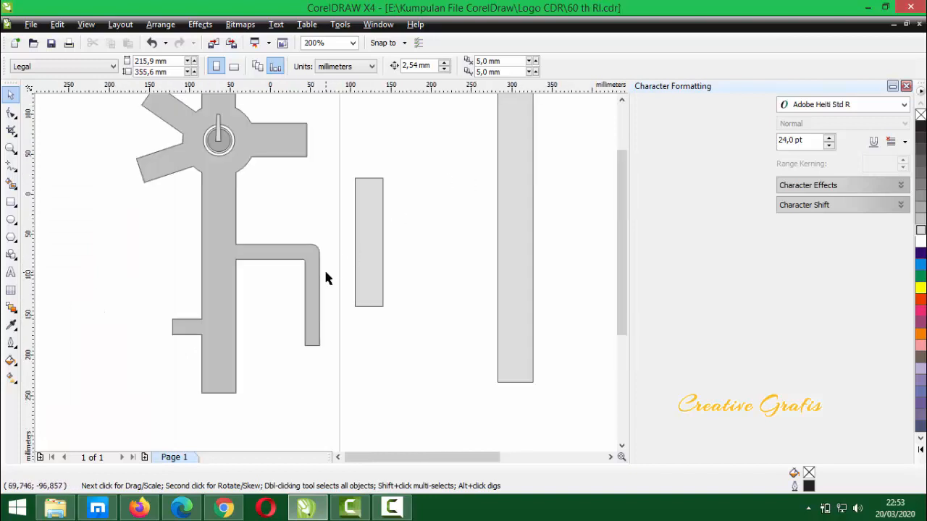
scroll(333, 266, "down", 1)
scroll(333, 270, "up", 1)
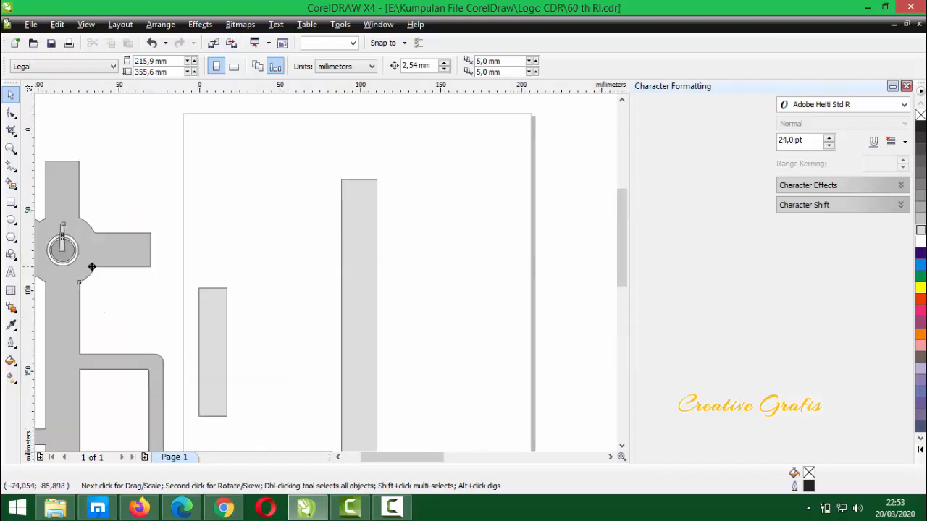
left_click_drag(87, 265, 101, 265)
Draw a circle about 64.5 mm in diameter and move it over the upper part of the tall rectangle
left_click(357, 265)
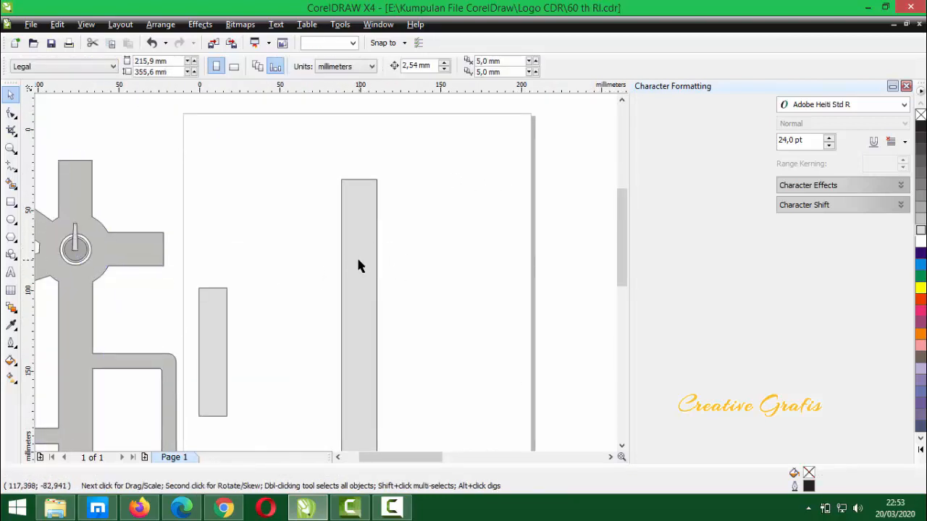
left_click(13, 220)
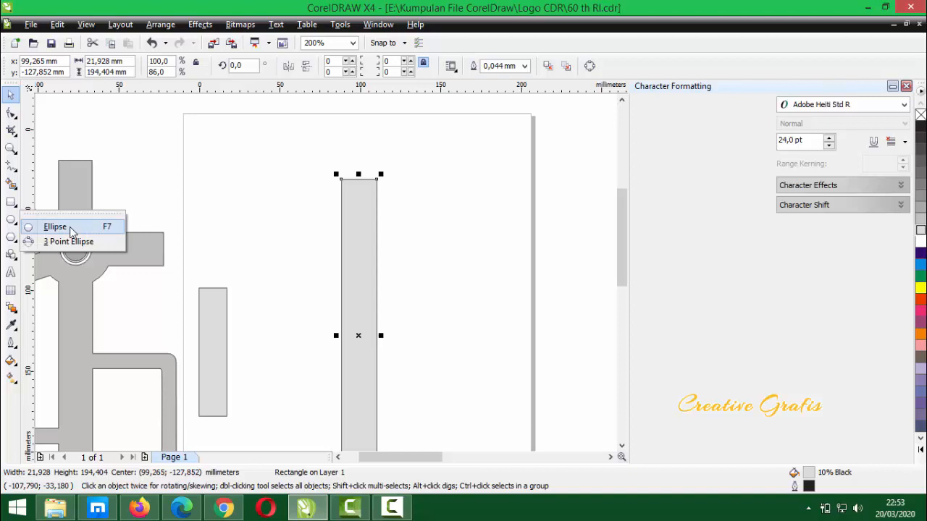
left_click(55, 228)
mouse_move(331, 198)
left_mouse_down()
mouse_move(364, 244)
mouse_move(413, 271)
mouse_move(459, 226)
mouse_move(431, 151)
mouse_move(356, 147)
mouse_move(313, 233)
mouse_move(399, 283)
mouse_move(451, 209)
mouse_move(439, 167)
mouse_move(401, 160)
mouse_move(428, 294)
mouse_move(506, 376)
mouse_move(404, 238)
mouse_move(511, 372)
mouse_move(416, 289)
mouse_move(440, 306)
left_mouse_up()
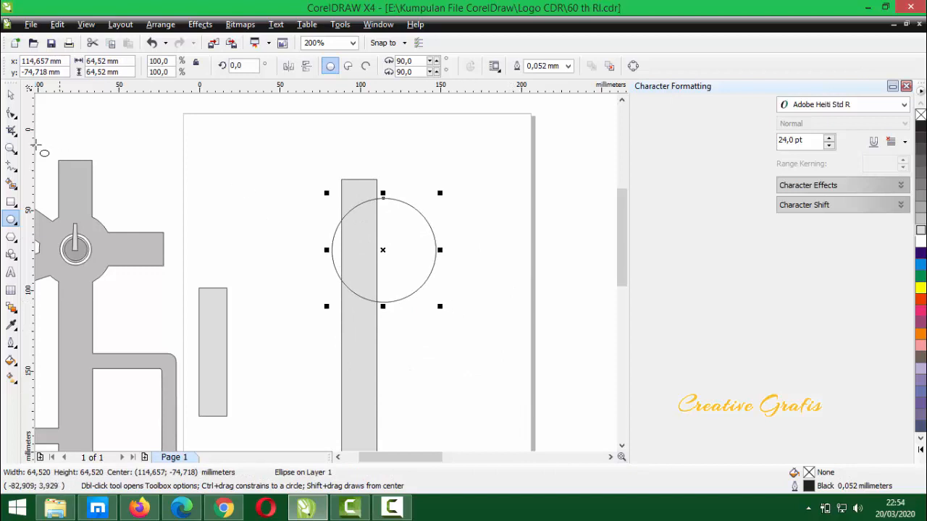
left_click(13, 95)
mouse_move(415, 254)
left_mouse_down()
mouse_move(411, 247)
mouse_move(399, 258)
left_mouse_up()
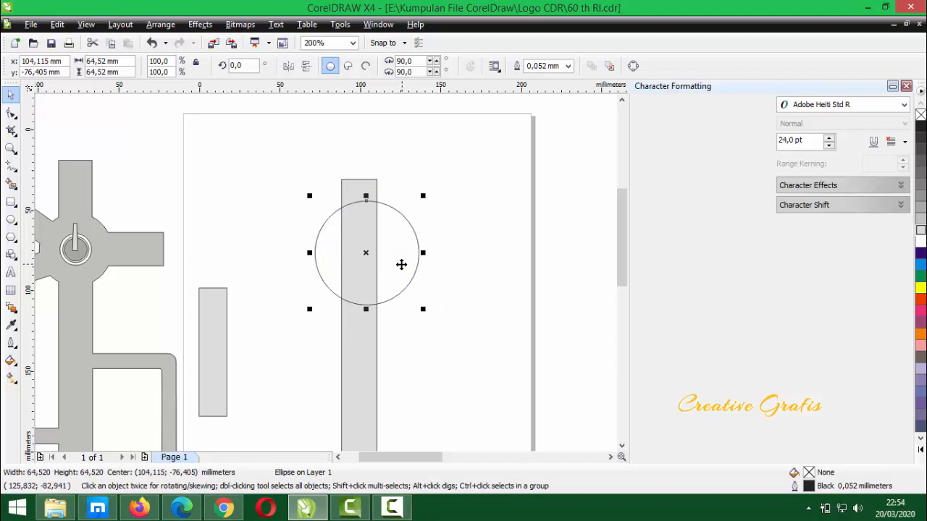
Align the circle and the tall rectangle on a common vertical center line
left_click(464, 237)
left_click(400, 251)
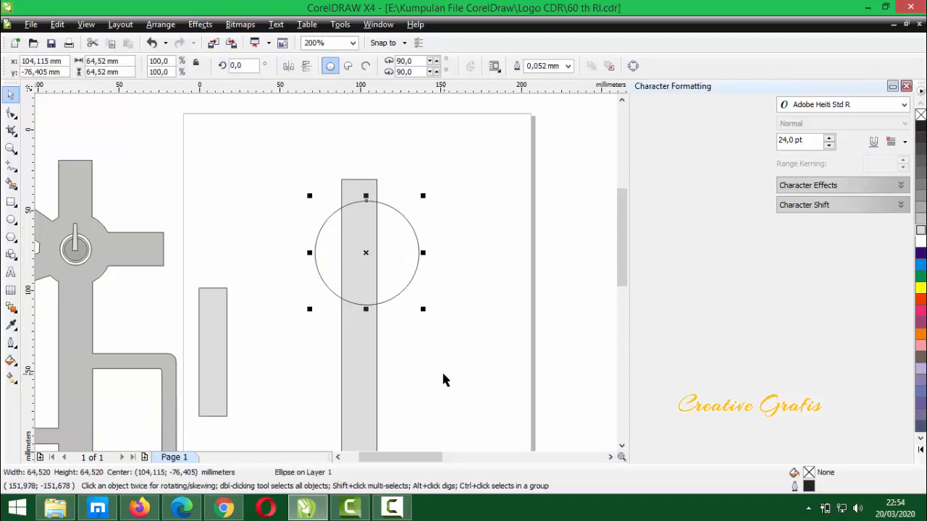
left_click(354, 365, "shift")
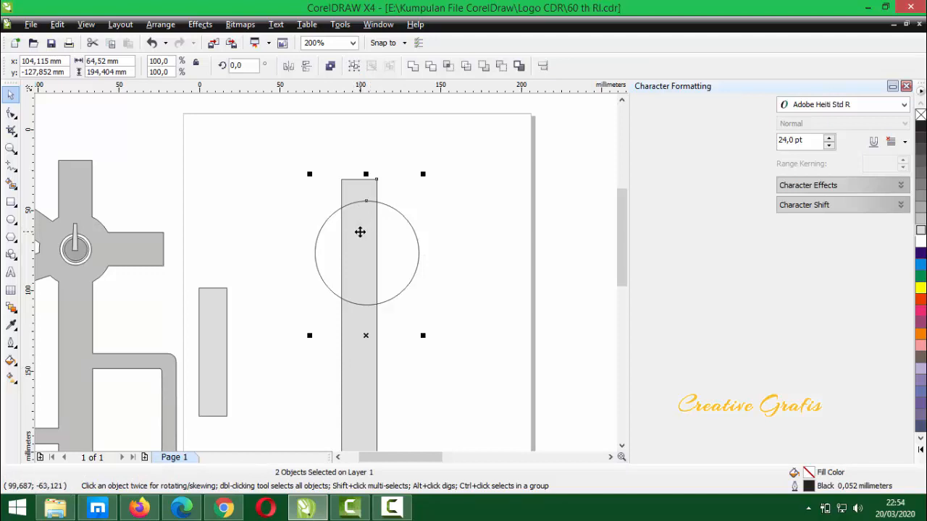
key("c")
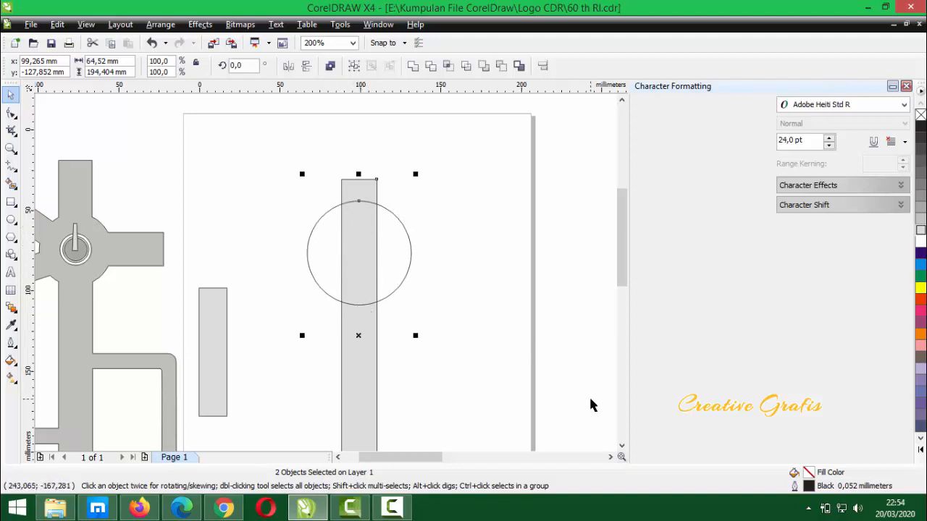
Shrink the circle to about 37.5 mm in diameter and center it again across the tall rectangle's width
left_click(362, 246)
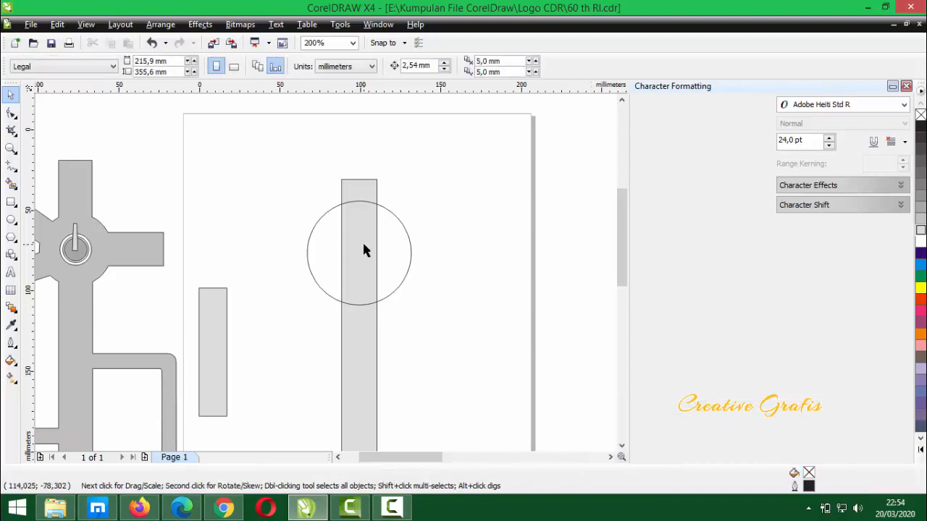
left_click_drag(413, 194, 391, 219)
mouse_move(364, 253)
left_mouse_down()
mouse_move(367, 241)
mouse_move(360, 257)
left_mouse_up()
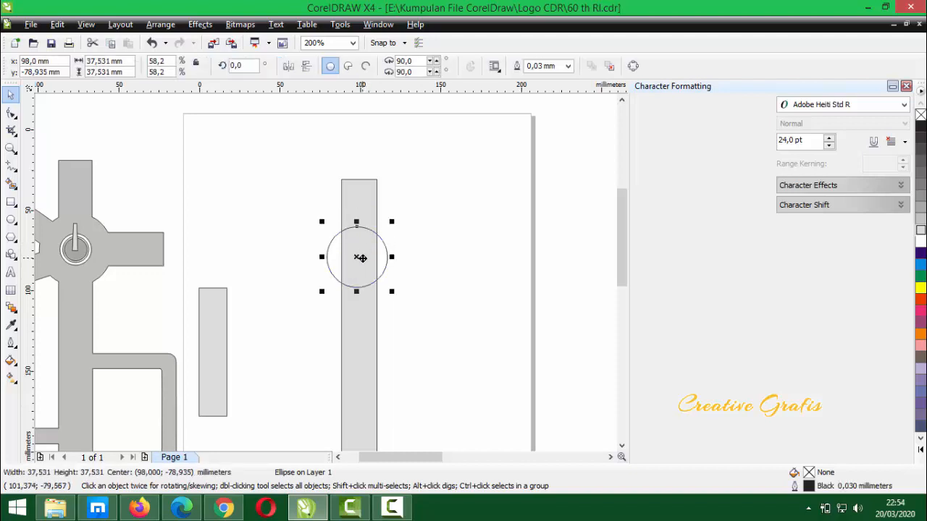
left_click(364, 325, "shift")
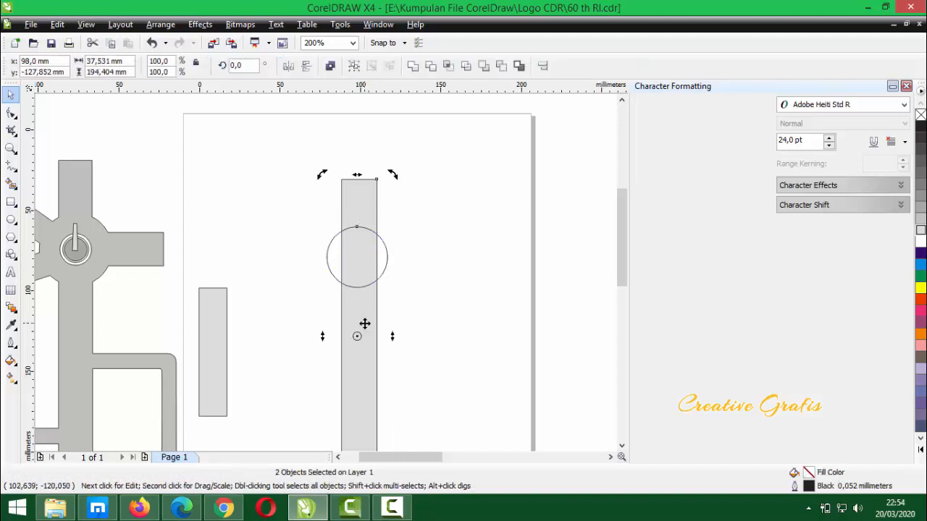
Enlarge the circle to about 41.7 mm in diameter around its center
left_click(359, 246)
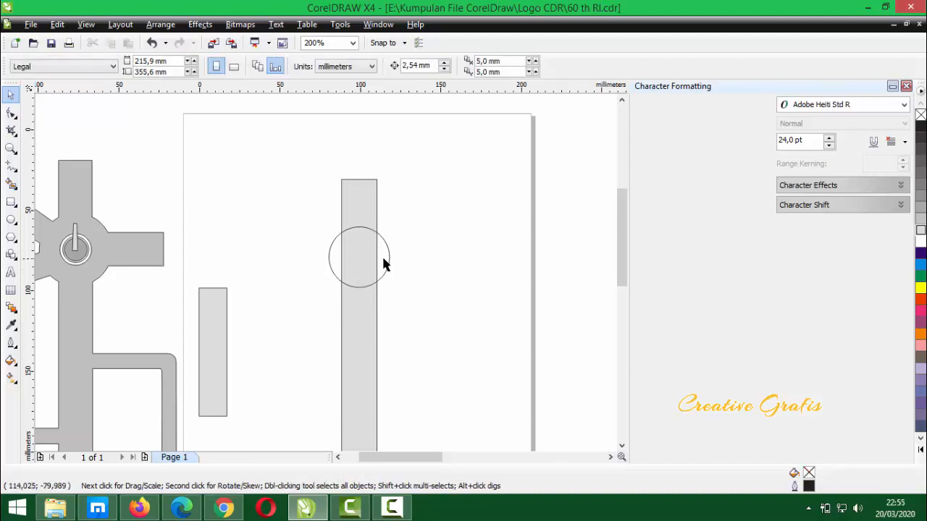
left_click_drag(393, 221, 406, 222)
key("Escape")
left_click(364, 259)
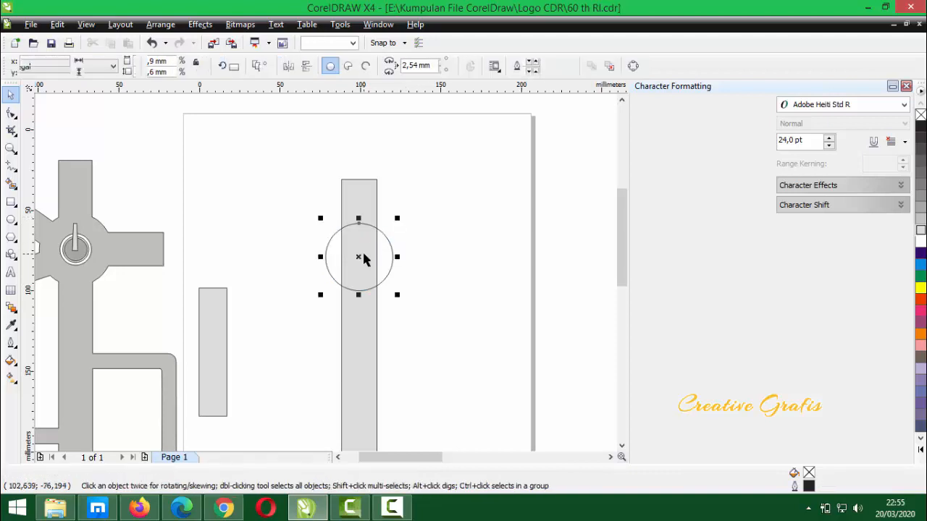
scroll(364, 258, "up", 1)
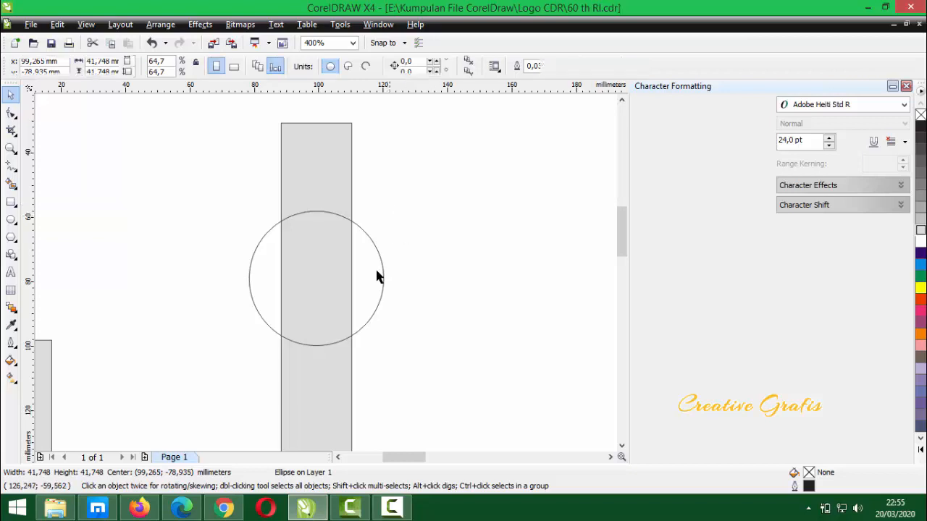
Add a concentric copy of the circle, about 19.4 mm in diameter, inside the large circle
left_click_drag(390, 208, 362, 247)
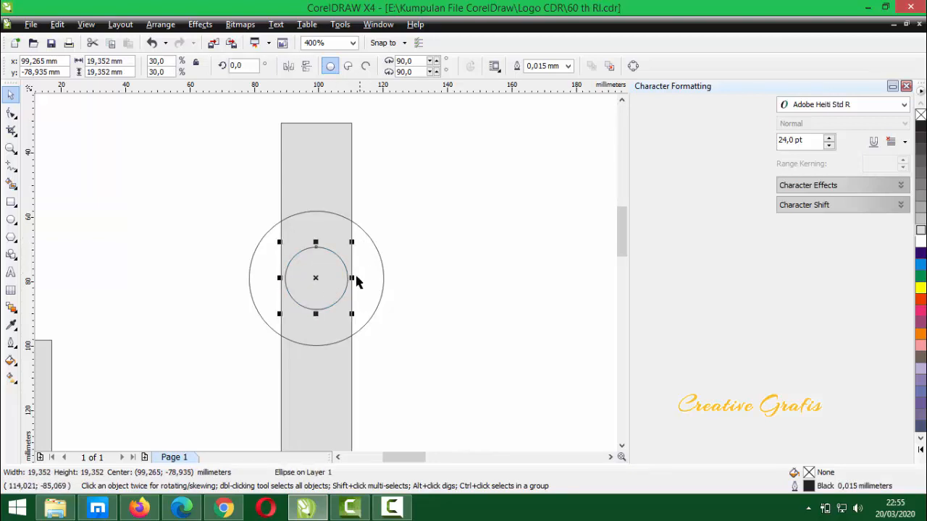
scroll(330, 281, "down", 1)
scroll(324, 271, "down", 1)
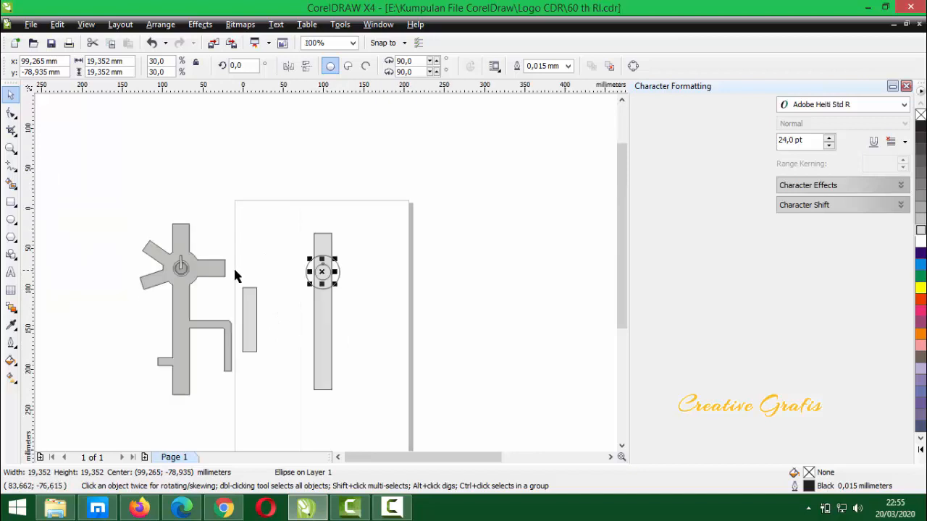
scroll(326, 272, "up", 2)
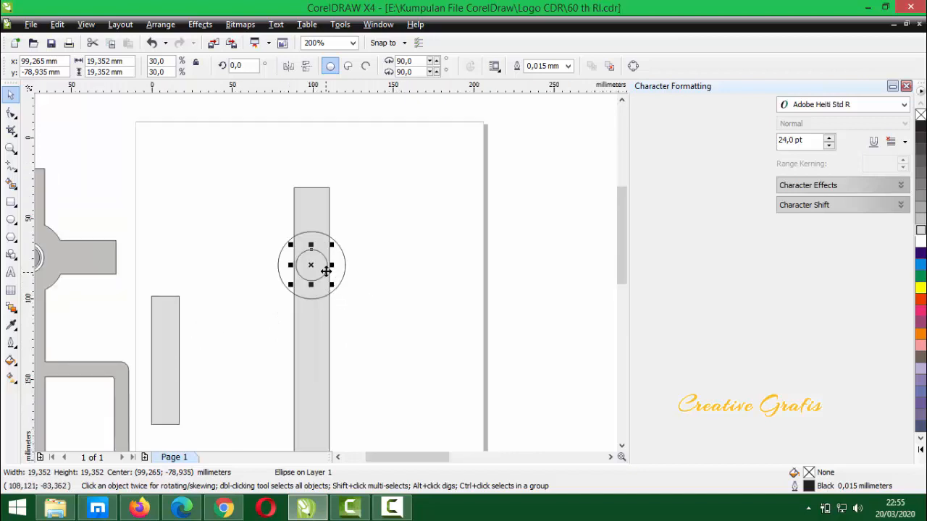
scroll(335, 230, "up", 1)
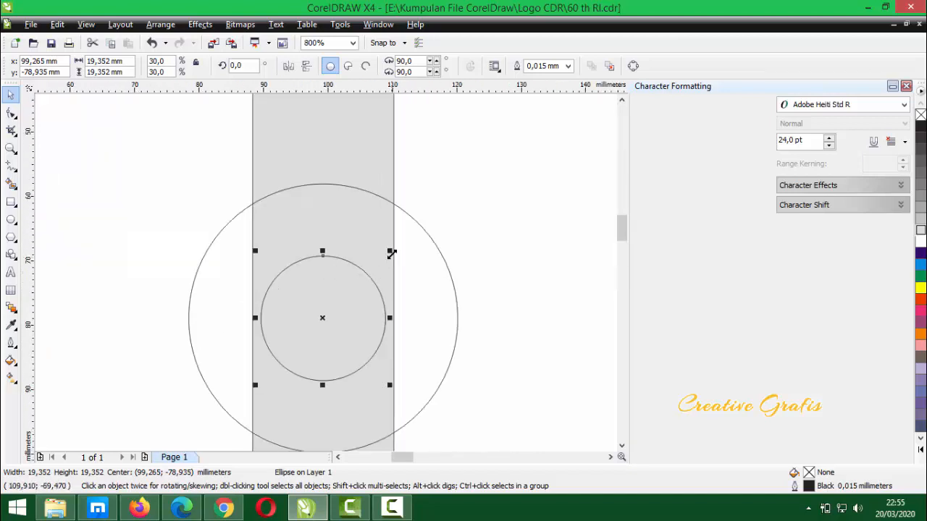
Add two smaller concentric circles inside it: about 17.9 mm filled with 20% Black and about 16.2 mm filled with 30% Black
left_click_drag(386, 254, 389, 254)
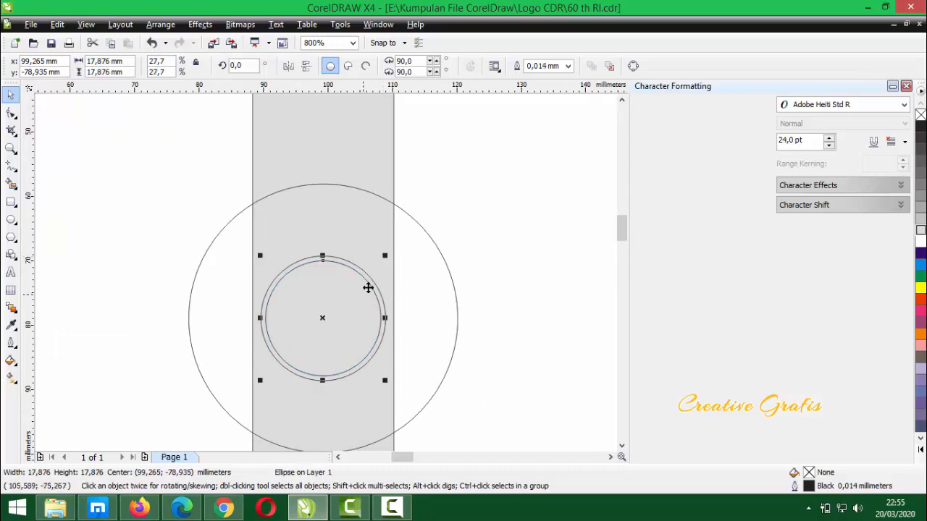
left_click(920, 220)
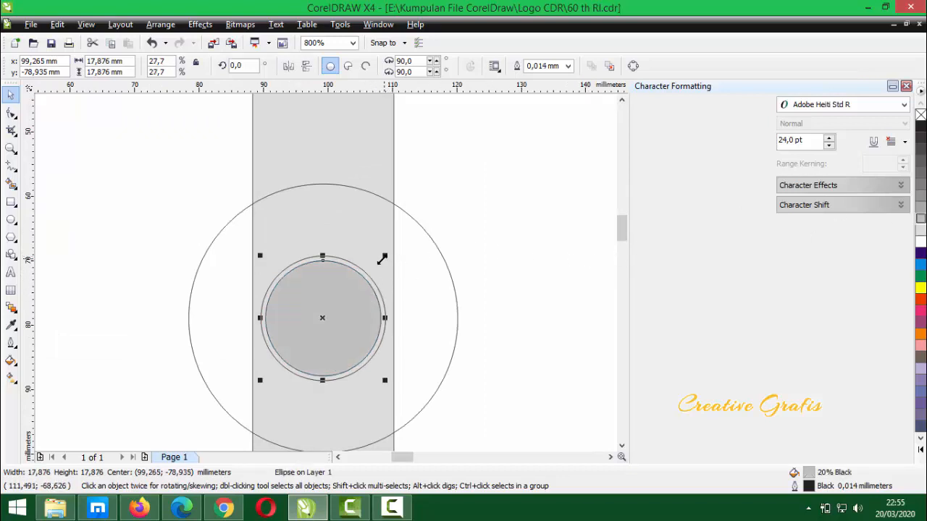
left_click_drag(387, 256, 383, 258)
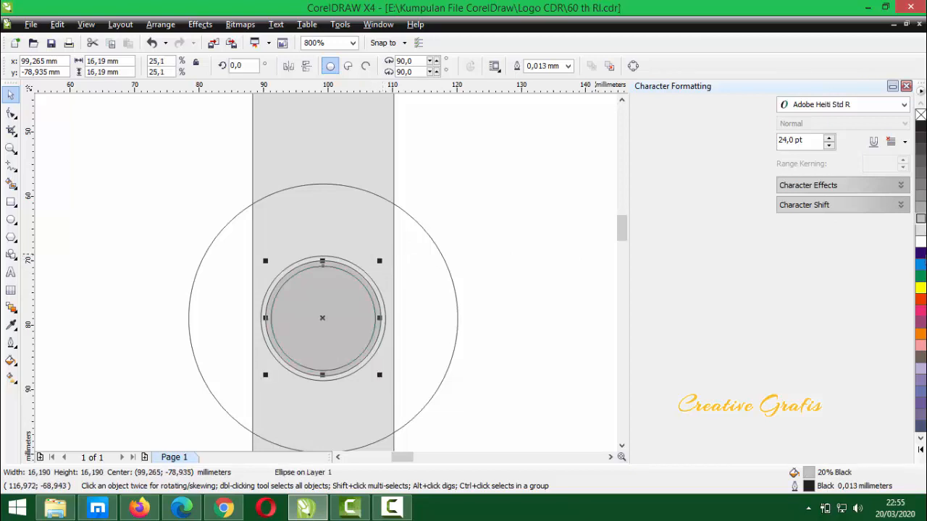
left_click(920, 208)
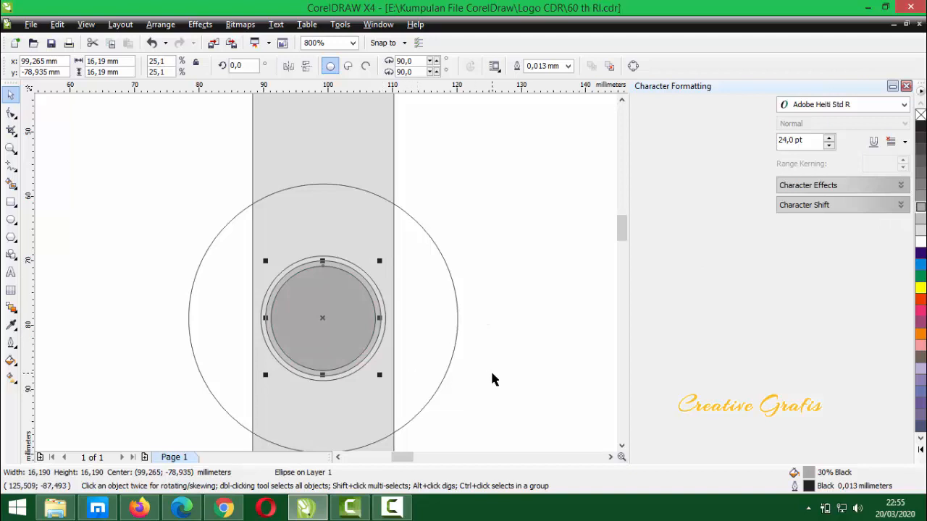
scroll(493, 375, "down", 1)
scroll(331, 263, "down", 1)
scroll(340, 267, "up", 2)
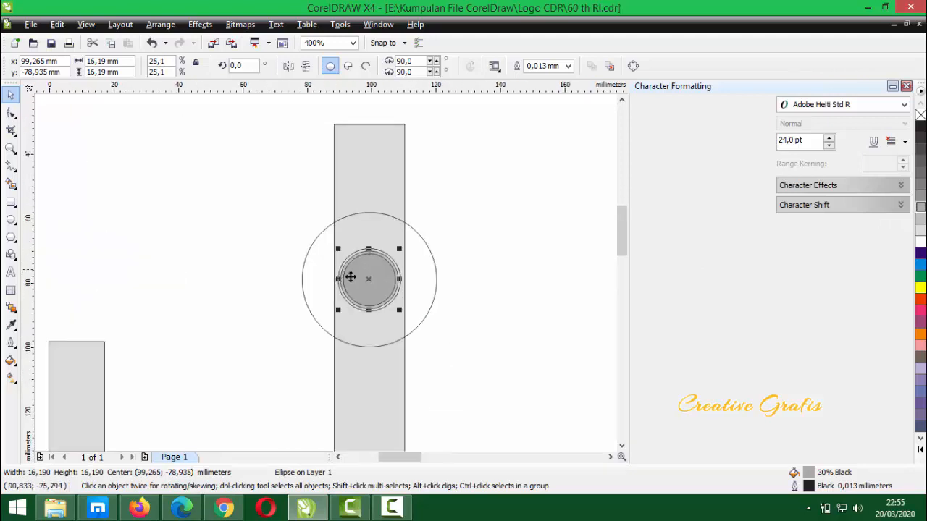
scroll(327, 273, "down", 1)
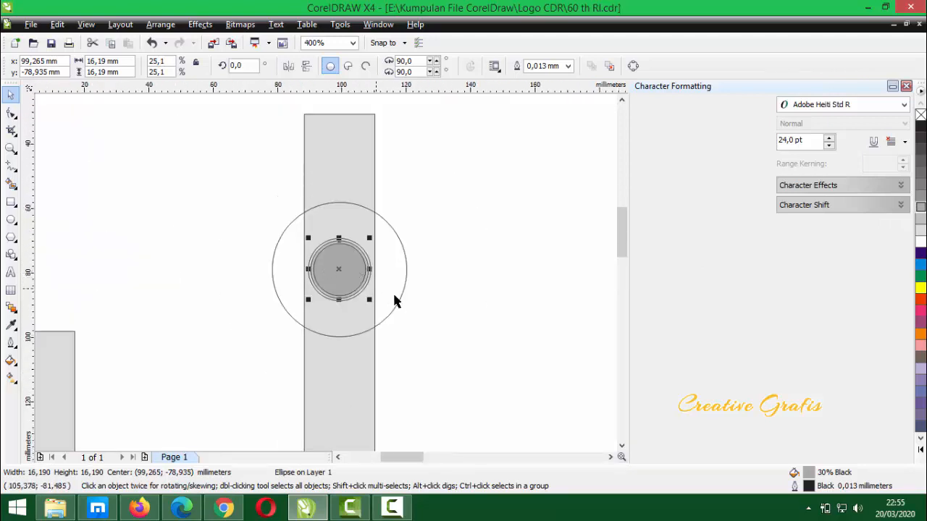
scroll(311, 282, "down", 2)
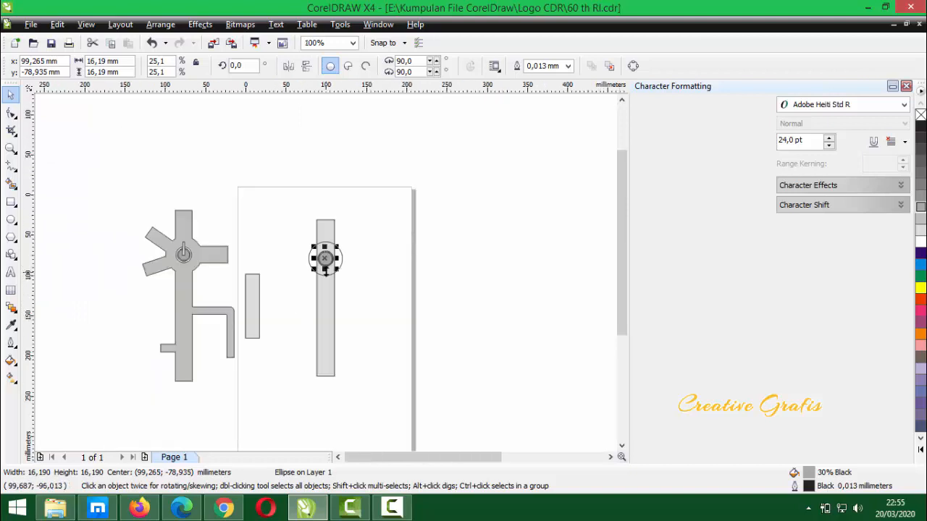
scroll(295, 296, "up", 1)
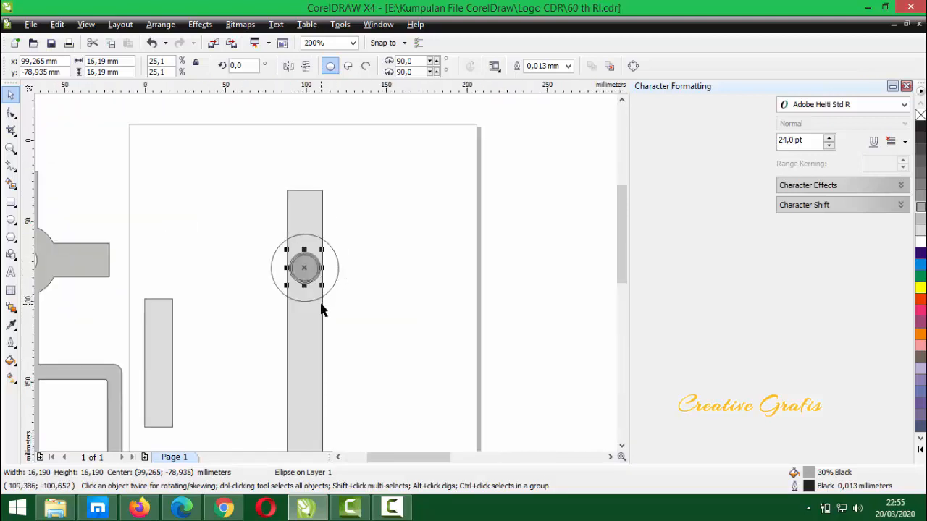
scroll(325, 248, "down", 1)
scroll(325, 254, "up", 1)
Try to weld the large circle and the tall rectangle into one shape
left_click(337, 236)
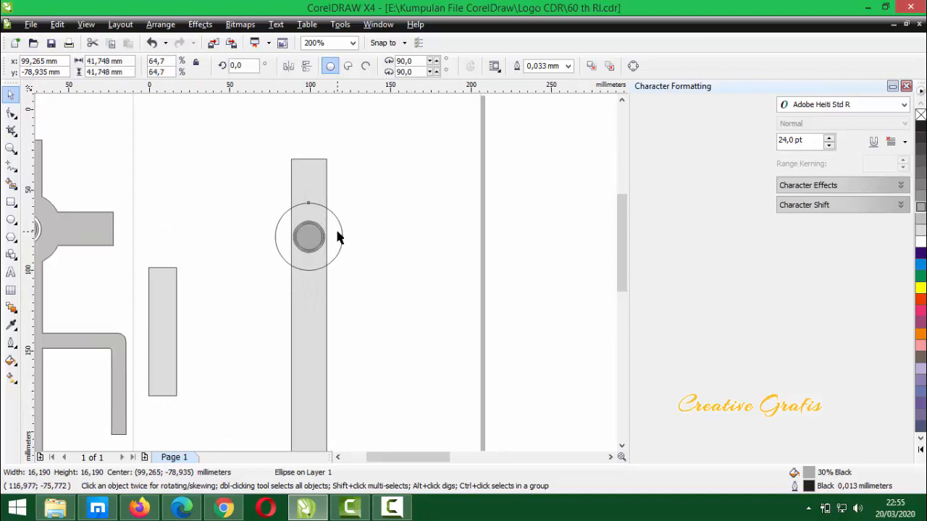
left_click(311, 179, "shift")
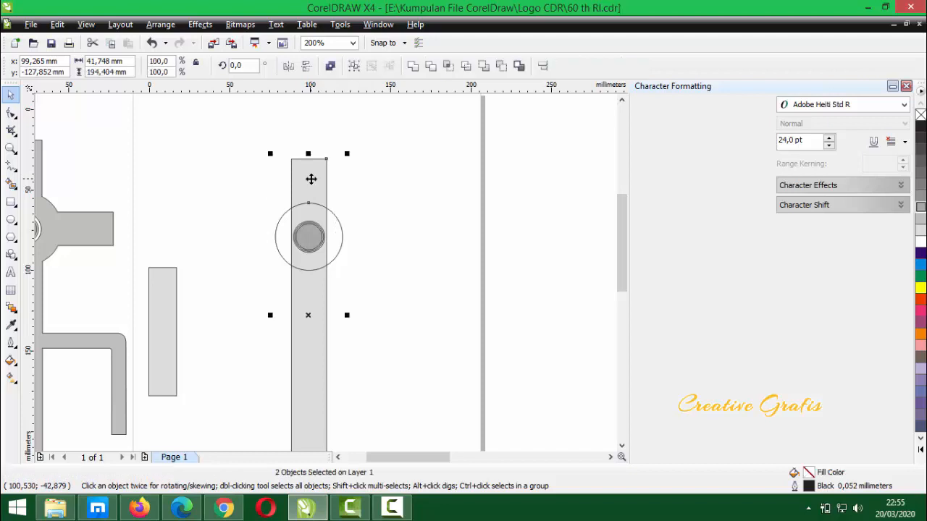
left_click(416, 72)
left_click(388, 224)
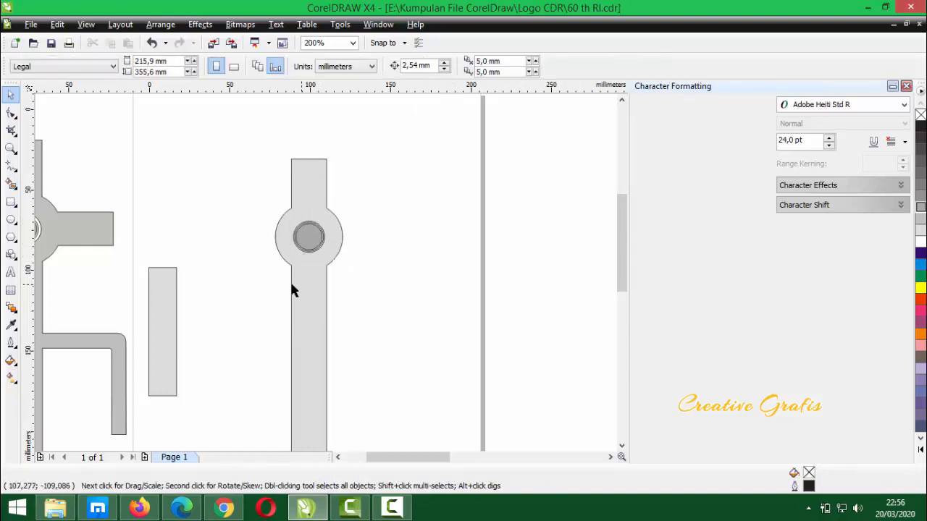
left_click(338, 248)
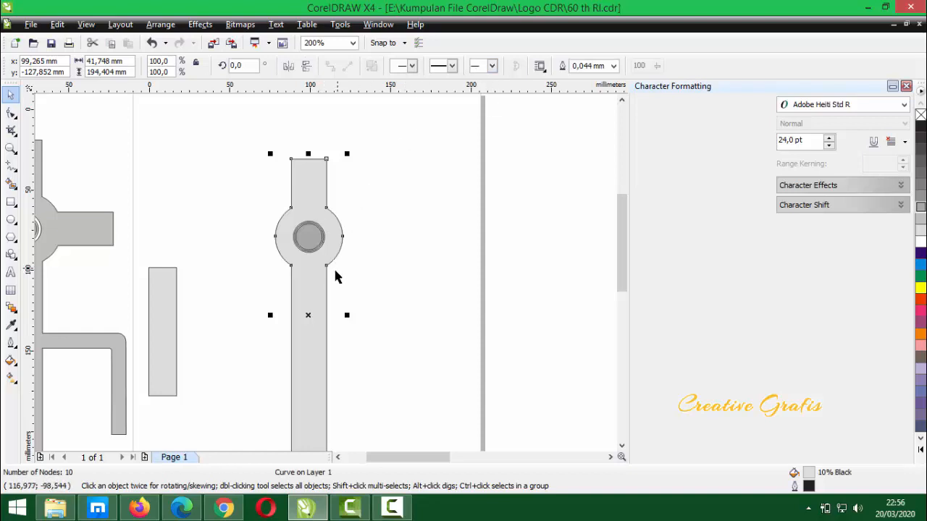
key("ctrl+z")
key("Escape")
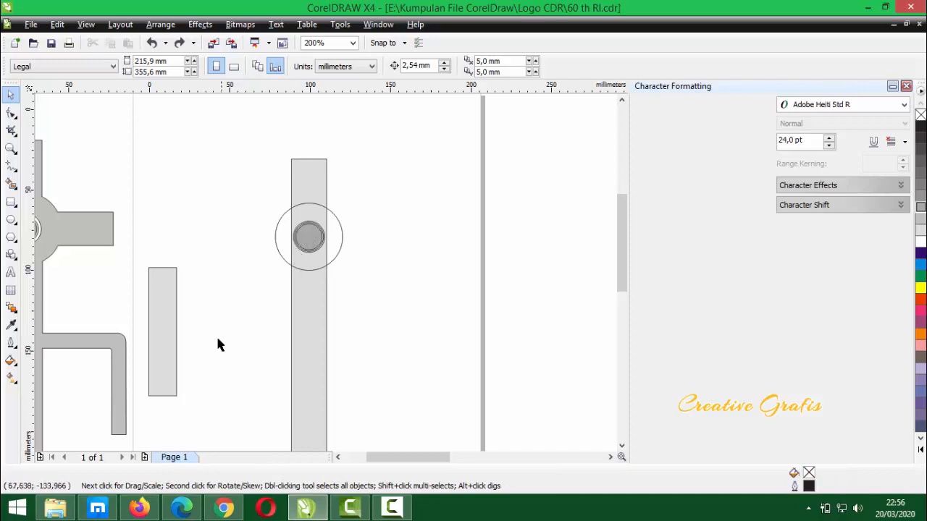
Place a copy of the short rectangle to the right of the tall rectangle, beside the hub circle
key("F3")
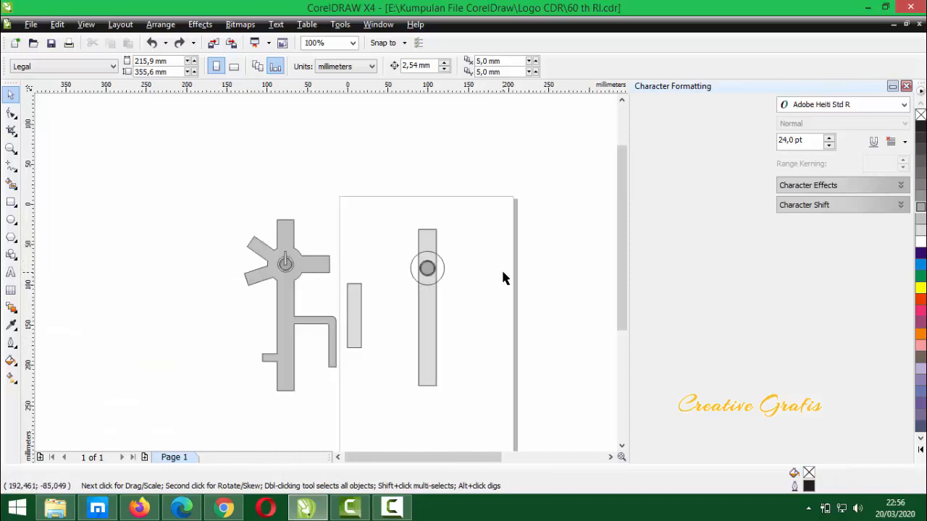
scroll(503, 274, "up", 1)
key("F3")
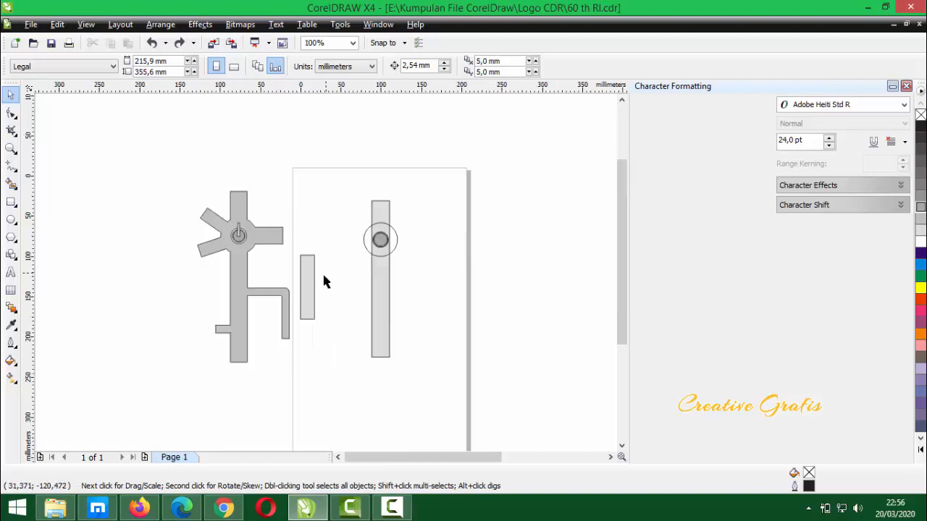
left_click_drag(312, 282, 422, 248)
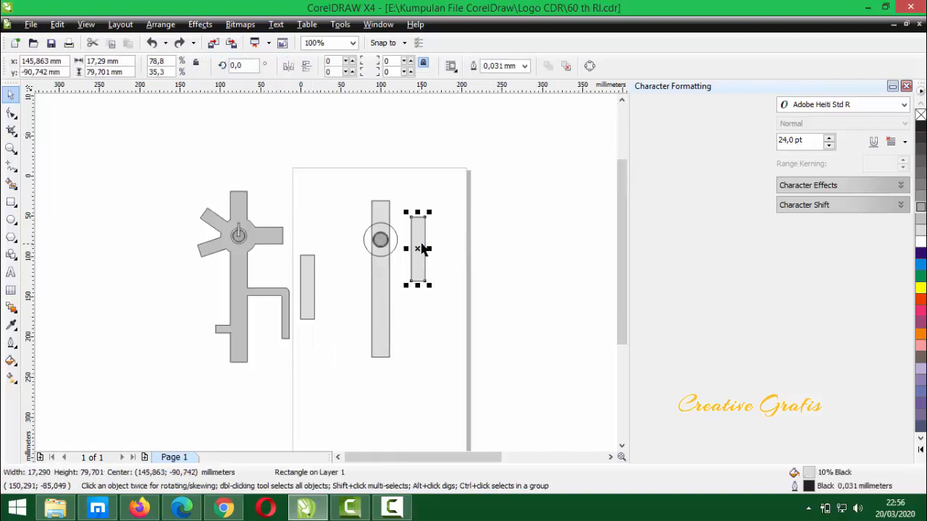
scroll(422, 248, "up", 1)
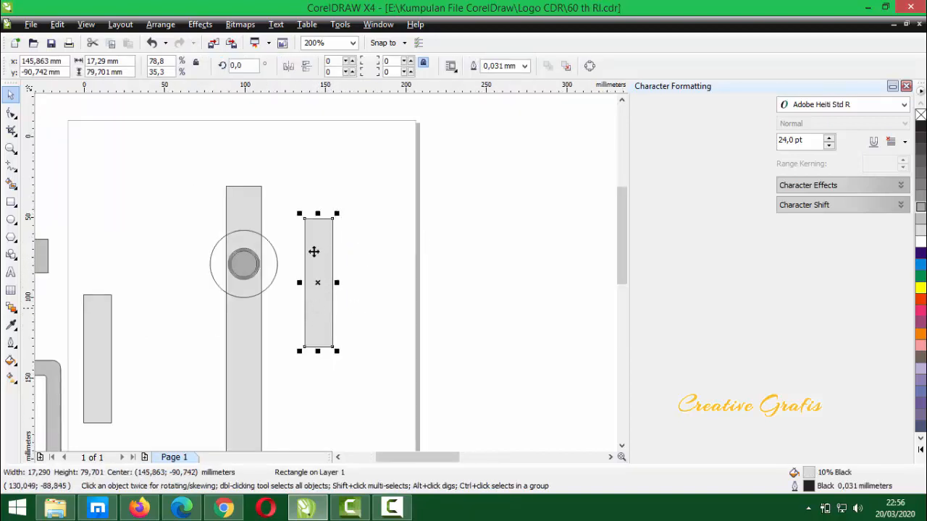
Try to rotate the rectangle copy freehand to a horizontal position beside the hub
left_click(321, 251)
left_click(321, 250)
left_click(390, 255)
left_click(318, 266)
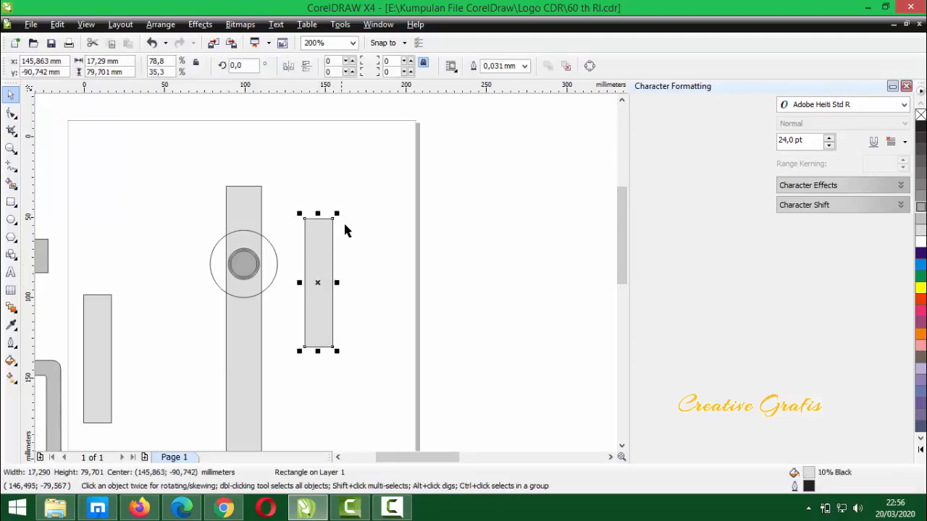
left_click(322, 262)
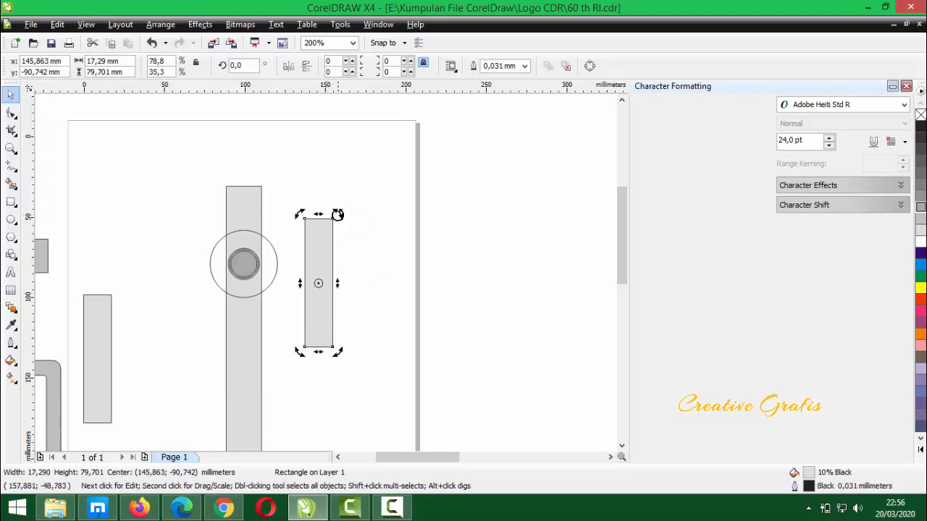
left_click_drag(337, 214, 375, 255)
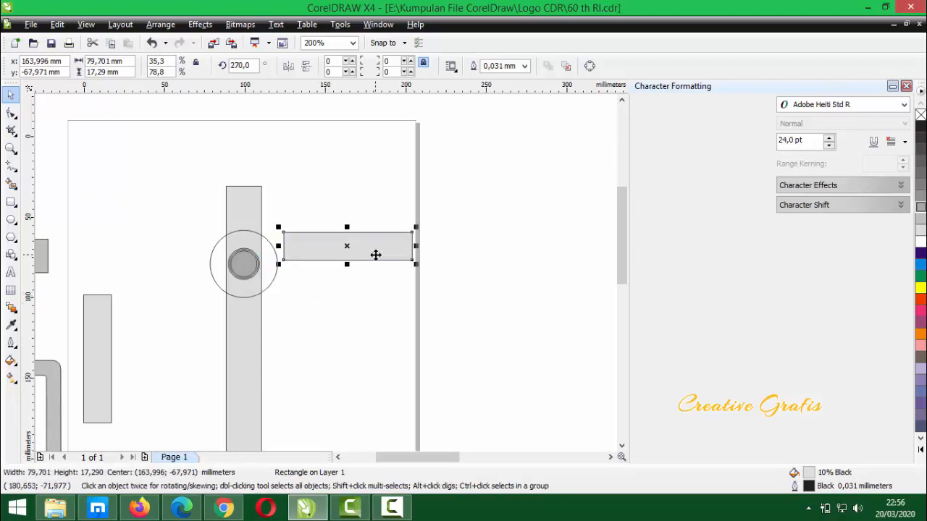
key("ctrl+z")
key("ctrl+z")
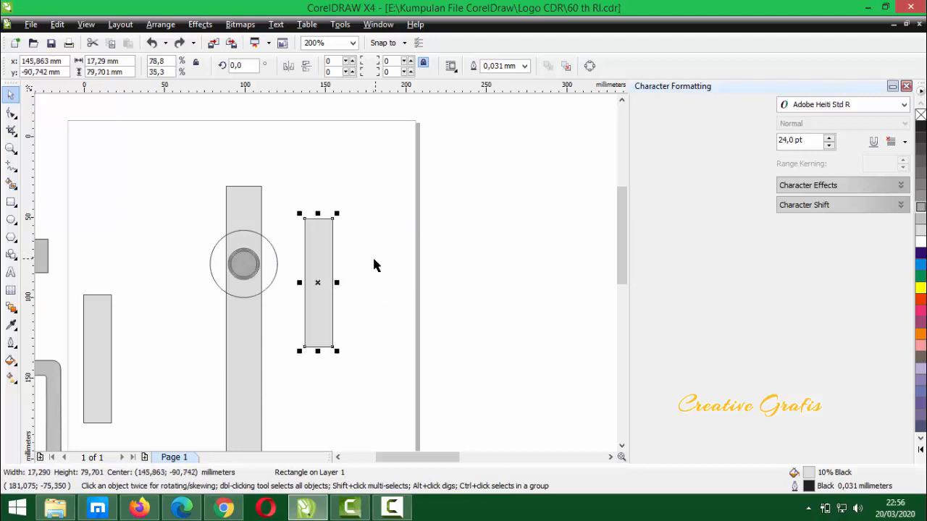
Move the rectangle copy slightly upward beside the hub and set its rotation angle to 90°
mouse_move(321, 255)
left_mouse_down()
mouse_move(337, 236)
mouse_move(327, 238)
left_mouse_up()
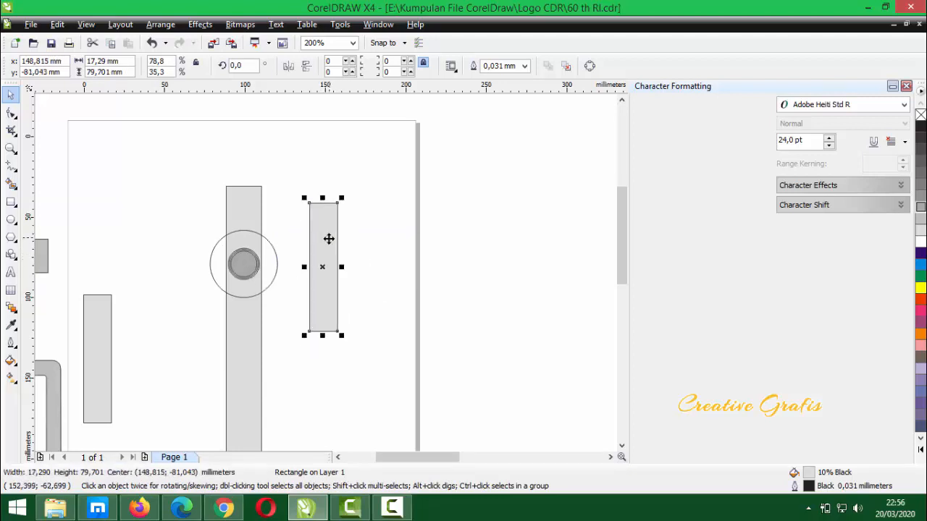
left_click(242, 64)
type("90")
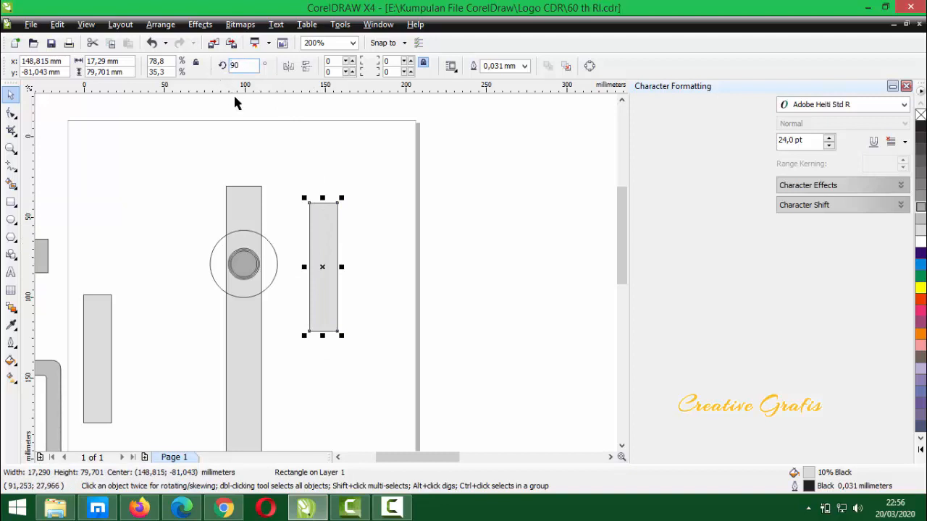
key("Return")
Shorten the horizontal rectangle to about 36.3 mm and place it over the large circle's right edge as an arm
left_click_drag(392, 267, 323, 269)
scroll(277, 251, "up", 2)
scroll(331, 283, "down", 1)
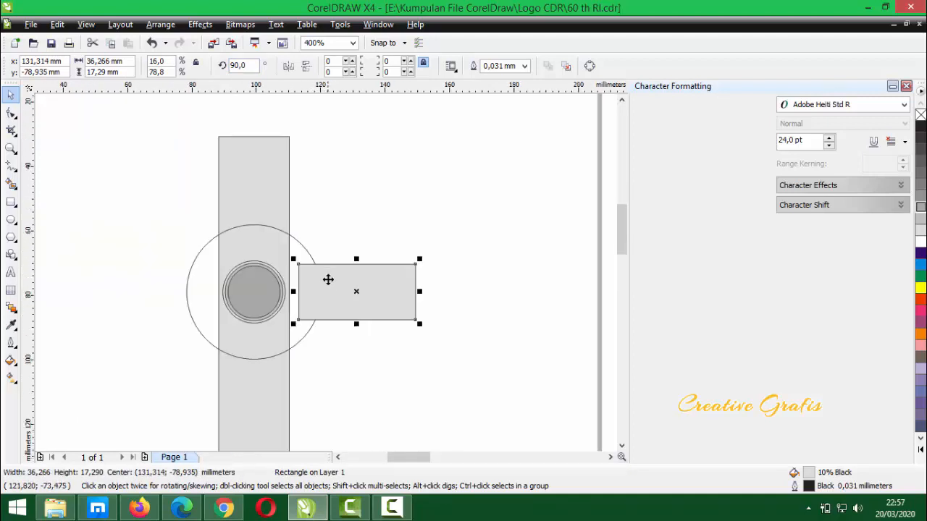
left_click_drag(348, 310, 358, 312)
scroll(349, 300, "down", 1)
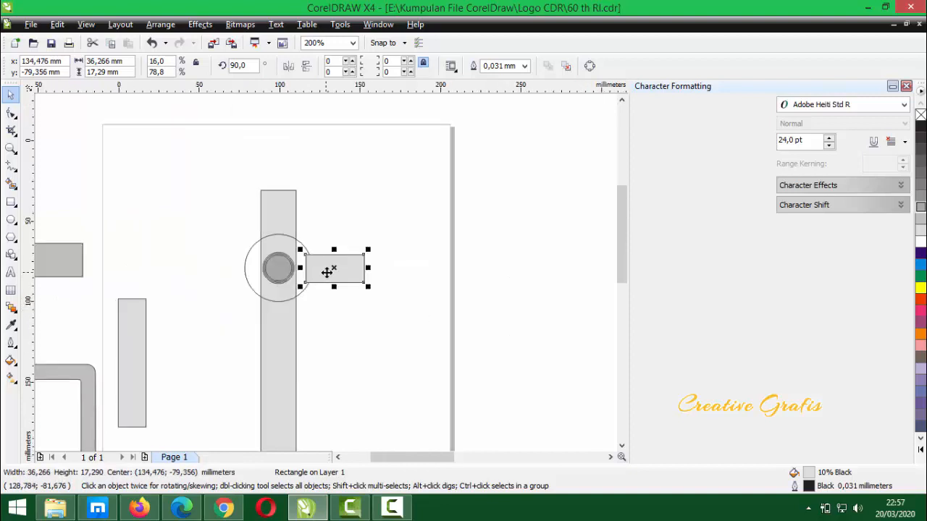
Place a copy of the arm, narrowed to about 14.8 mm and rotated to 63°, at the hub's upper left
left_click_drag(352, 269, 233, 253)
left_click(233, 254)
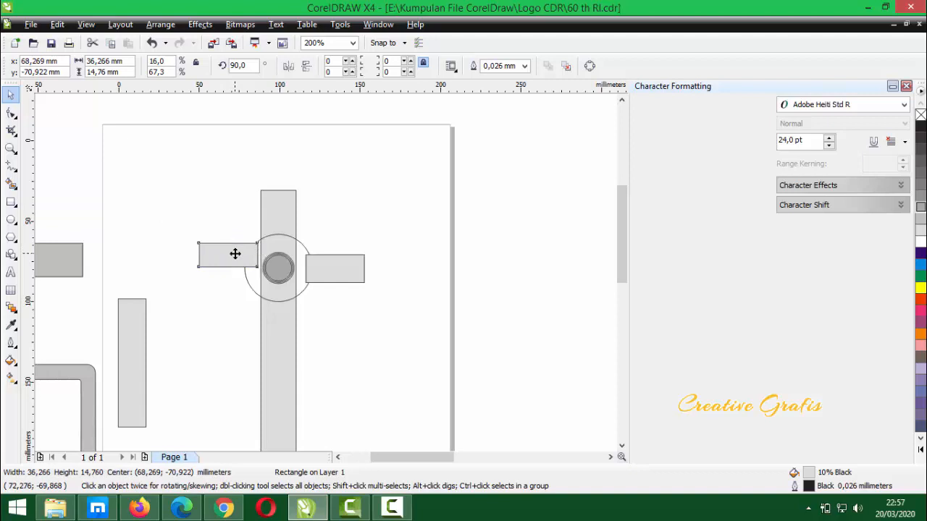
mouse_move(194, 235)
left_mouse_down()
mouse_move(203, 230)
mouse_move(195, 228)
left_mouse_up()
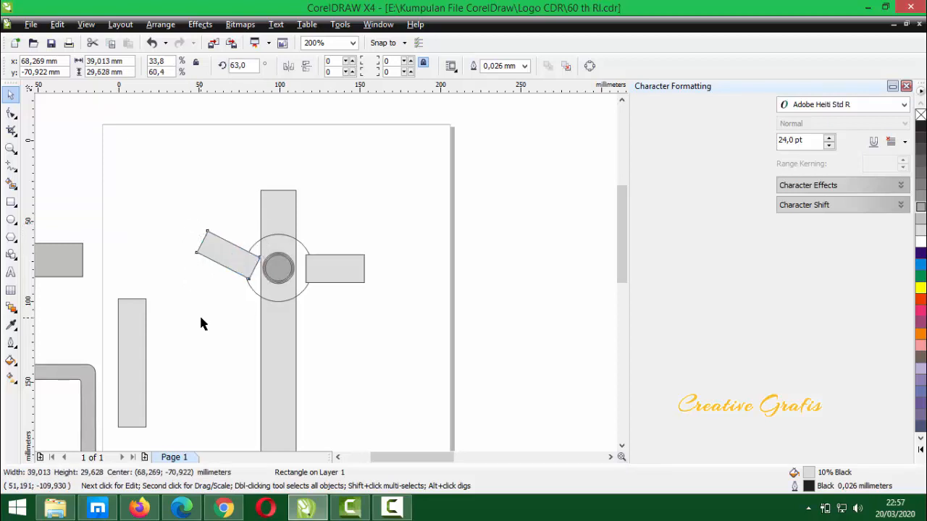
left_click(201, 323)
left_click_drag(231, 263, 232, 249)
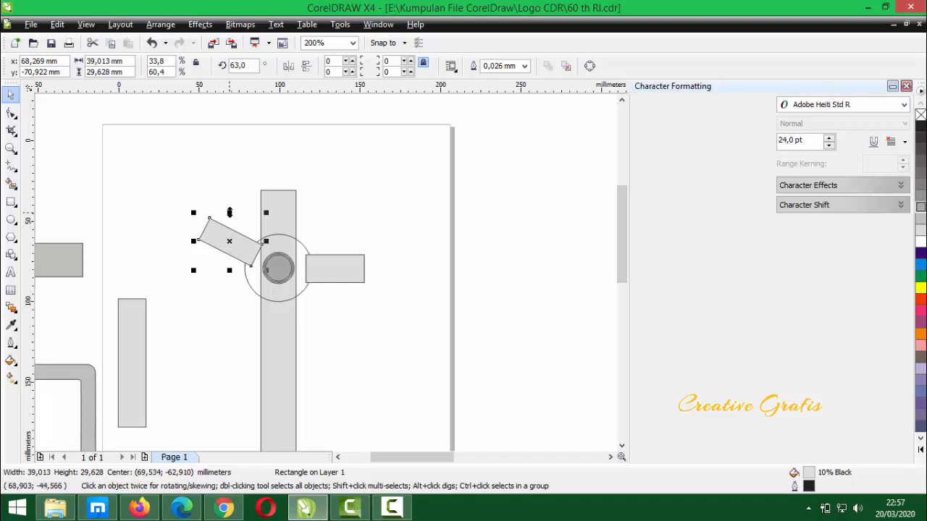
Create a vertically mirrored copy of the slanted arm directly below it, at the hub's lower left
left_click_drag(230, 212, 244, 277)
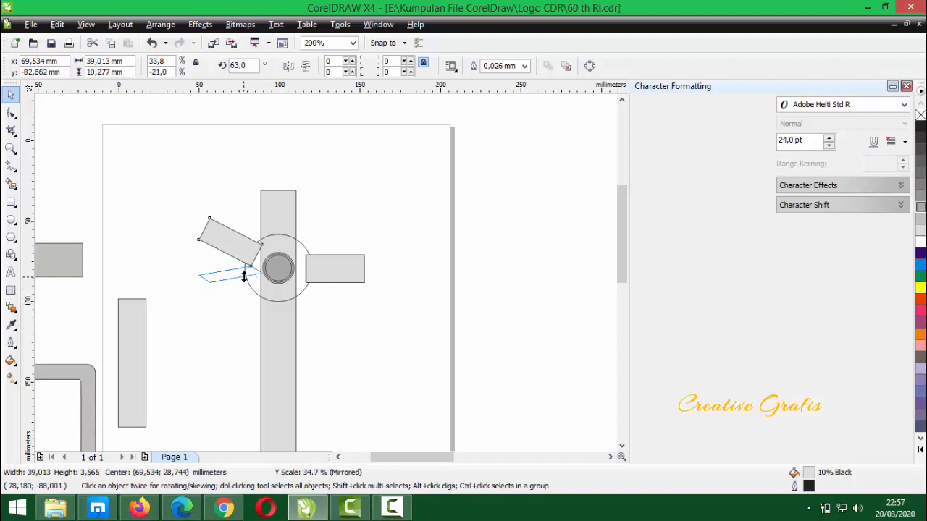
left_click_drag(244, 276, 244, 277)
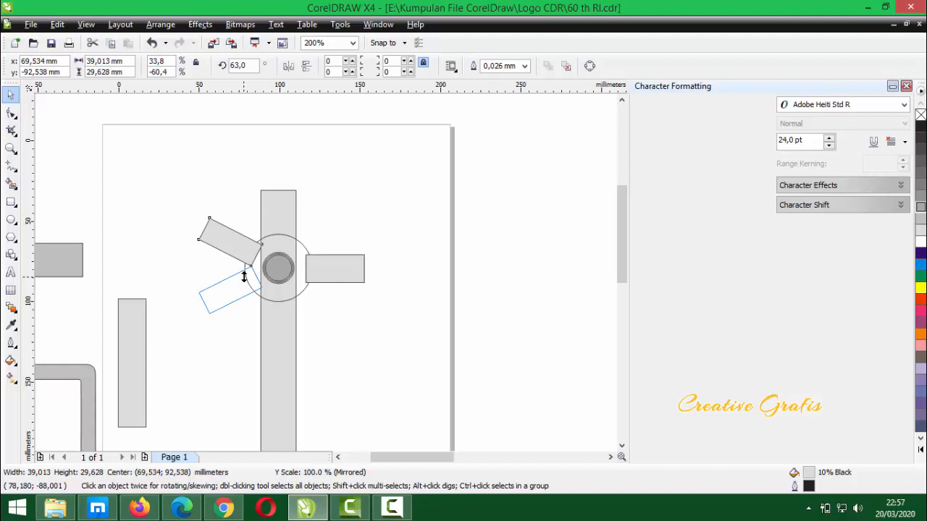
left_click_drag(244, 277, 244, 278)
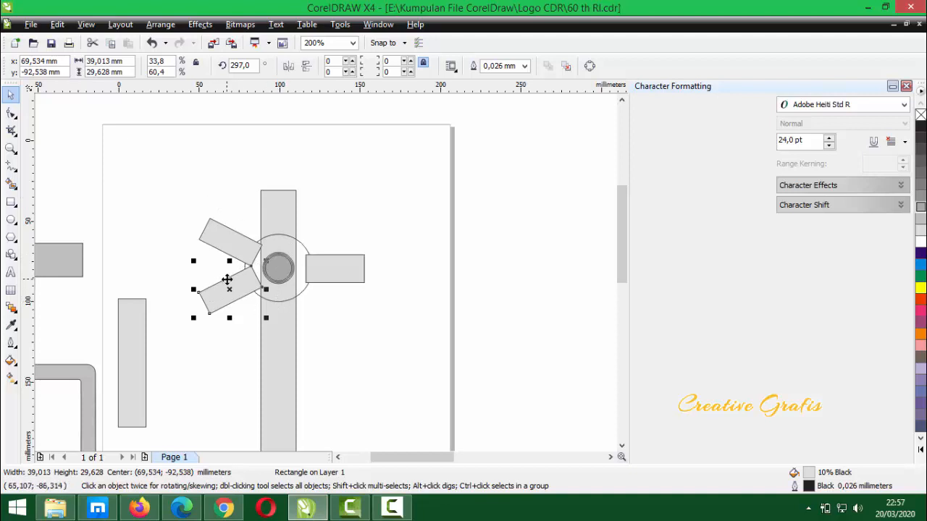
Lower the hub's lower slanted arm slightly, rotate it to 290.2°, and nudge it back up toward the upper arm
scroll(266, 283, "up", 1)
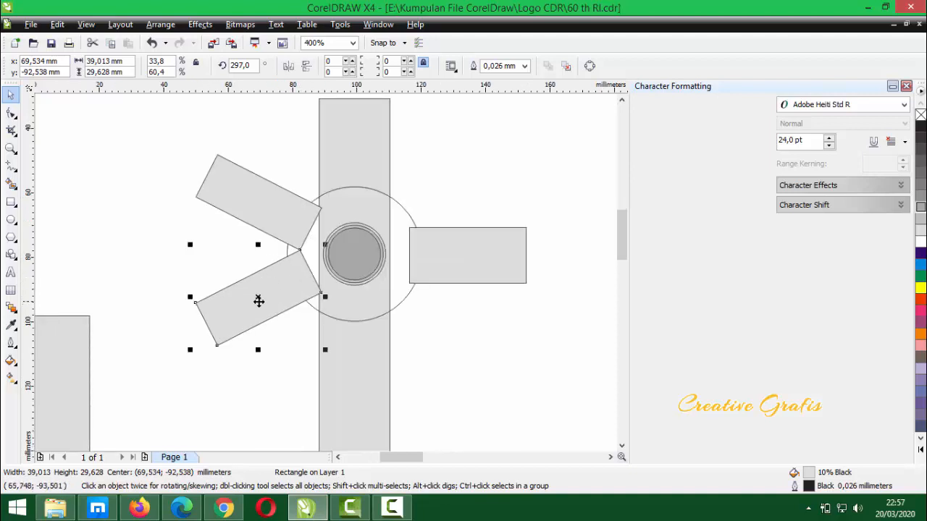
left_click_drag(278, 292, 277, 296)
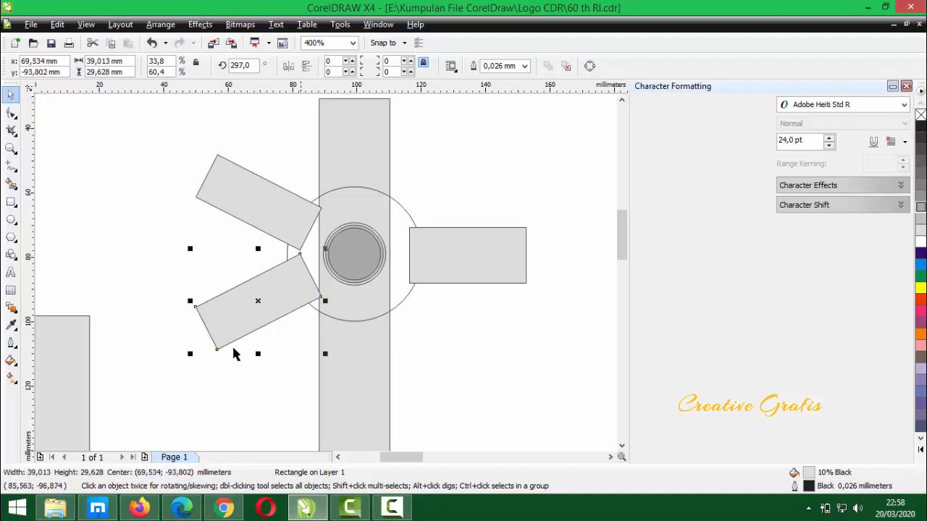
left_click(265, 300)
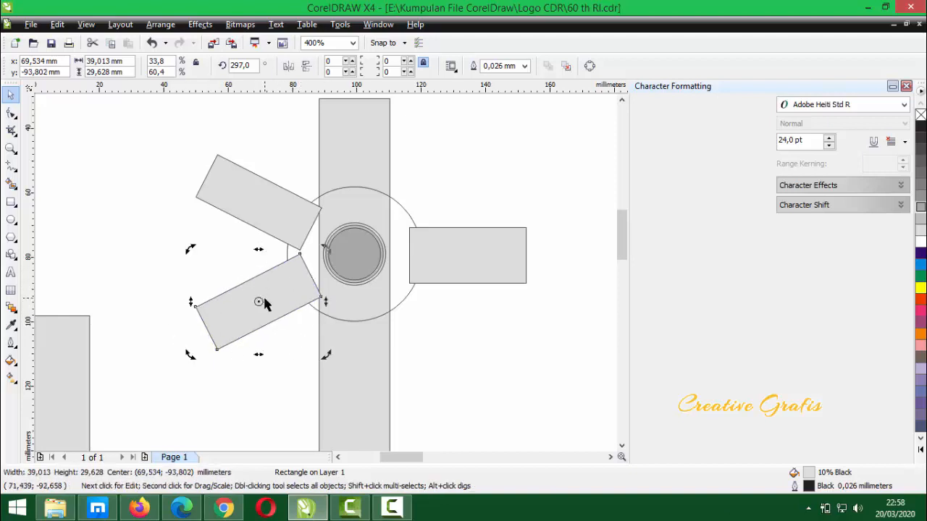
left_click_drag(186, 352, 184, 347)
left_click_drag(267, 309, 266, 301)
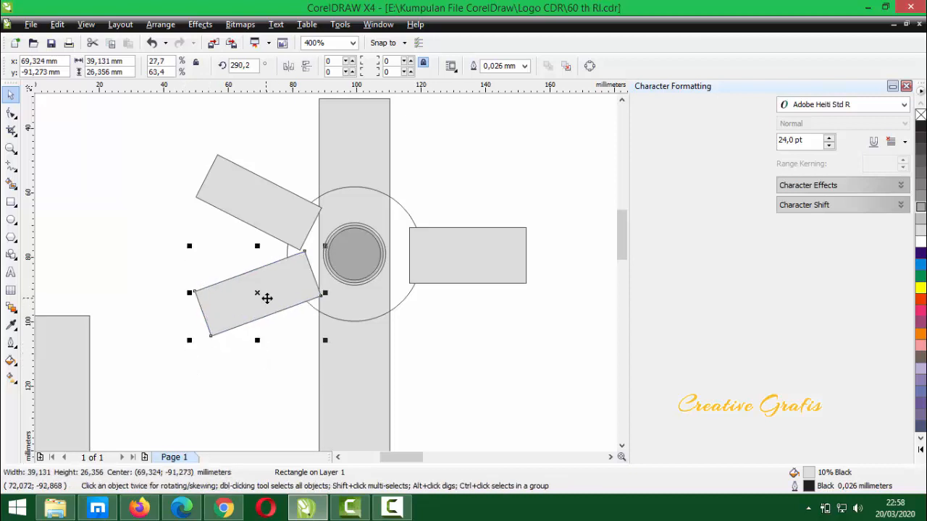
scroll(280, 300, "down", 2)
scroll(323, 269, "down", 2)
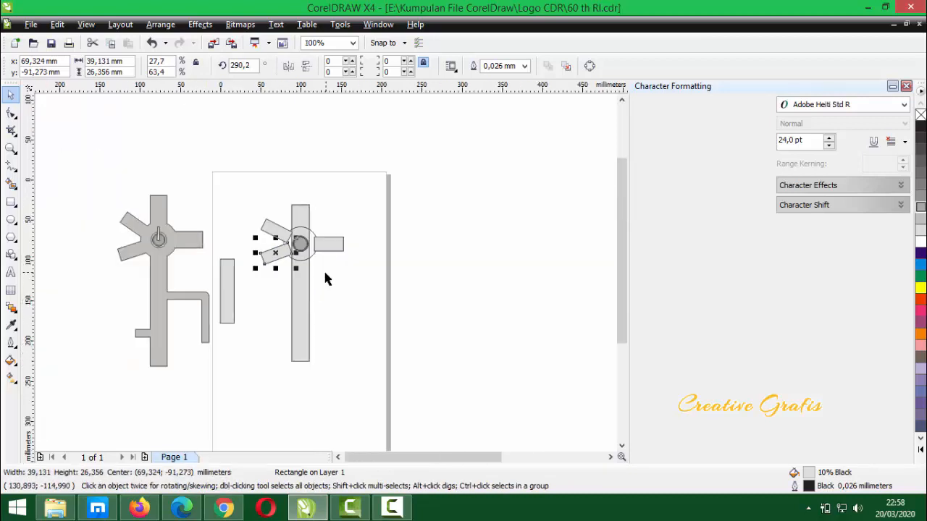
Weld the three arms, the large hub circle and the vertical bar into one shape
scroll(335, 277, "up", 2)
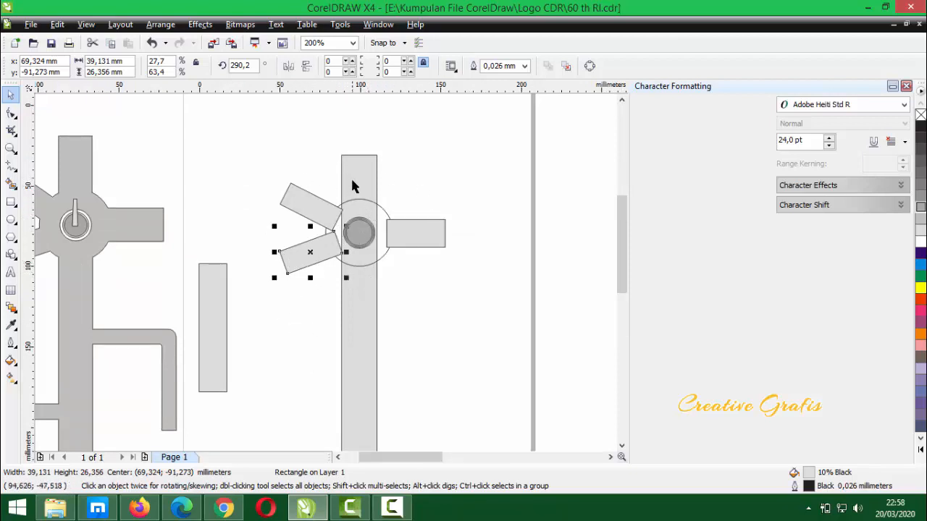
left_click(488, 176)
left_click(308, 254)
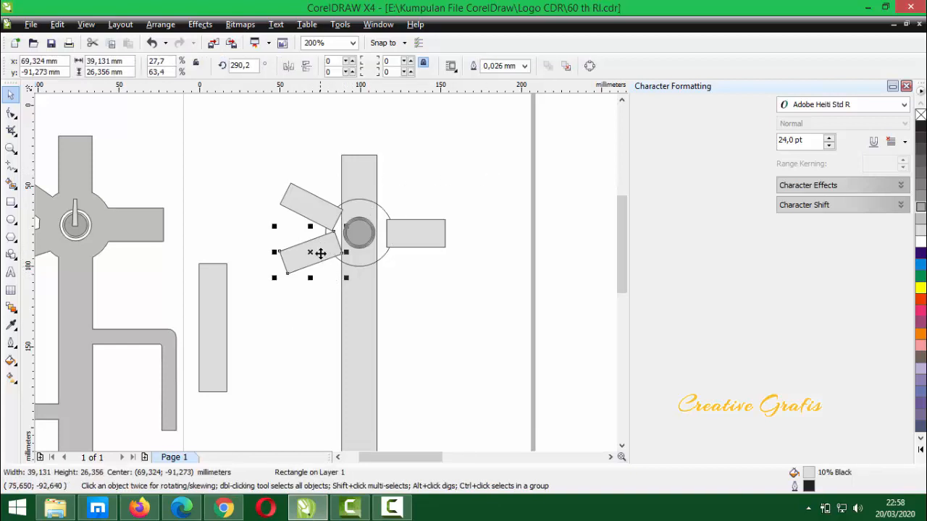
left_click(285, 310)
left_click(300, 260)
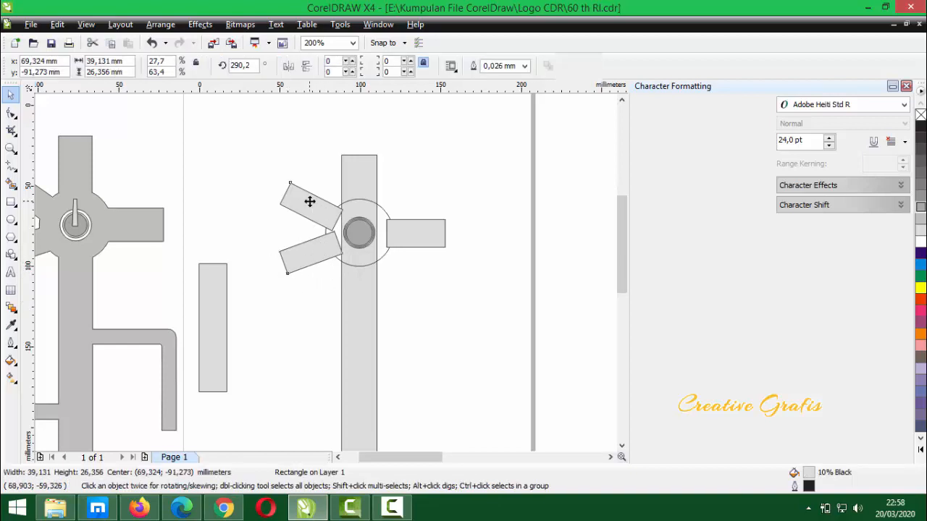
left_click(311, 202, "shift")
left_click(423, 233, "shift")
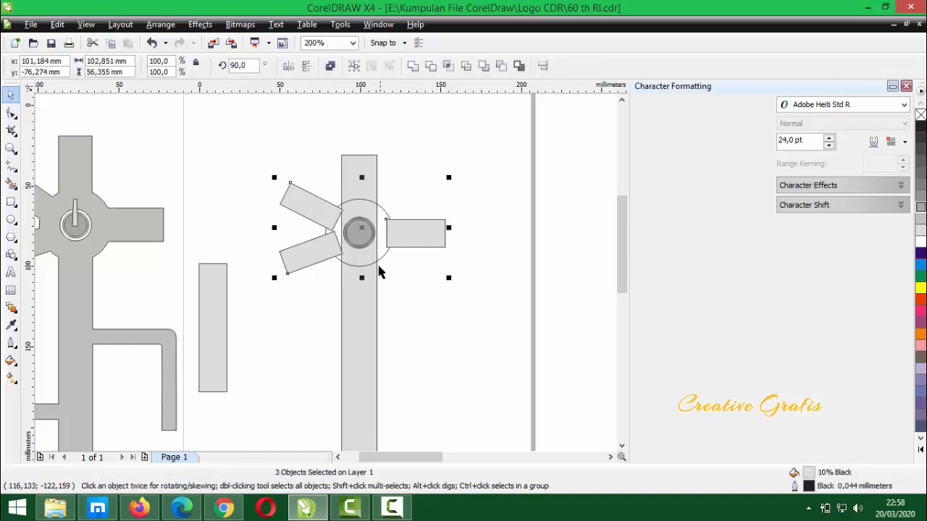
left_click(382, 215, "shift")
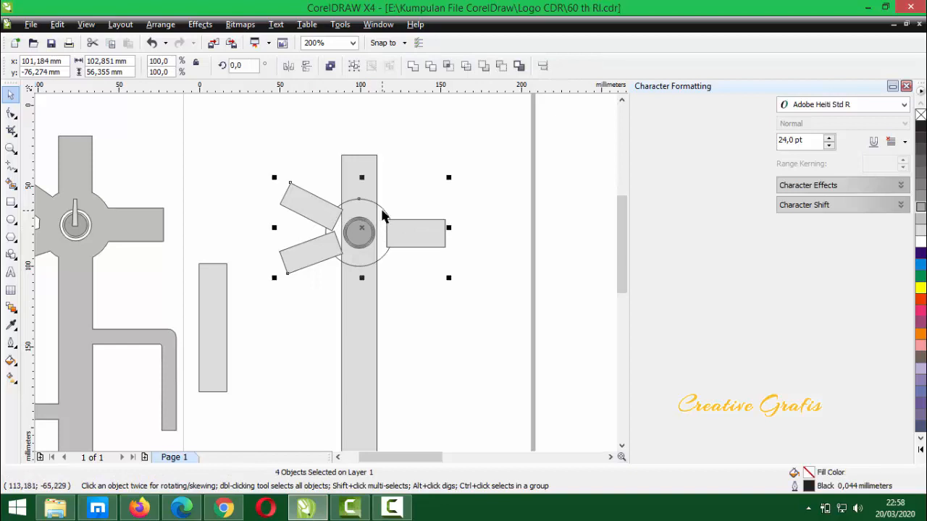
left_click(359, 326, "shift")
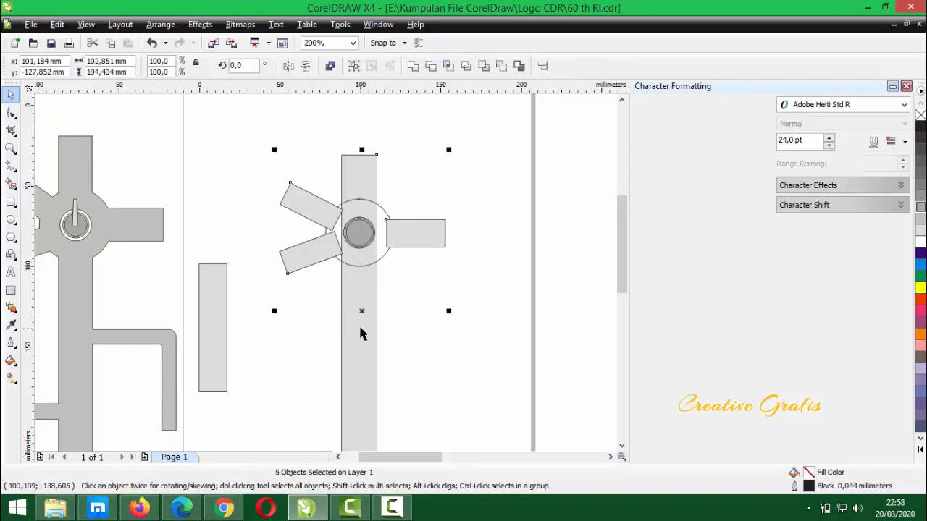
left_click(413, 66)
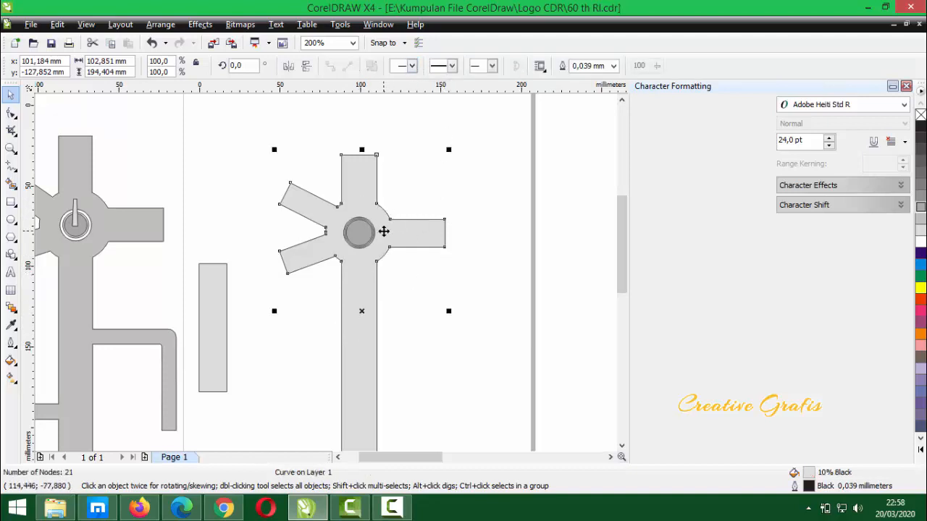
left_click(395, 252)
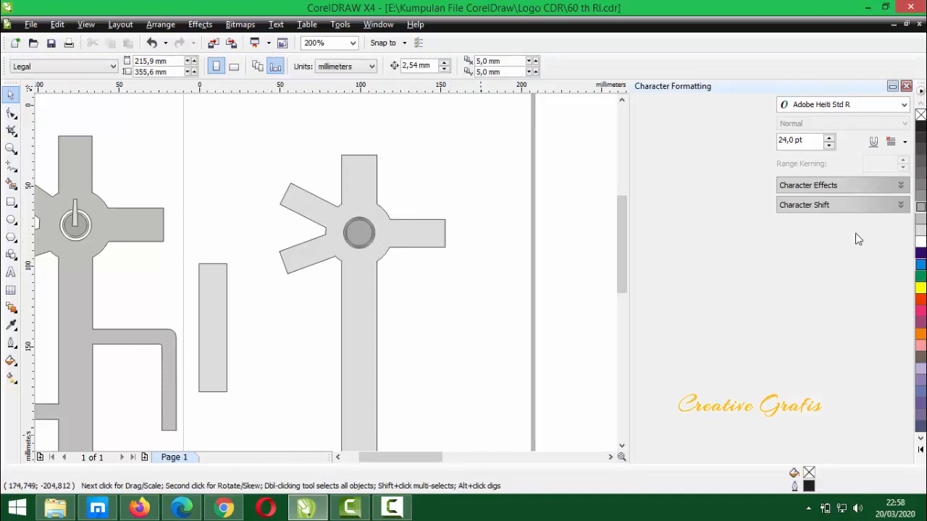
Move the spare vertical rectangle to the right of the bar's lower half and resize it to about 8.9 × 64.5 mm
key("F3")
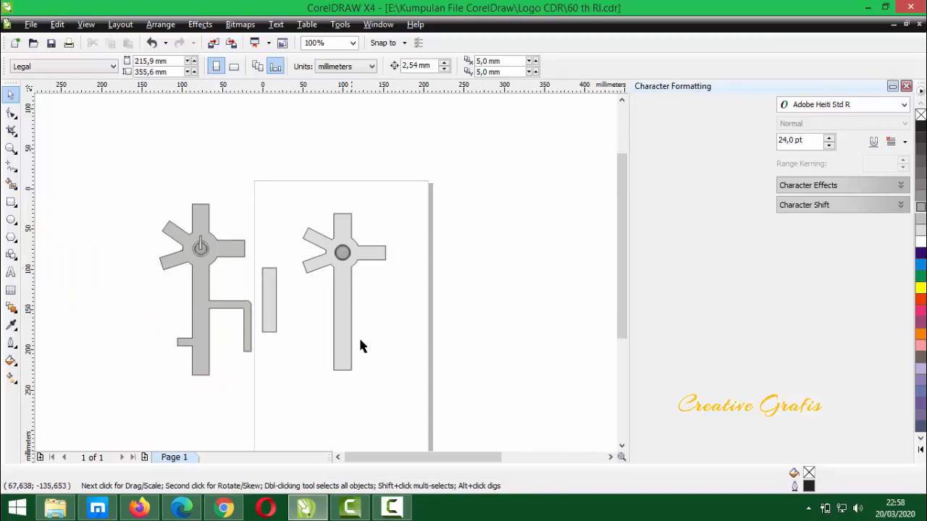
scroll(360, 347, "up", 1)
left_click_drag(147, 194, 352, 218)
left_click_drag(366, 149, 366, 173)
left_click_drag(364, 246, 362, 236)
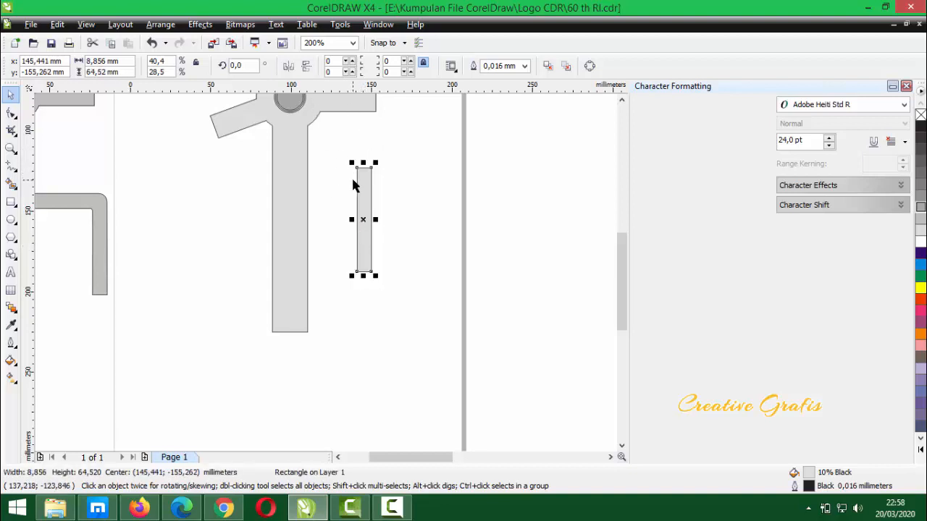
Place one of two thin vertical rectangles nearer the bar and rotate it to 90° as a horizontal branch
mouse_move(360, 188)
left_mouse_down()
mouse_move(419, 246)
mouse_move(351, 202)
left_mouse_up()
left_click(244, 65)
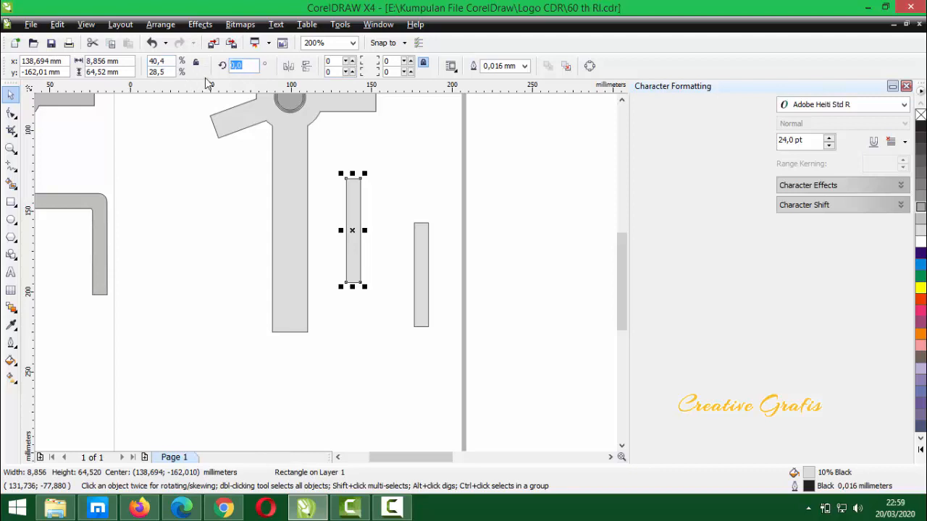
type("90")
key("Return")
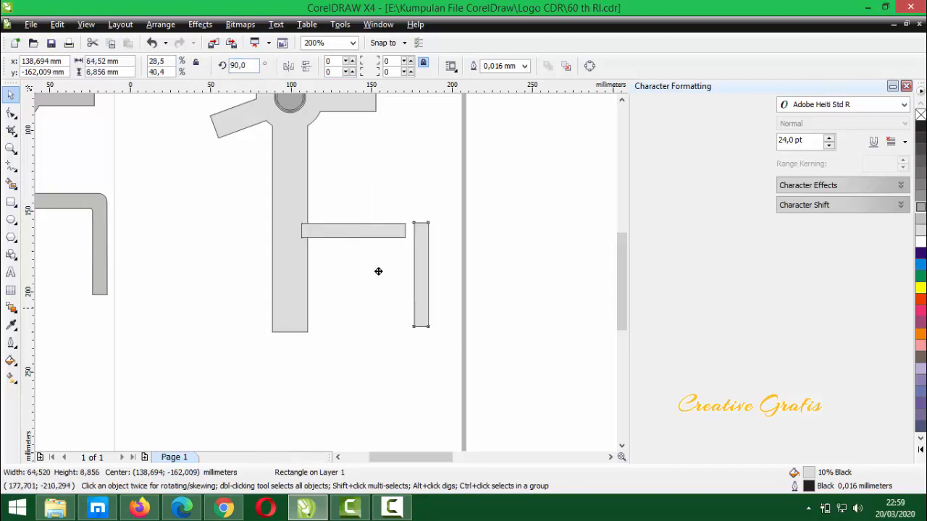
Place a copy of the horizontal branch over the bar's lower left edge, shortened to about 32 mm and made slightly thicker
left_click_drag(333, 233, 239, 292)
left_click_drag(172, 292, 240, 292)
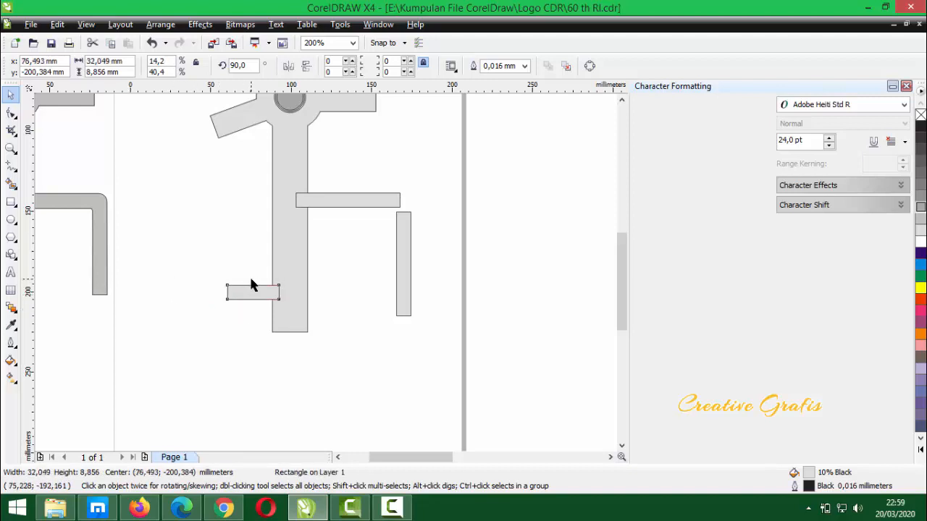
left_click(251, 289)
left_click(252, 280)
left_click(251, 284)
left_click_drag(252, 279, 253, 276)
Nudge the right horizontal branch slightly downward and move the thin vertical rectangle so it crosses the branch's right end
left_click(359, 194)
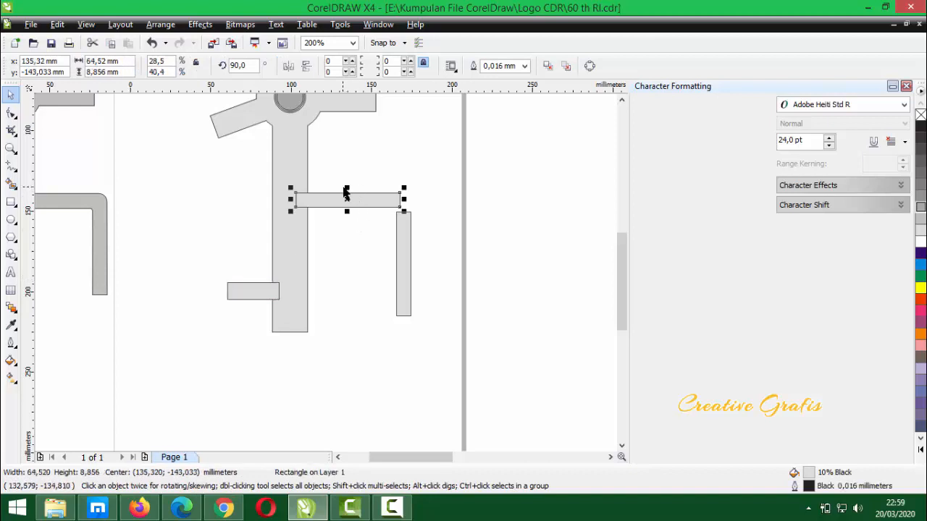
left_click_drag(335, 198, 333, 201)
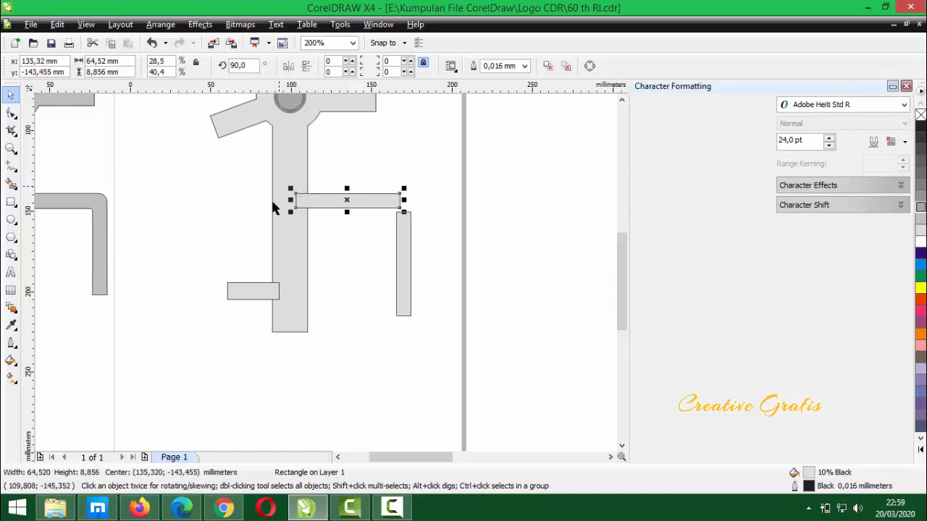
scroll(325, 275, "up", 1)
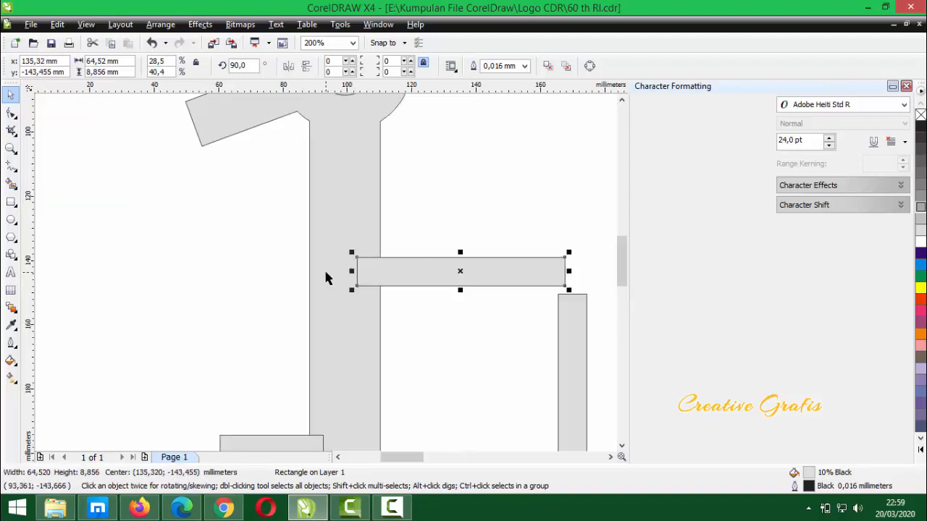
scroll(373, 257, "down", 1)
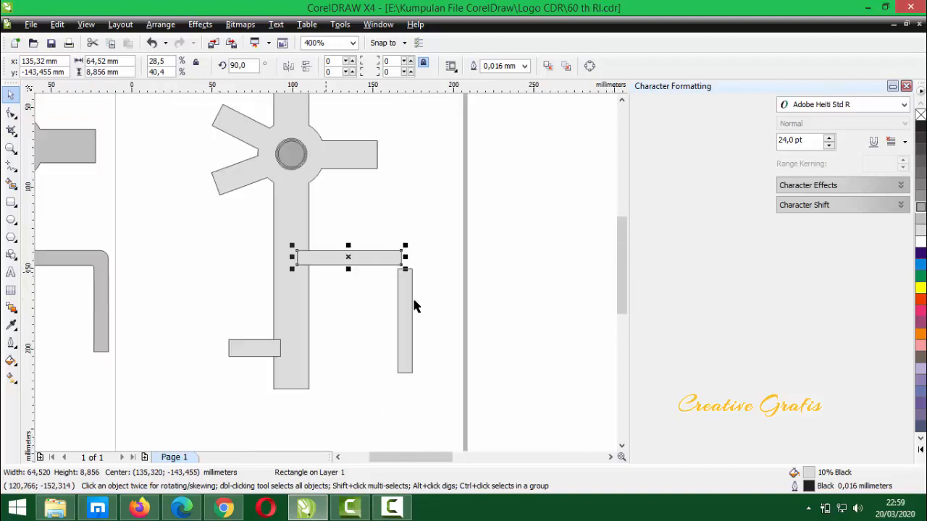
scroll(322, 265, "up", 1)
left_click_drag(486, 324, 463, 289)
scroll(465, 273, "up", 1)
left_click(321, 293)
left_click_drag(321, 294, 319, 270)
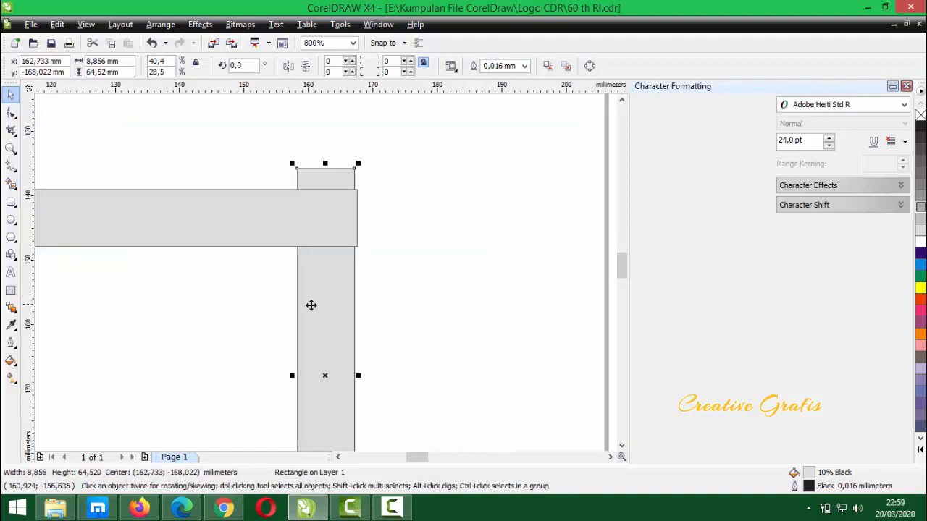
Align the thin vertical rectangle and the horizontal branch by their top and right edges
scroll(326, 271, "down", 2)
scroll(326, 271, "up", 1)
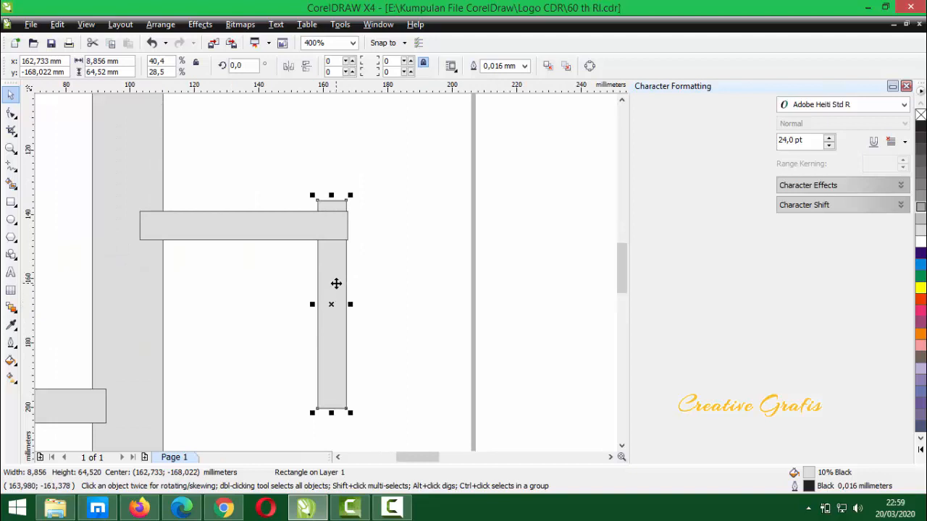
left_click(270, 229, "shift")
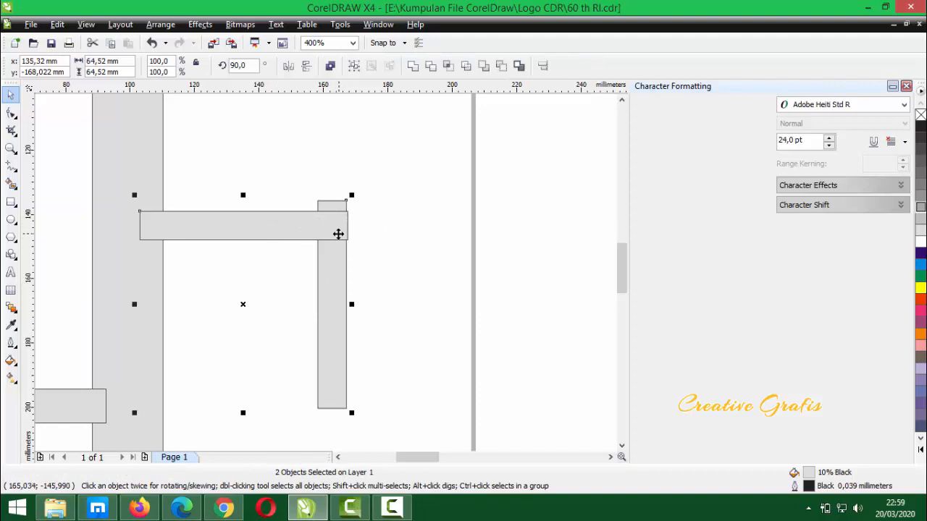
left_click(165, 25)
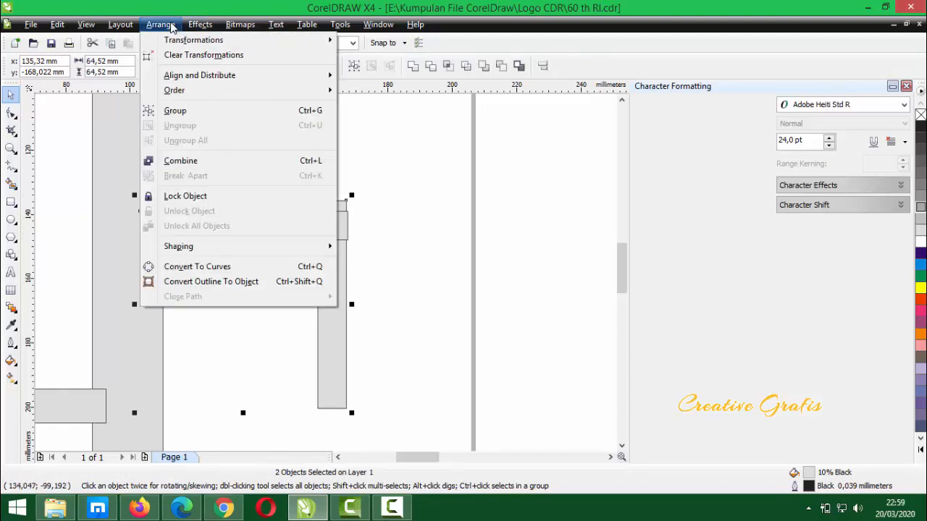
mouse_move(227, 77)
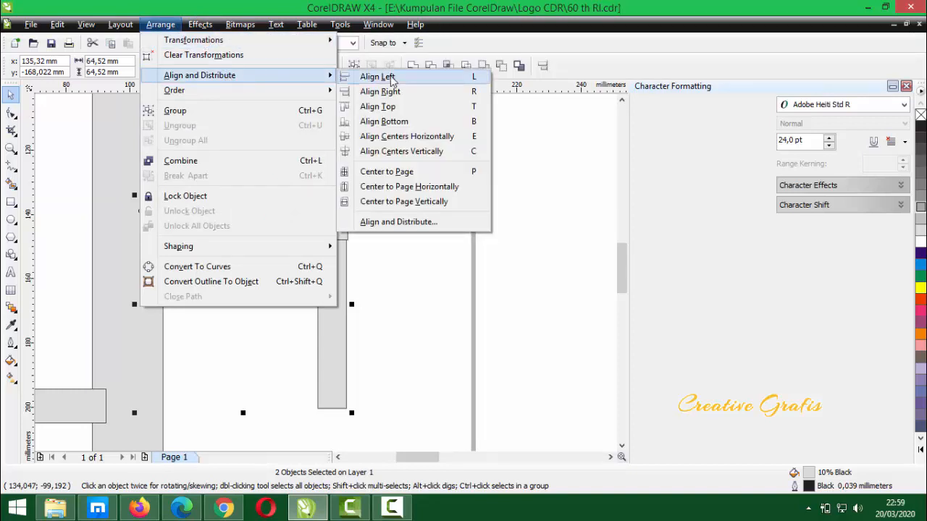
left_click(422, 223)
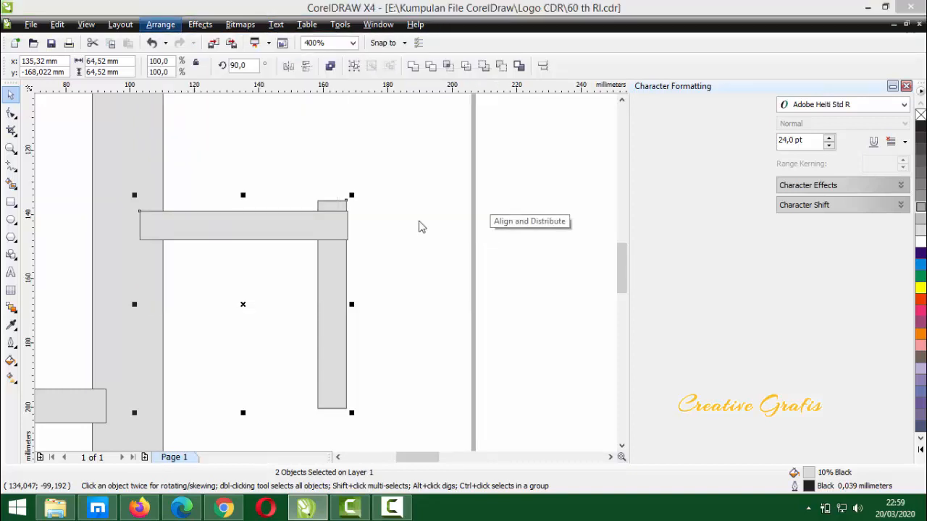
left_click_drag(459, 186, 558, 160)
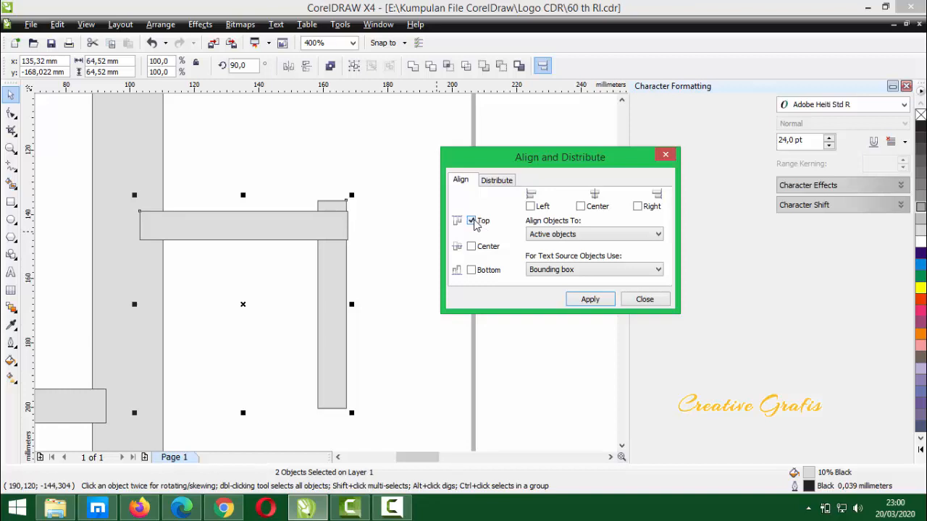
left_click(589, 299)
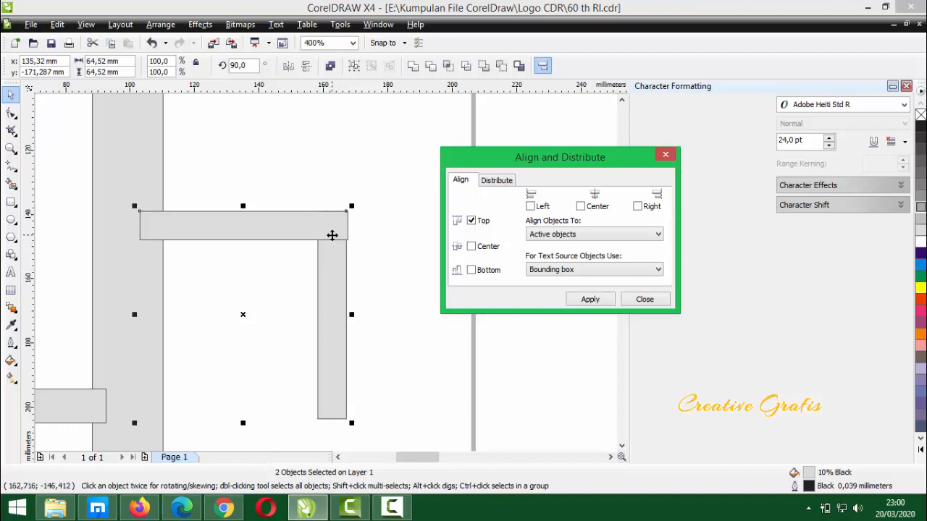
left_click(638, 207)
left_click(590, 300)
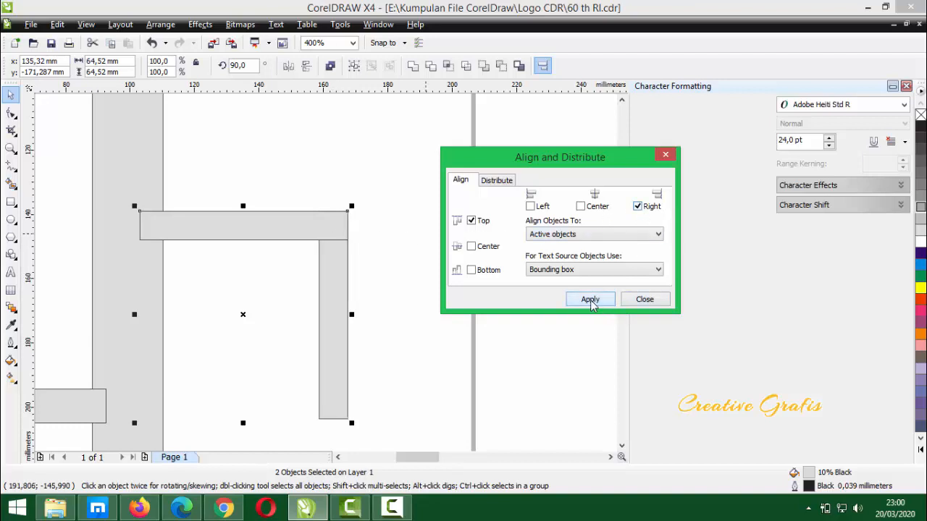
left_click(644, 300)
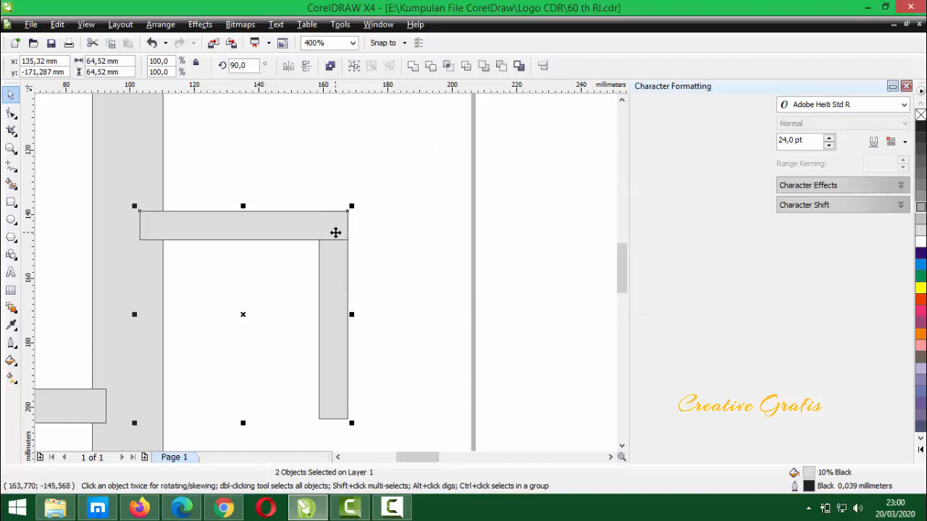
Move the thin vertical rectangle up and left across the horizontal branch and bring it to the front
left_click(410, 244)
left_click_drag(346, 294, 310, 258)
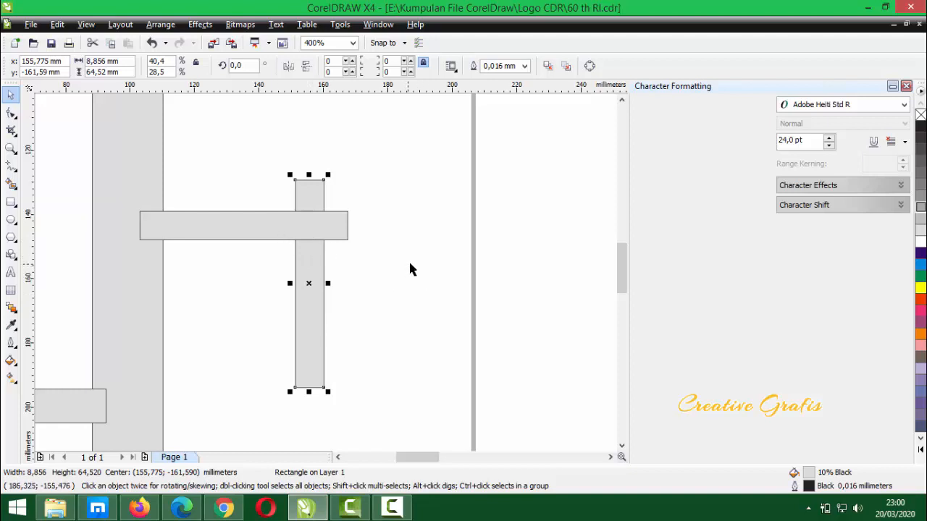
key("shift+Page_Up")
scroll(327, 243, "up", 1)
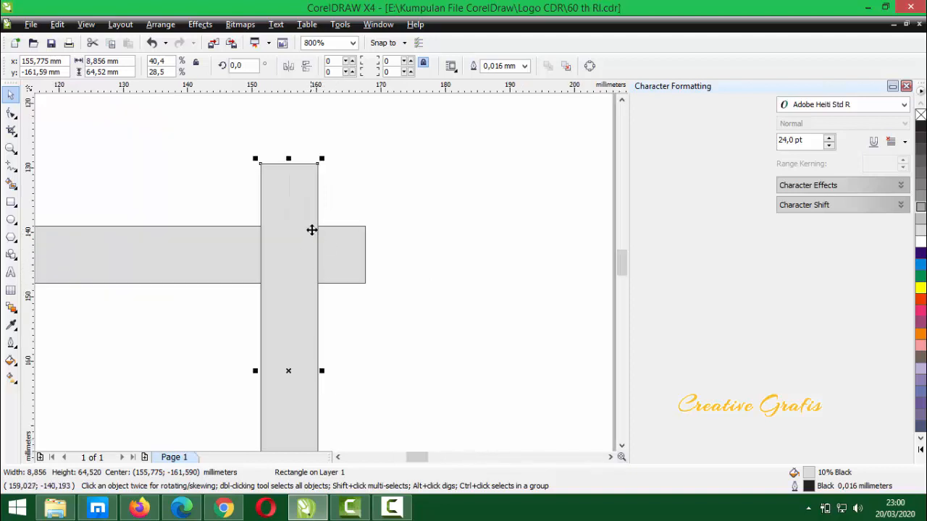
scroll(312, 230, "down", 1)
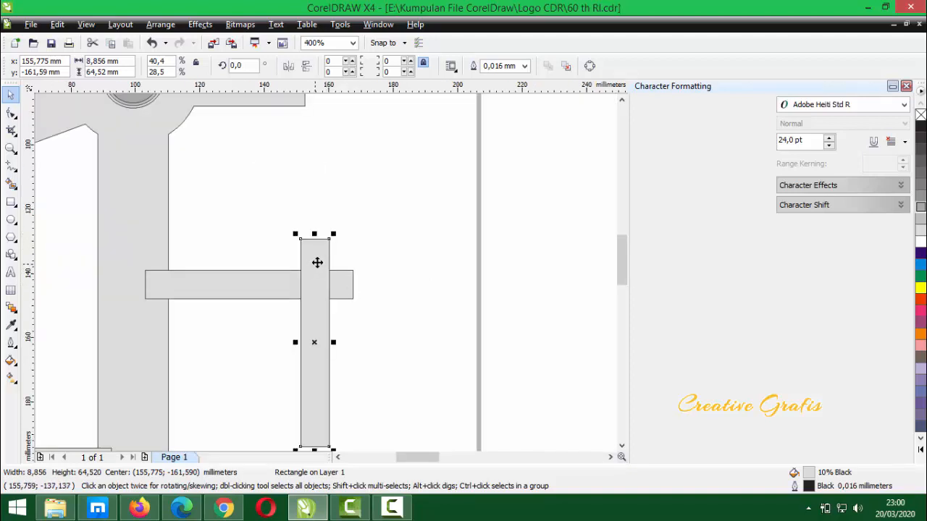
Align the thin vertical rectangle to the right horizontal branch's top and right edges so they form a corner
left_click(397, 248)
left_click(316, 258)
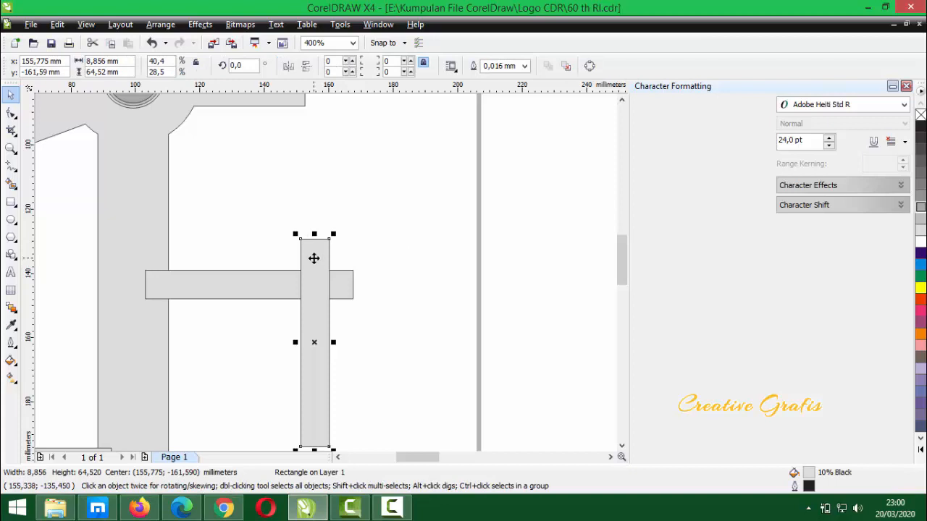
left_click(234, 291, "shift")
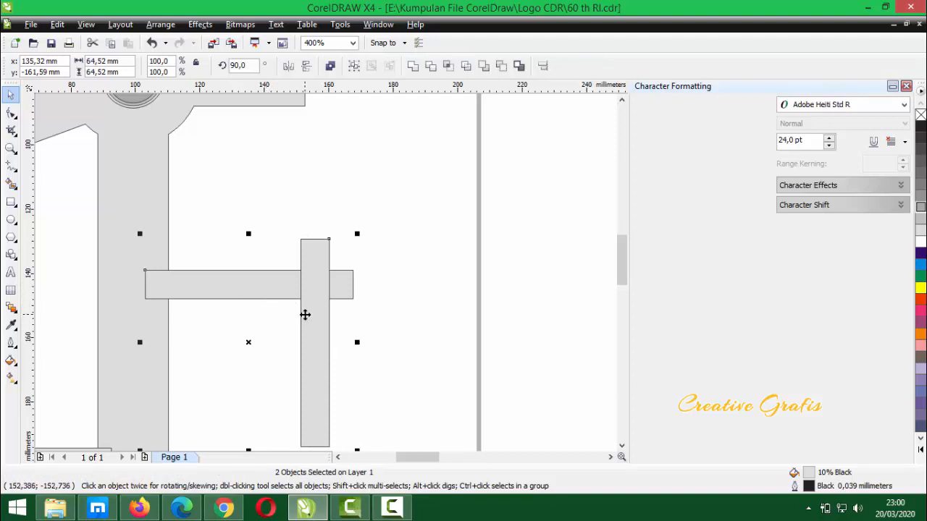
key("t")
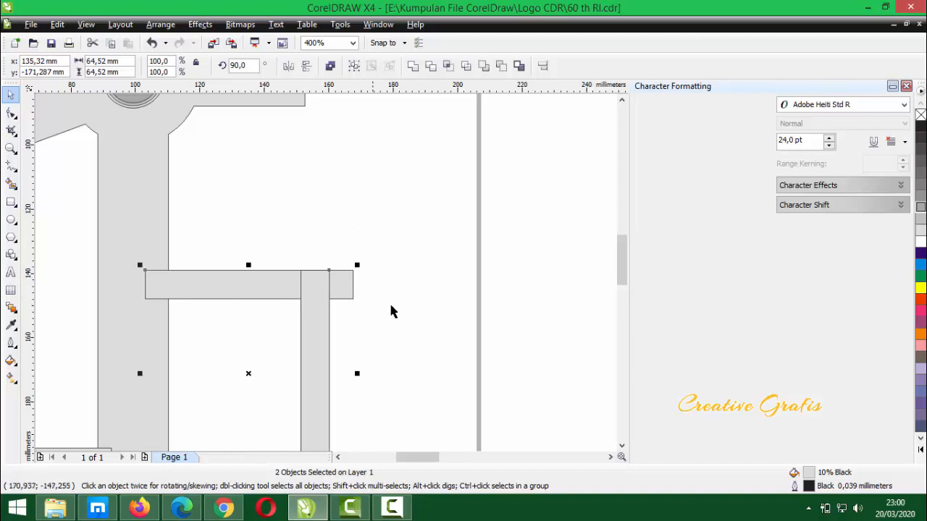
key("r")
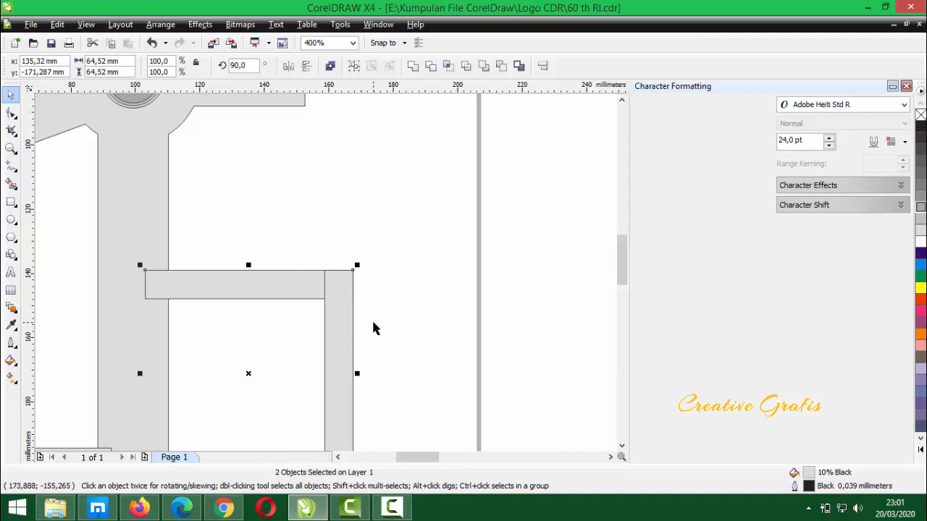
Weld the right branch's two rectangles and the lower left branch to the main vertical bar
scroll(325, 271, "down", 3)
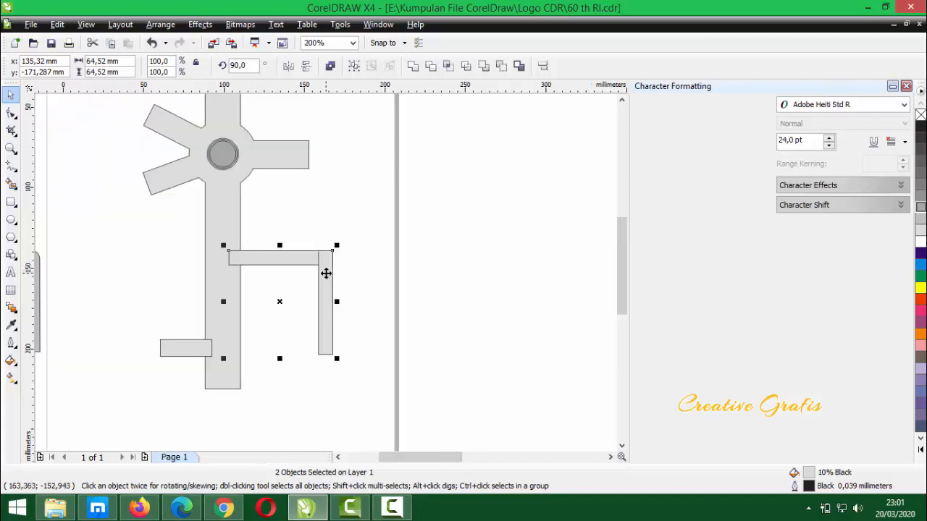
scroll(324, 273, "up", 1)
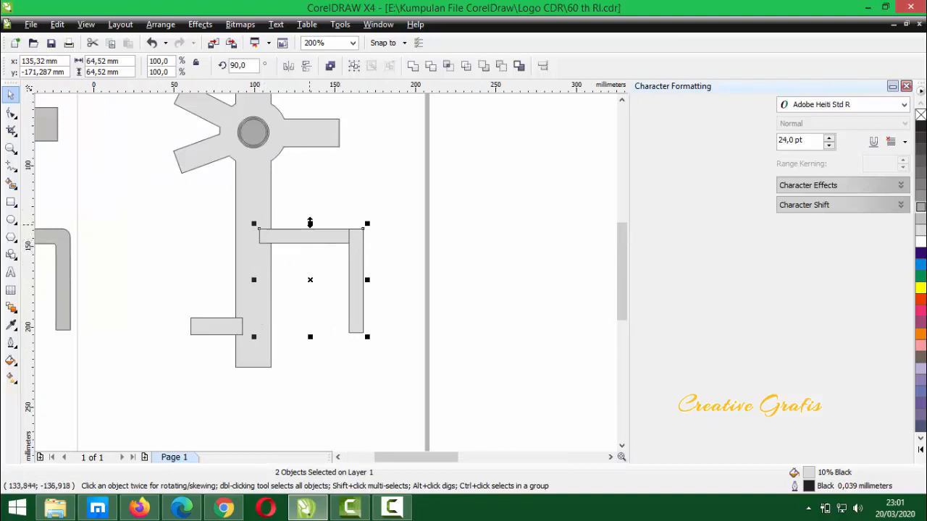
left_click(208, 329, "shift")
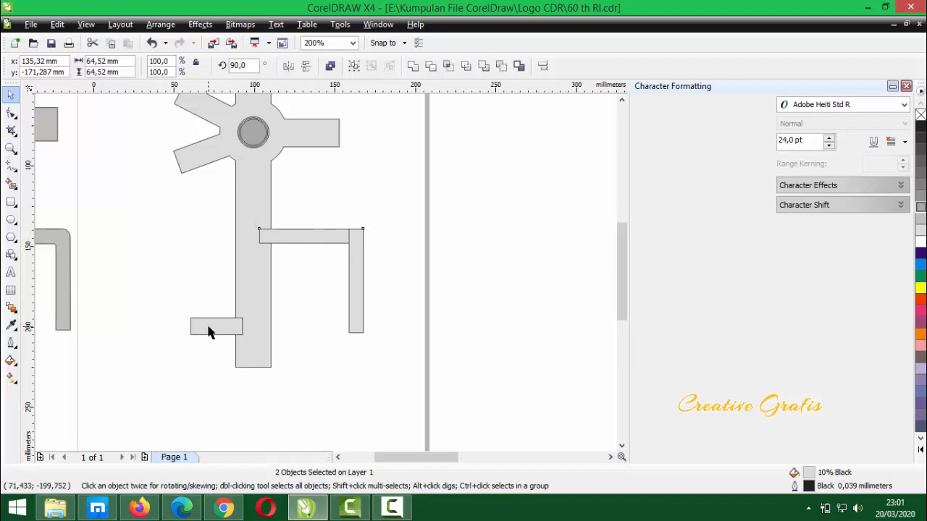
left_click(255, 195, "shift")
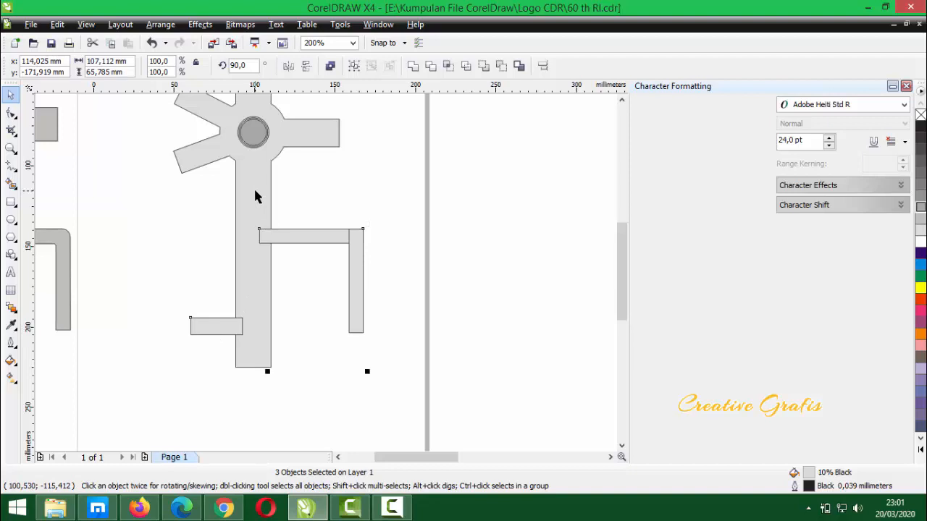
left_click(413, 66)
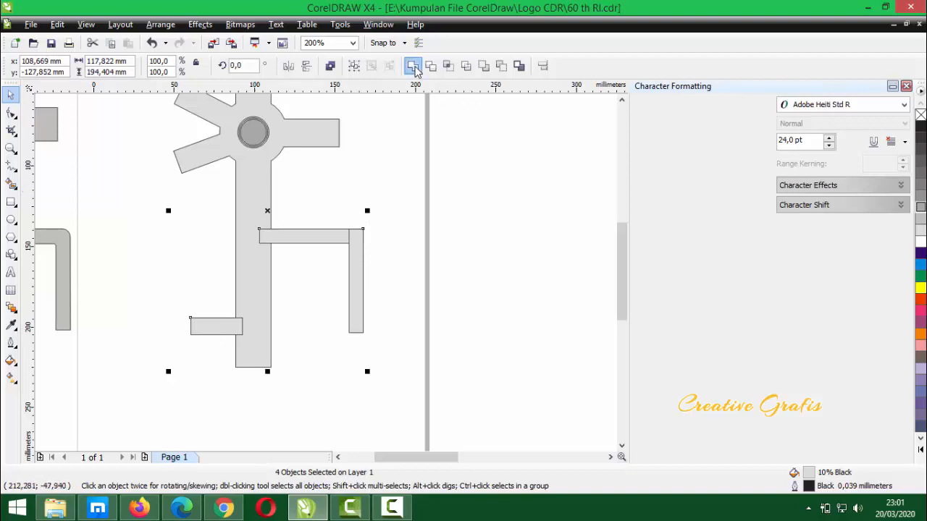
left_click(324, 286)
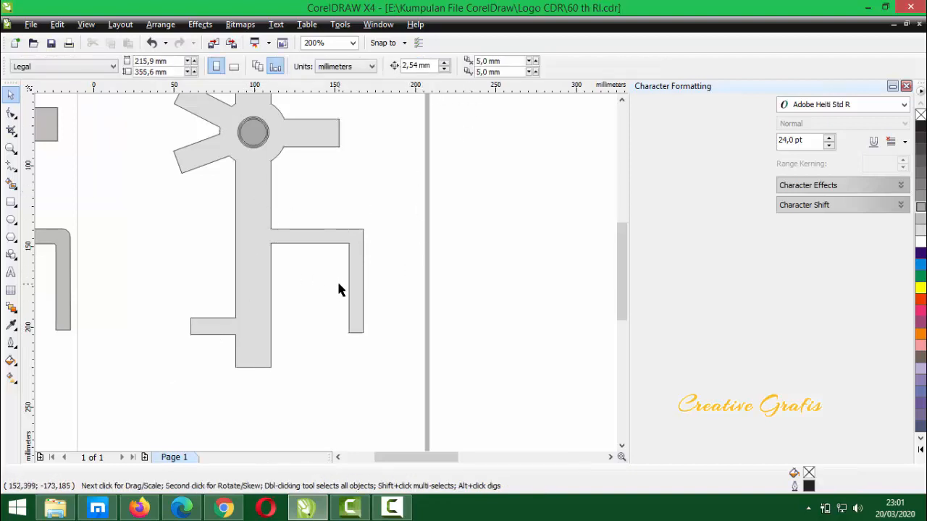
Try narrowing the whole welded figure horizontally and undo the scaling
scroll(339, 289, "down", 1)
scroll(325, 279, "up", 1)
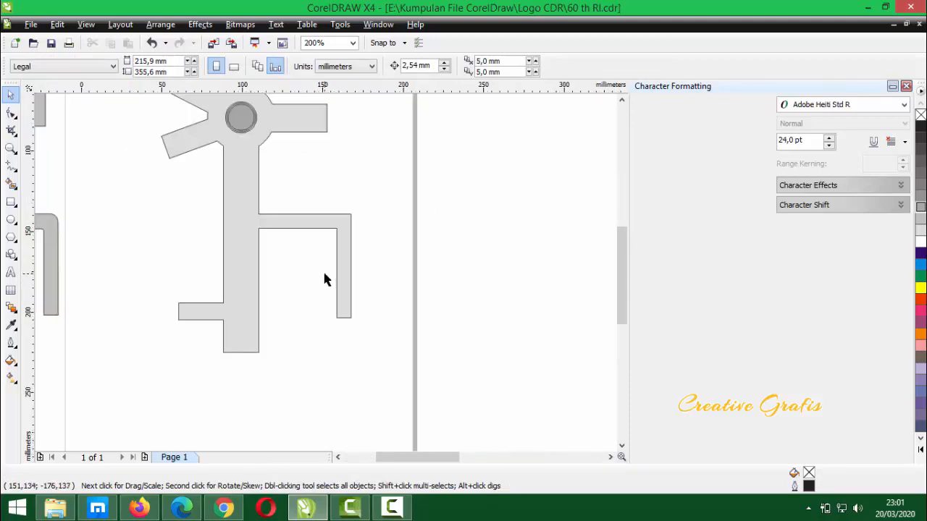
scroll(325, 279, "up", 1)
scroll(325, 279, "down", 1)
scroll(325, 279, "up", 1)
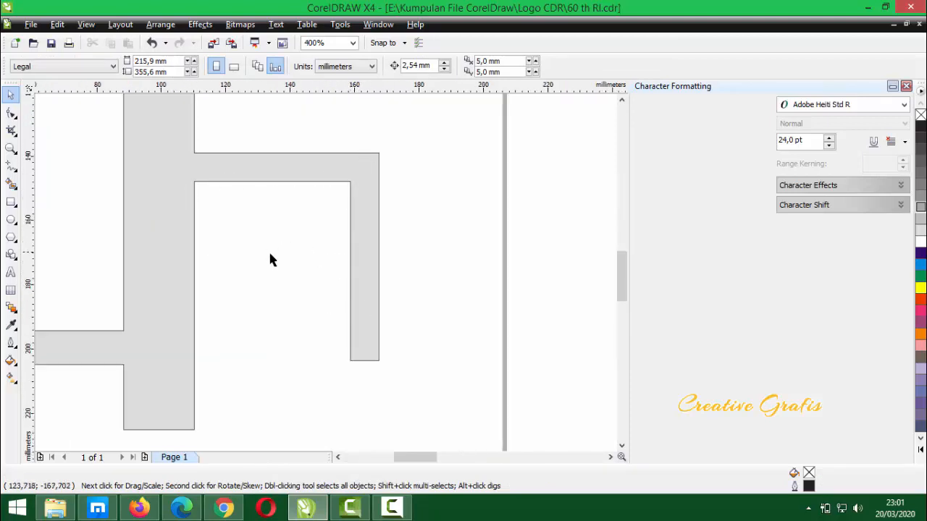
left_click(355, 211)
scroll(290, 278, "down", 1)
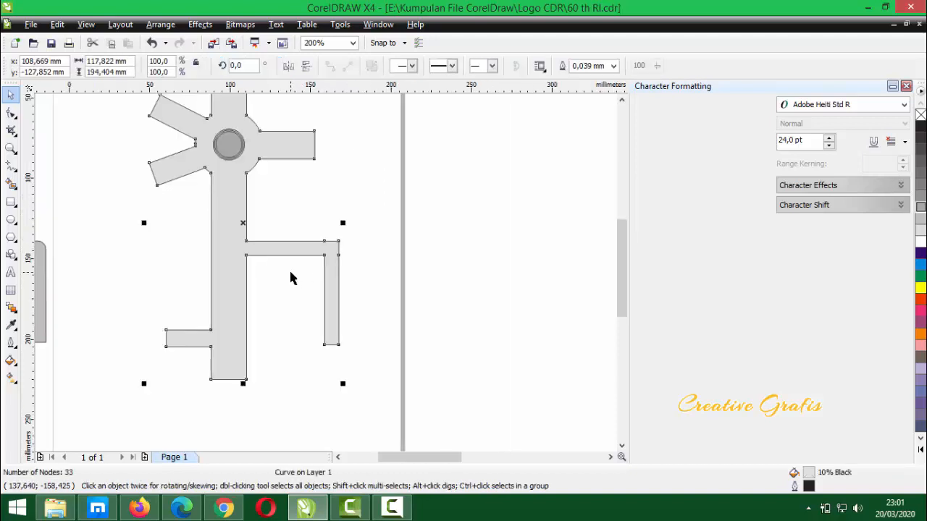
scroll(290, 274, "up", 1)
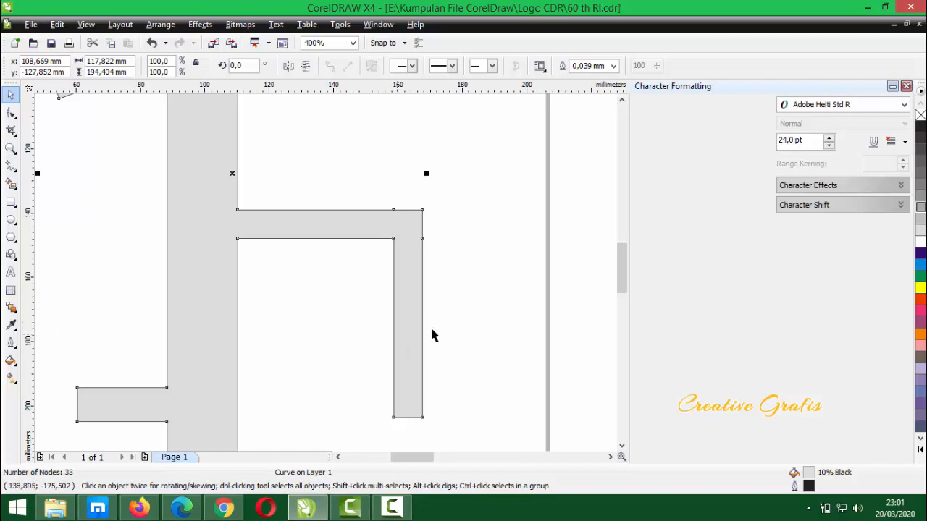
scroll(437, 285, "down", 1)
left_click_drag(323, 214, 259, 239)
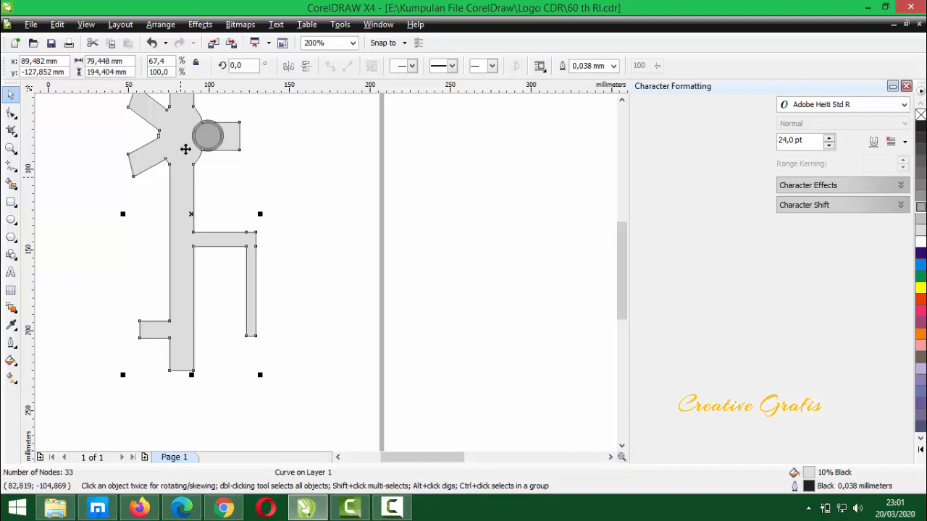
left_click(151, 43)
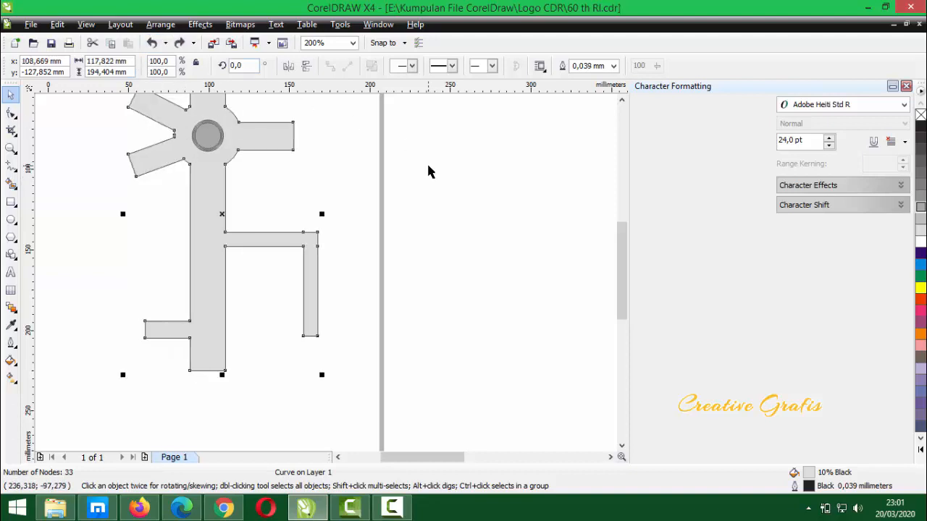
left_click(330, 304)
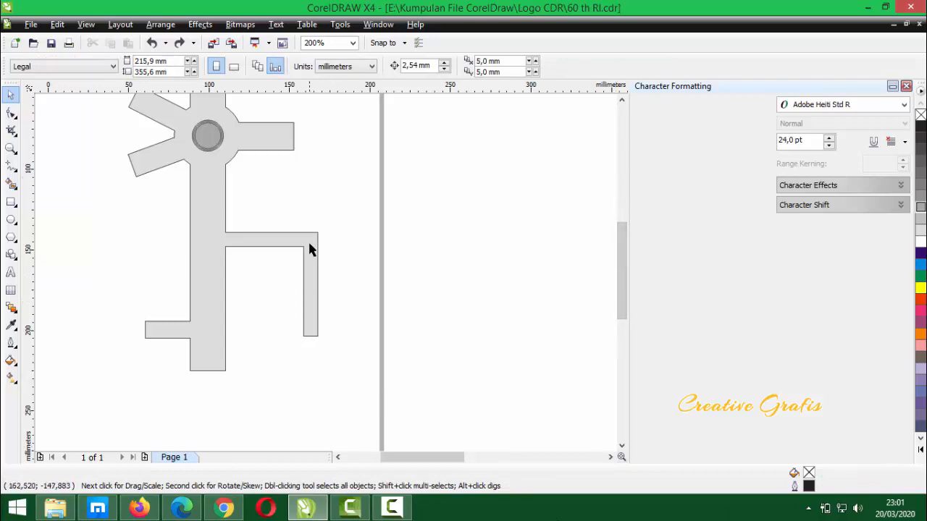
Shorten the lower right branch by moving the six nodes of its vertical leg about 13 mm to the left
scroll(309, 249, "up", 1)
scroll(339, 296, "down", 1)
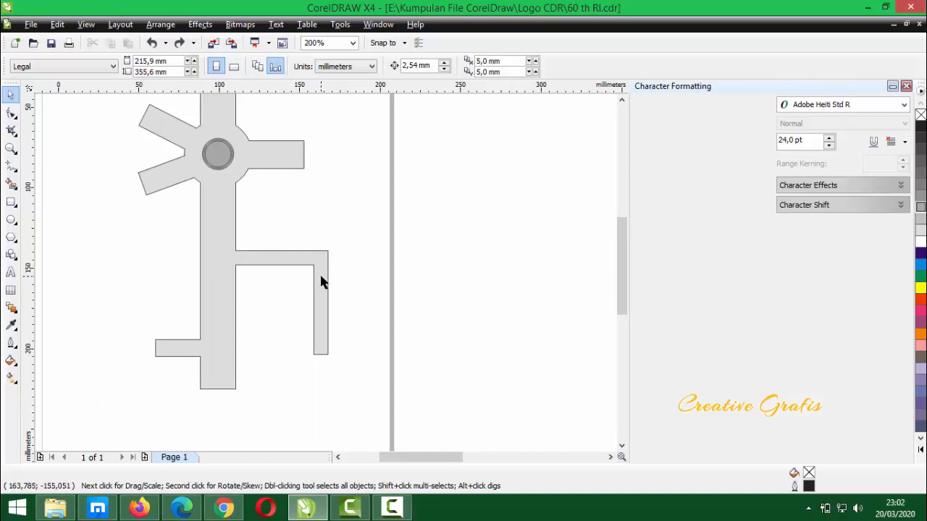
left_click(231, 257)
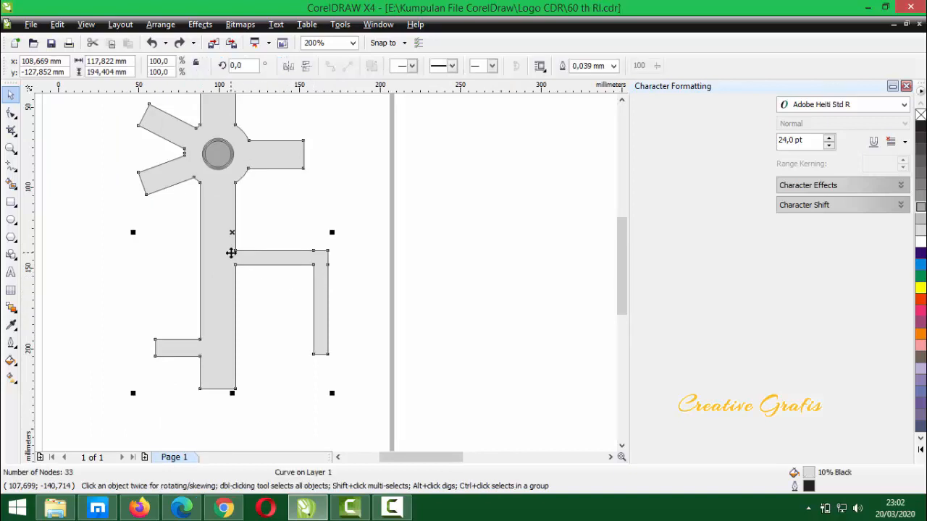
left_click(160, 25)
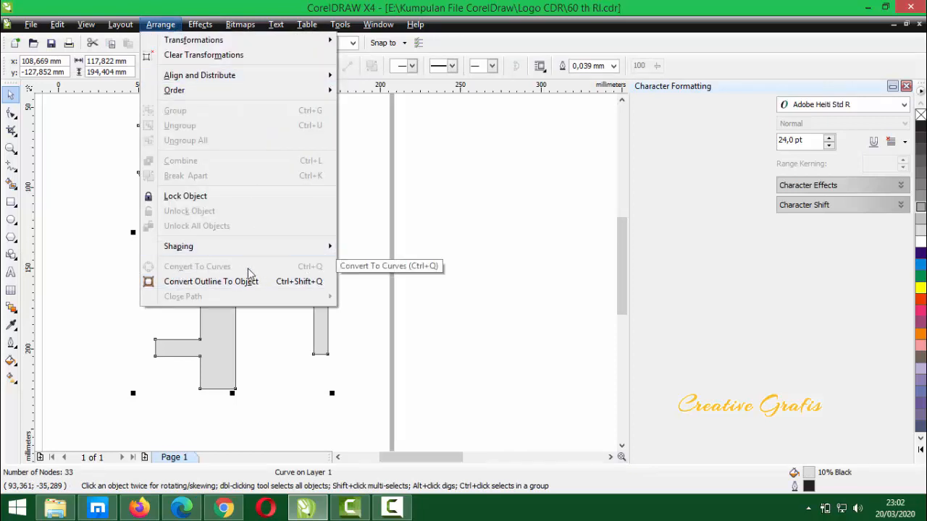
left_click(424, 312)
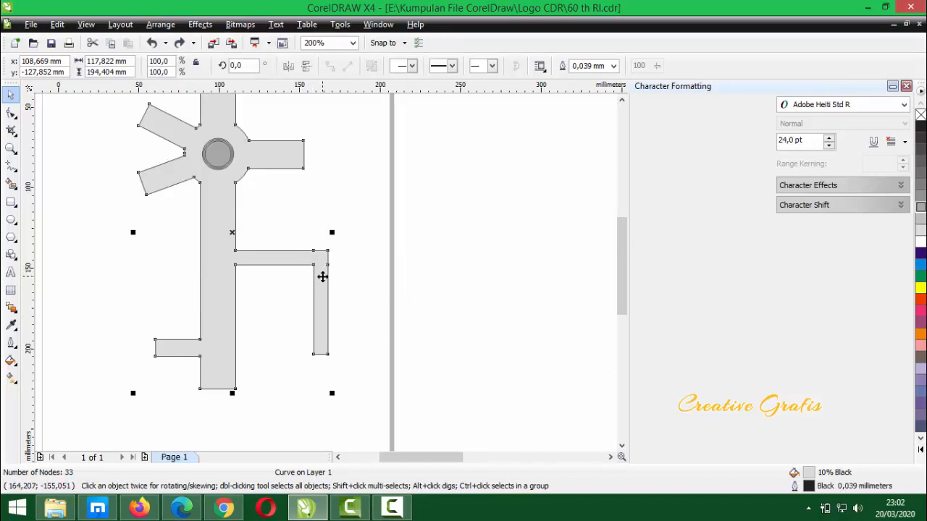
key("F10")
scroll(320, 273, "up", 1)
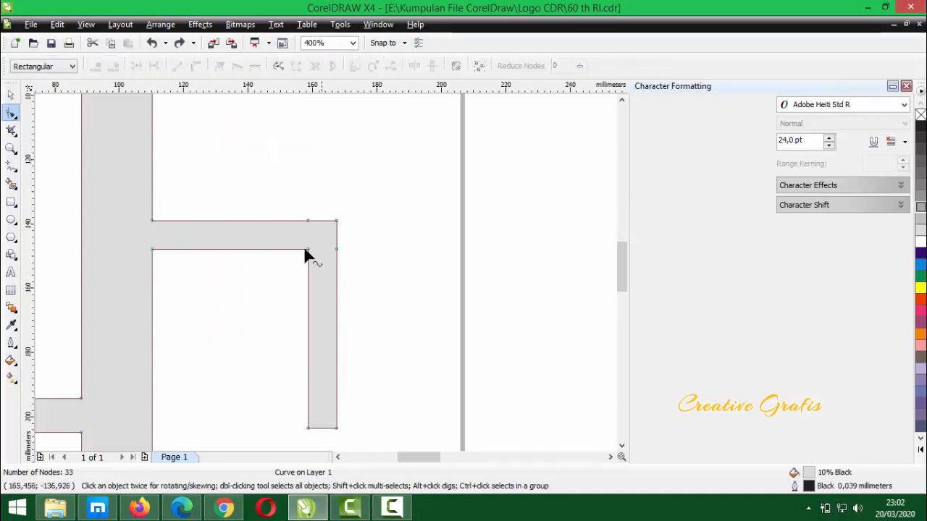
scroll(325, 231, "up", 2)
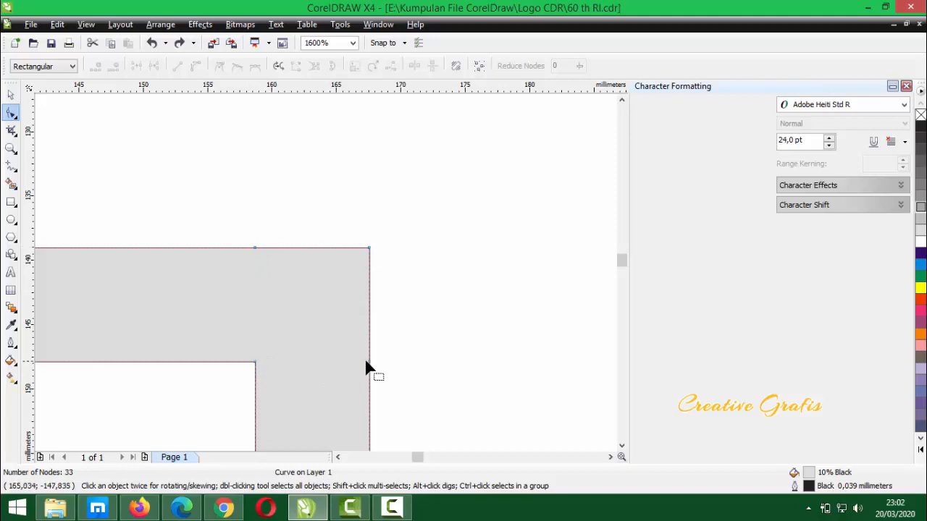
scroll(325, 274, "down", 4)
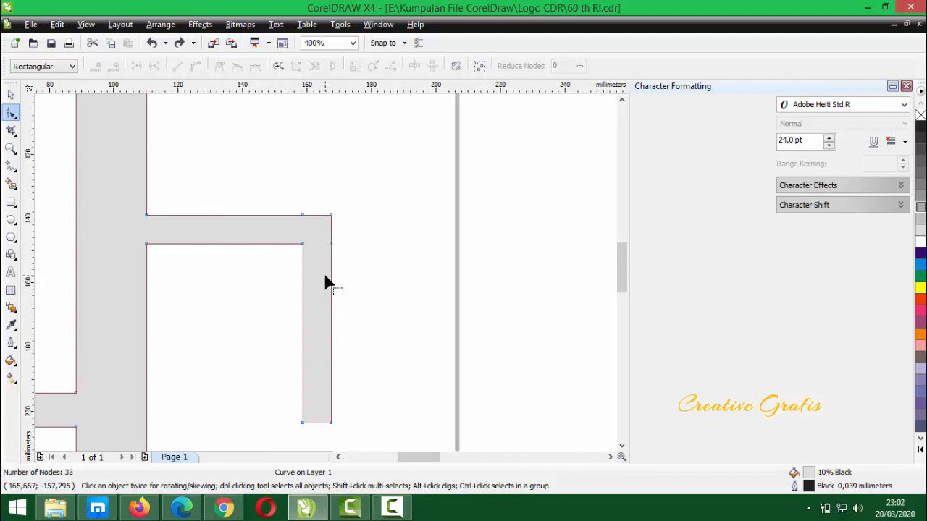
scroll(325, 286, "up", 1)
left_click_drag(378, 201, 300, 350)
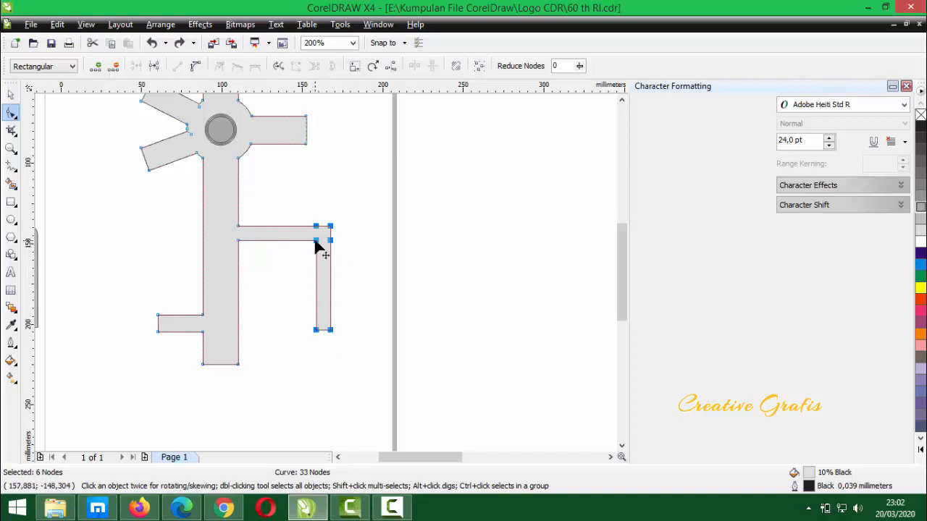
left_click_drag(315, 247, 295, 246)
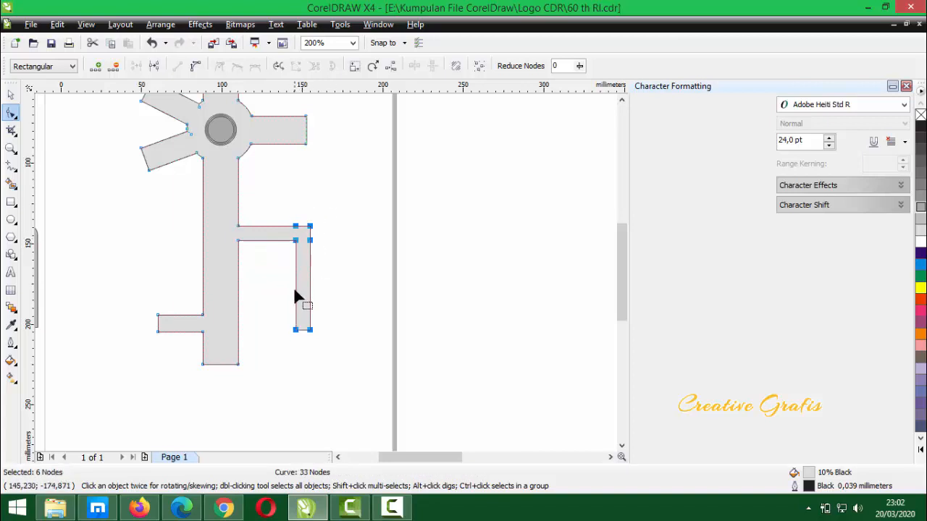
left_click(10, 96)
left_click(348, 246)
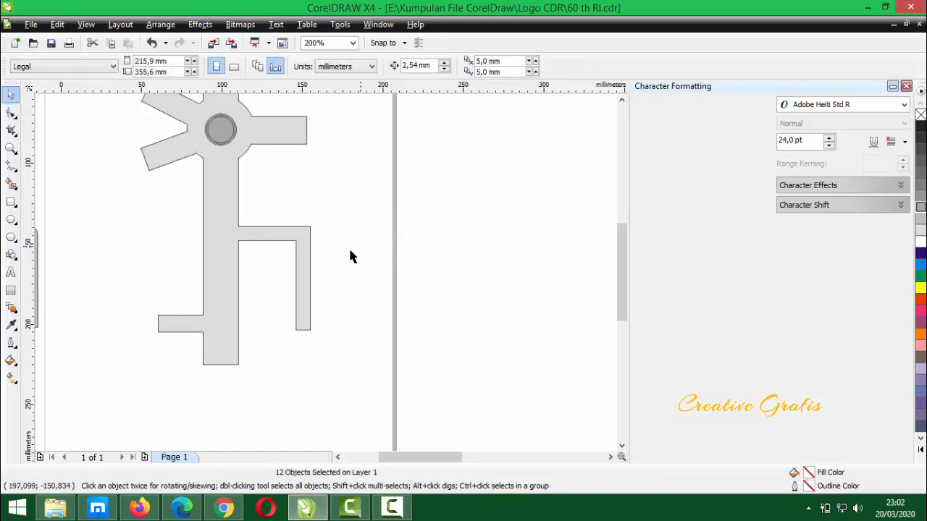
left_click(310, 263)
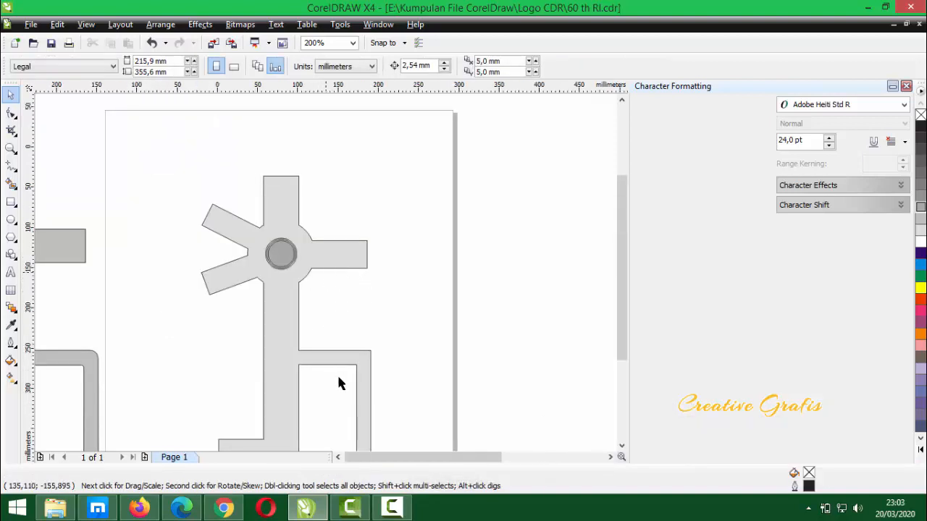
Draw an unfilled vertical rectangle about 8.6 mm wide and 45.5 mm high just beyond the upper right arm's end
scroll(337, 376, "down", 2)
scroll(311, 284, "up", 2)
scroll(292, 287, "up", 2)
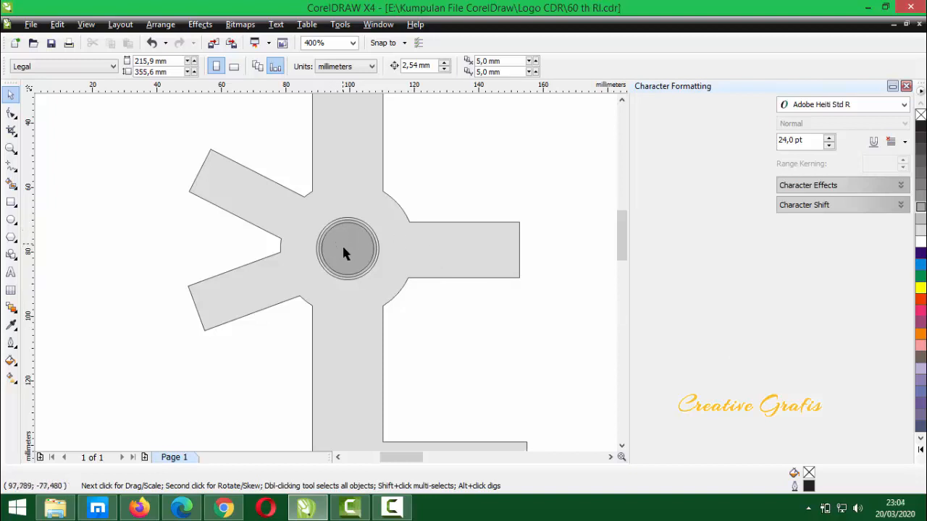
left_click(11, 202)
left_click_drag(540, 159, 573, 311)
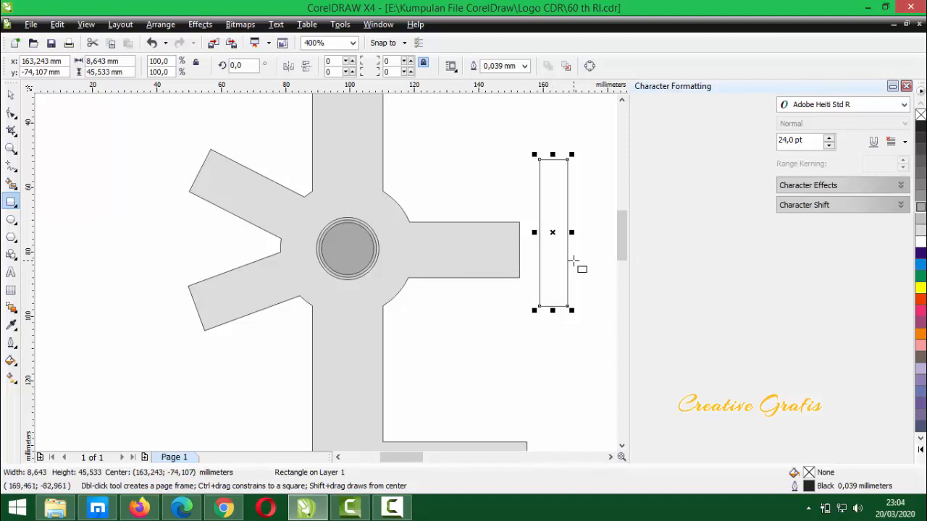
key("F3")
scroll(317, 263, "up", 1)
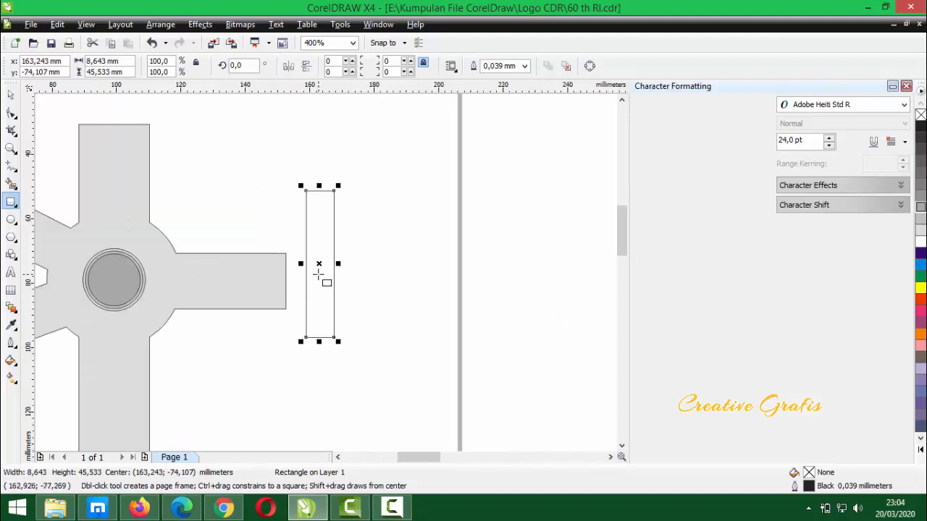
Move the new rectangle farther from the right arm and reduce its height to about 6.4 mm
scroll(319, 274, "up", 1)
left_click(11, 94)
left_click_drag(357, 312, 325, 254)
key("F3")
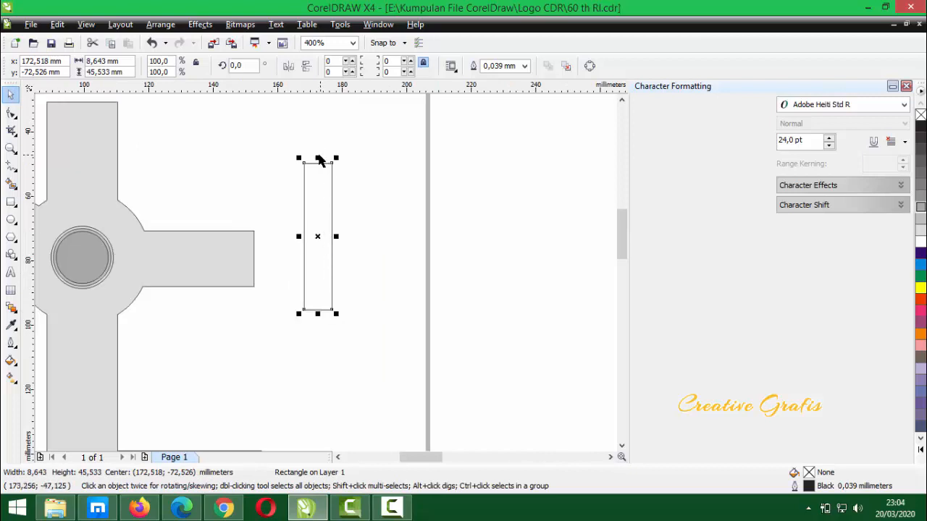
left_click_drag(317, 158, 316, 284)
scroll(324, 292, "up", 2)
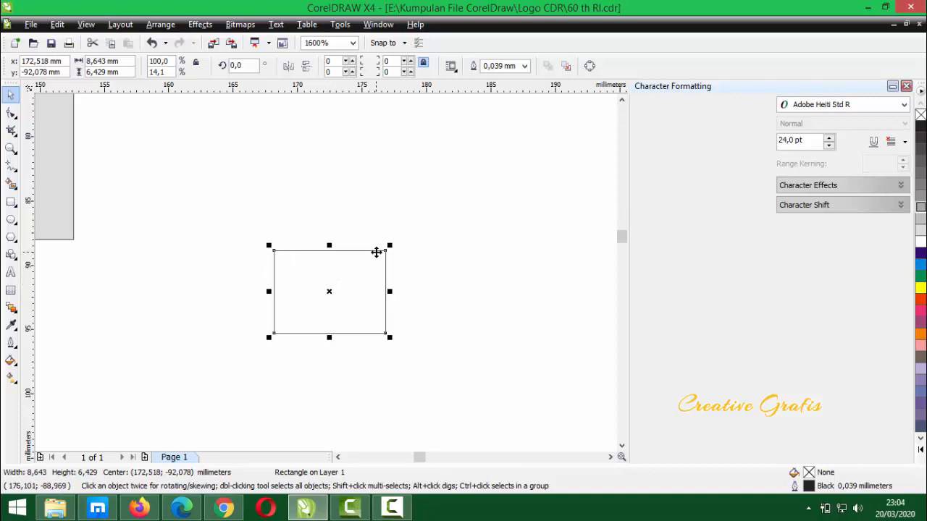
left_click_drag(349, 287, 365, 247)
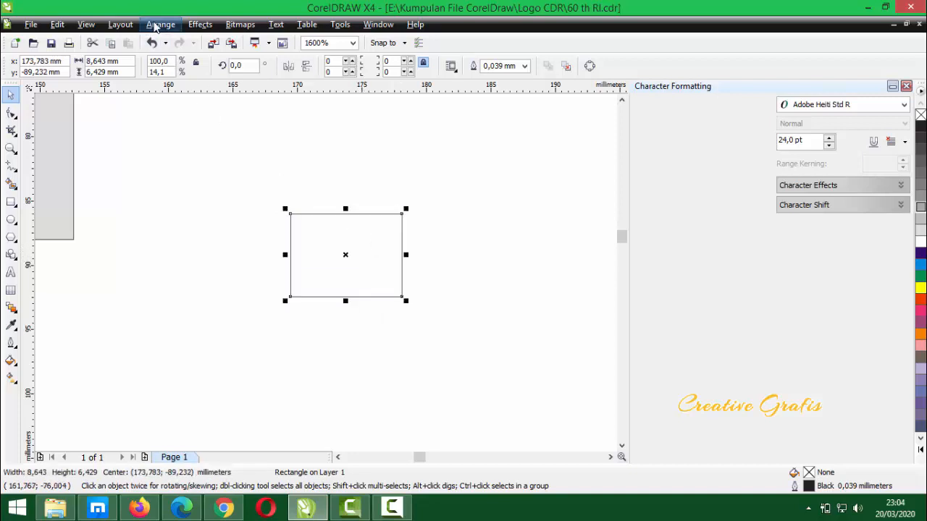
Nudge the small unfilled rectangle slightly to the left and convert it to curves
left_click(160, 24)
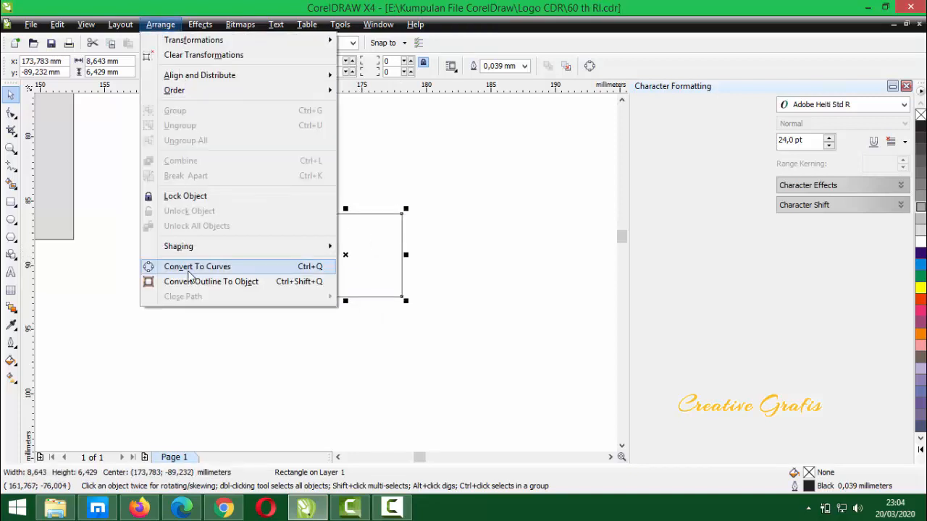
left_click(456, 220)
left_click_drag(339, 244, 336, 242)
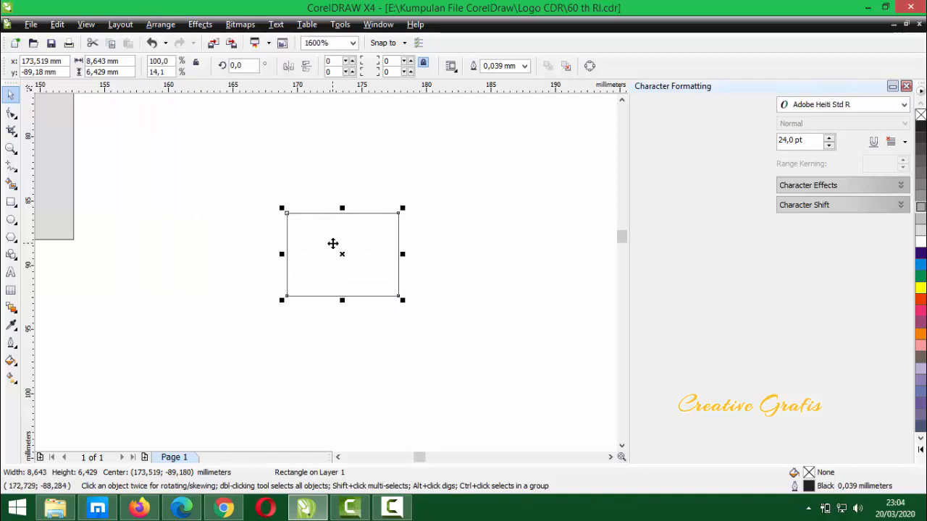
key("ctrl+q")
left_click(317, 228)
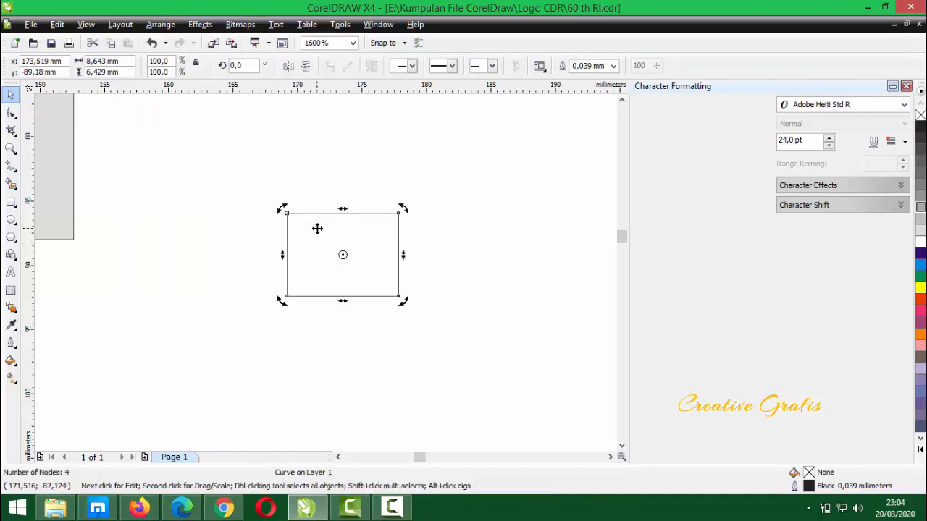
Turn the small rectangle into a trapezoid by moving both upper corner nodes inward about 0.8 mm each
key("F10")
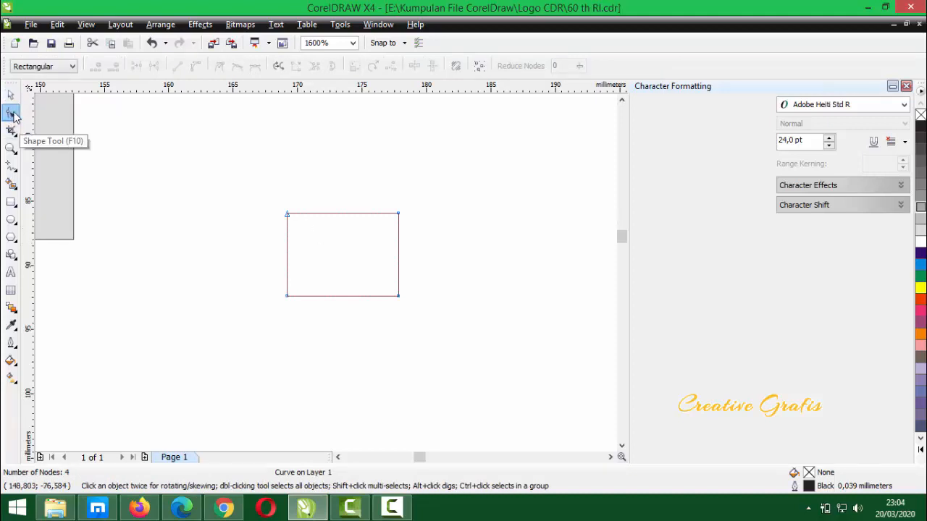
scroll(339, 218, "up", 1)
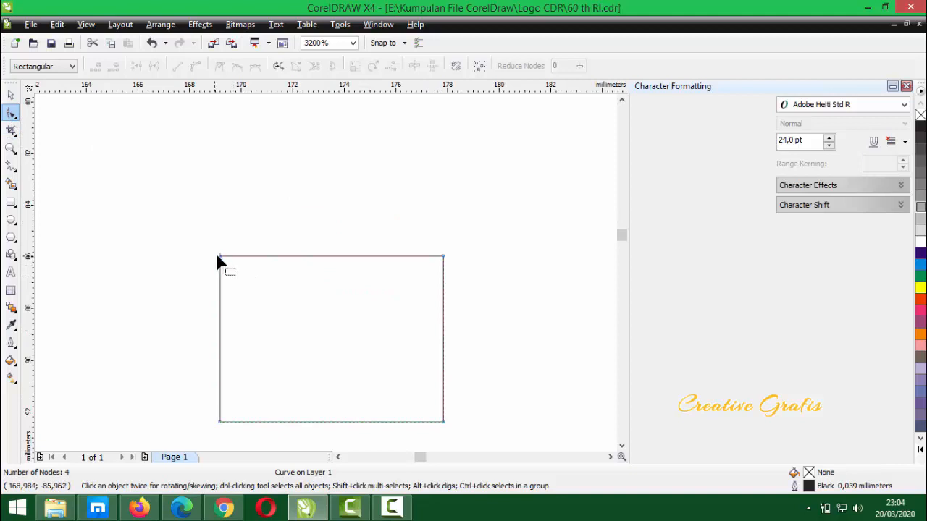
left_click_drag(220, 257, 240, 258)
left_click_drag(442, 258, 422, 257)
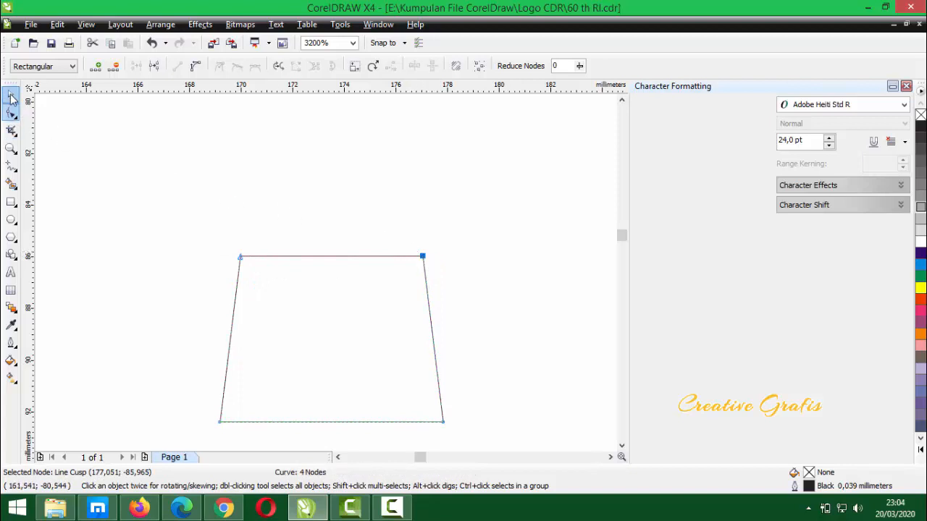
left_click(11, 94)
Flatten the trapezoid to about 2.5 mm high and place a smaller copy about 6.2 mm wide directly on its top edge
scroll(372, 301, "down", 2)
left_click(368, 311)
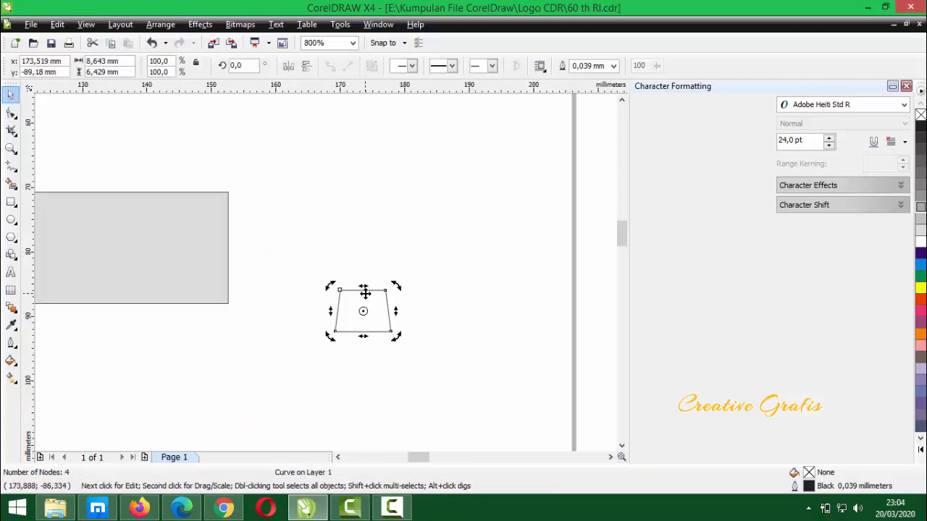
left_click(365, 292)
left_click_drag(363, 286, 371, 269)
scroll(363, 311, "up", 1)
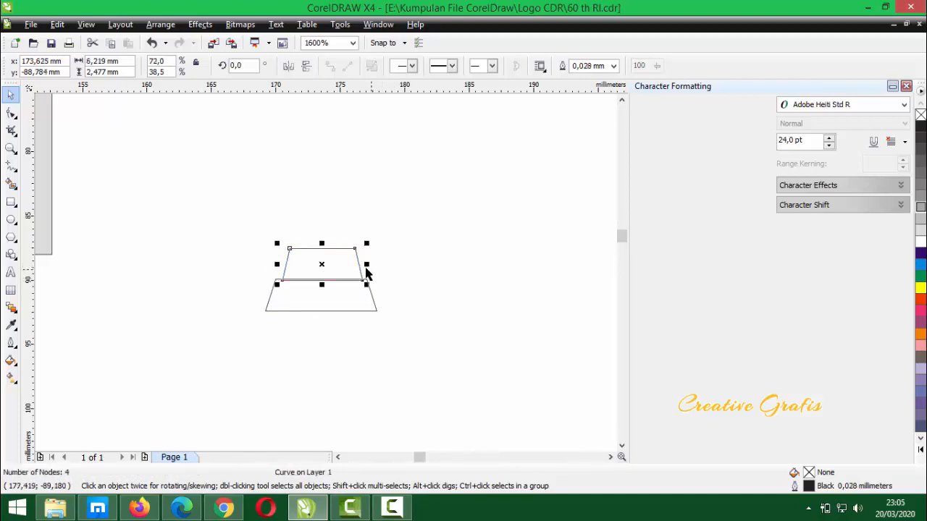
scroll(326, 269, "up", 1)
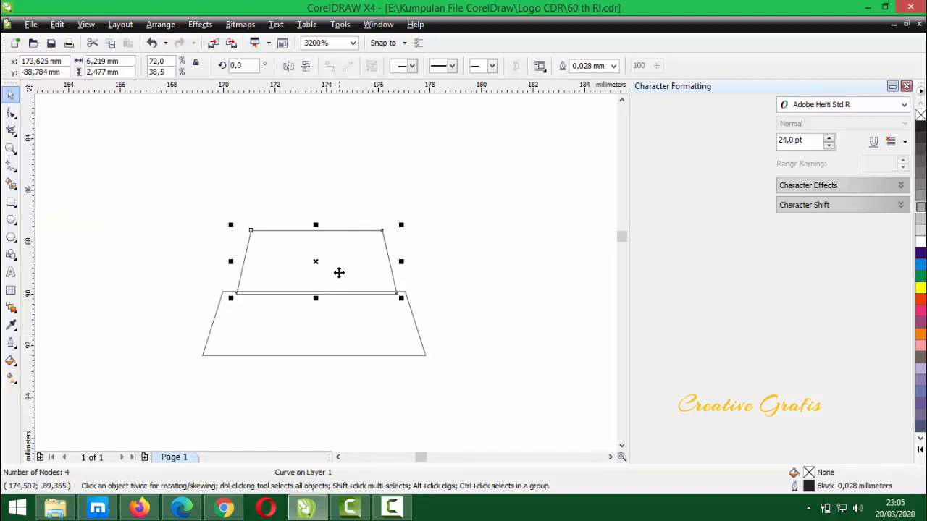
left_click_drag(339, 270, 338, 270)
scroll(399, 293, "down", 1)
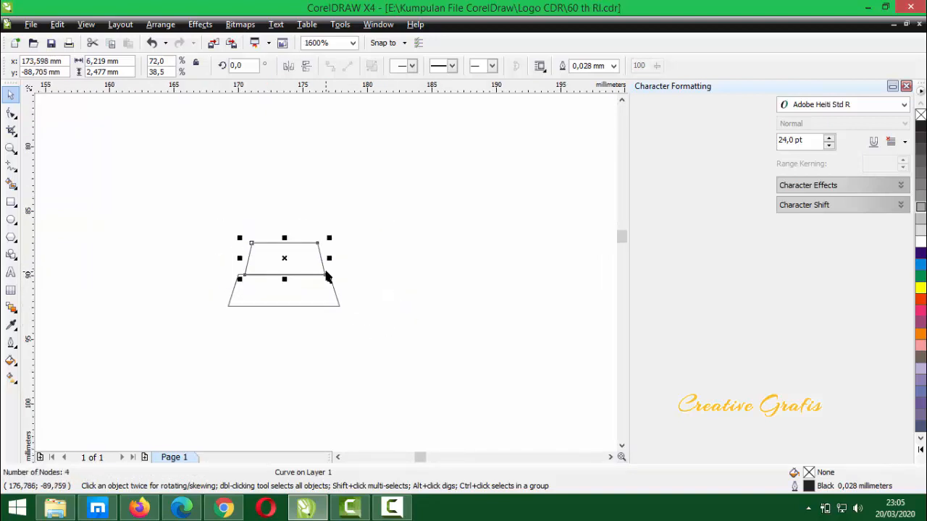
Draw a vertical rectangle about 1.9 mm wide and 24.5 mm high as a column rising from the centre of the two trapezoids
left_click(10, 202)
scroll(368, 279, "down", 2)
left_click_drag(357, 219, 364, 307)
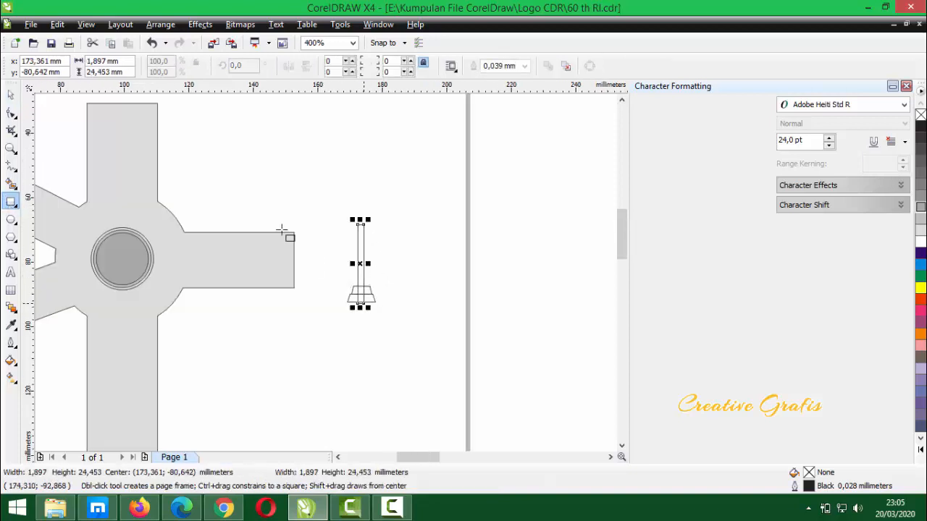
left_click(10, 99)
scroll(330, 265, "up", 1)
scroll(410, 259, "up", 1)
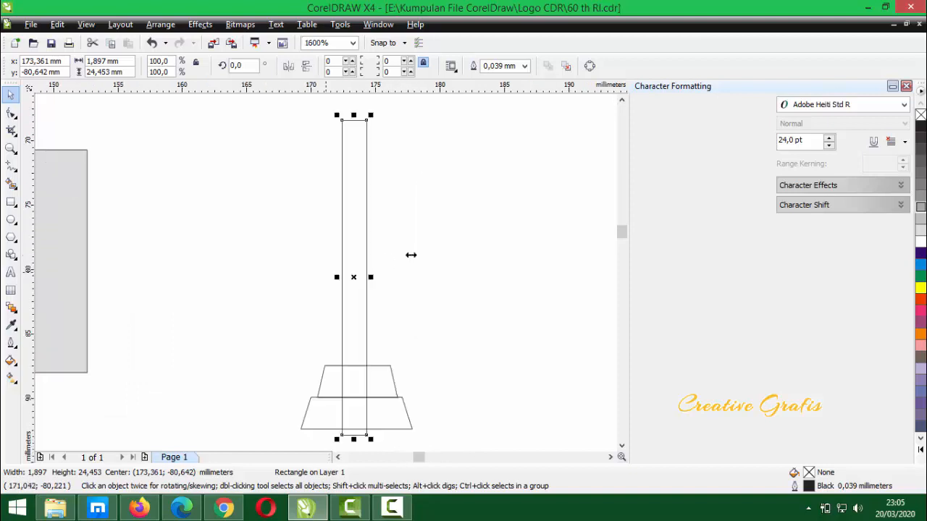
left_click_drag(356, 356, 362, 340)
Fill both base trapezoids with a gray darker than 40% Black and the column with 10% Black
left_click_drag(484, 346, 280, 411)
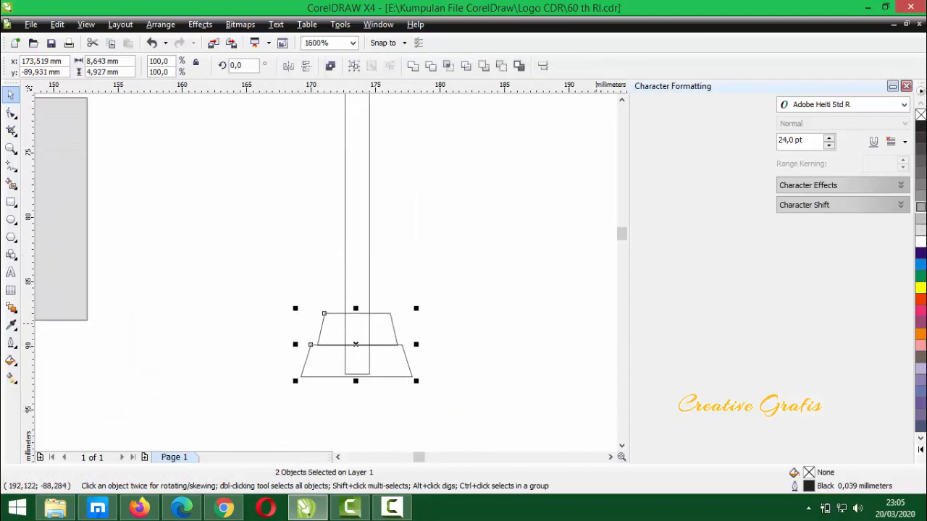
left_click(920, 196)
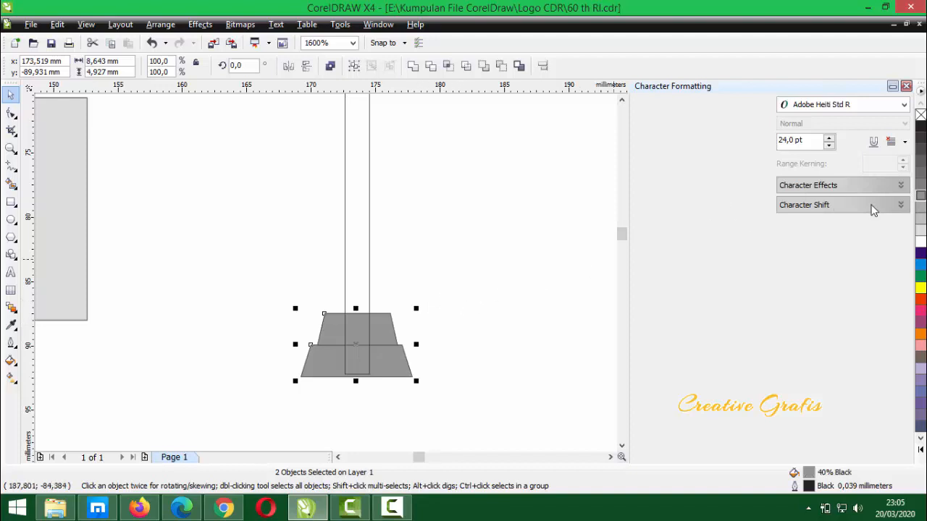
left_click(920, 186)
left_click(358, 276)
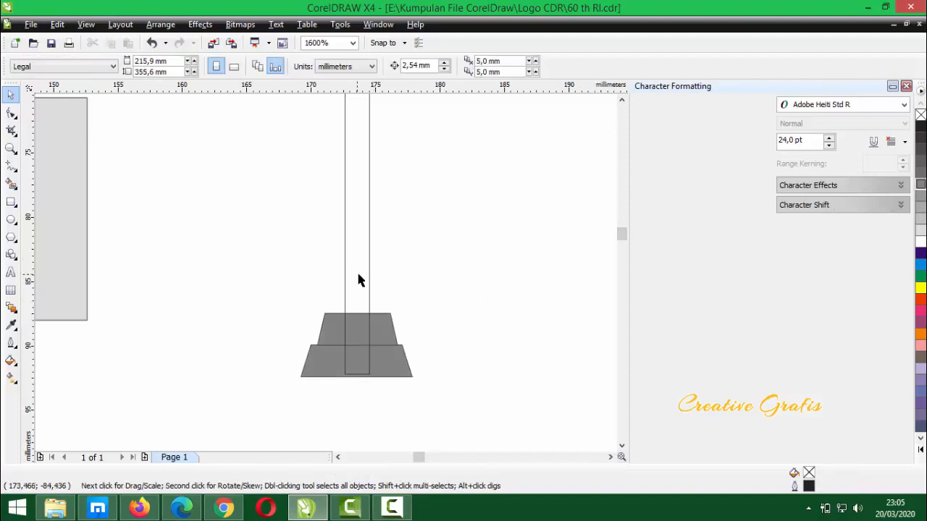
left_click(370, 273)
left_click(921, 230)
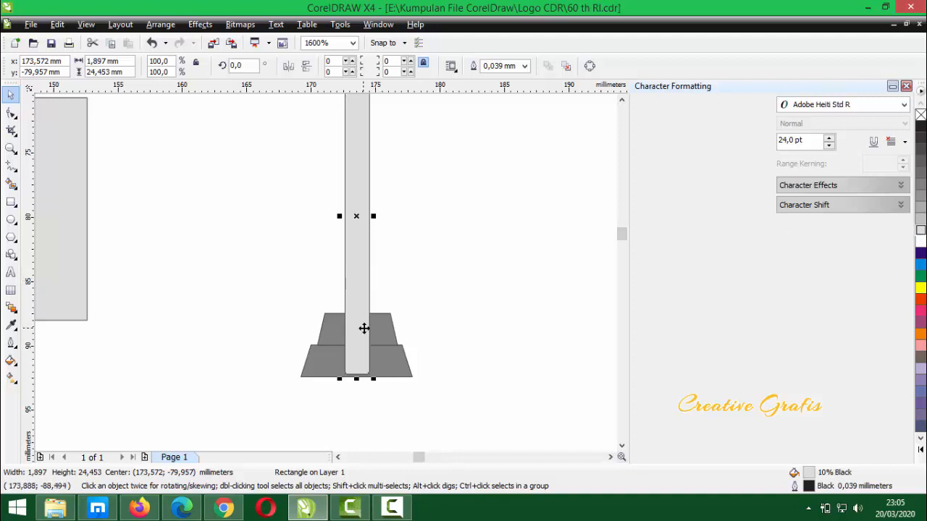
Send the column behind the two trapezoids and move it up about 0.8 mm
key("shift+Page_Down")
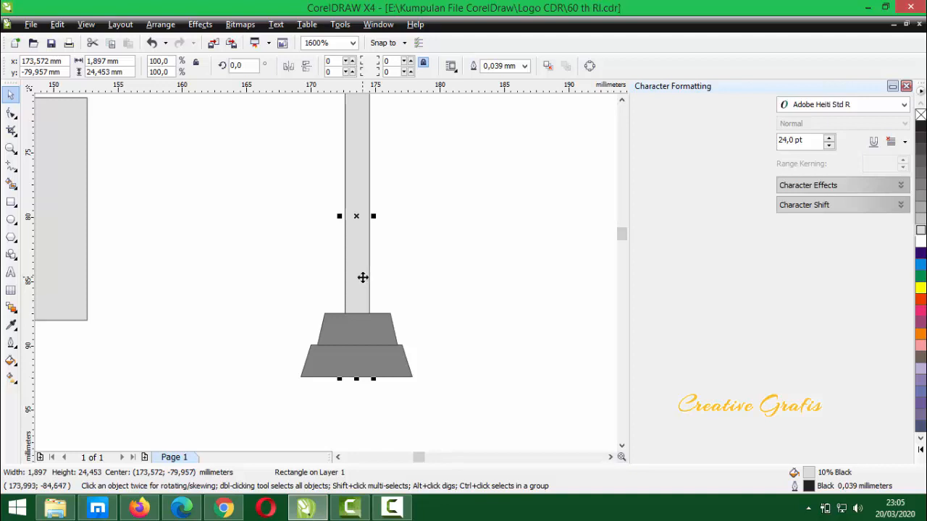
key("shift+Page_Up")
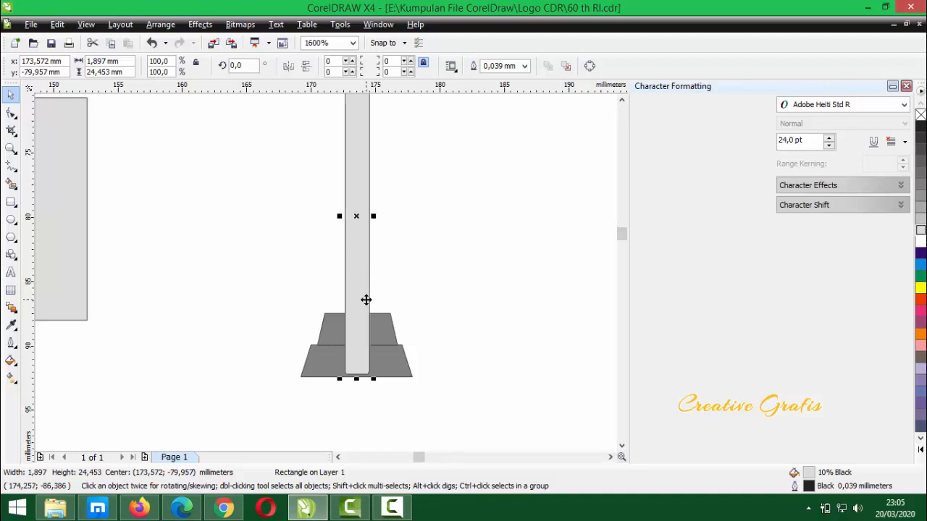
key("shift+Page_Down")
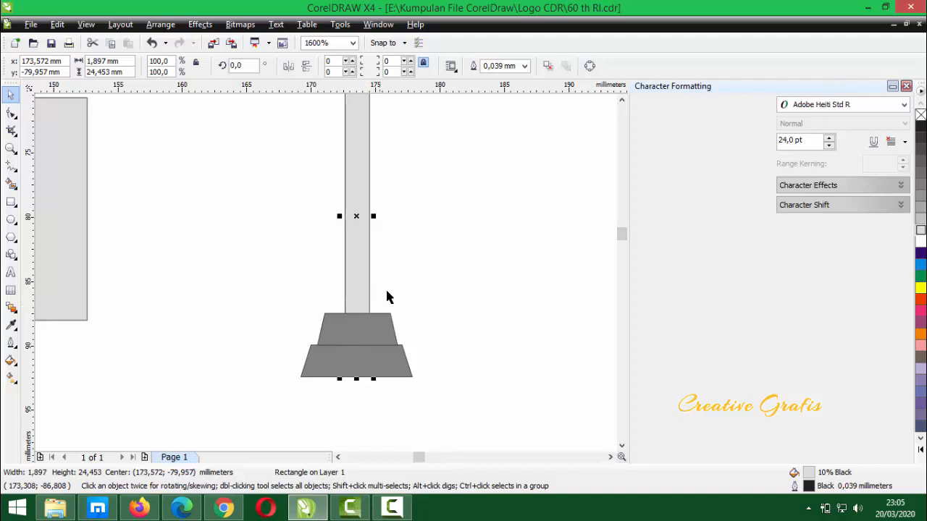
left_click_drag(356, 287, 362, 275)
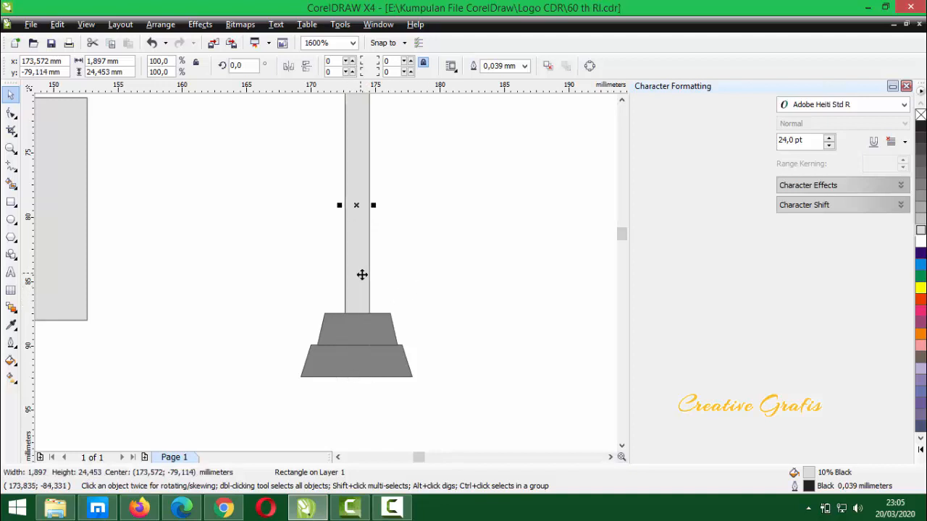
Convert the column rectangle to curves
scroll(362, 275, "down", 1)
scroll(325, 272, "up", 1)
scroll(325, 274, "up", 1)
scroll(329, 204, "down", 1)
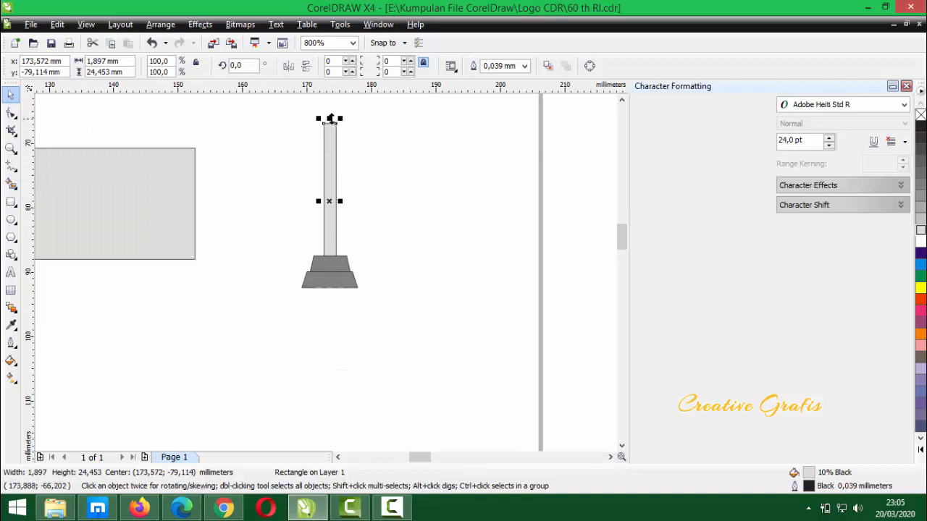
scroll(329, 124, "up", 1)
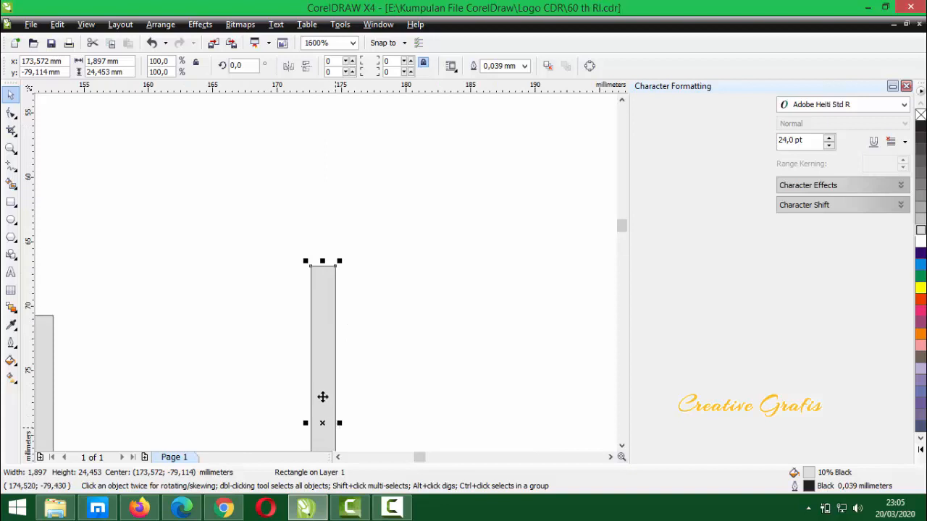
key("ctrl+q")
left_click(329, 294)
Taper the column by moving its two upper corner nodes inward about 0.4 mm each
key("F10")
scroll(330, 291, "up", 1)
left_click_drag(273, 195, 307, 235)
scroll(307, 234, "up", 2)
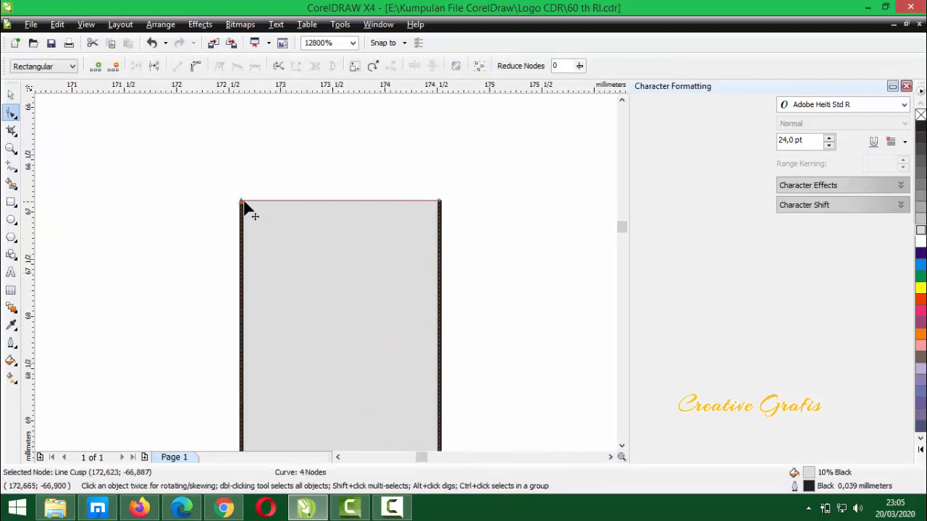
left_click_drag(242, 202, 310, 203)
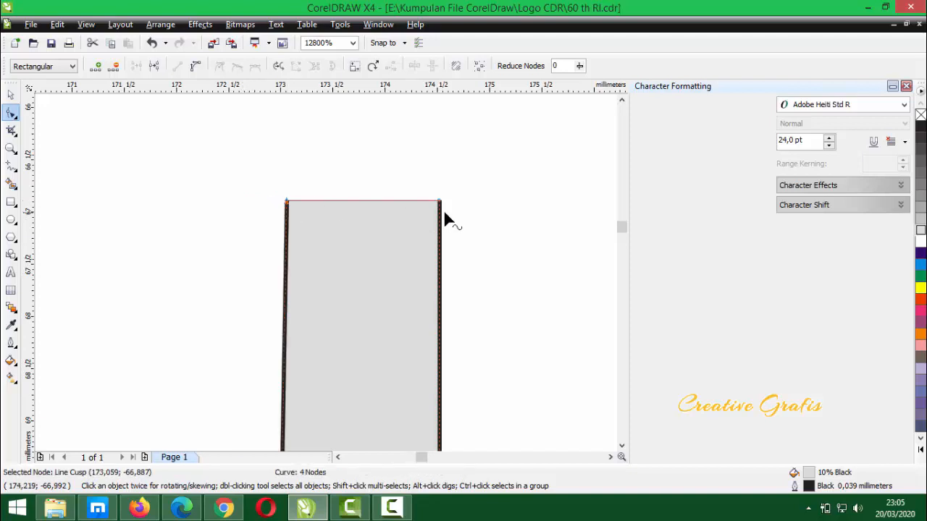
left_click_drag(439, 204, 395, 204)
left_click_drag(397, 206, 397, 205)
scroll(381, 209, "down", 2)
scroll(332, 331, "down", 1)
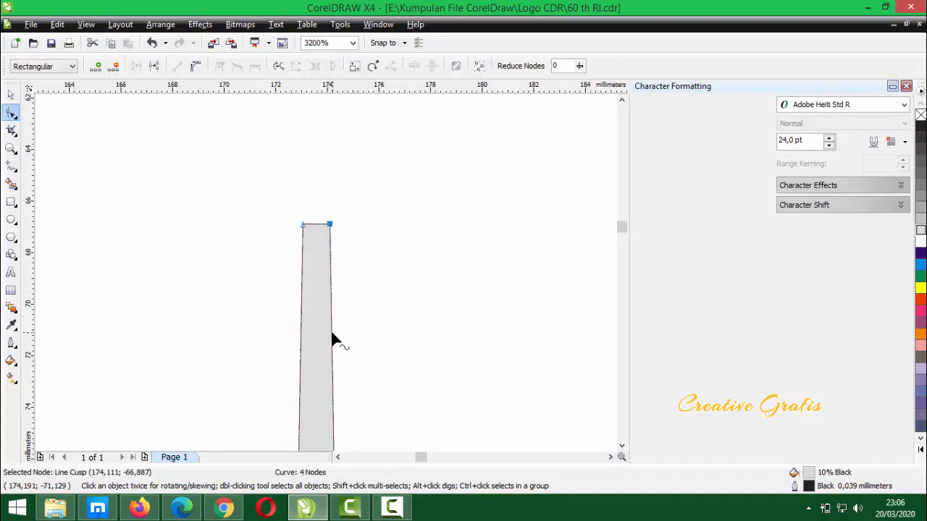
left_click(11, 94)
Widen the tapered column about its centre to about 3 mm at the base, keeping its height
scroll(372, 347, "down", 5)
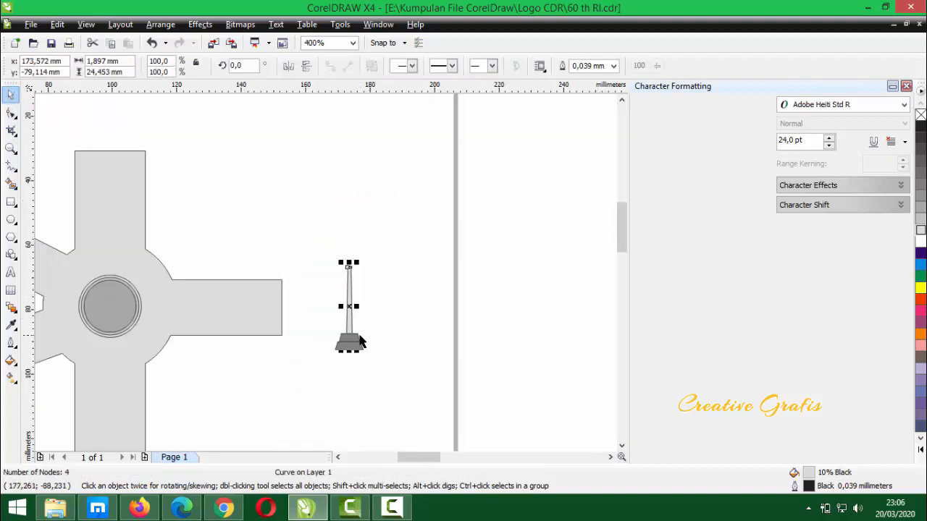
scroll(323, 241, "up", 2)
scroll(317, 221, "down", 1)
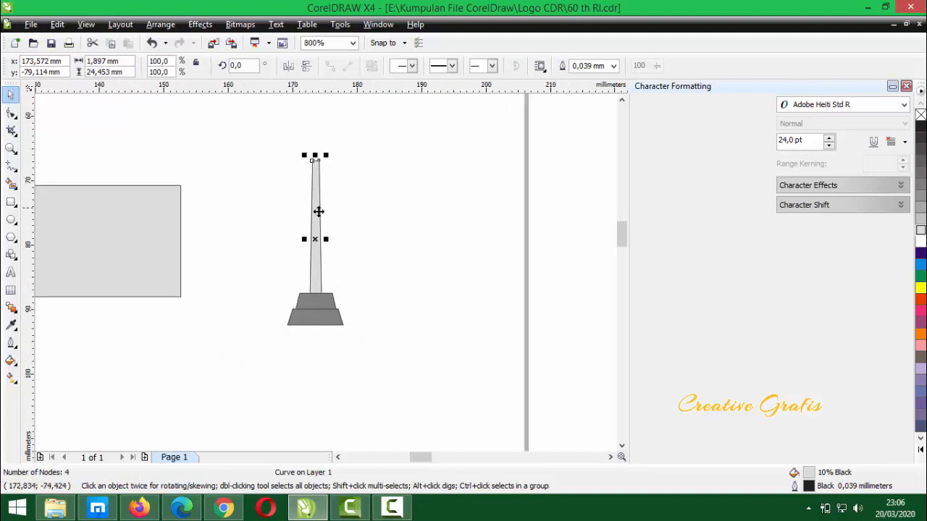
left_click_drag(327, 239, 331, 241)
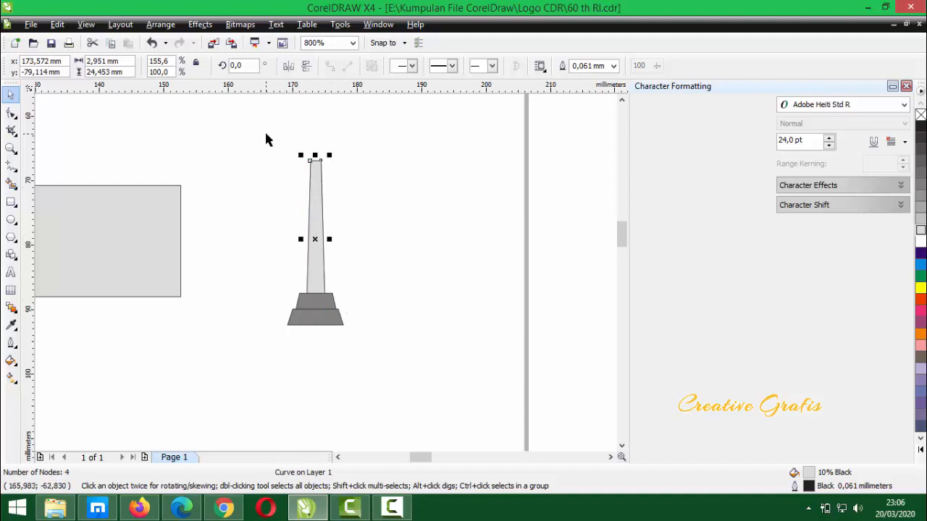
Group the column with its two base trapezoids into one monument
left_click_drag(263, 133, 406, 355)
left_click_drag(252, 132, 408, 347)
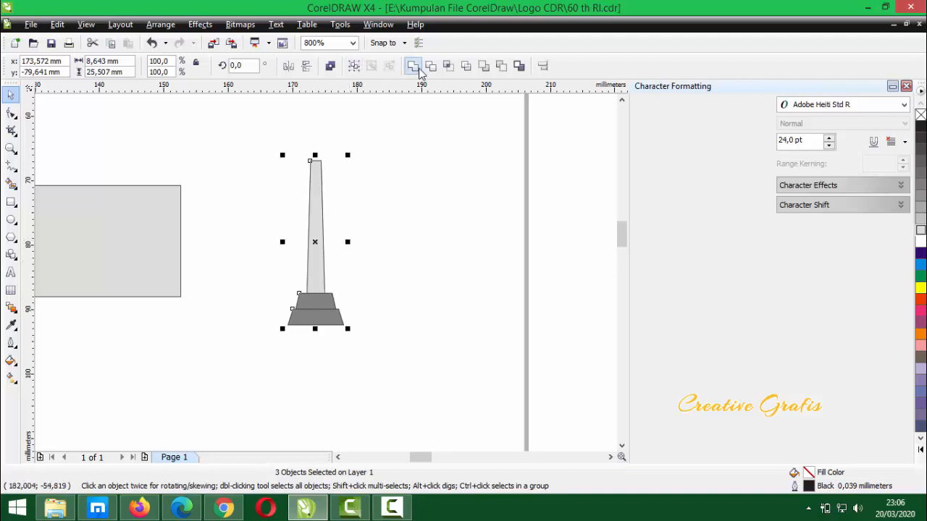
key("ctrl+g")
left_click(364, 210)
Move the monument group onto the hub so its base sits inside the innermost circle and is centred horizontally
left_click_drag(315, 252, 342, 246)
left_click(448, 250)
left_click_drag(358, 304, 282, 299)
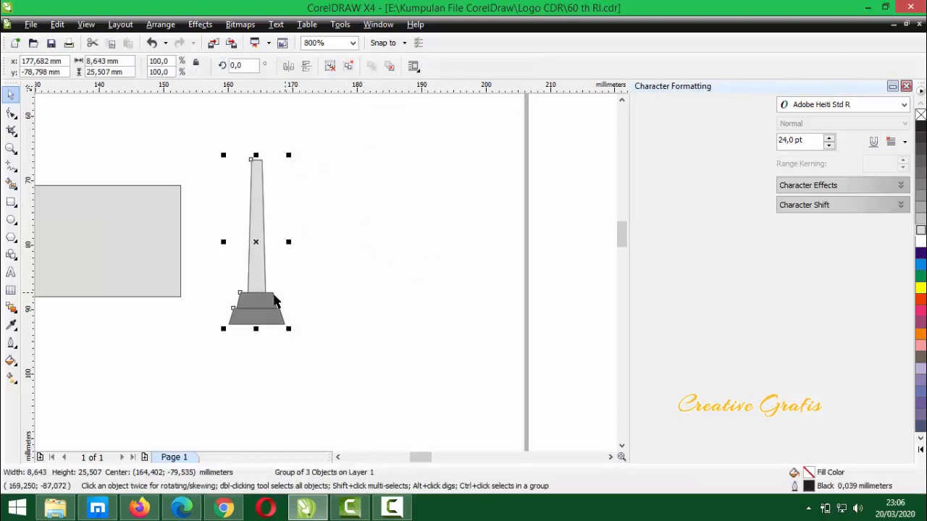
scroll(324, 274, "down", 2)
left_click_drag(324, 275, 217, 257)
scroll(218, 257, "up", 2)
left_click_drag(326, 273, 326, 283)
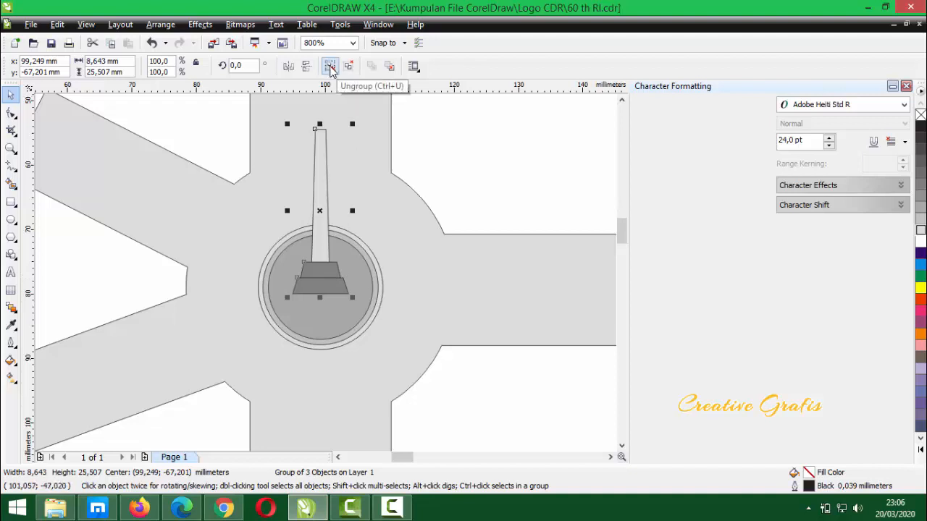
Ungroup the monument and fill its column with 90% Black
left_click(331, 68)
left_click(531, 136)
left_click(317, 220)
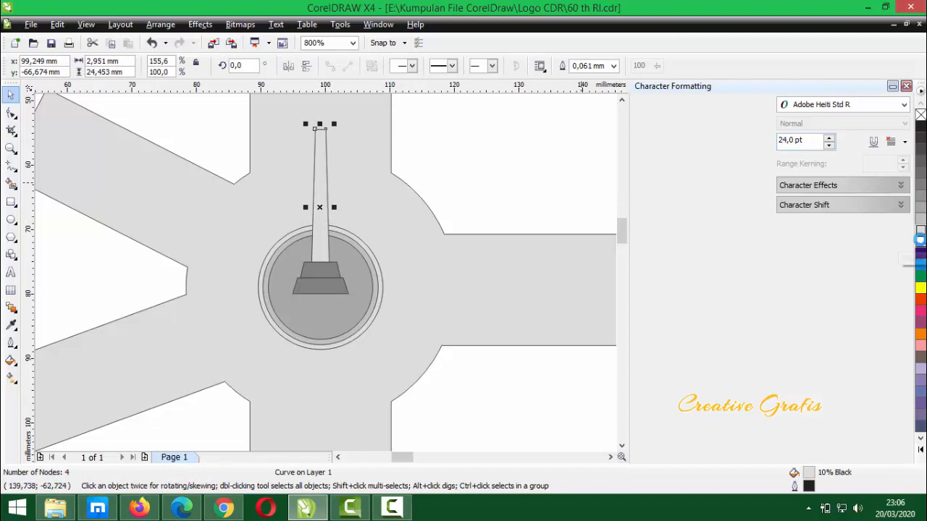
left_click(920, 242)
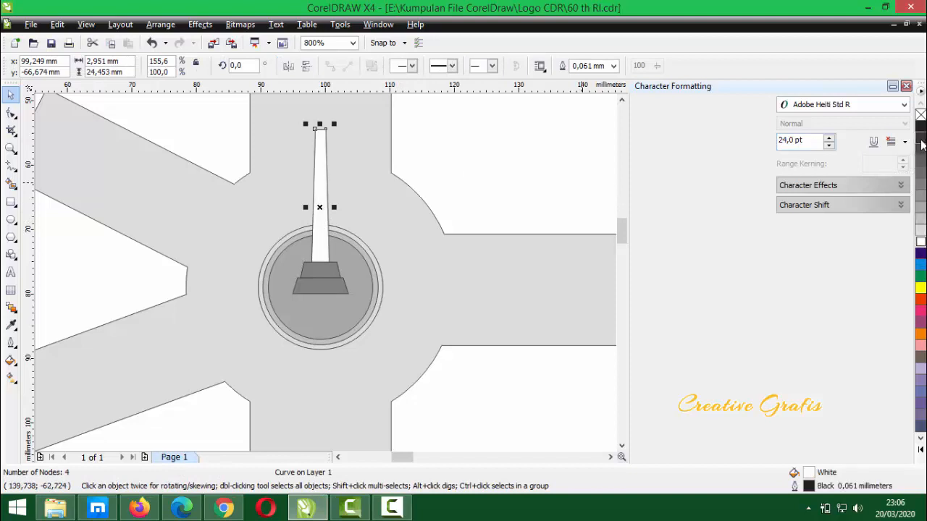
left_click(921, 142)
left_click(521, 189)
left_click_drag(489, 109, 318, 222)
Shorten the column from its top by about 6.2 mm, then select the column and both base trapezoids together
left_click(324, 185)
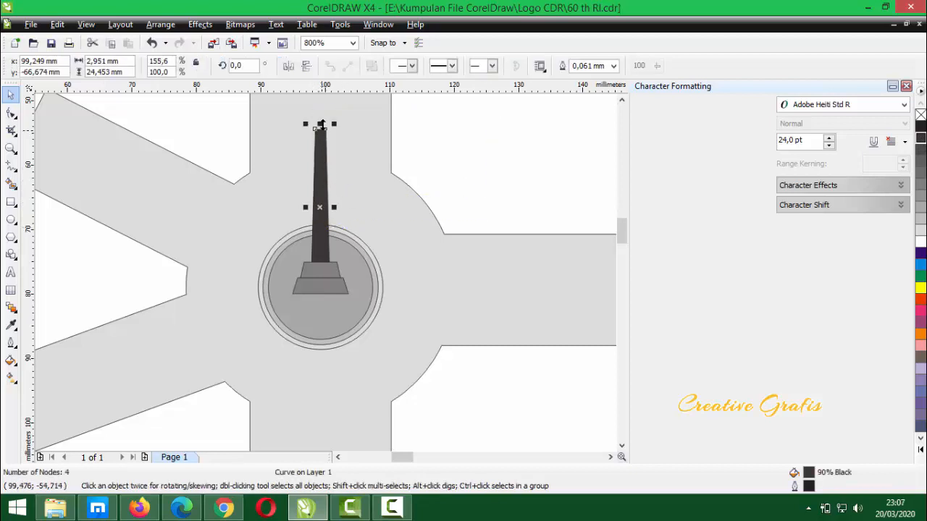
left_click_drag(320, 129, 325, 168)
left_click_drag(509, 148, 255, 304)
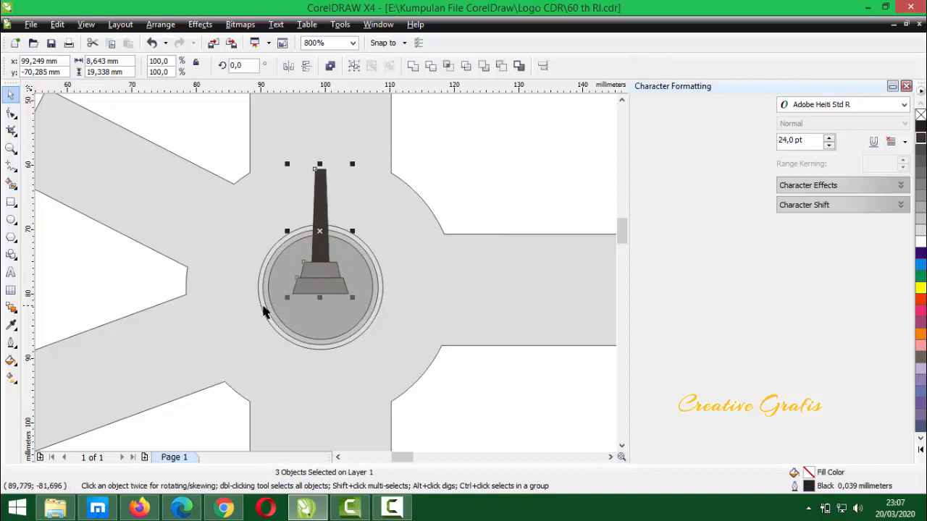
key("ctrl+g")
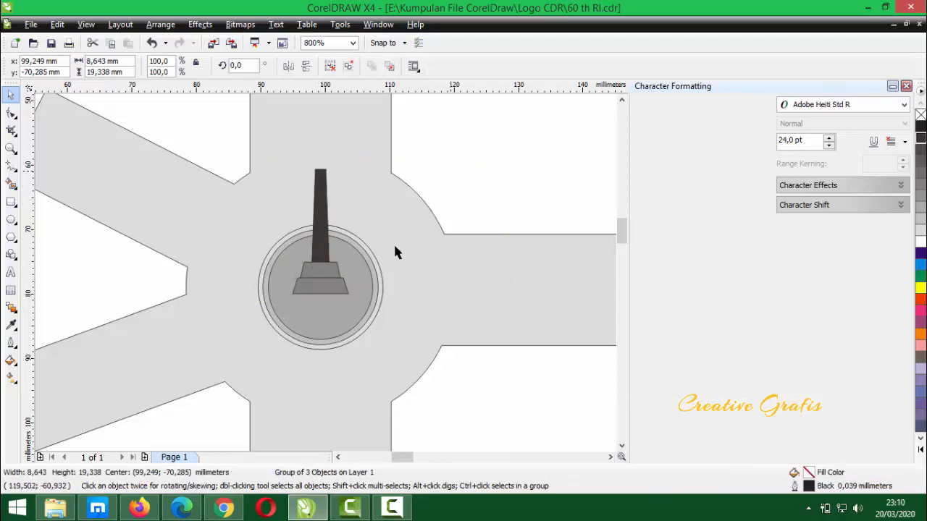
left_click(324, 269)
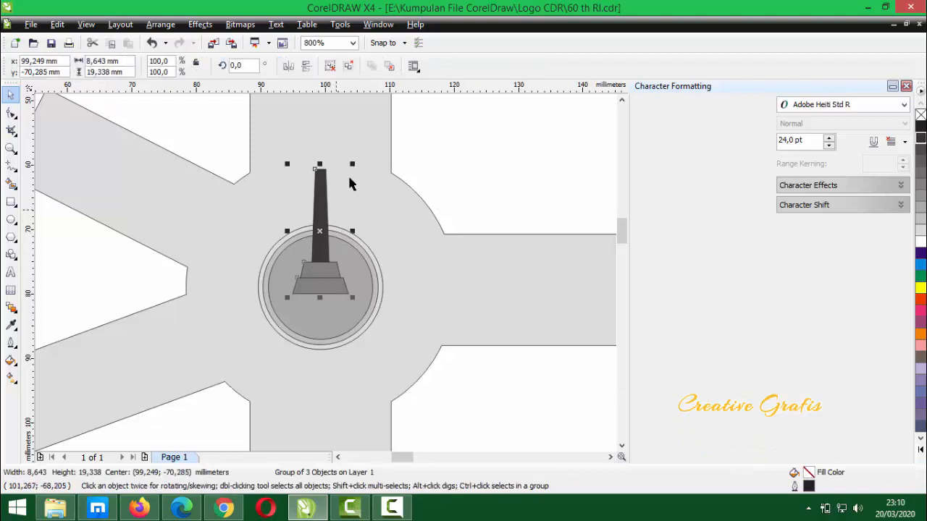
left_click(330, 66)
Fill both trapezoids of the monument's stepped base with 10% Black
left_click(320, 270)
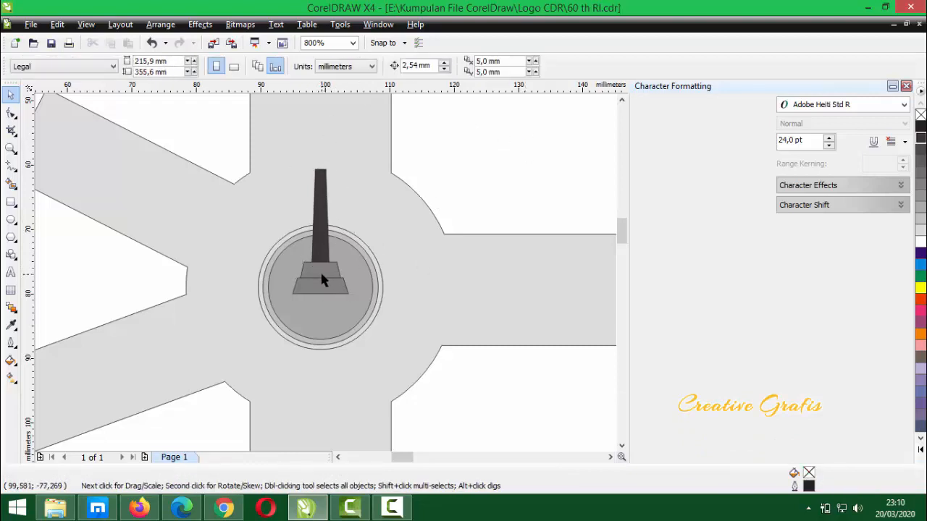
left_click(320, 288, "shift")
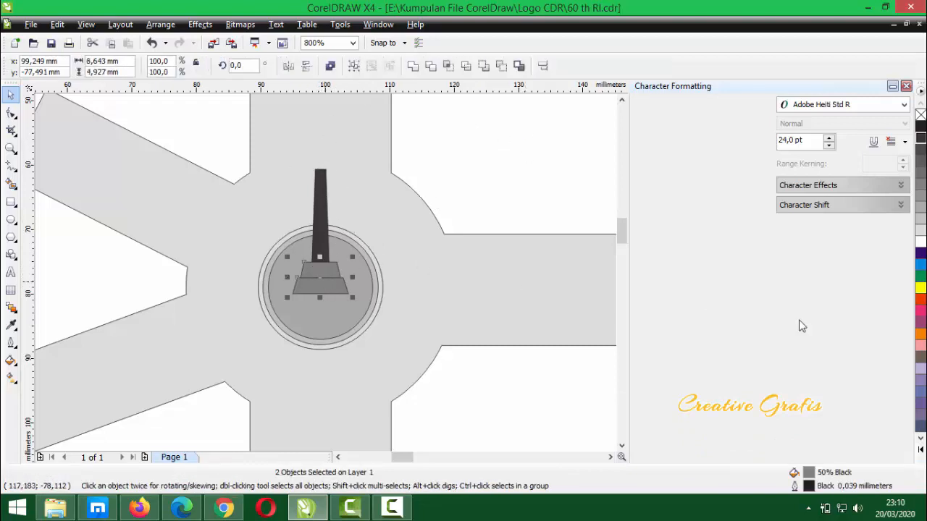
left_click(920, 231)
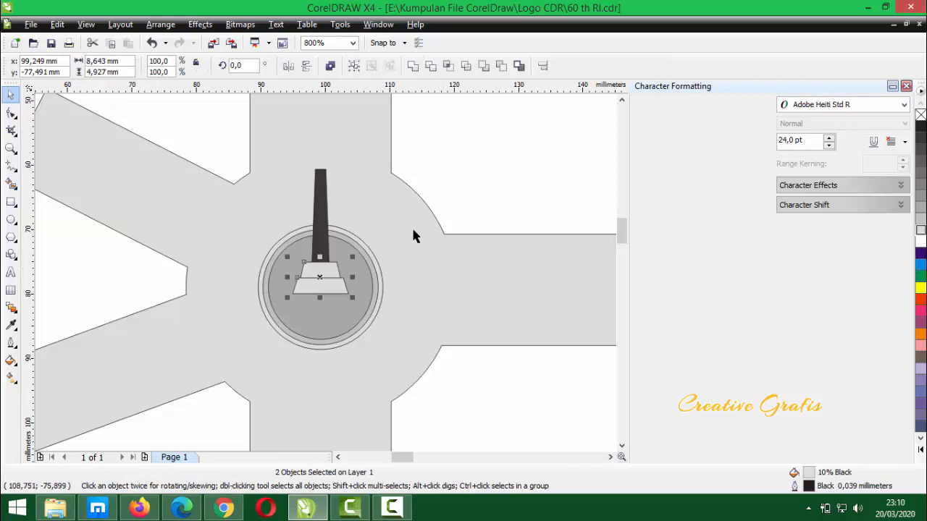
Group the monument together with the three concentric hub circles, keeping the group at its place on the hub
mouse_move(510, 145)
left_mouse_down()
mouse_move(331, 249)
mouse_move(234, 356)
left_mouse_up()
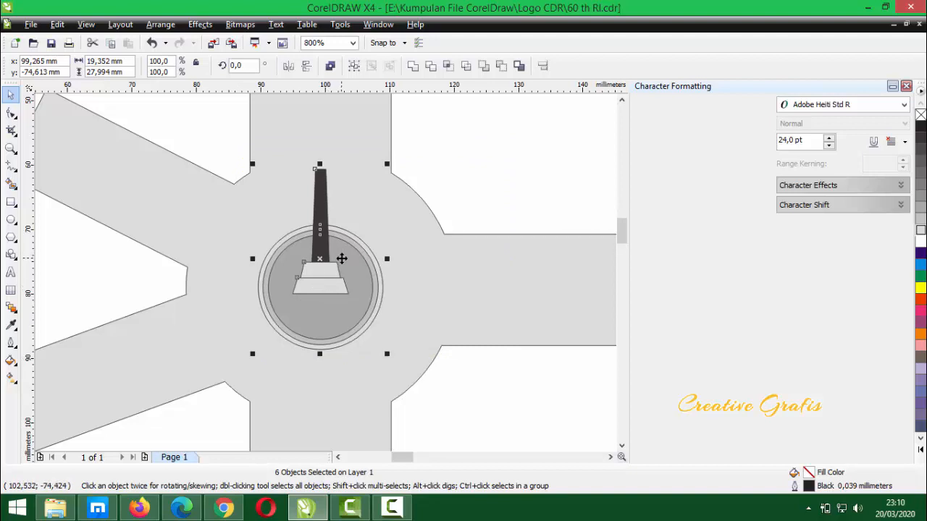
key("ctrl+g")
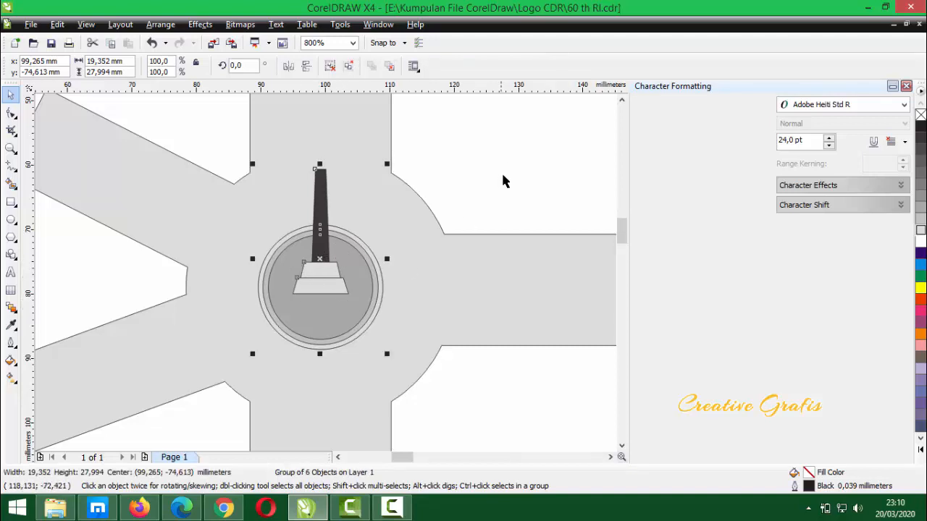
key("Escape")
left_click_drag(375, 300, 395, 309)
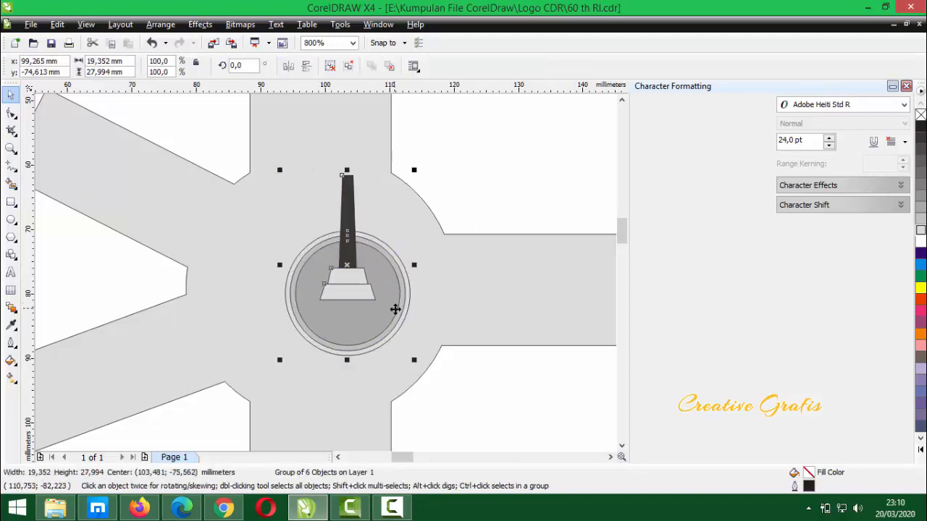
key("ctrl+z")
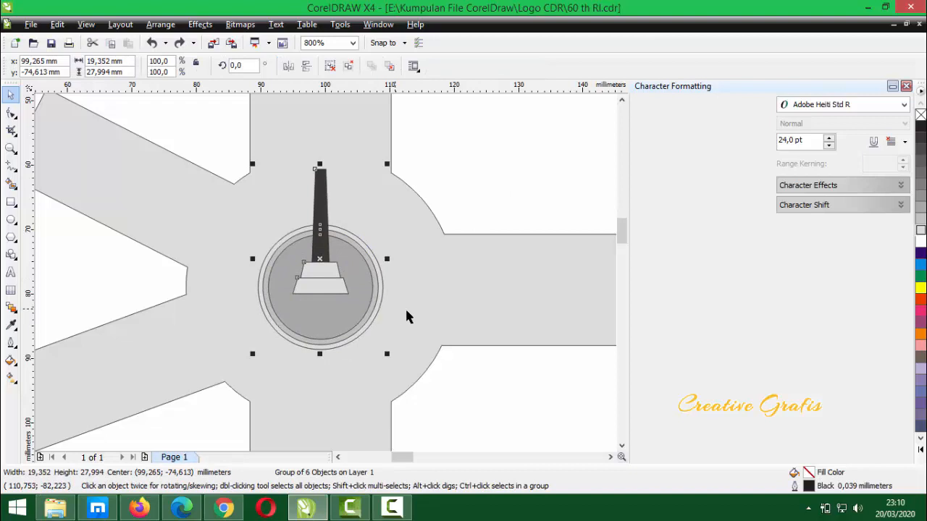
Deselect the hub group and open the symbol character library for inserting symbols
scroll(404, 316, "down", 5)
scroll(325, 271, "up", 1)
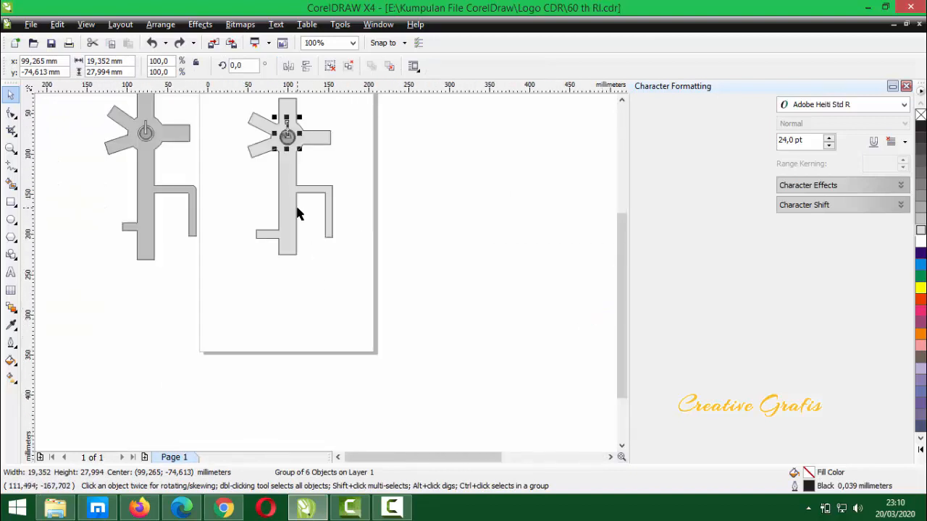
scroll(299, 214, "up", 1)
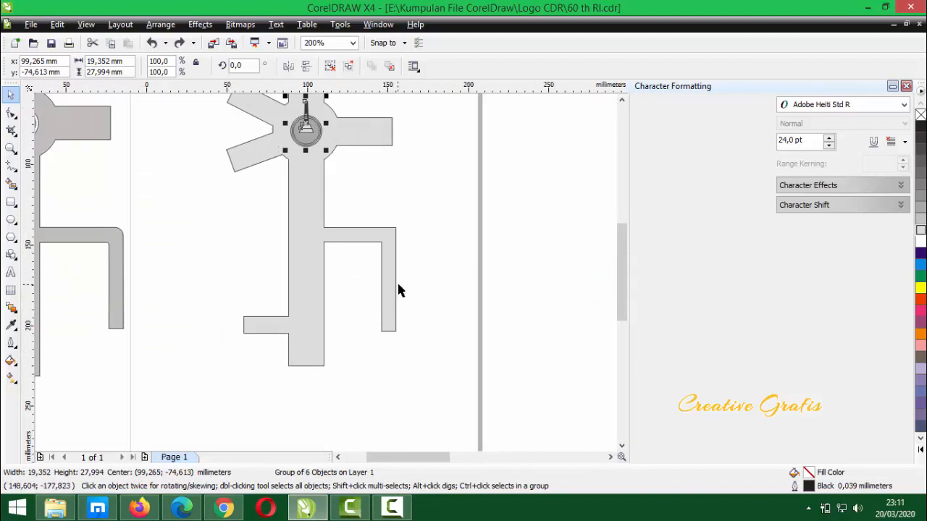
left_click(422, 288)
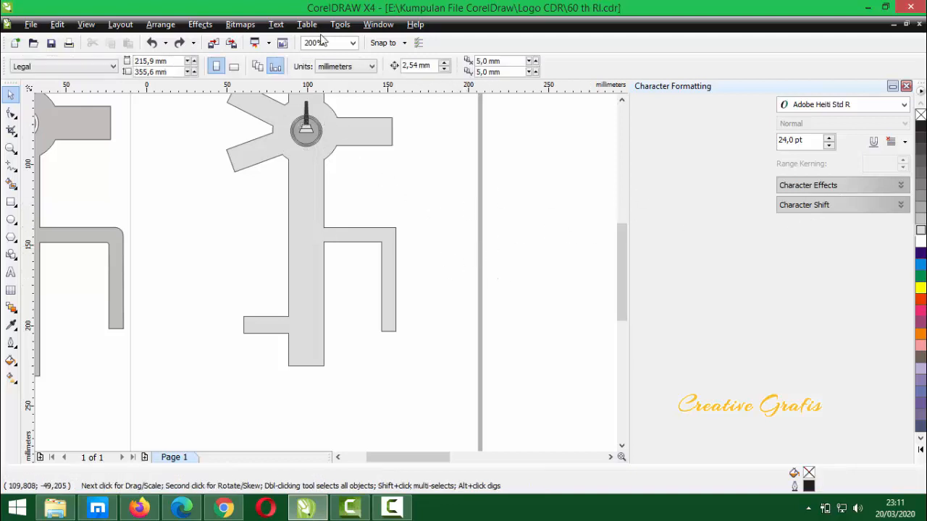
left_click(275, 25)
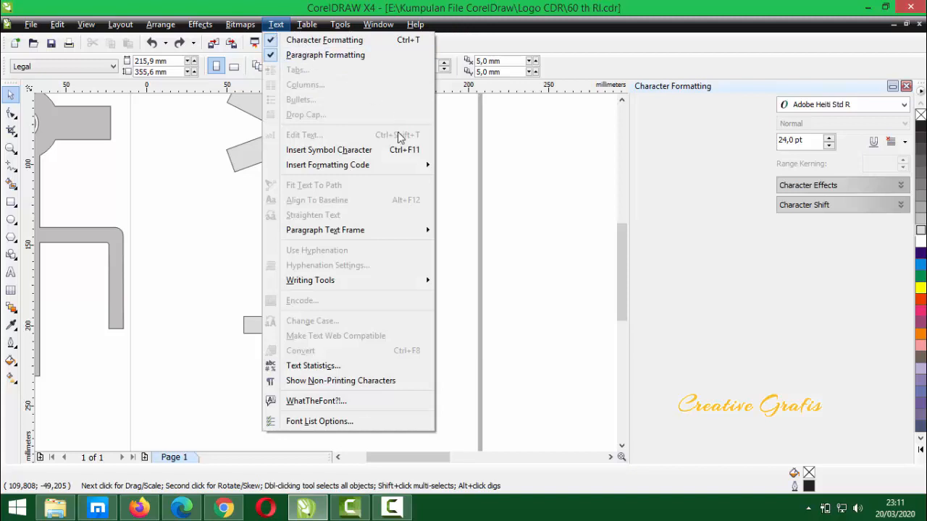
left_click(355, 152)
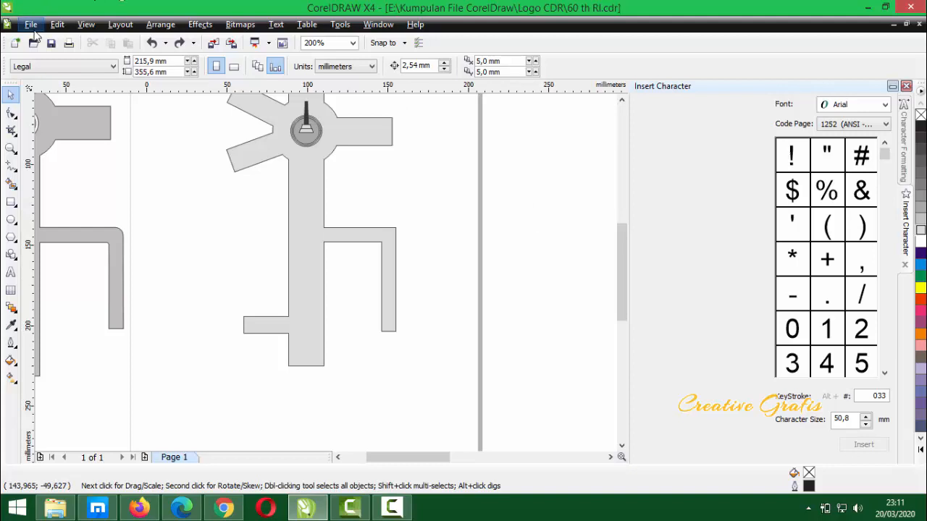
Save the drawing under its current name in the version 14 file format
left_click(649, 469)
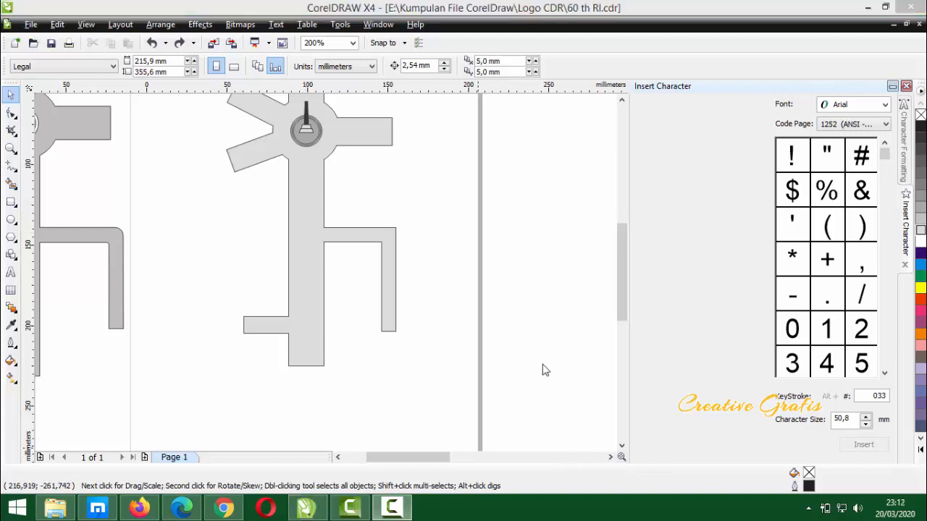
left_click(483, 326)
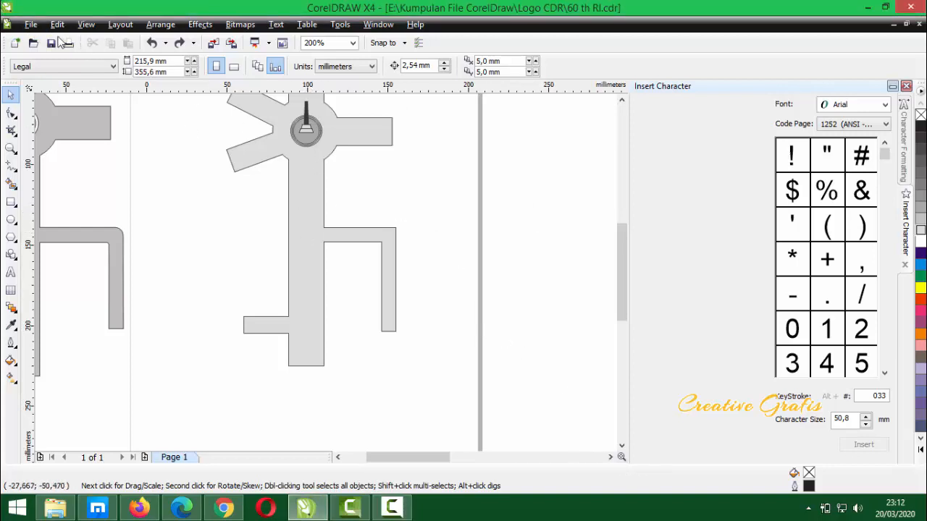
left_click(31, 25)
left_click(53, 113)
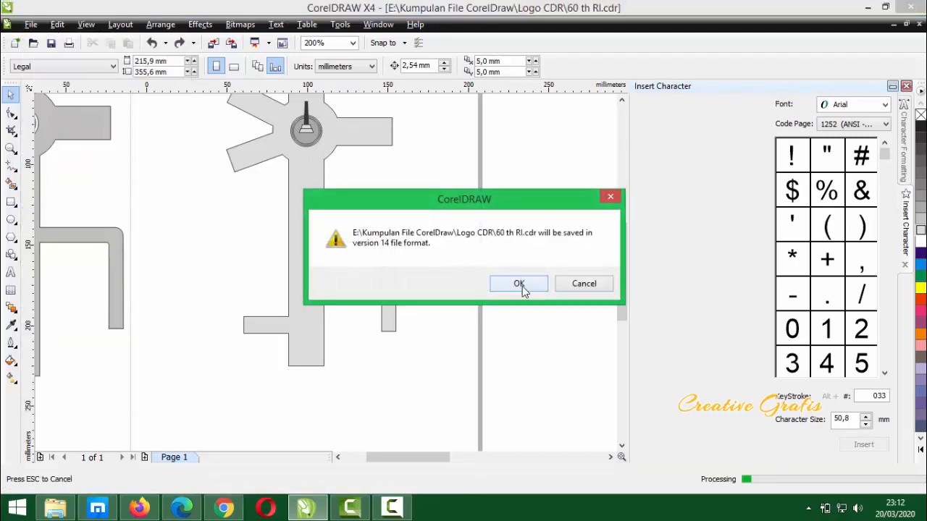
left_click(519, 284)
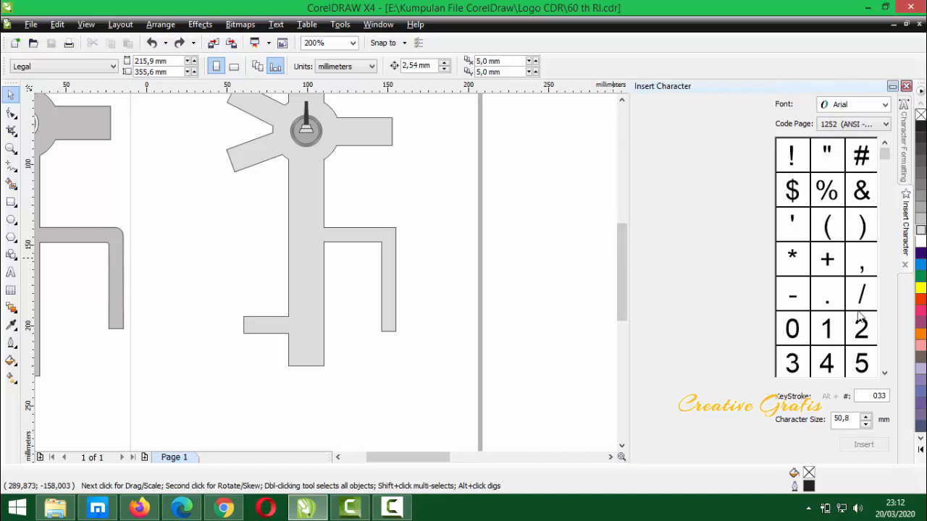
Set the font of the symbol characters to Webdings
mouse_move(885, 154)
left_mouse_down()
mouse_move(887, 362)
mouse_move(895, 155)
left_mouse_up()
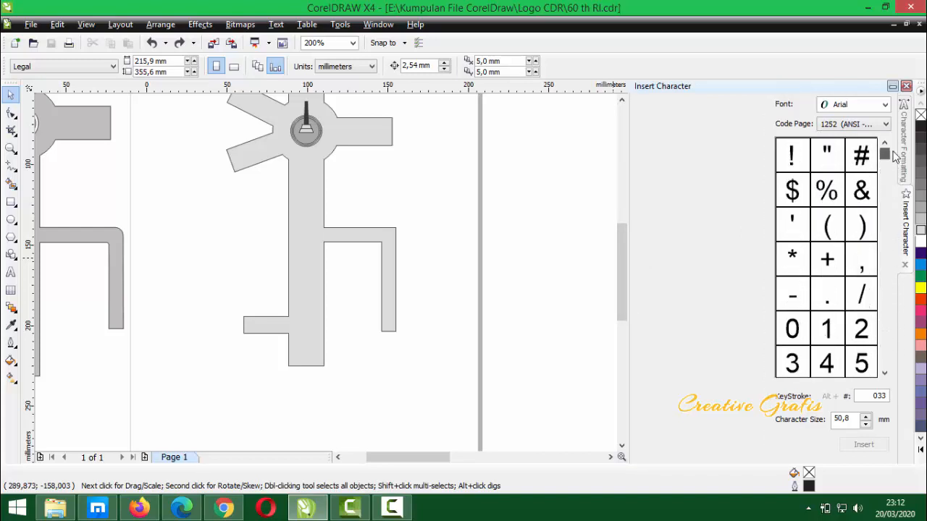
left_click(884, 106)
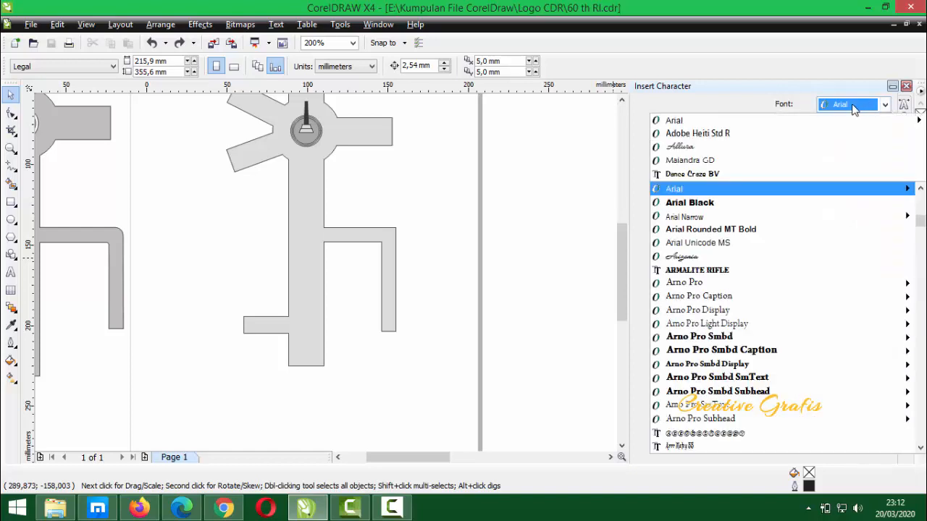
type("web")
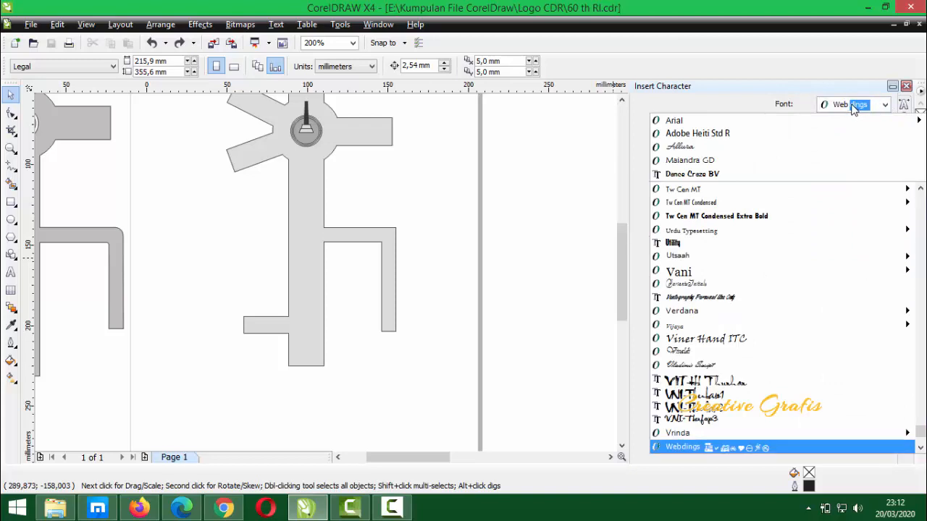
left_click_drag(923, 433, 922, 435)
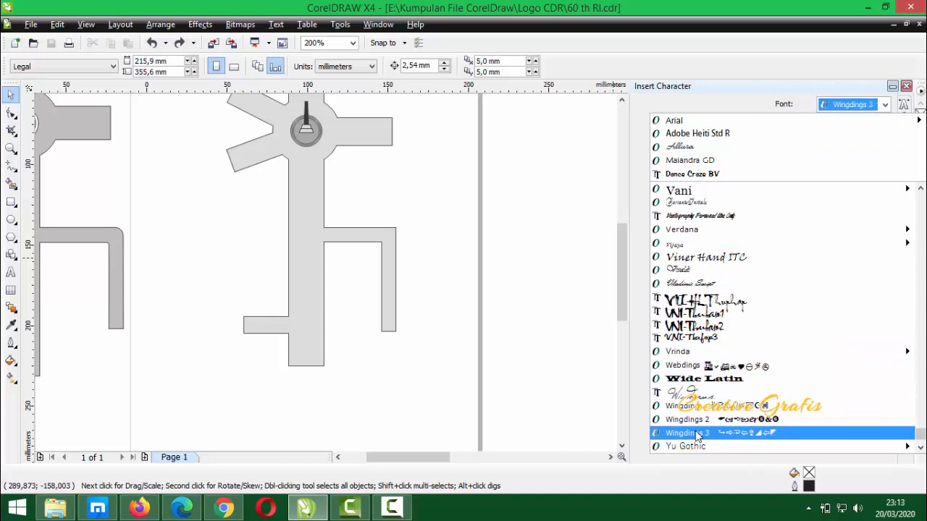
left_click(696, 368)
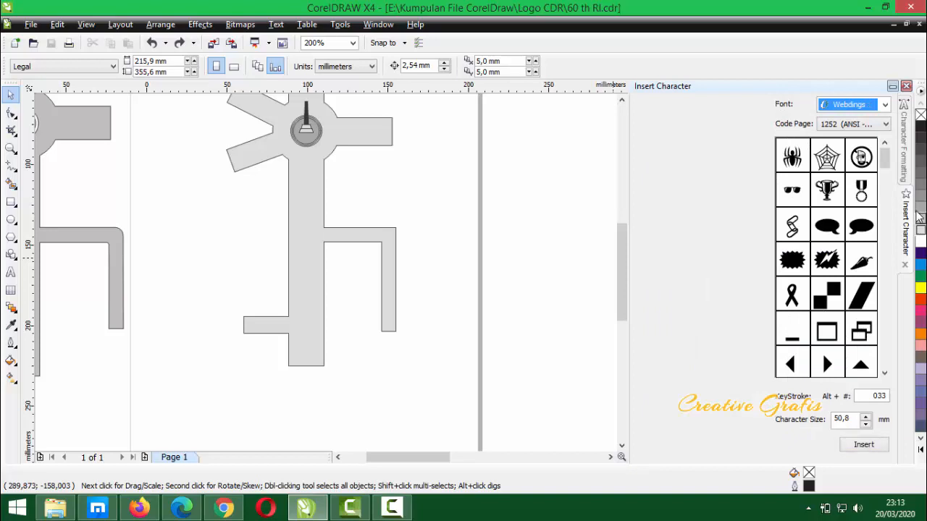
Place the Webdings factory, columned building, house with path, and crossed hammer and wrench symbols beside the figure
left_click_drag(886, 156, 888, 188)
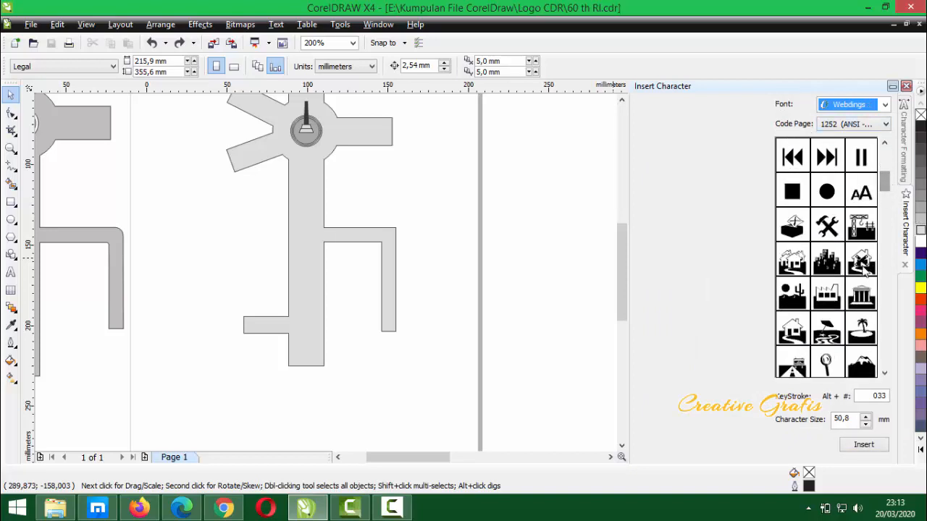
left_click_drag(830, 300, 501, 298)
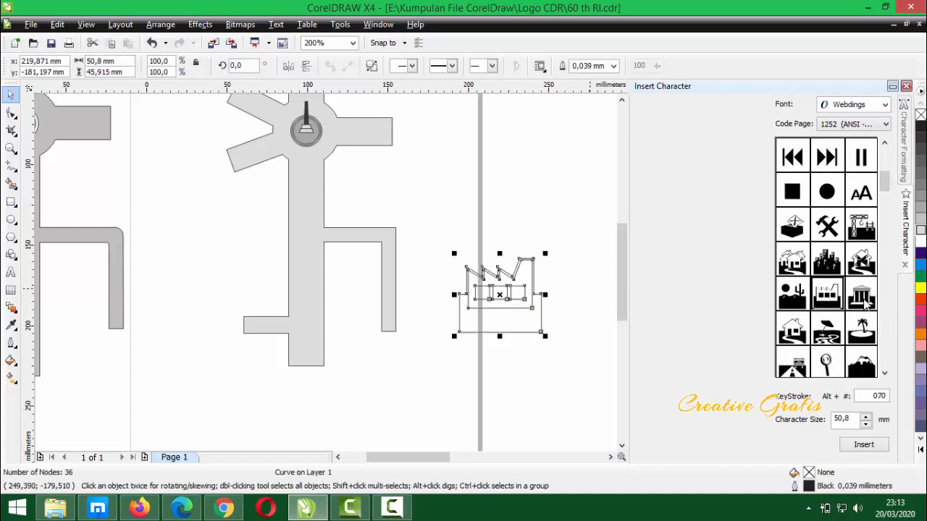
left_click_drag(863, 304, 402, 336)
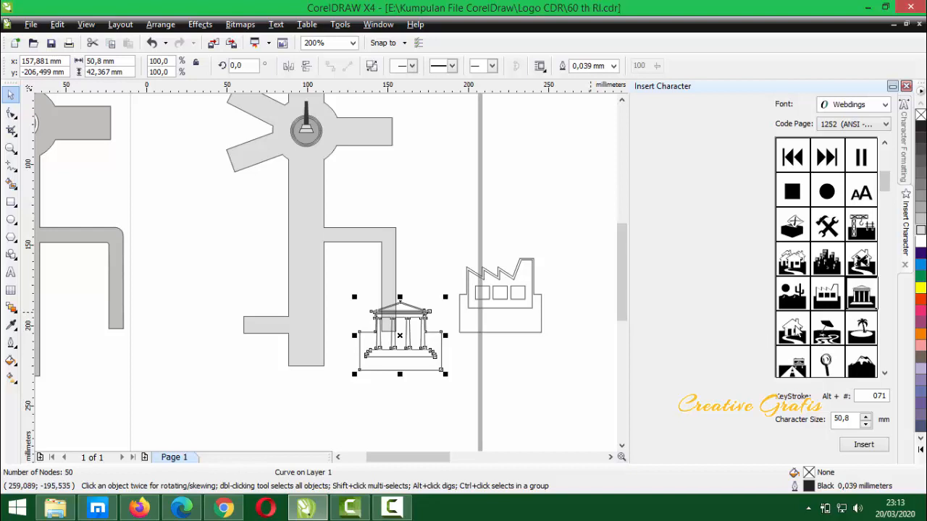
left_click_drag(794, 335, 543, 187)
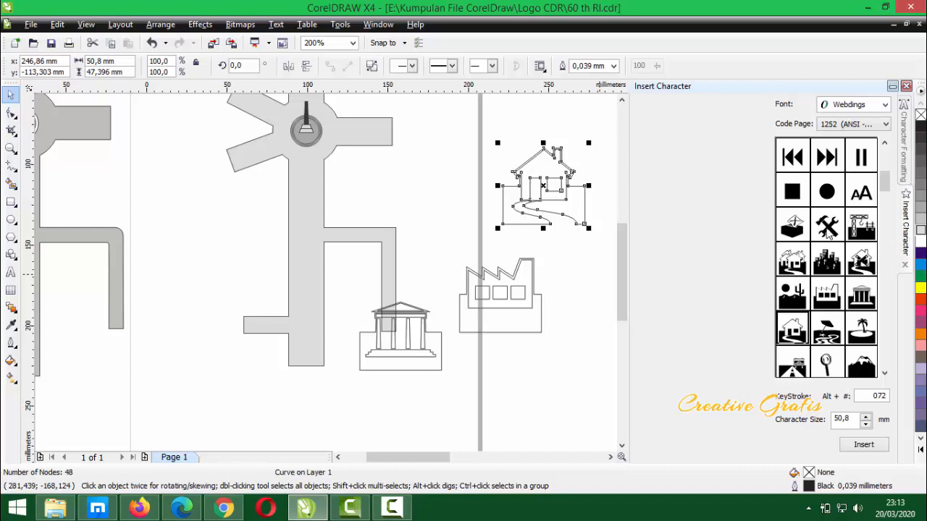
left_click(831, 231)
left_click_drag(695, 227, 504, 387)
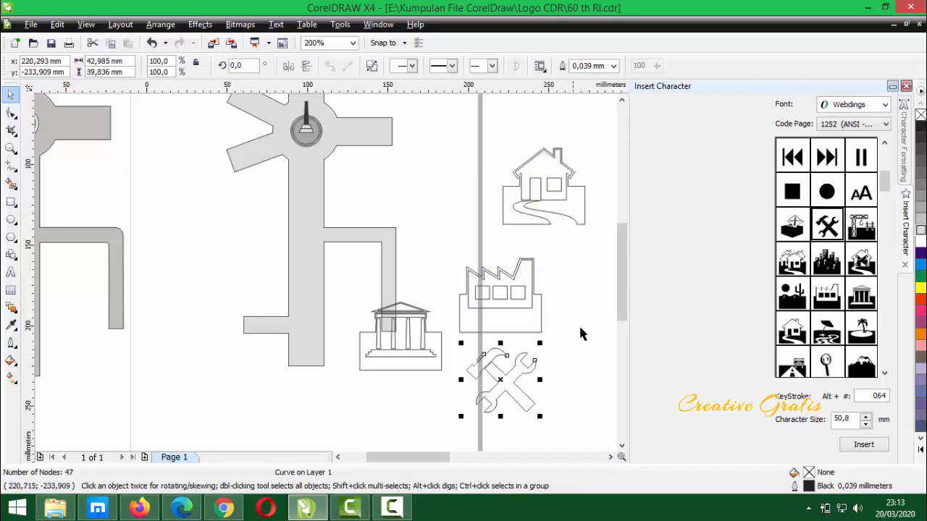
left_click(573, 329)
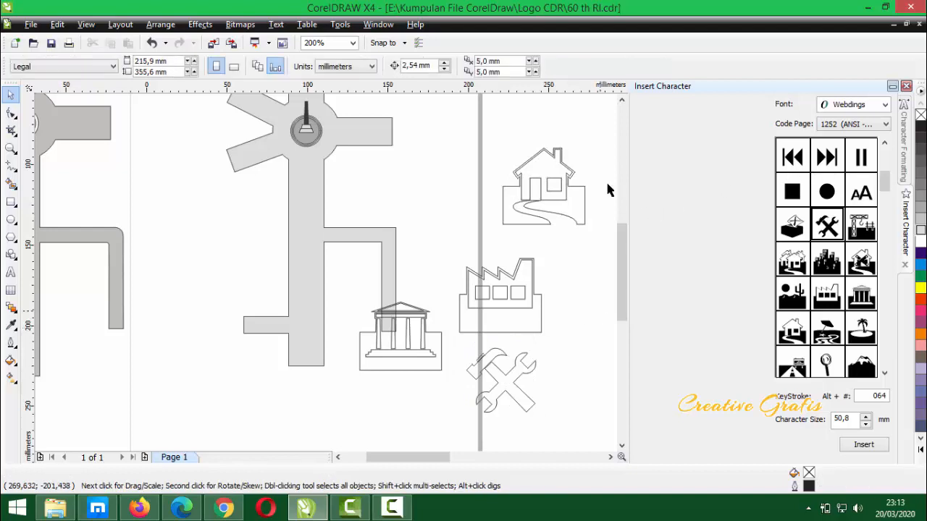
Fill all four inserted Webdings symbols with 30% Black
scroll(570, 274, "down", 1)
left_click_drag(435, 176, 213, 352)
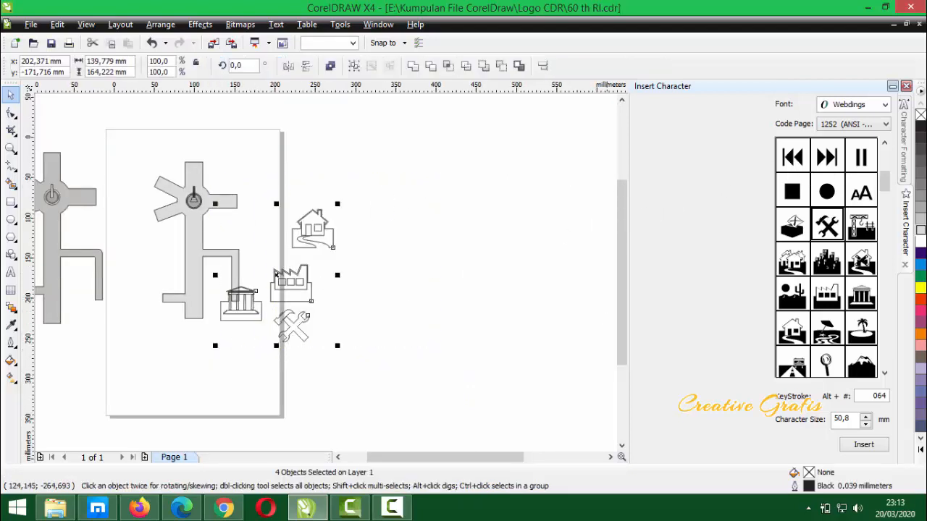
left_click(920, 207)
left_click(499, 210)
Move the house, columned building, factory and tools symbols apart into the empty area to the right of the page
left_click_drag(321, 241, 379, 241)
left_click(384, 270)
left_click(248, 310)
left_click_drag(248, 310, 402, 291)
left_click_drag(304, 284, 334, 272)
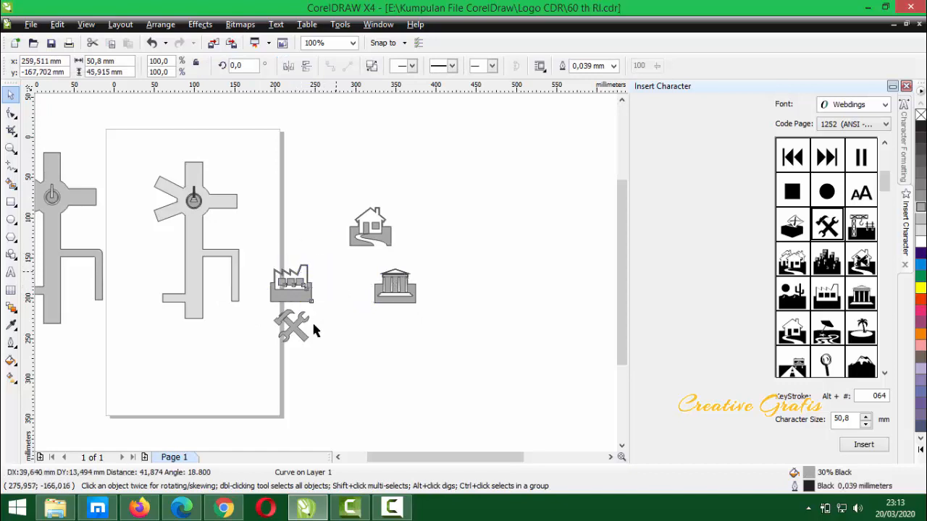
left_click_drag(308, 324, 364, 329)
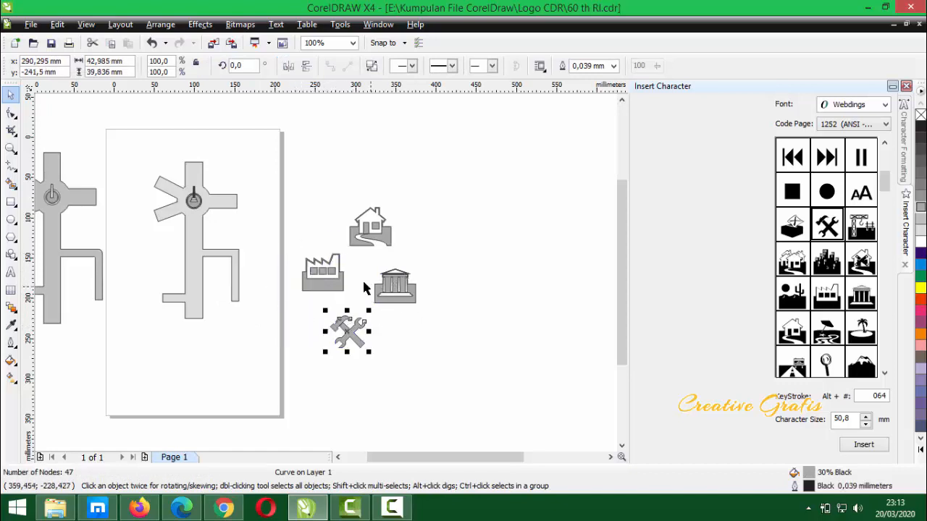
Draw a narrow vertical rectangle about 4.2 mm wide and 116.4 mm tall inside the figure's vertical bar, below the hub
scroll(252, 263, "up", 1)
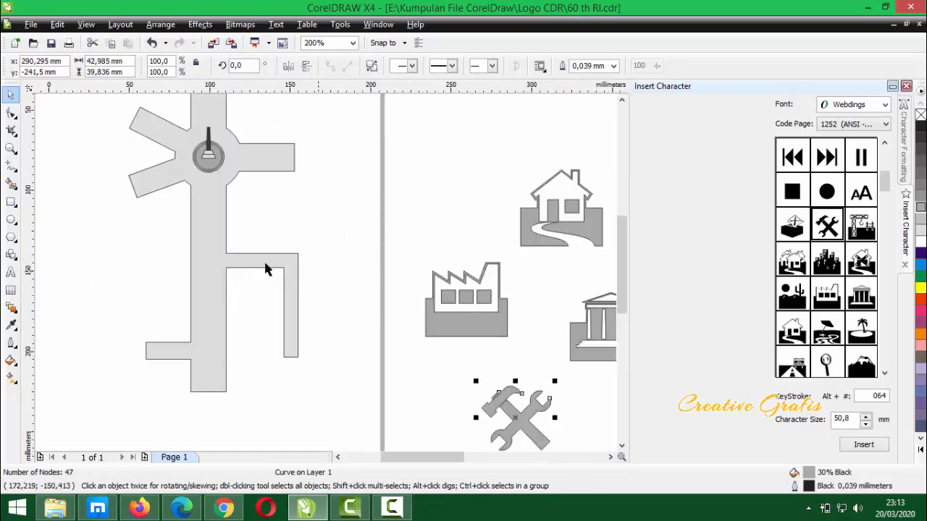
scroll(296, 273, "down", 1)
scroll(316, 274, "up", 1)
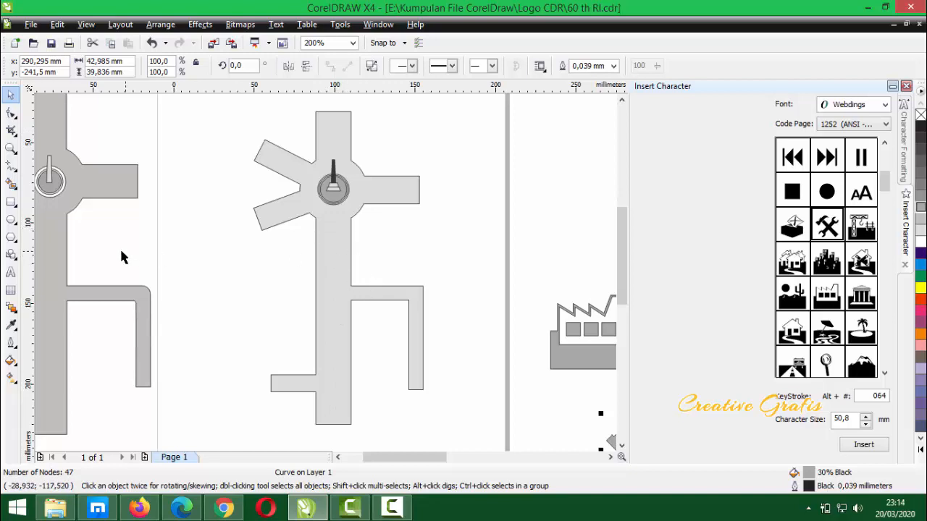
left_click(11, 202)
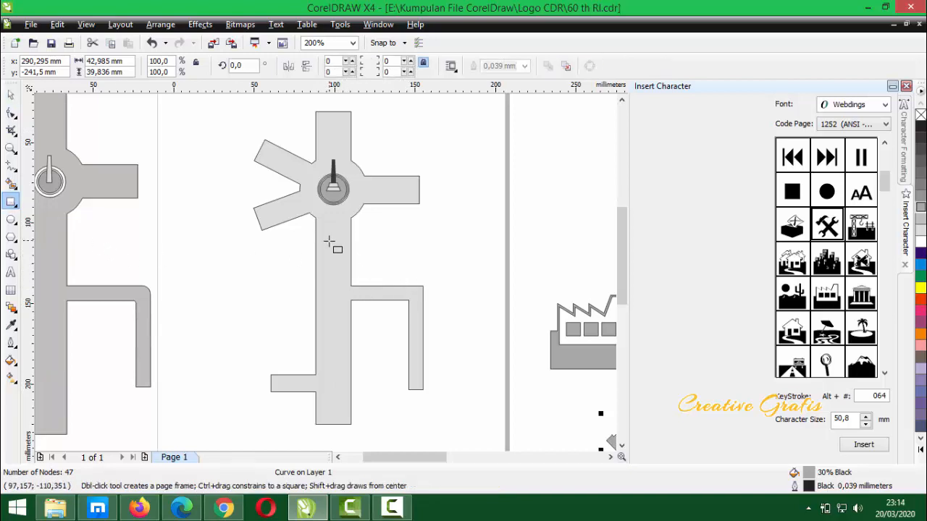
scroll(345, 257, "up", 1)
scroll(334, 278, "down", 1)
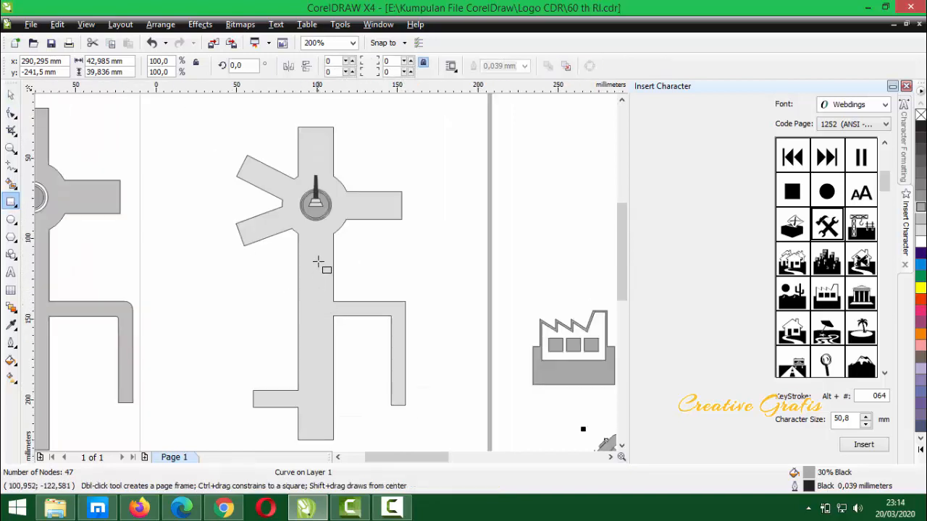
left_click_drag(313, 247, 319, 434)
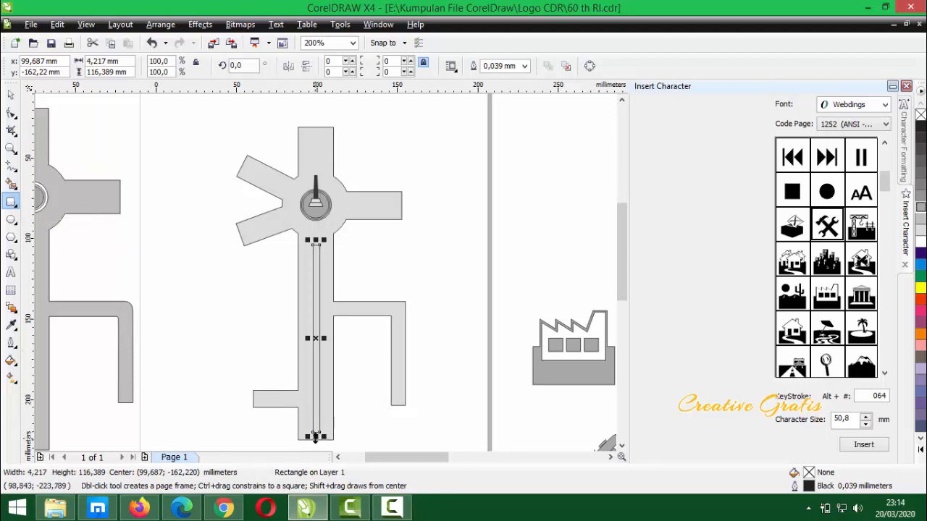
Align the narrow strip's bottom edge with the bottom edge of the figure
scroll(315, 436, "down", 3)
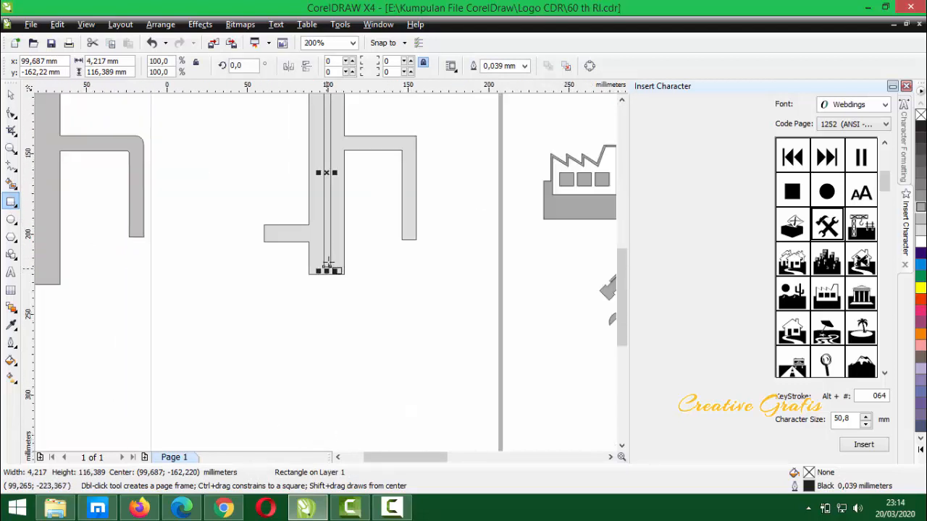
scroll(328, 265, "down", 1)
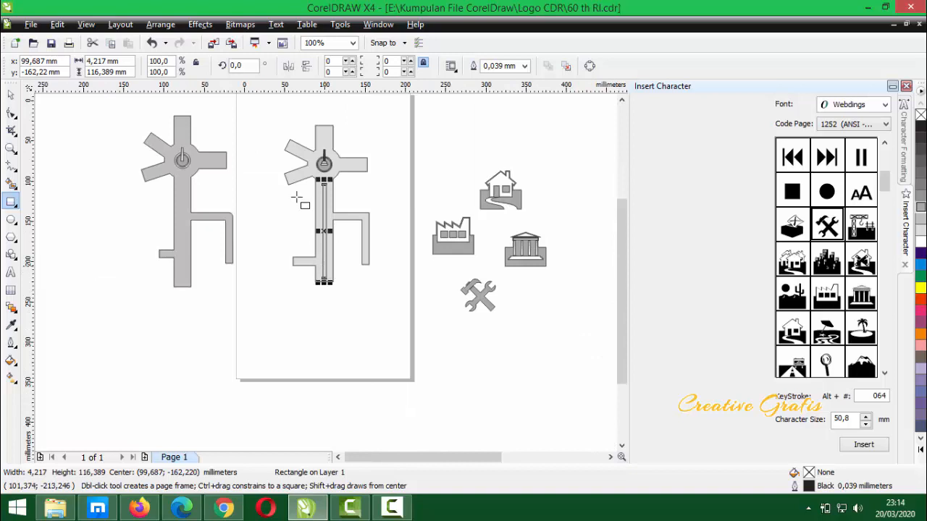
left_click(12, 96)
scroll(325, 271, "up", 2)
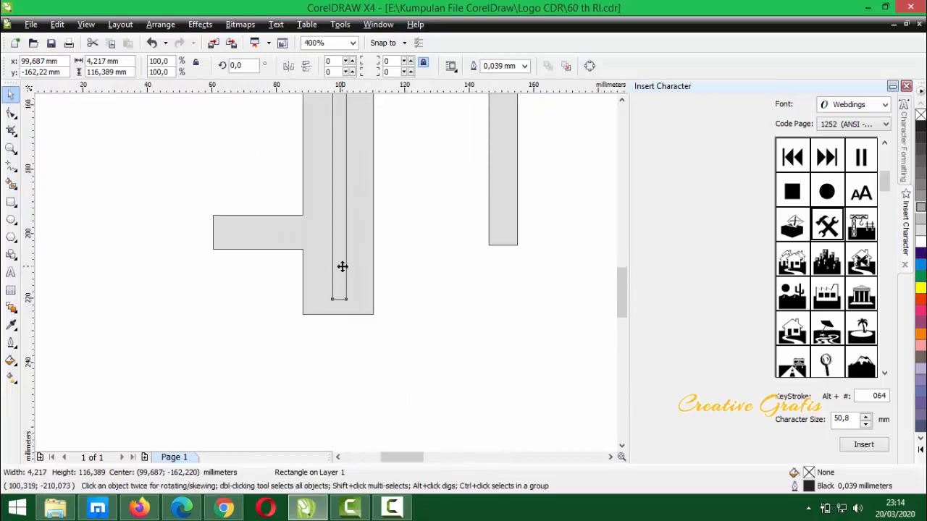
left_click(343, 267)
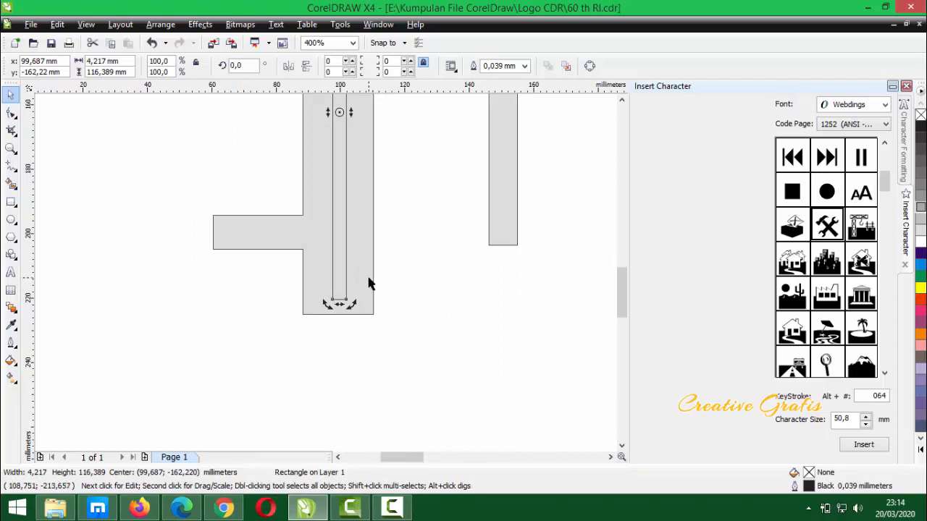
left_click(369, 279, "shift")
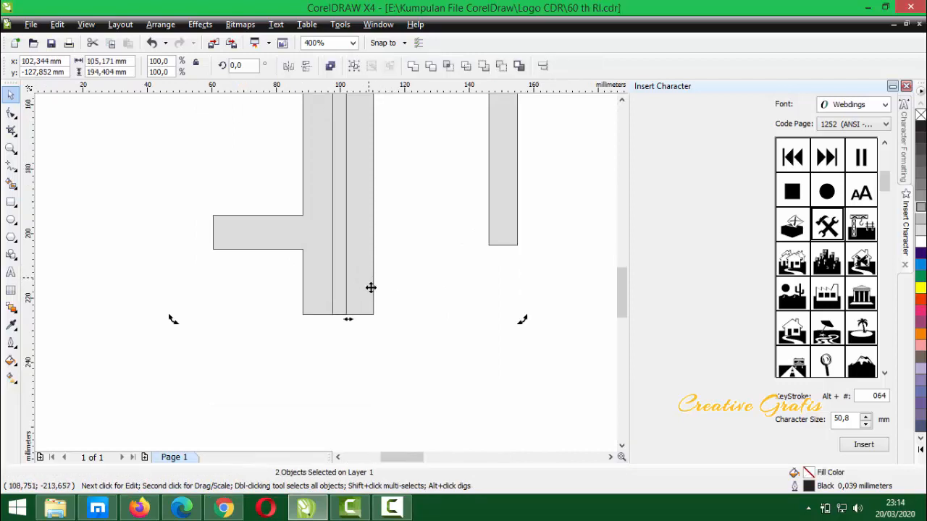
left_click(335, 311)
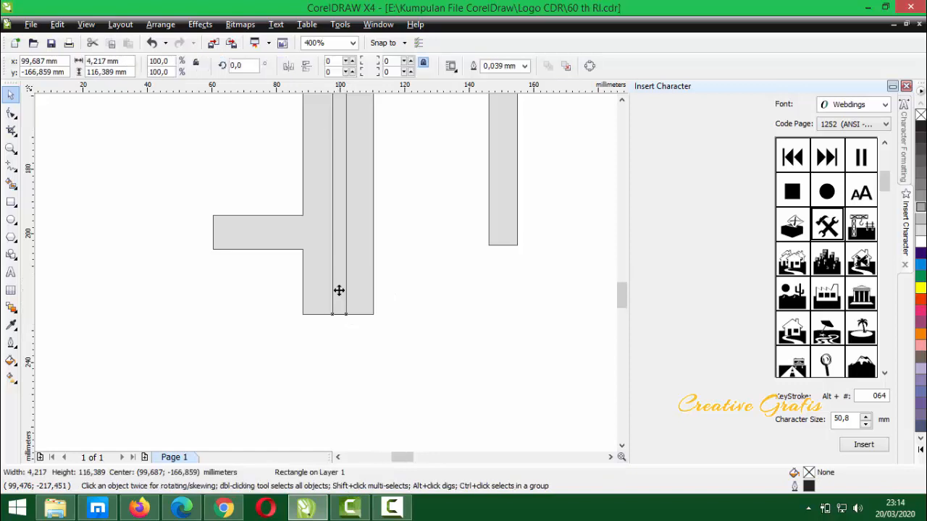
scroll(339, 291, "up", 2)
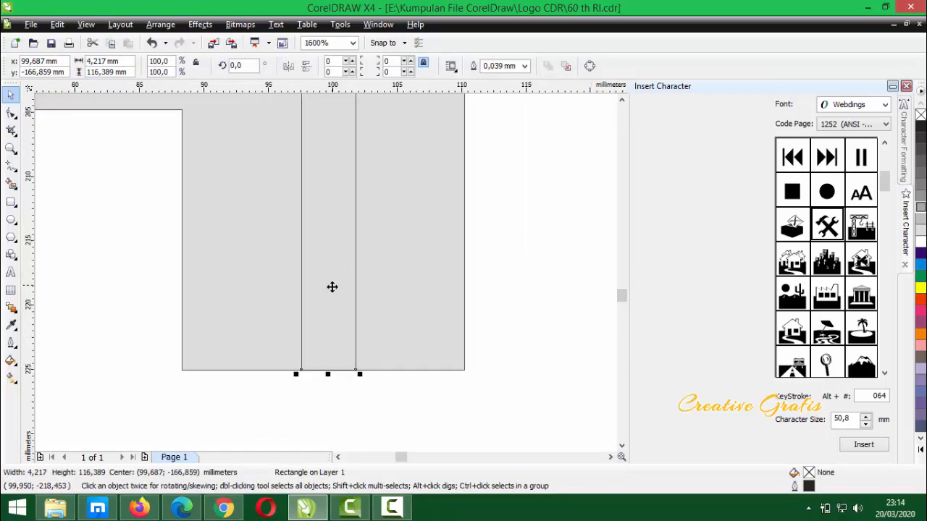
Shift the strip slightly left and below the figure's lower end, and bottom-align it with the figure again
left_click(312, 427)
left_click(323, 343)
key("Left")
left_click_drag(304, 326, 332, 343)
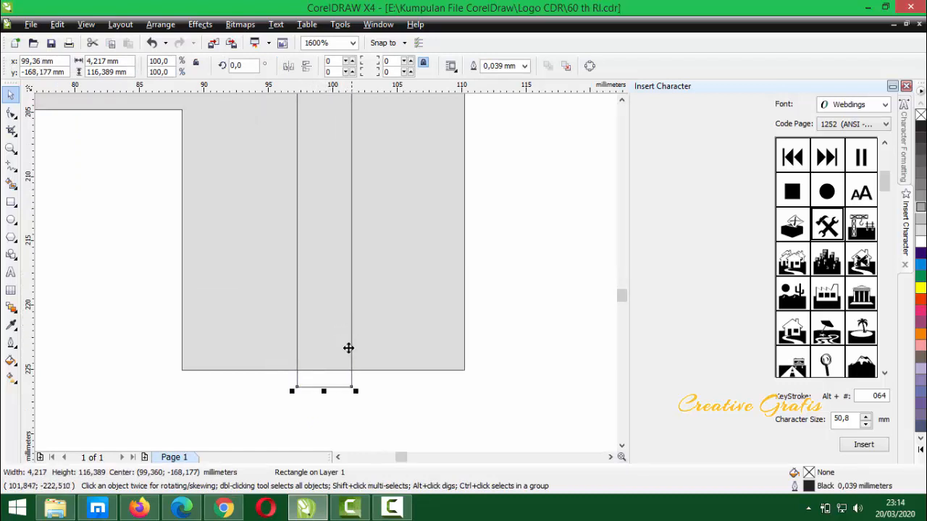
left_click(391, 300, "shift")
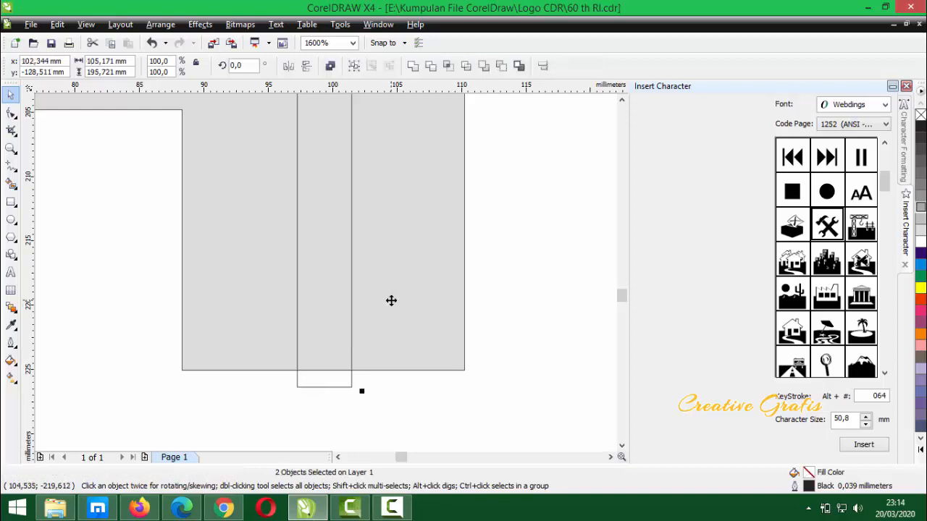
key("b")
left_click(487, 305)
scroll(486, 305, "down", 1)
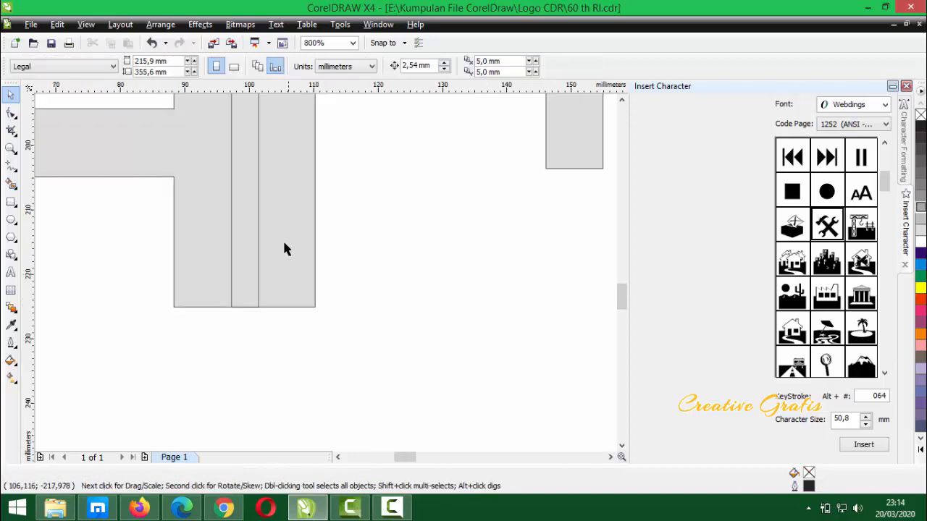
Fill the strip with 40% Black and stretch its upper end toward the hub to a height of about 121.4 mm
left_click(245, 227)
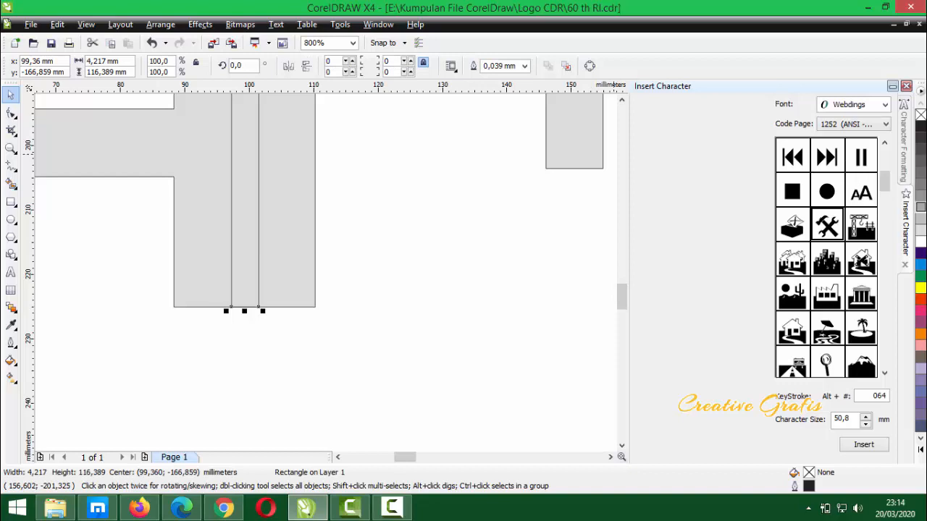
left_click(919, 204)
scroll(285, 262, "down", 3)
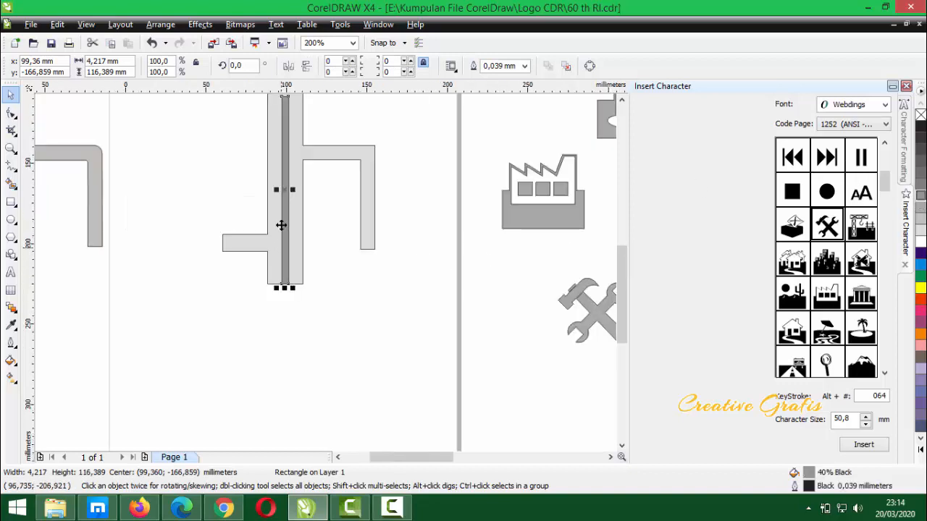
scroll(327, 262, "up", 2)
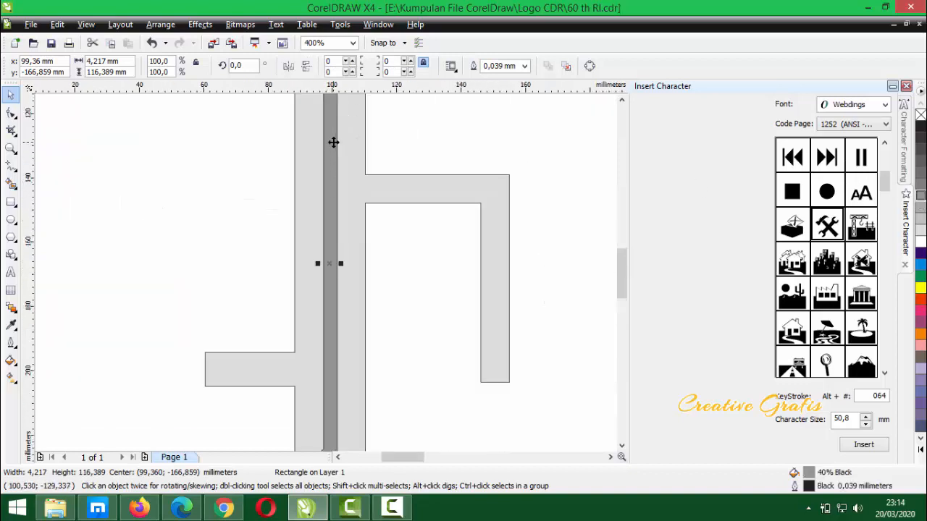
scroll(325, 269, "down", 1)
scroll(325, 270, "up", 2)
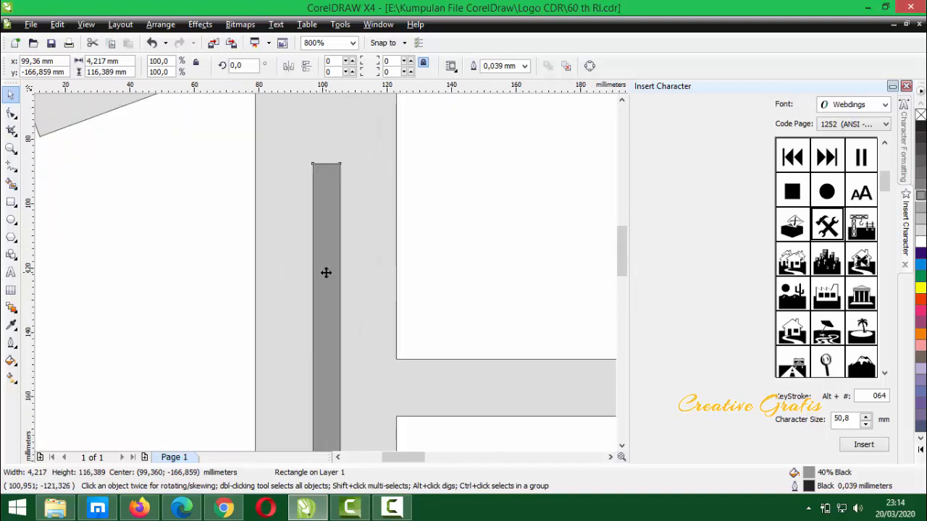
scroll(326, 272, "down", 2)
scroll(325, 279, "up", 1)
mouse_move(327, 297)
left_mouse_down()
mouse_move(330, 270)
mouse_move(327, 281)
left_mouse_up()
scroll(327, 280, "up", 2)
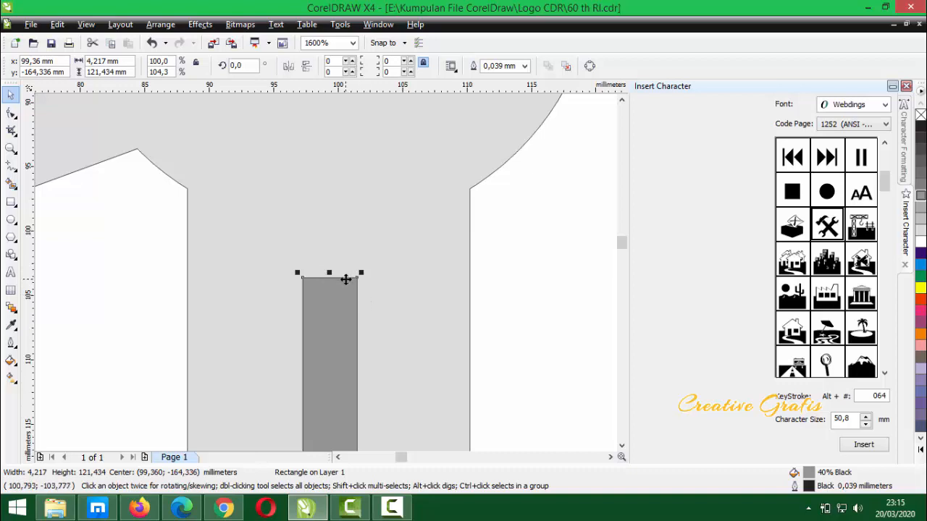
scroll(324, 304, "down", 1)
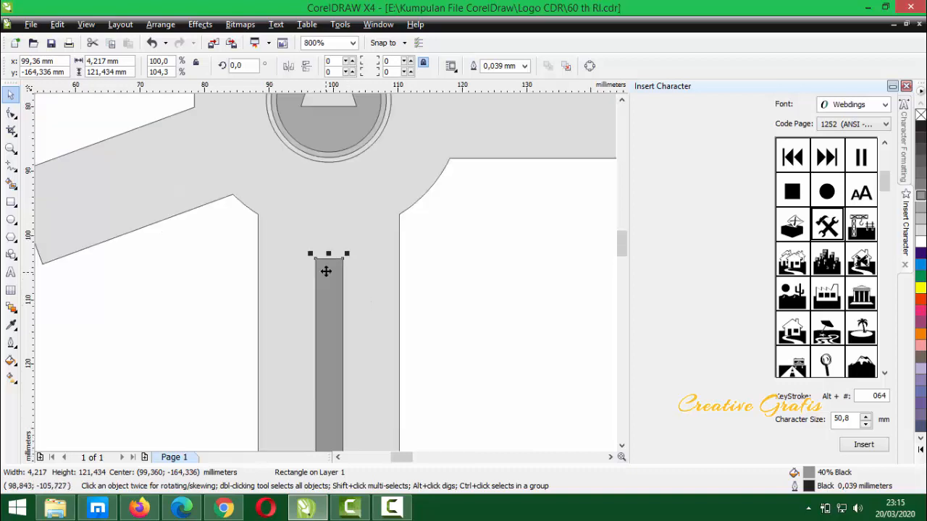
Draw an unfilled circle about 5 mm in diameter overlapping the strip's top end
scroll(325, 269, "up", 2)
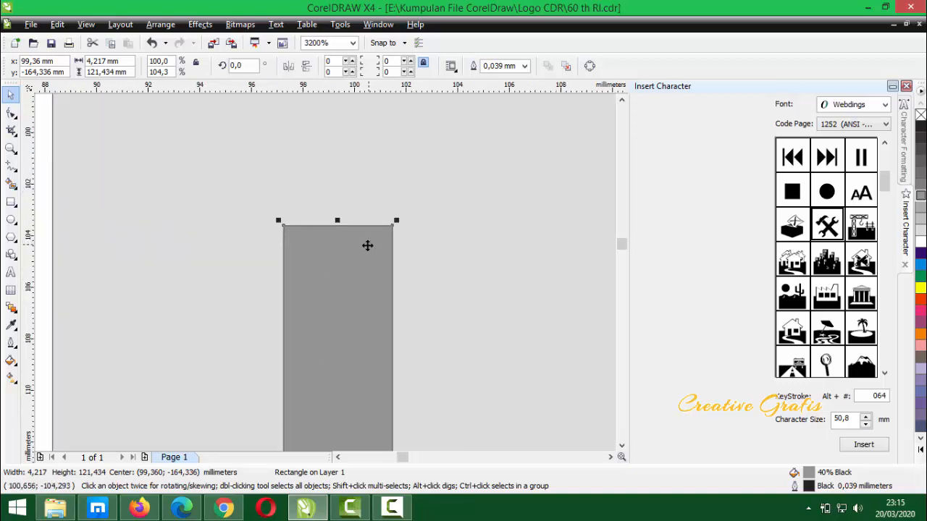
left_click(12, 220)
left_click_drag(300, 196, 431, 331)
left_click(10, 95)
left_click_drag(364, 216, 365, 184)
left_click(362, 177)
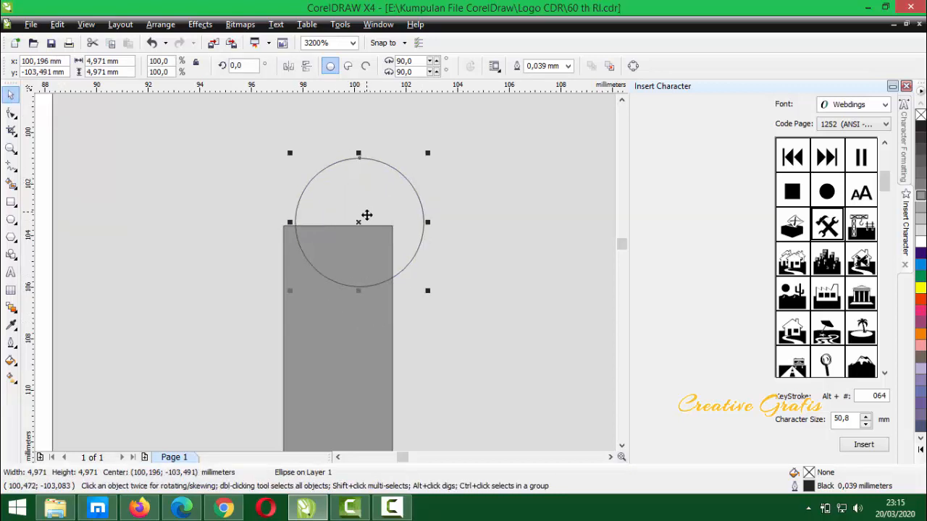
scroll(363, 220, "up", 2)
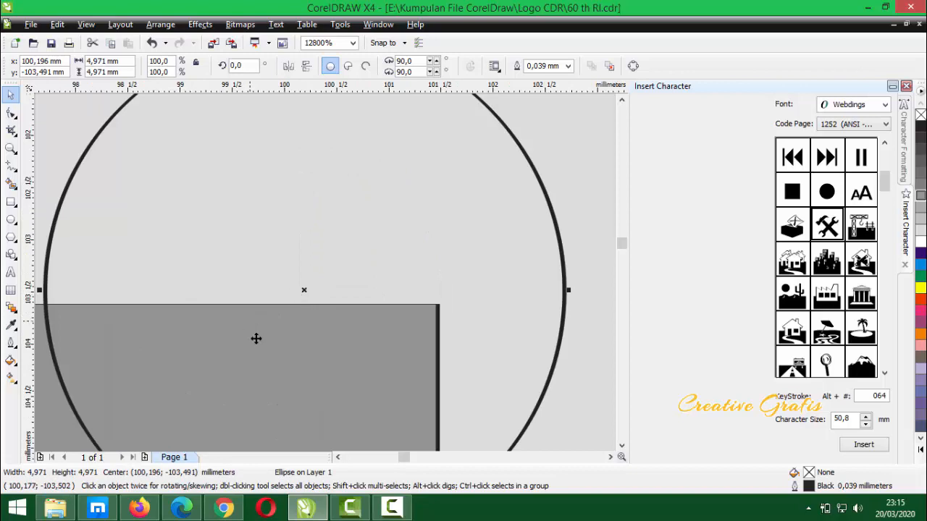
scroll(256, 340, "down", 1)
left_click_drag(375, 198, 362, 220)
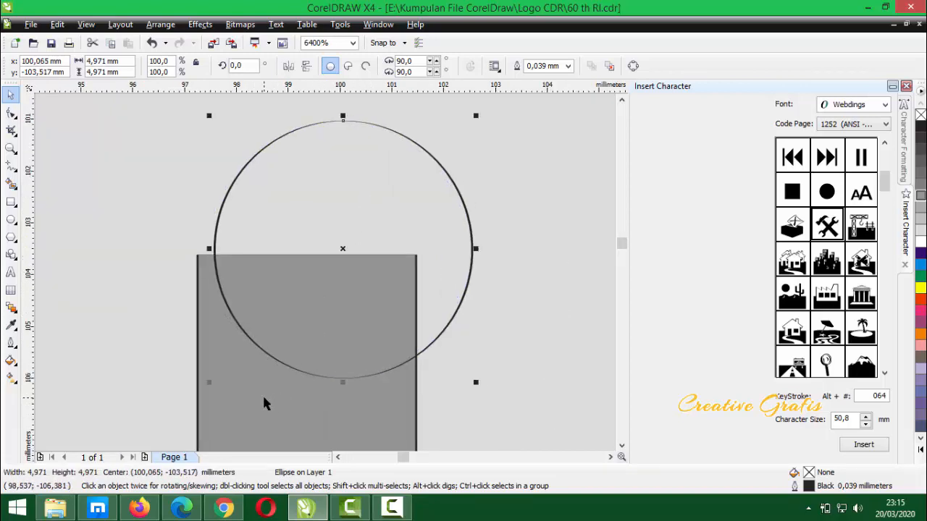
Centre the circle horizontally on the gray strip
scroll(263, 402, "down", 2)
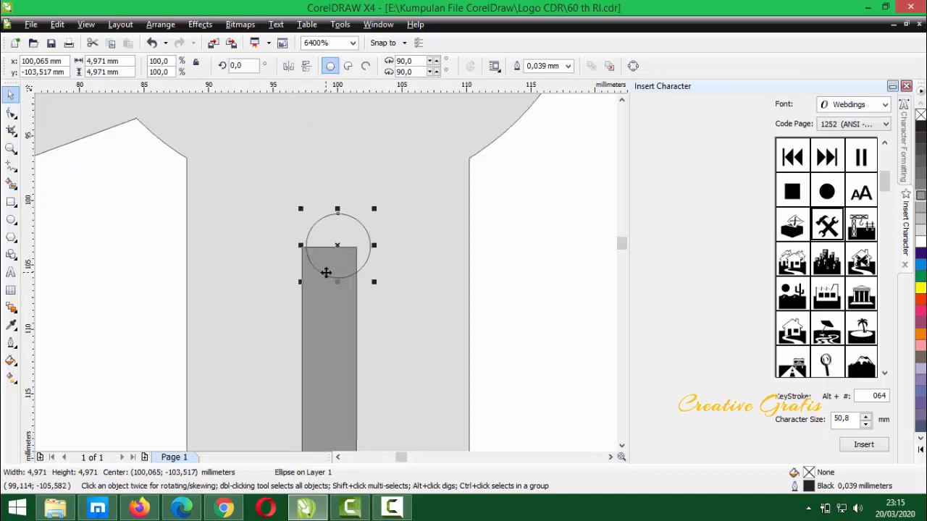
left_click(368, 247)
left_click(369, 249)
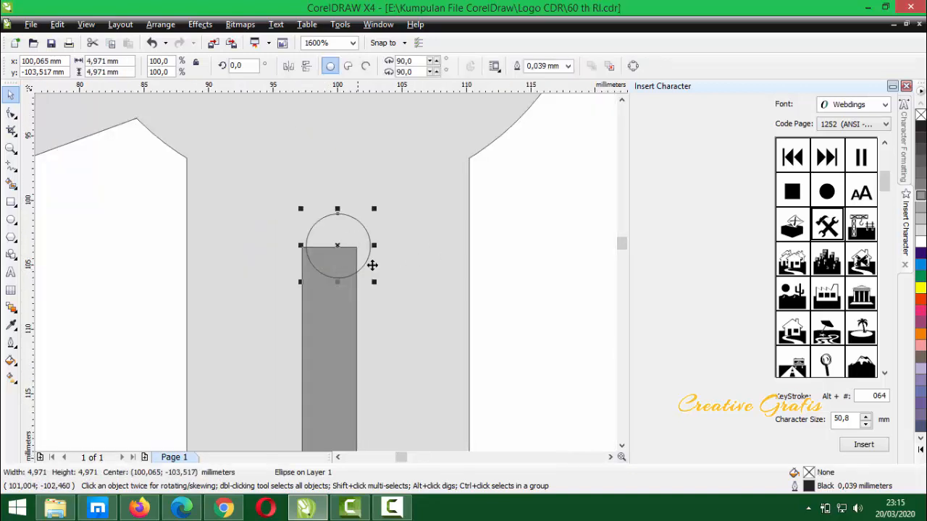
left_click(328, 327, "shift")
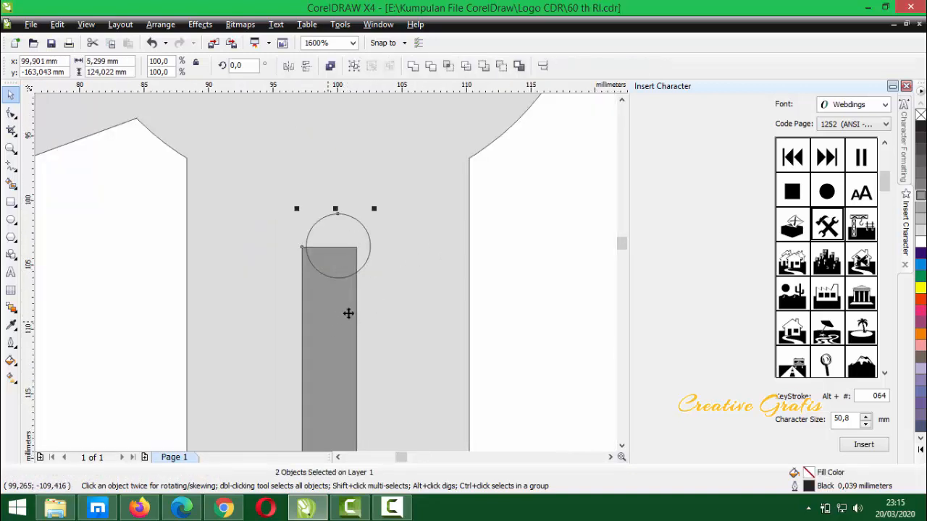
key("c")
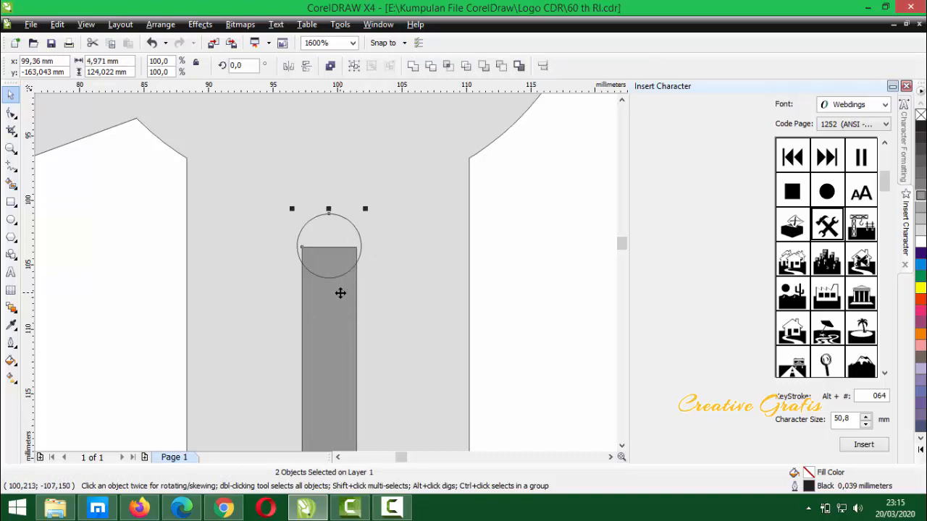
left_click(508, 247)
left_click(330, 334)
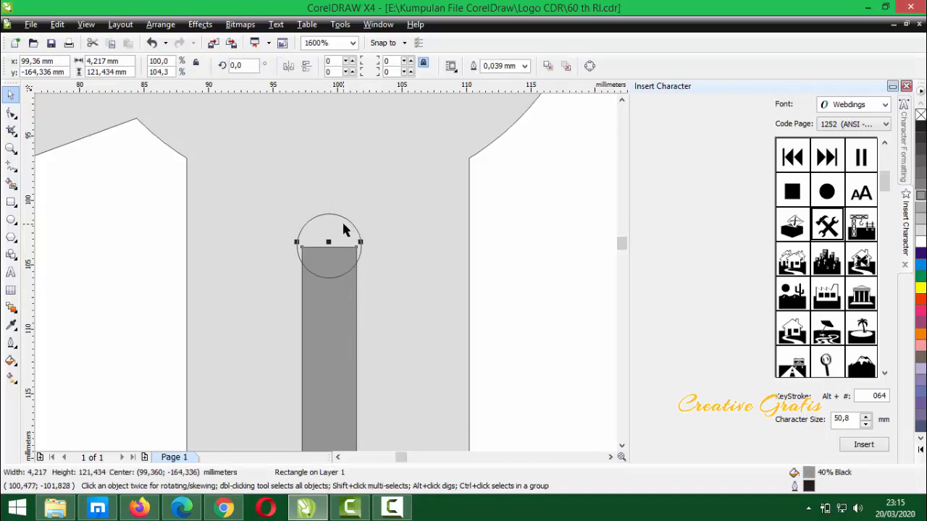
left_click(281, 272)
Move the circle about 4 mm aside so it overlaps the strip's upper right corner
scroll(290, 269, "up", 1)
left_click_drag(490, 194, 500, 197)
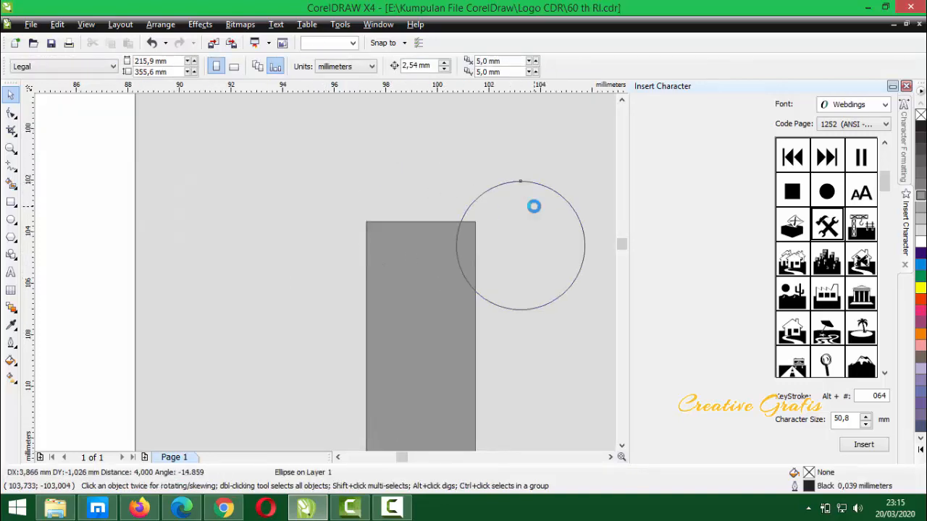
scroll(331, 327, "down", 2)
scroll(324, 276, "up", 2)
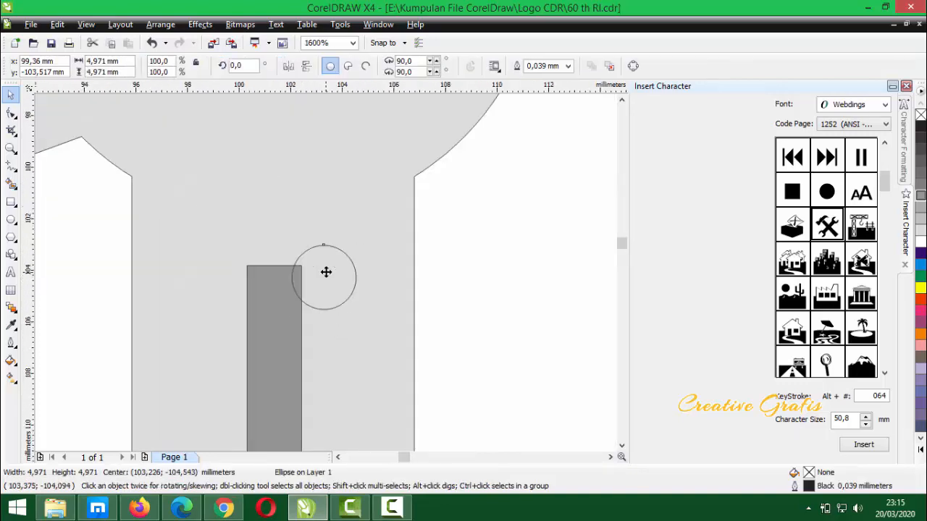
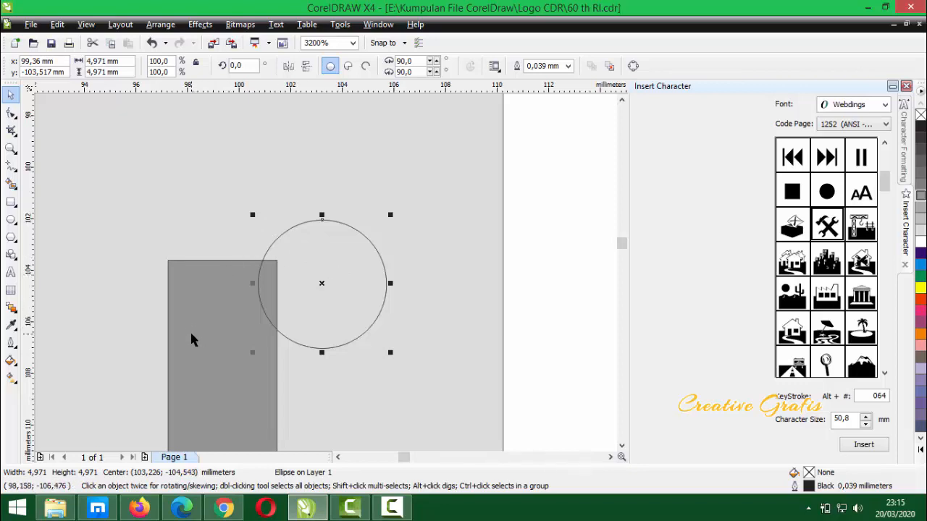
Align the circle with the gray strip on a common vertical centre line
left_click(568, 229)
left_click(327, 283)
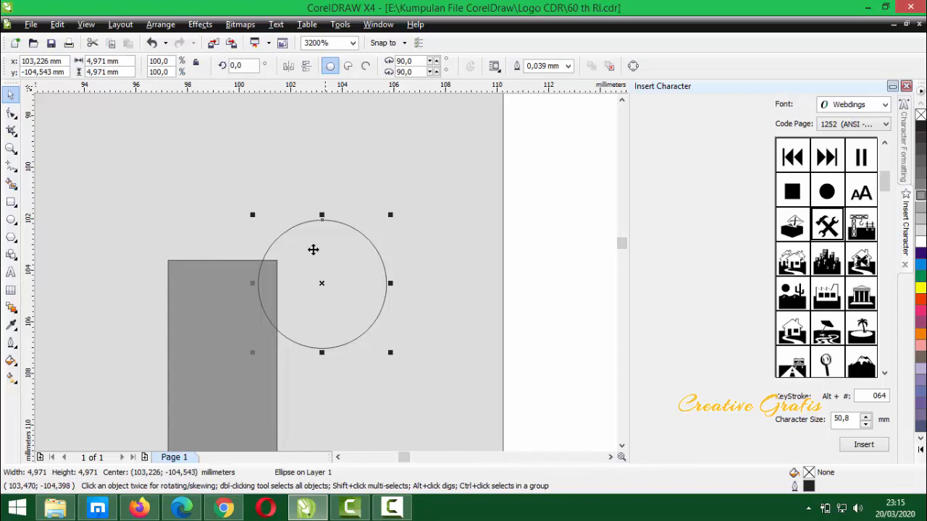
left_click(213, 336, "shift")
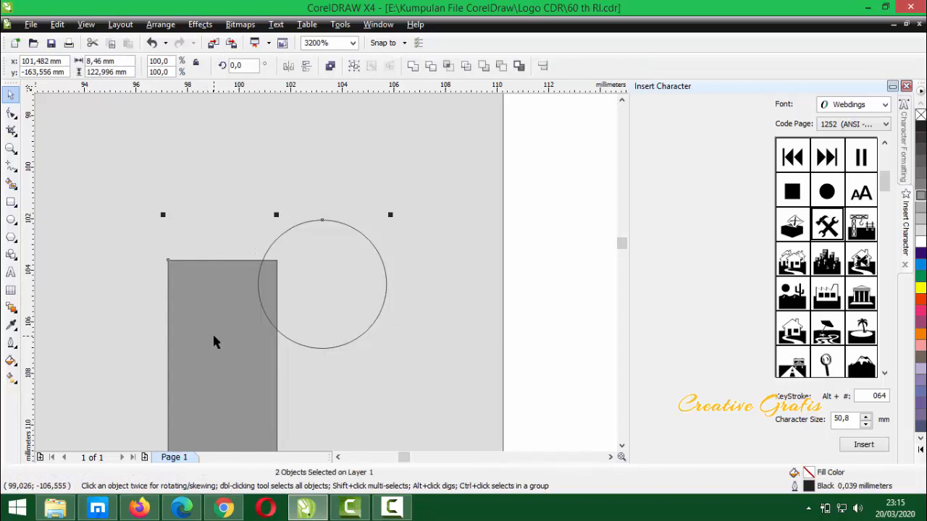
key("c")
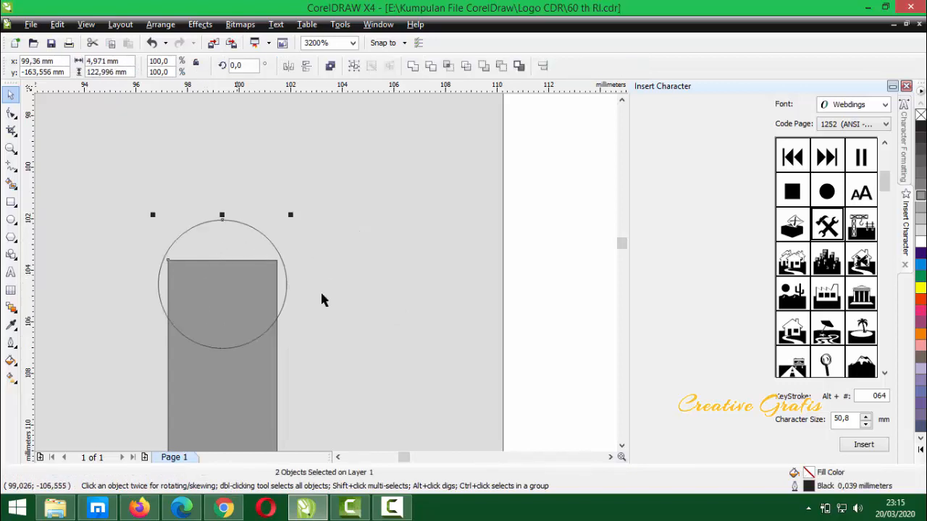
key("Escape")
Resize the circle to about 4.25 mm in diameter so it spans the strip's width
left_click(269, 241)
left_click_drag(290, 214, 283, 227)
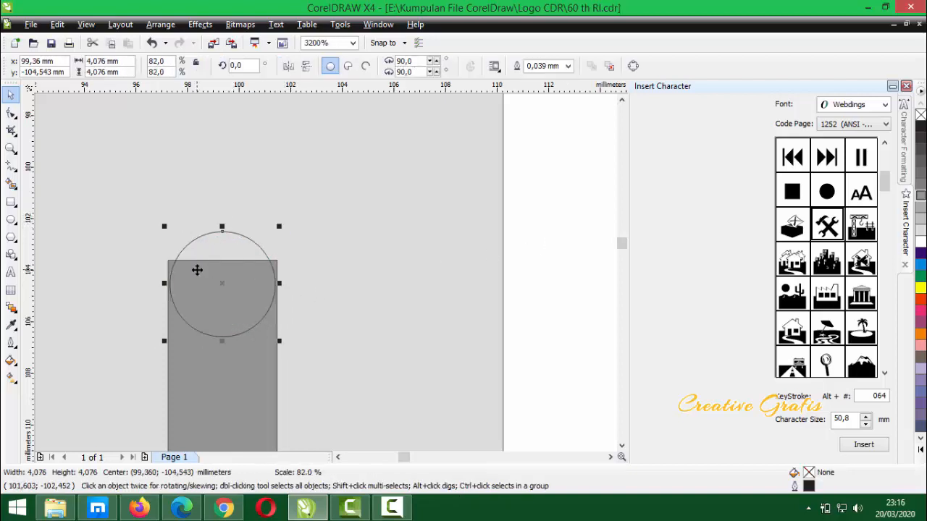
scroll(198, 268, "up", 2)
scroll(367, 297, "down", 1)
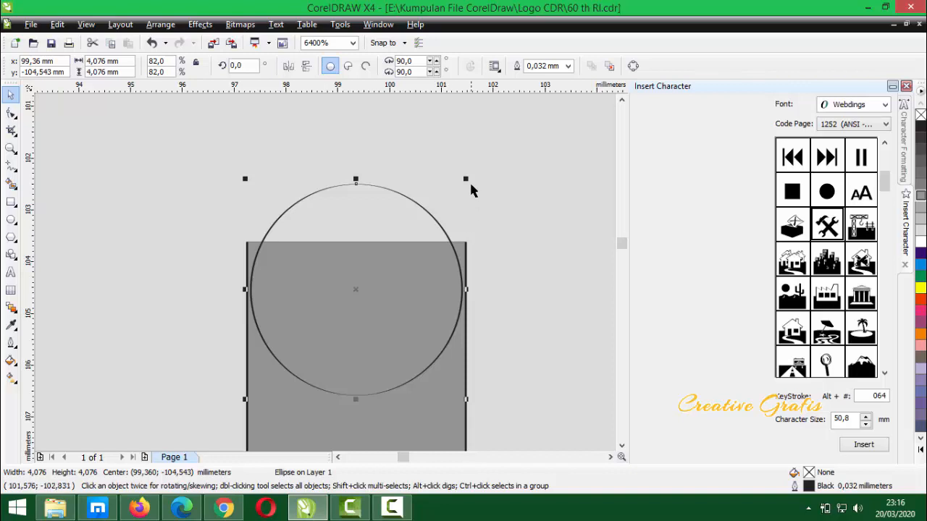
left_click_drag(465, 177, 471, 173)
Move the circle up so its centre lies on the strip's top edge, and refine its diameter to 4.23 mm
key("Up")
left_click_drag(357, 159, 355, 242)
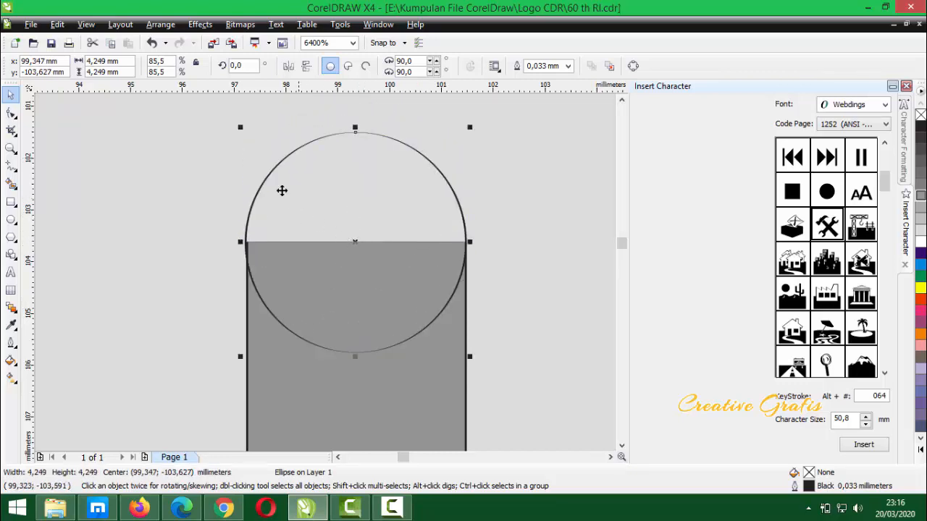
mouse_move(241, 129)
left_mouse_down()
mouse_move(234, 125)
mouse_move(241, 129)
left_mouse_up()
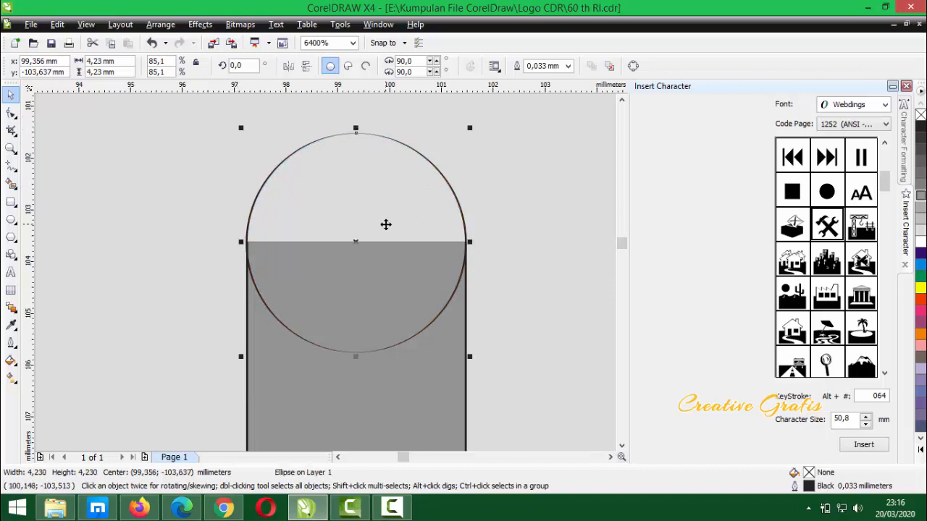
Weld the circle and the gray strip into one shape with a rounded upper end
scroll(380, 219, "down", 1)
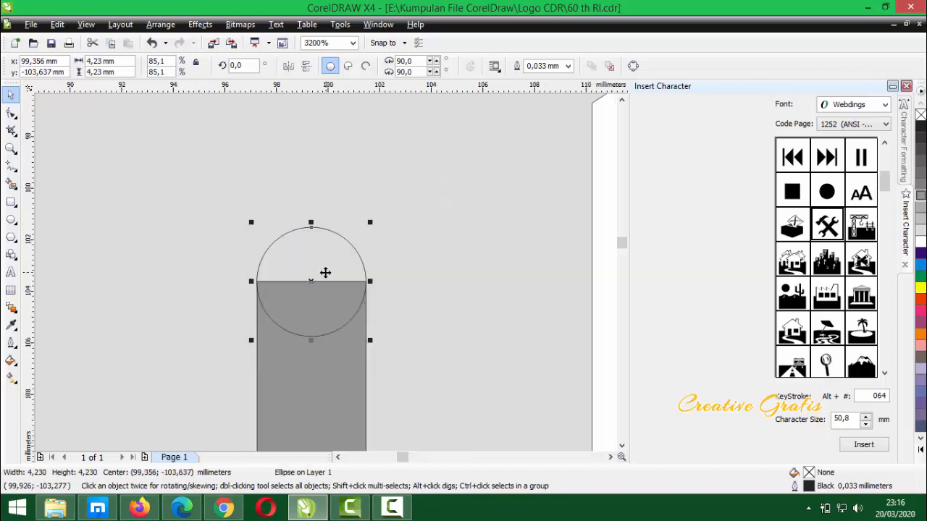
left_click(327, 406, "shift")
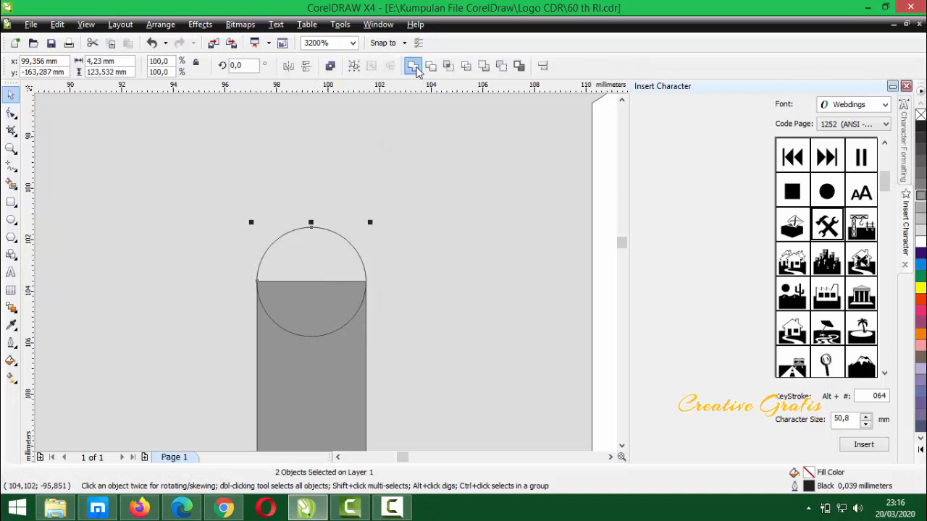
left_click(413, 66)
scroll(302, 281, "down", 2)
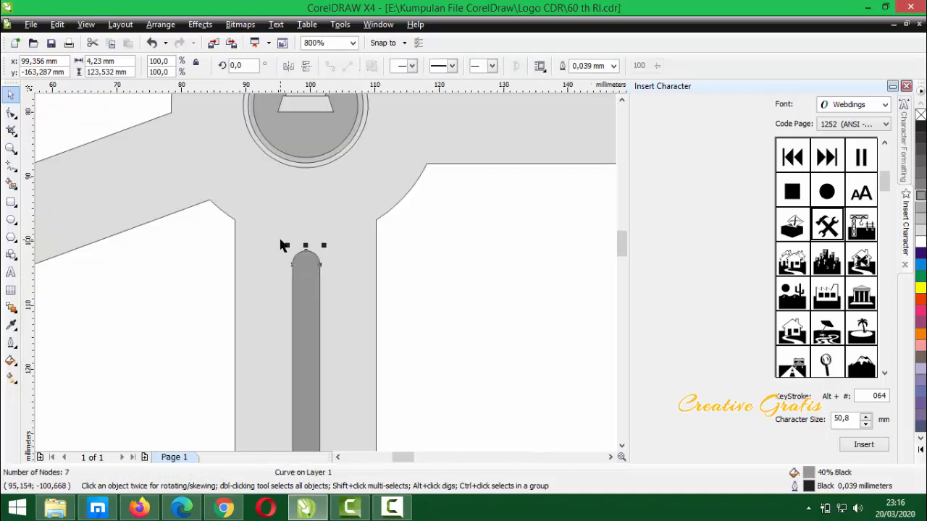
scroll(284, 246, "down", 3)
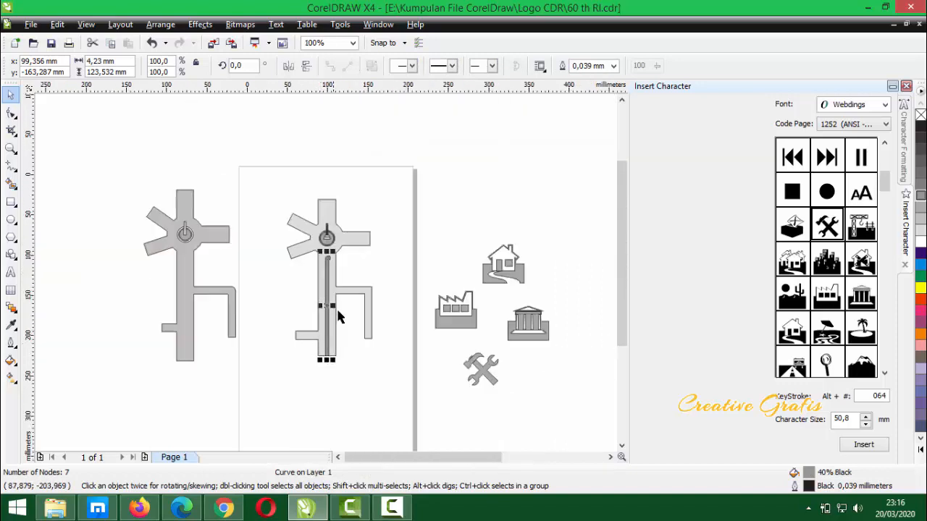
Place a copy of the rounded strip beside the hub, crossing the figure's right arm
scroll(325, 240, "up", 2)
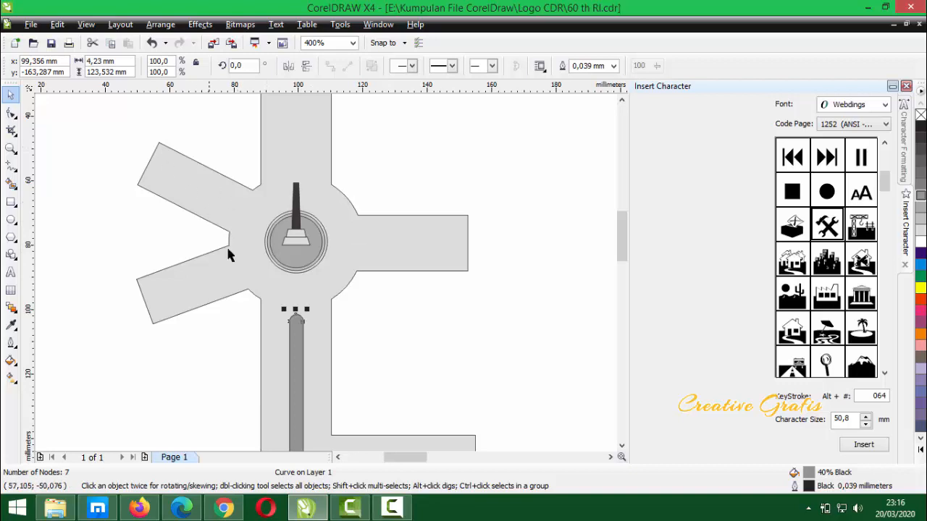
scroll(340, 304, "down", 1)
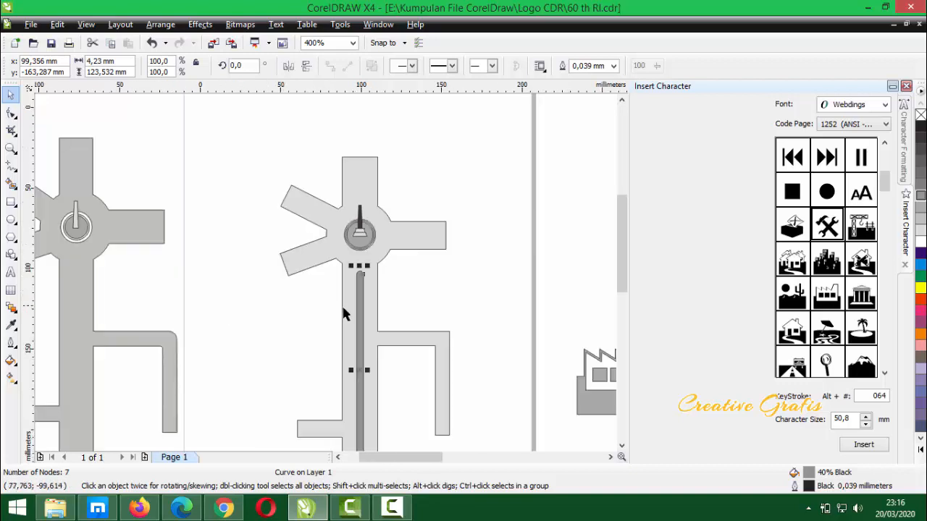
left_click_drag(360, 352, 395, 229)
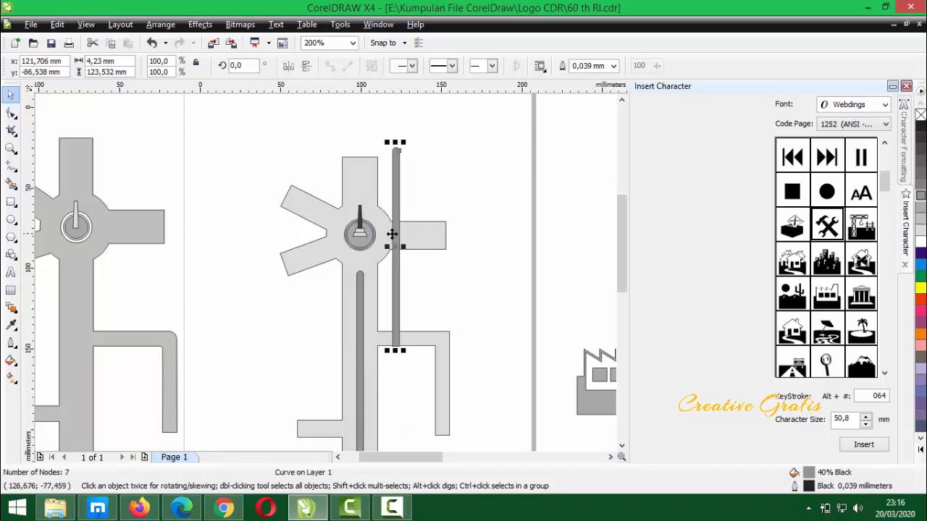
left_click_drag(391, 193, 388, 184)
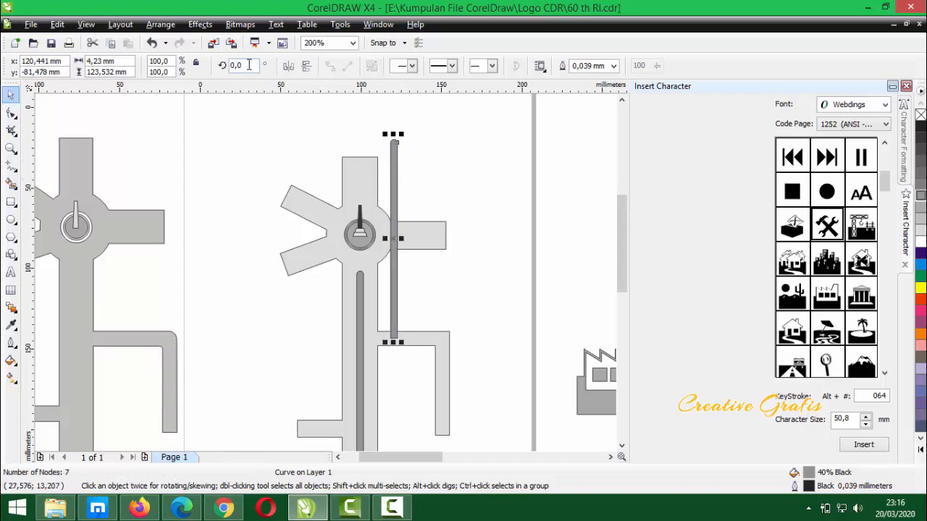
Rotate the copied strip by 180° and place it above the monument, in line with the lower strip
left_click(212, 65)
type("180")
key("Return")
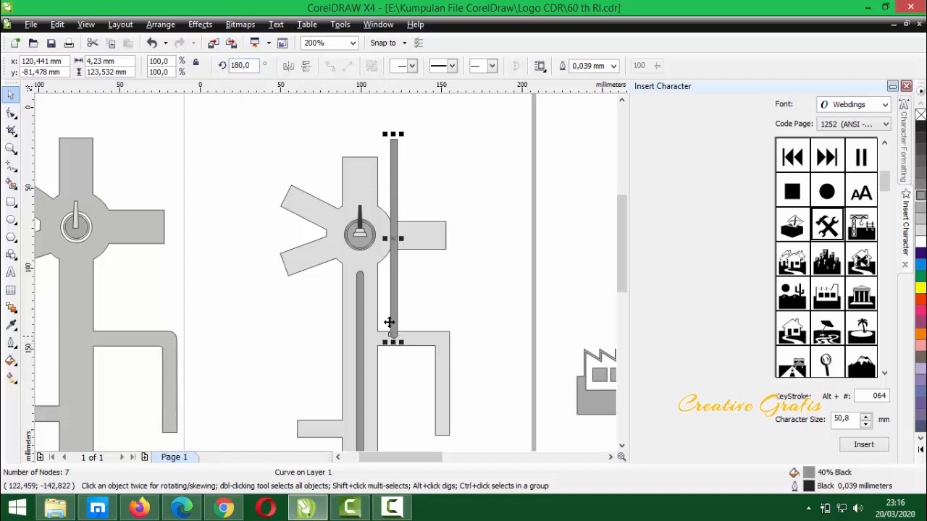
left_click_drag(394, 325, 363, 186)
scroll(363, 186, "up", 2)
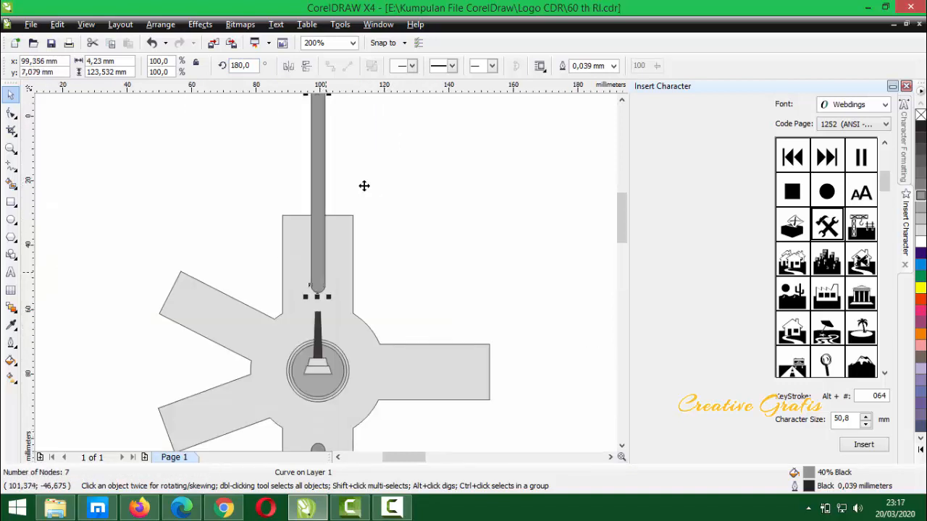
scroll(318, 270, "down", 2)
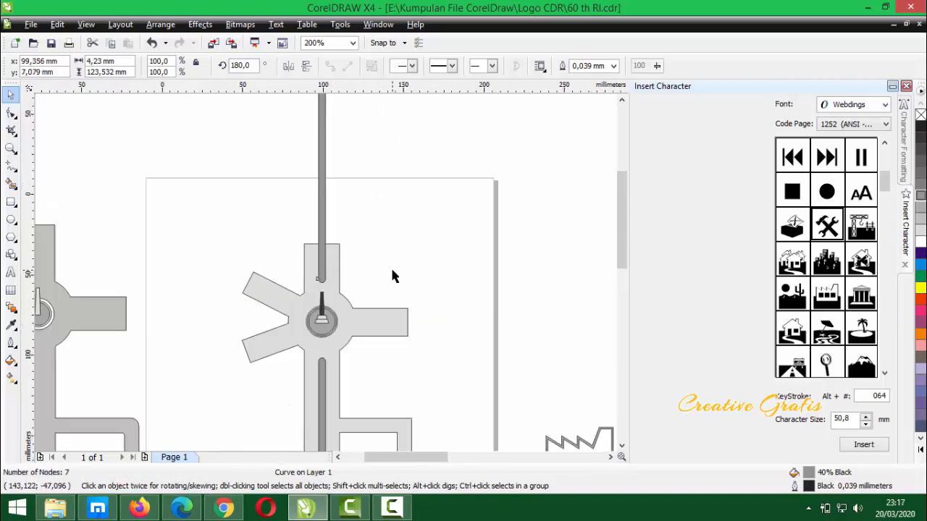
Examine how the two strips line up and where the upper strip overlaps the figure's upper arm
left_click(393, 275)
left_click(320, 265)
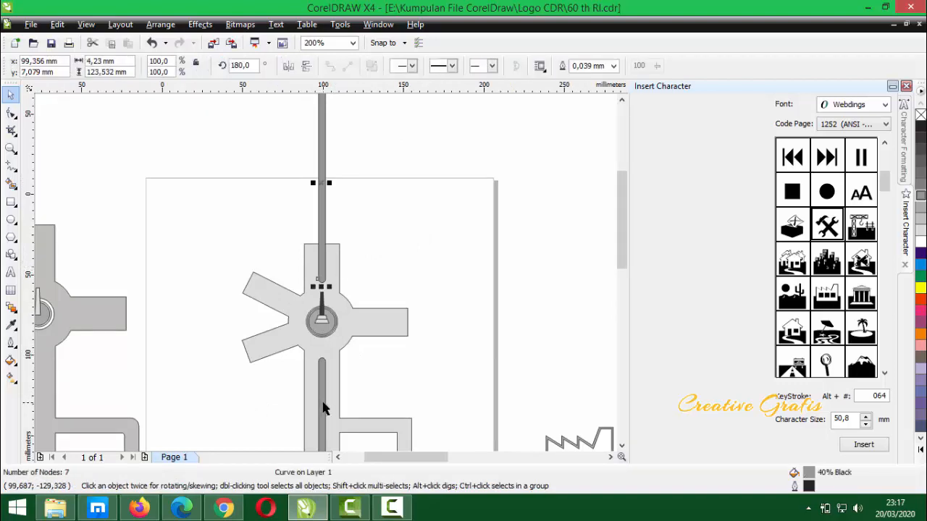
left_click(323, 408, "shift")
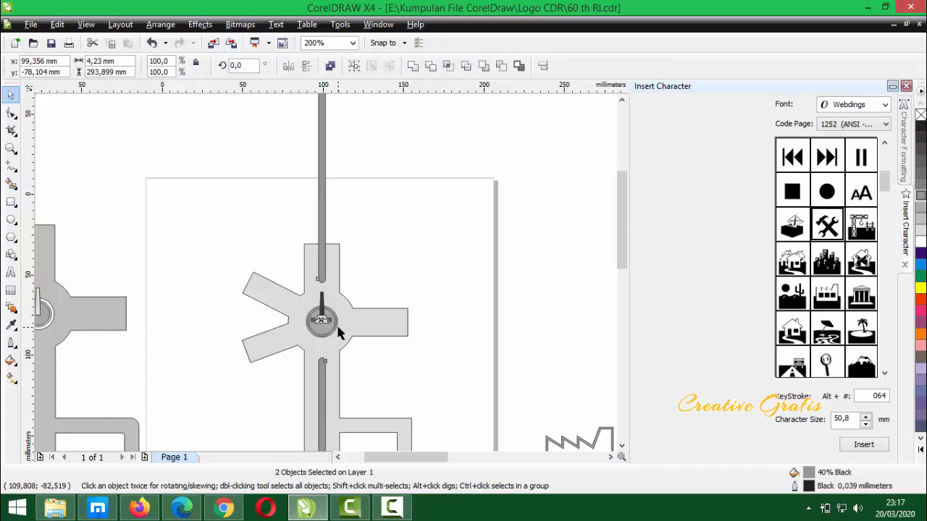
left_click(337, 236)
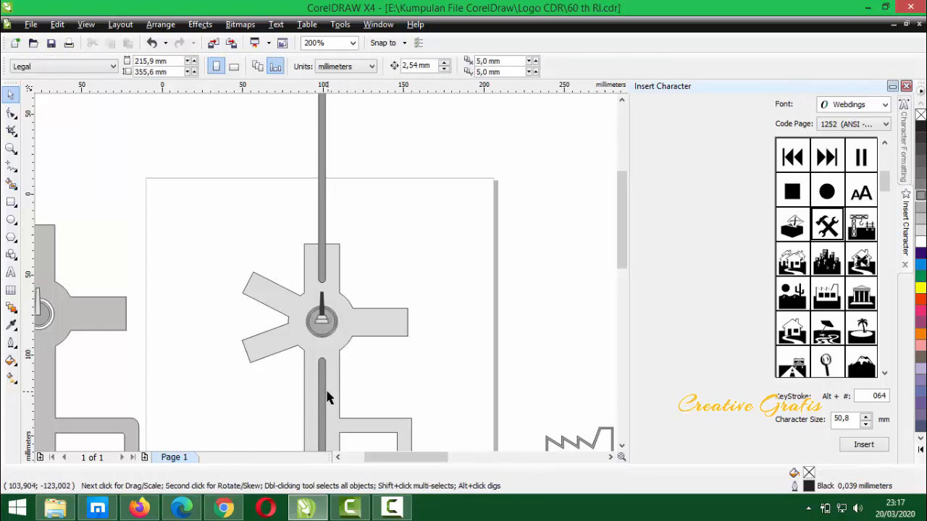
scroll(297, 285, "up", 2)
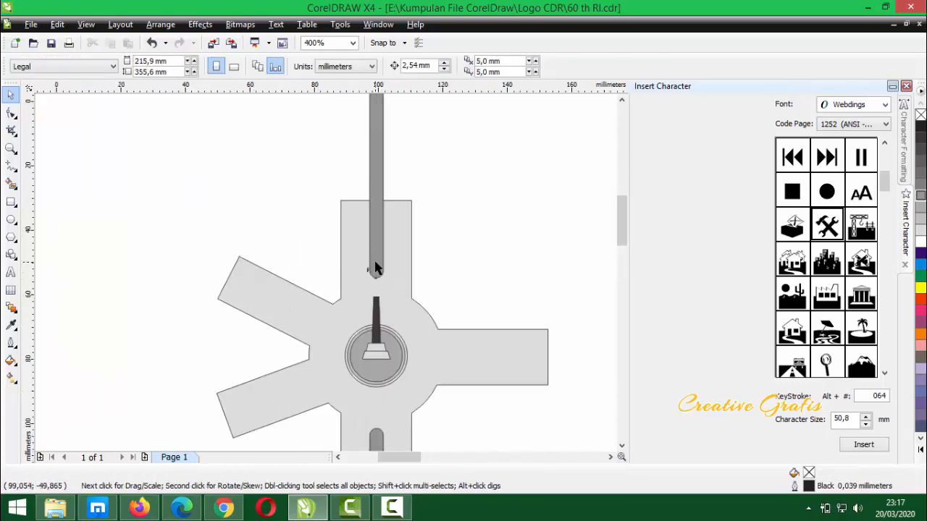
left_click(375, 268)
scroll(391, 250, "down", 6)
scroll(326, 277, "up", 2)
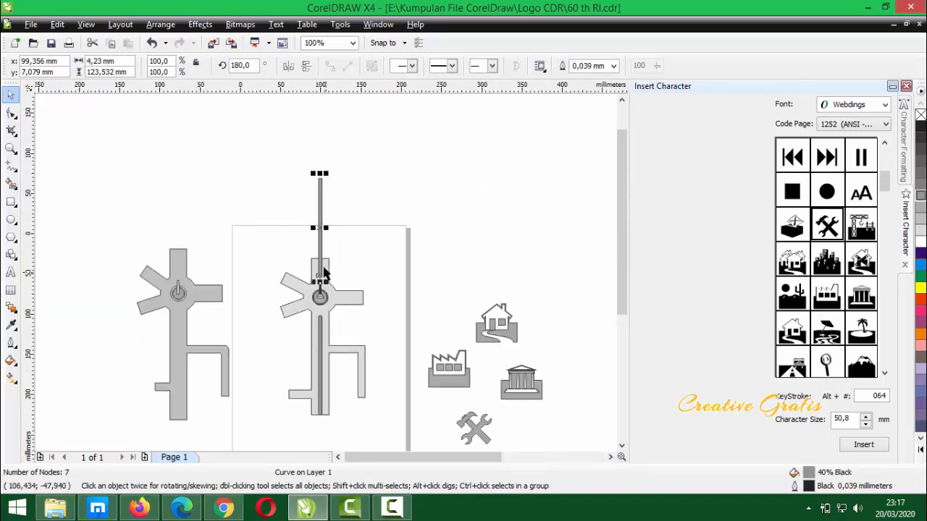
scroll(326, 278, "up", 3)
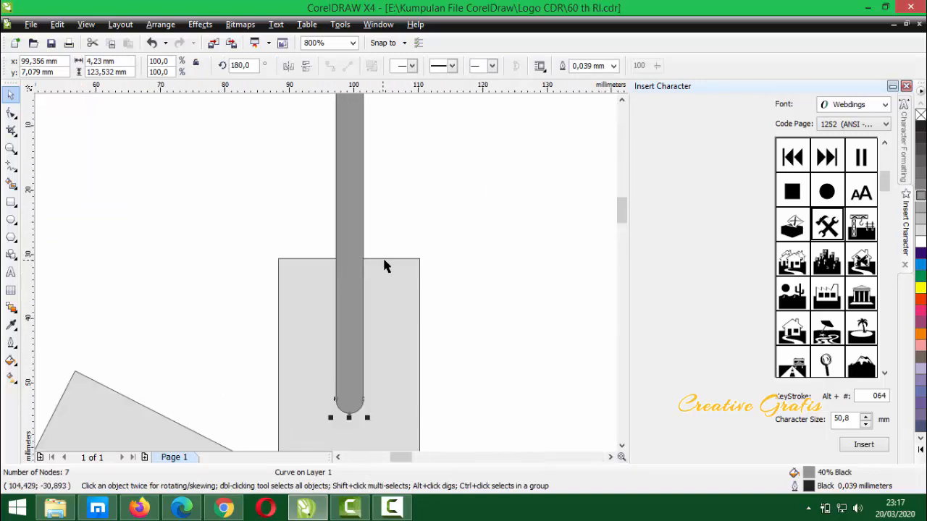
left_click(511, 272)
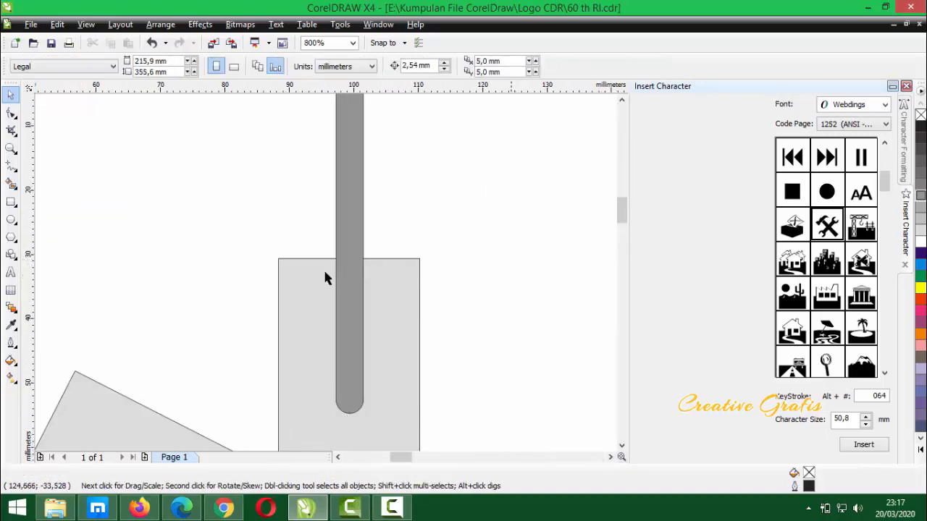
scroll(324, 272, "down", 3)
scroll(316, 274, "up", 2)
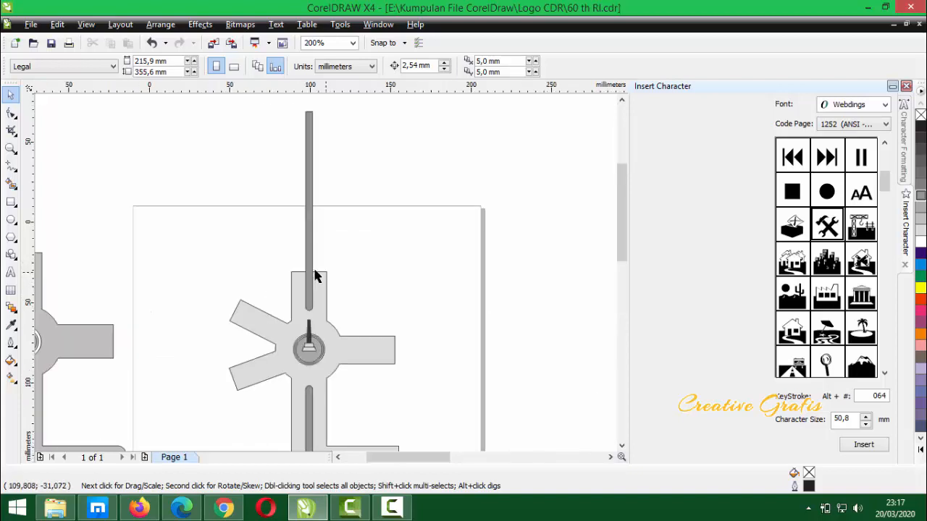
Intersect the upper strip with the light gray figure to create the piece inside the upper arm
left_click(293, 321)
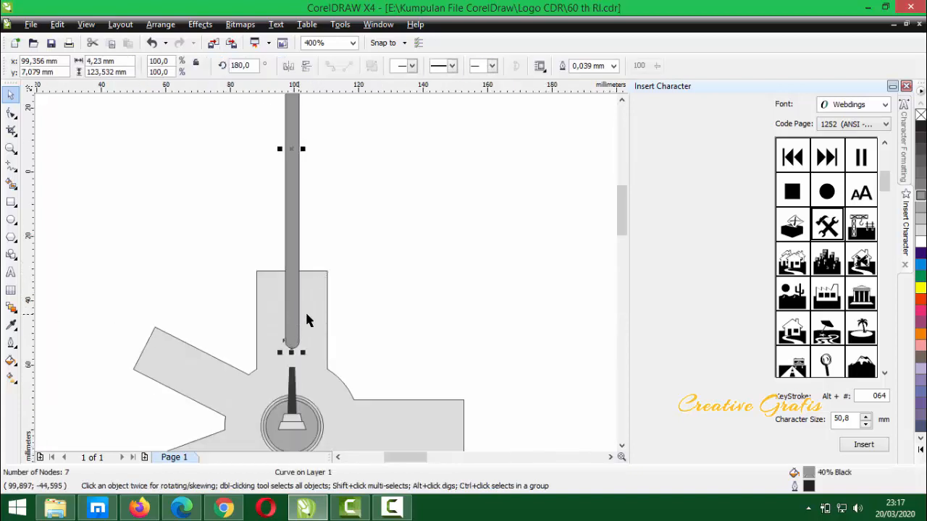
left_click(323, 303, "shift")
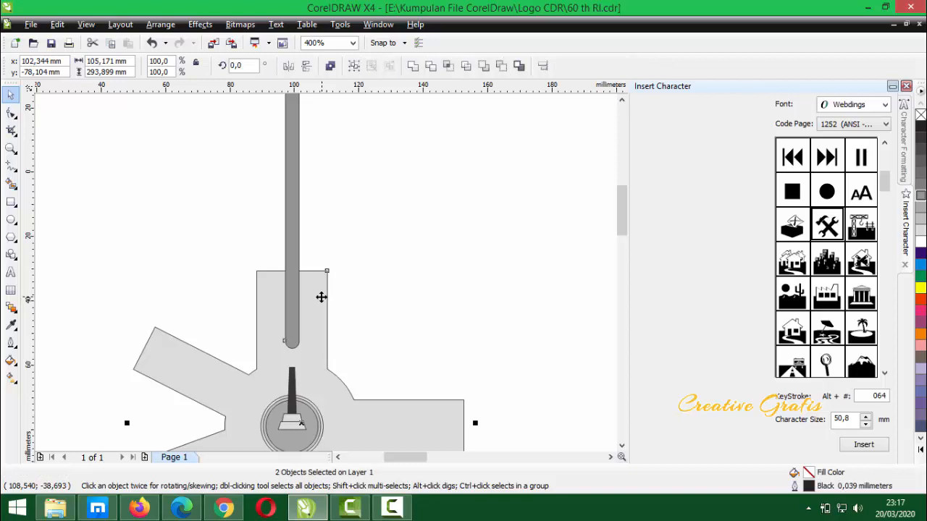
left_click(448, 67)
left_click(427, 211)
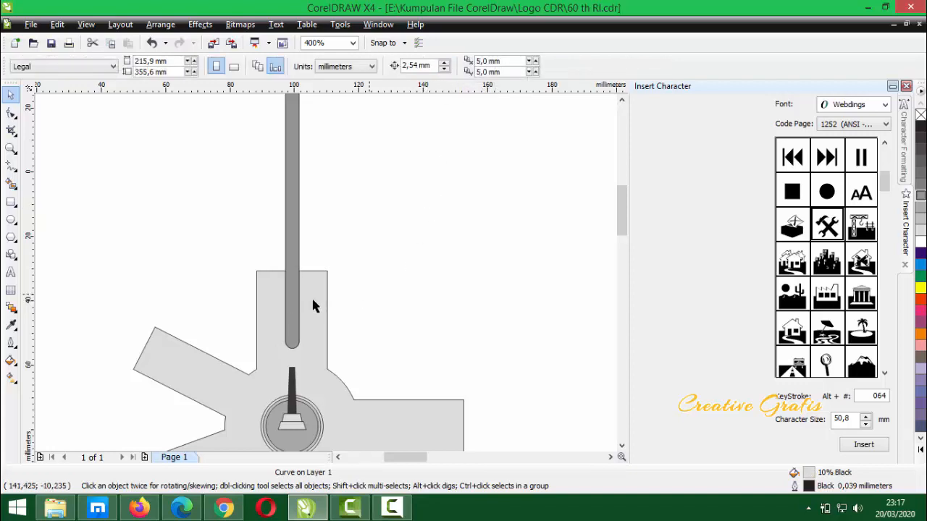
Move the long upper strip aside and fill the intersected piece in the upper arm with 40% Black
left_click_drag(294, 250, 362, 251)
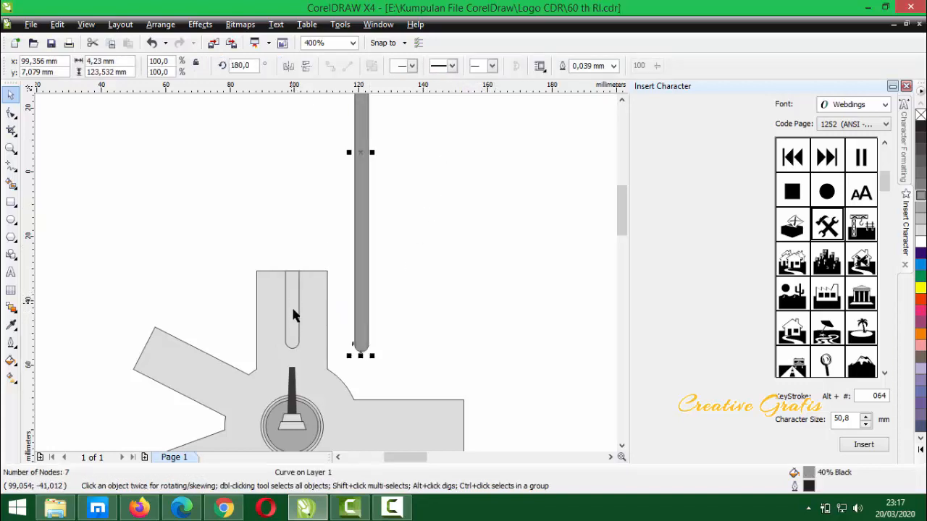
left_click(293, 323)
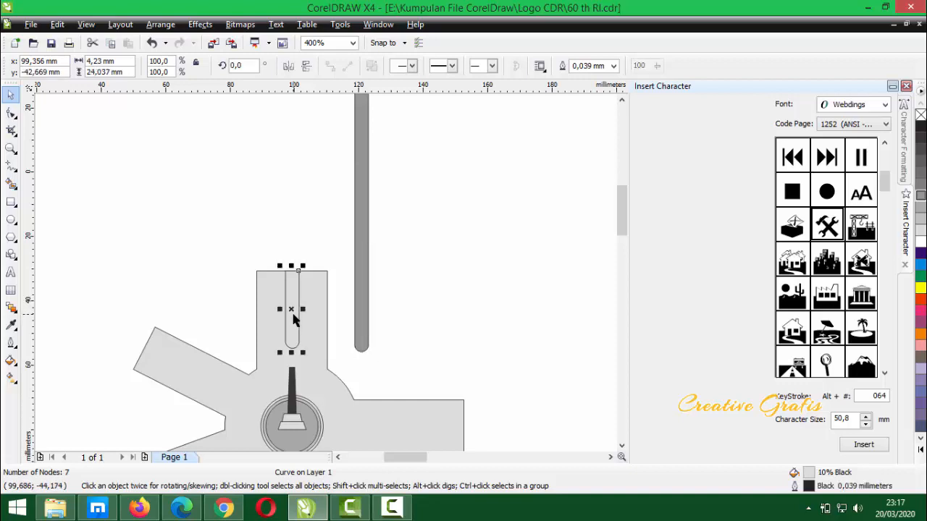
left_click(921, 203)
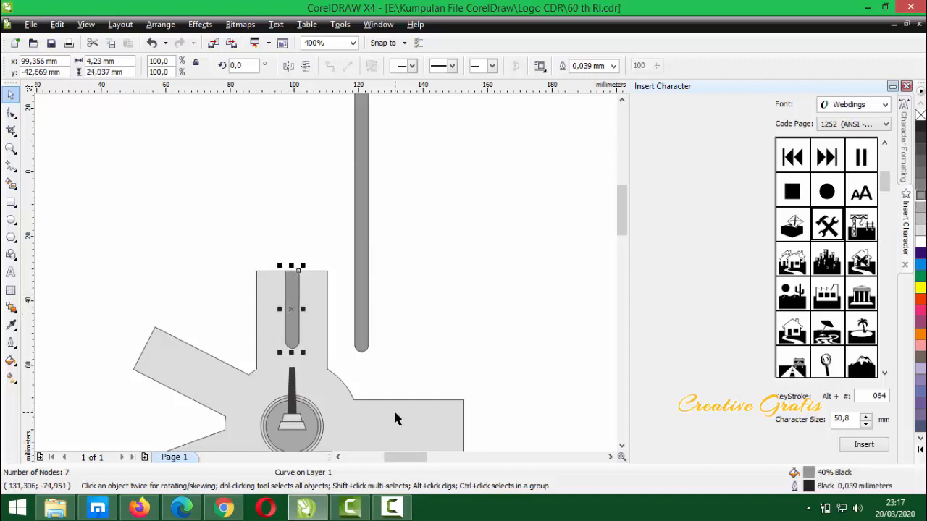
Delete the long leftover strip beside the upper arm
scroll(265, 268, "down", 1)
left_click(310, 200)
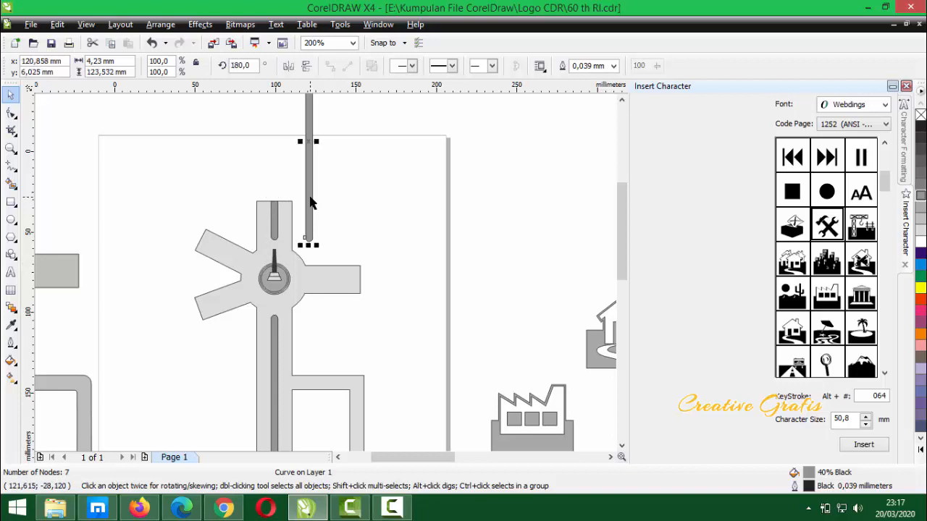
key("Delete")
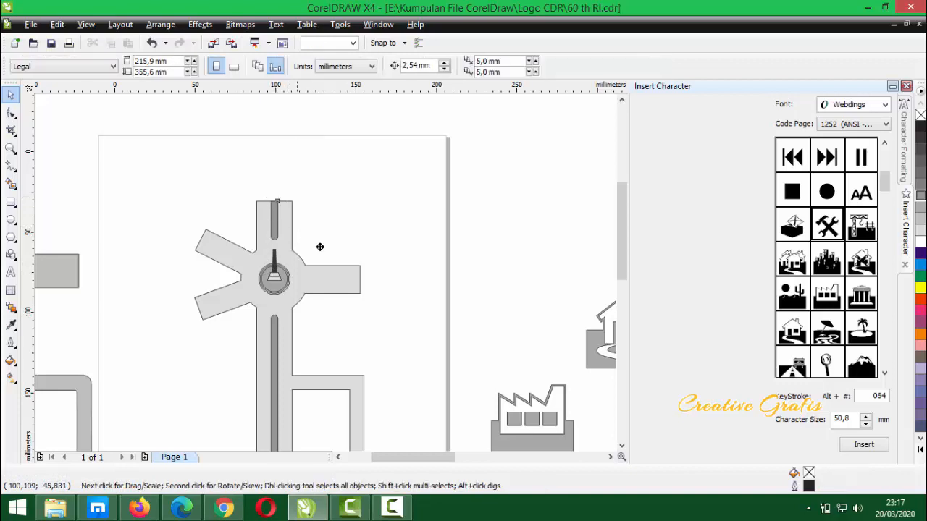
Place a copy of the upper arm's dark strip on the right arm, rotated by 90 degrees
key("ctrl+z")
scroll(344, 267, "up", 2)
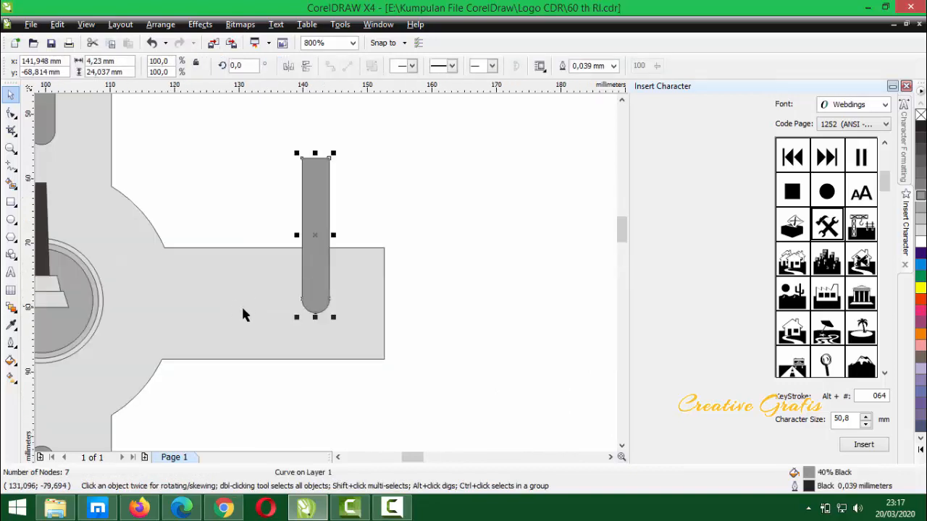
left_click(236, 65)
type("90")
key("Return")
left_click_drag(348, 238, 353, 282)
Mirror the rotated strip horizontally and move it so its flat end meets the right arm's outer edge
key("F10")
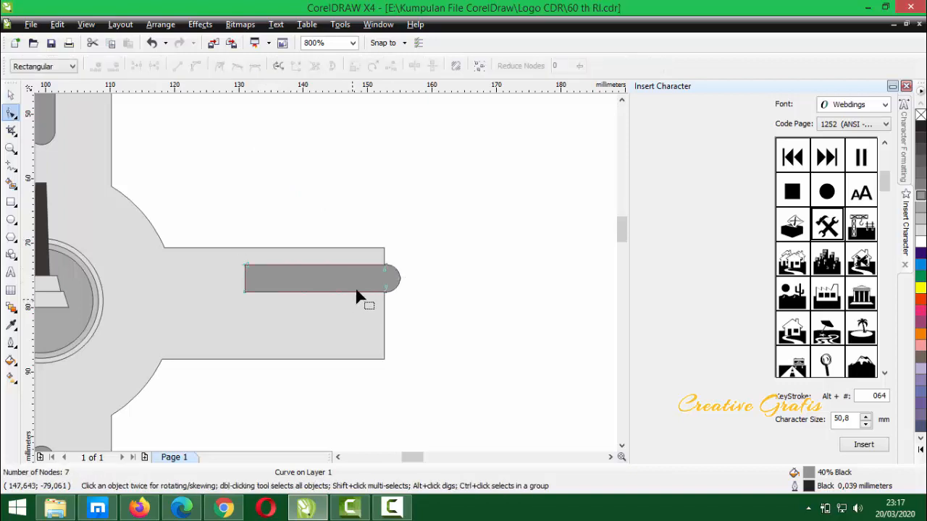
left_click(11, 94)
left_click_drag(345, 286, 356, 311)
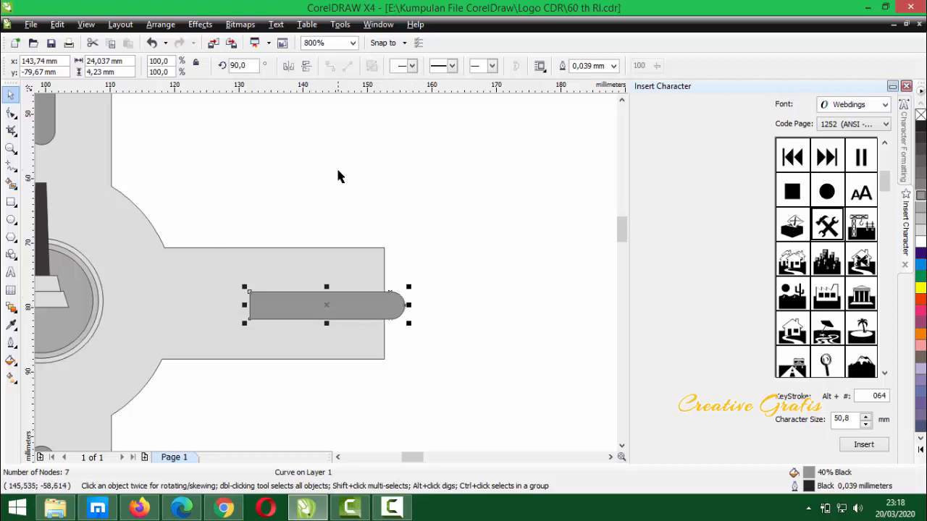
left_click(372, 190)
left_click(345, 297)
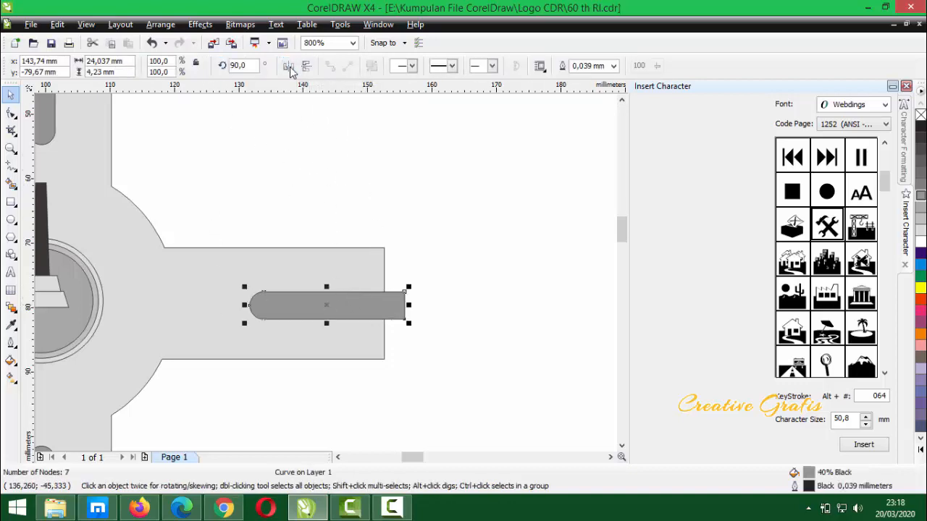
left_click_drag(386, 310, 368, 309)
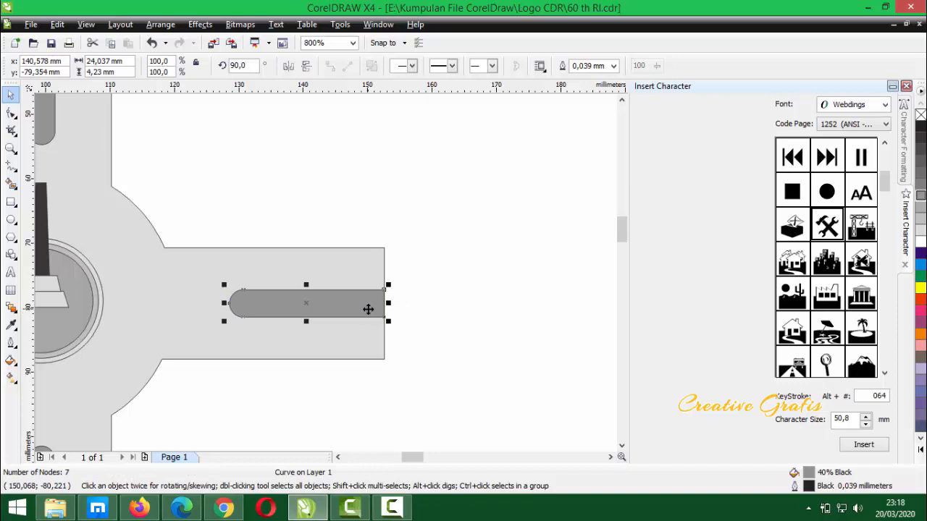
Add a vertical guideline at the outer edge of the right arm
scroll(367, 309, "up", 2)
scroll(343, 278, "down", 4)
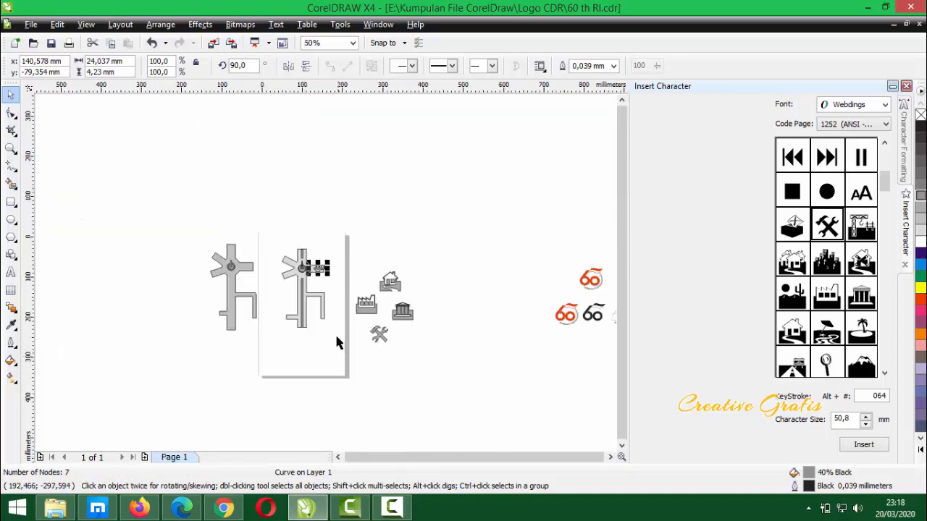
scroll(333, 268, "up", 1)
scroll(331, 262, "down", 1)
left_click(331, 229)
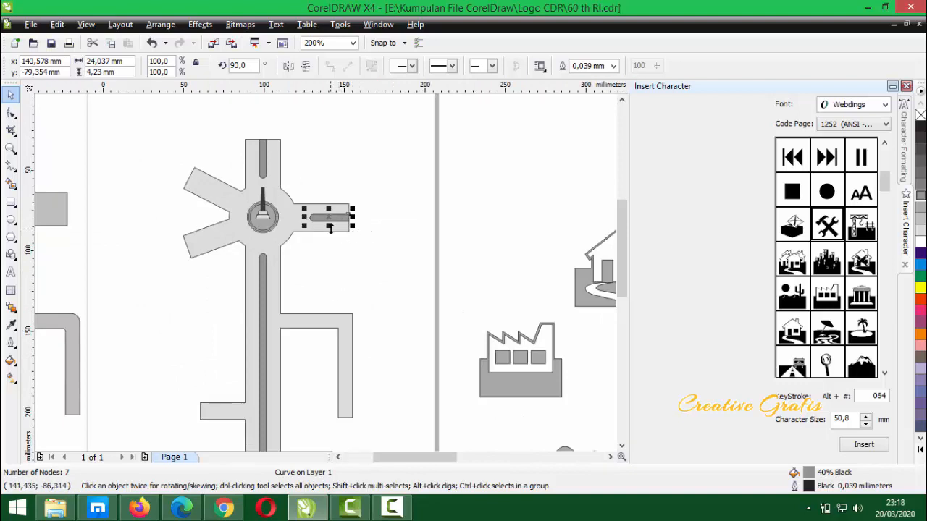
scroll(329, 228, "up", 1)
scroll(346, 312, "down", 1)
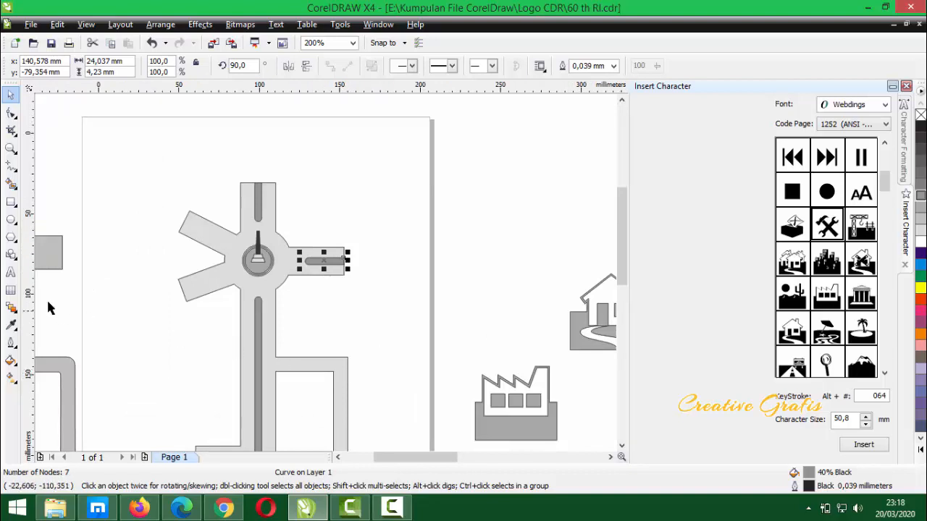
left_click_drag(32, 297, 344, 349)
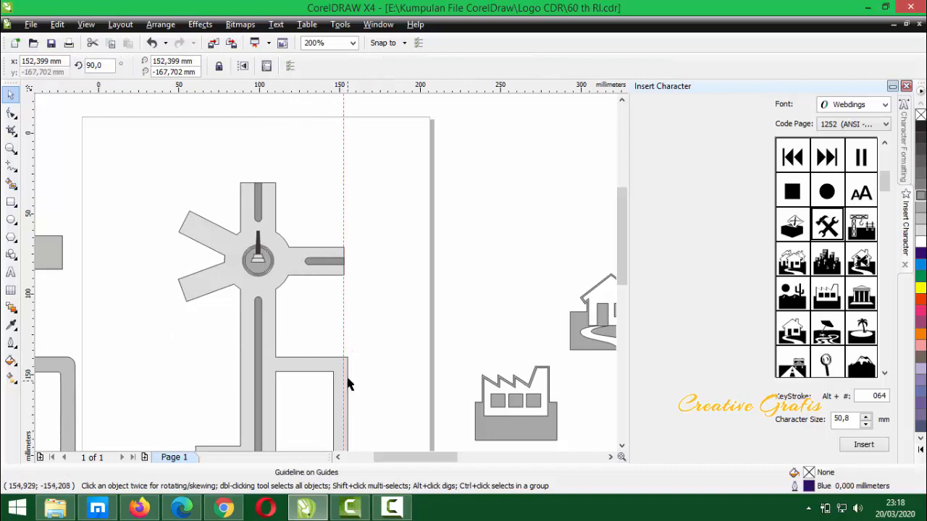
Shift the right arm's strip inward, then align it to the right edge of the light gray figure
scroll(349, 324, "up", 1)
left_click_drag(275, 163, 245, 159)
left_click(305, 143, "shift")
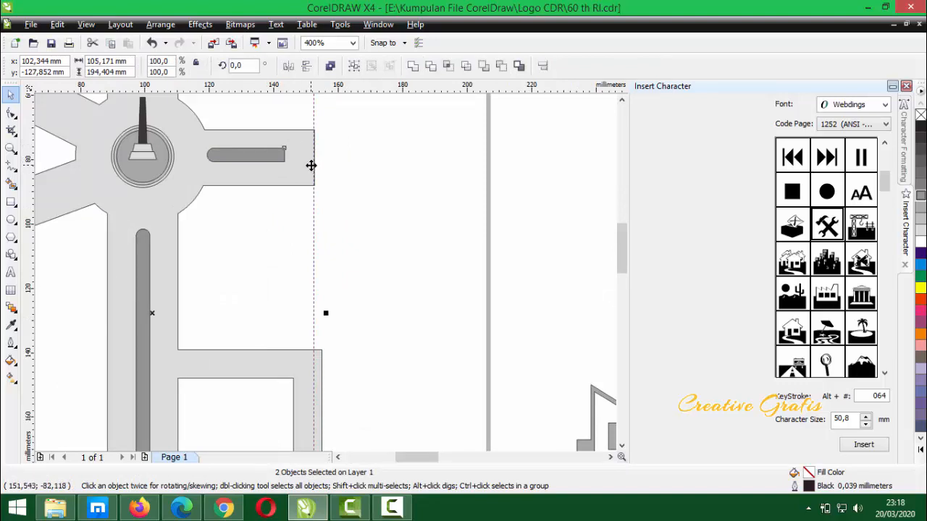
key("r")
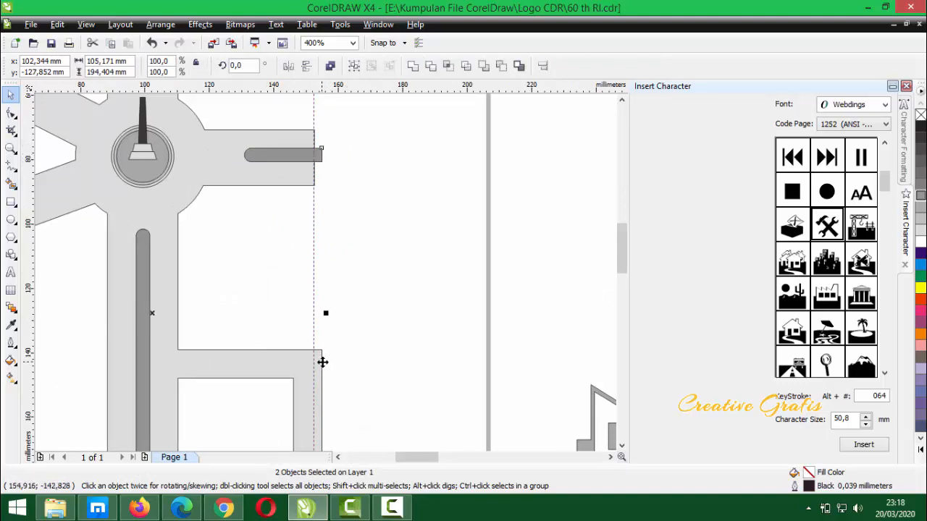
left_click(336, 170)
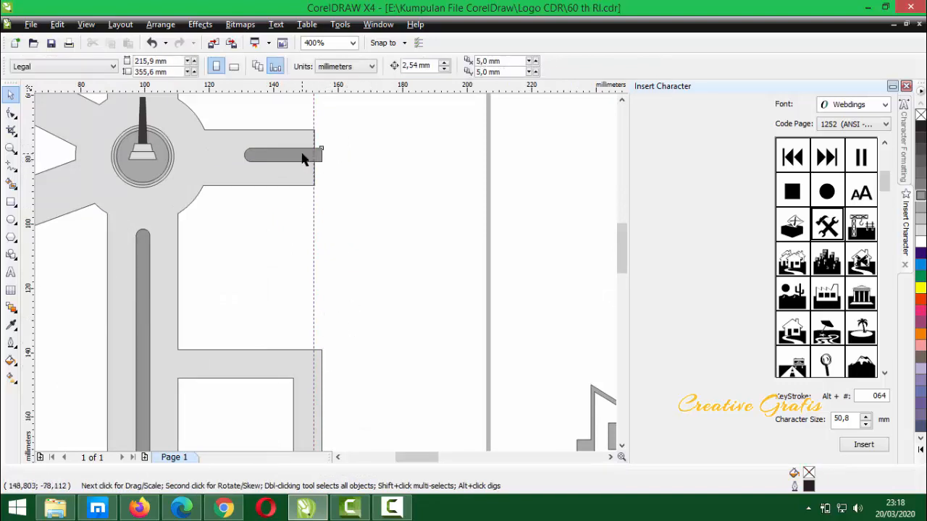
Move the right arm's strip slightly down to centre it between the arm's upper and lower edges
left_click(270, 160)
scroll(285, 157, "up", 1)
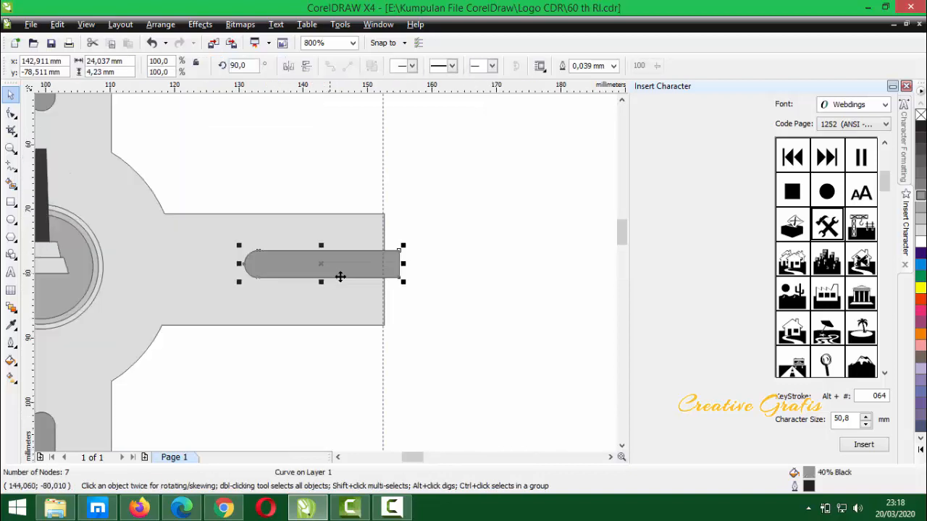
scroll(358, 275, "up", 1)
left_click_drag(324, 265, 324, 270)
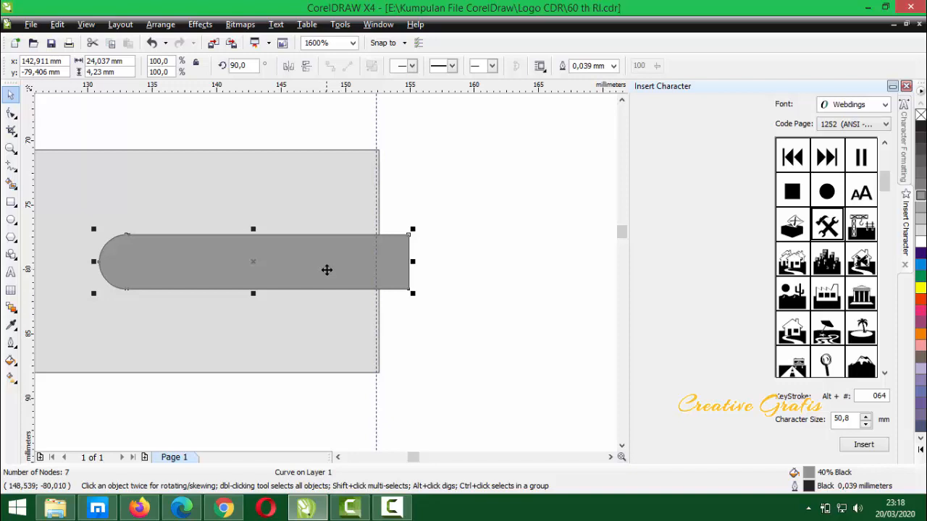
scroll(320, 275, "down", 2)
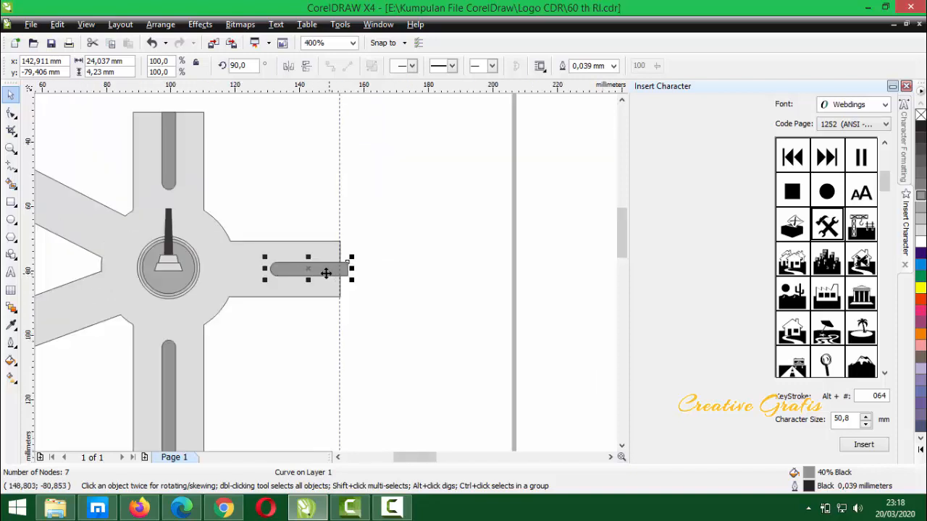
scroll(319, 272, "up", 1)
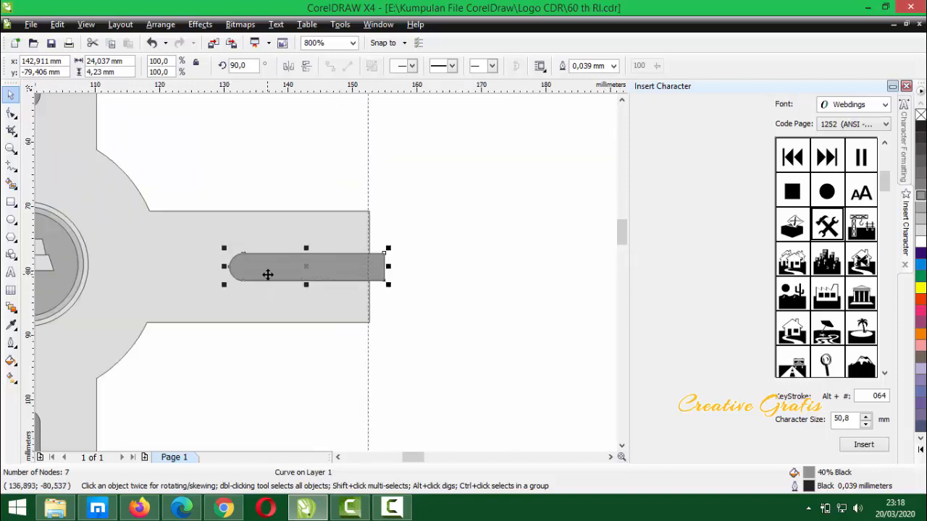
scroll(267, 274, "up", 1)
scroll(331, 273, "down", 1)
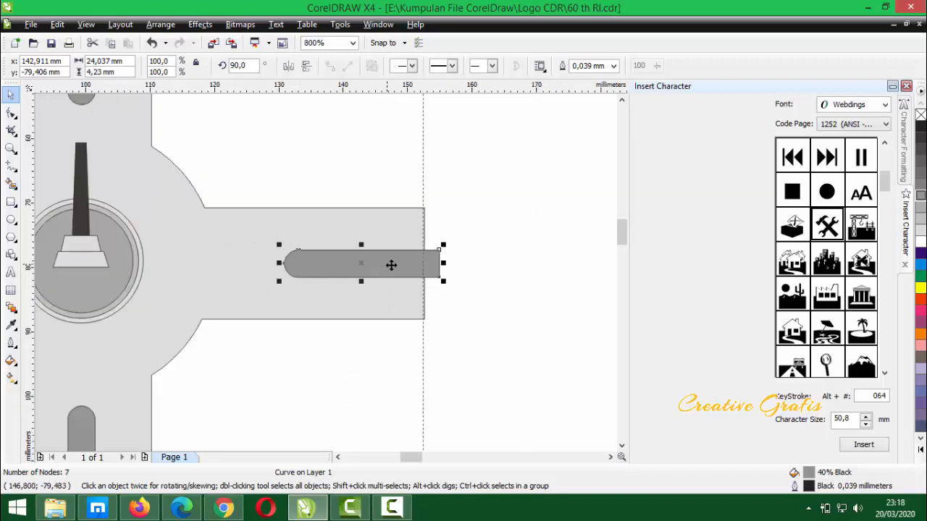
scroll(398, 267, "up", 1)
scroll(325, 271, "down", 1)
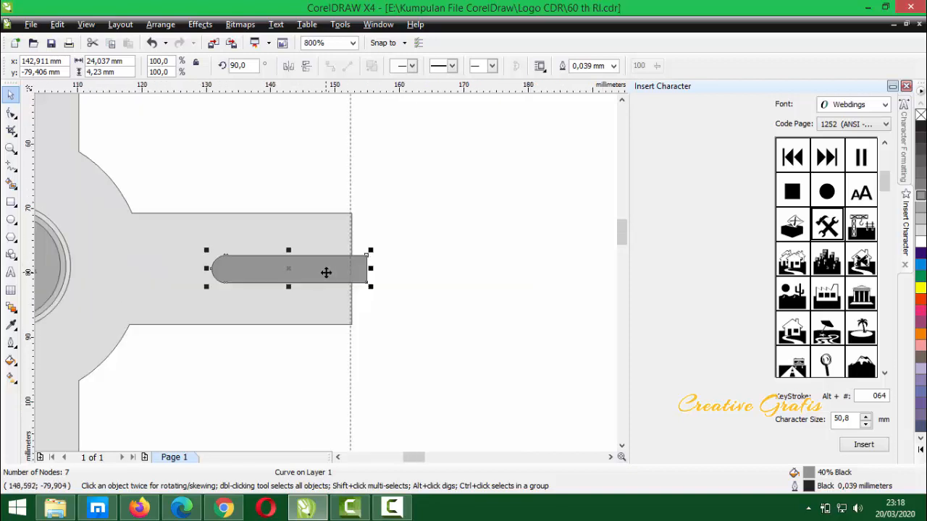
Nudge the strip about 7.6 mm toward the hub so it lies fully inside the right arm
key("Left")
key("Left")
key("Left")
key("Left")
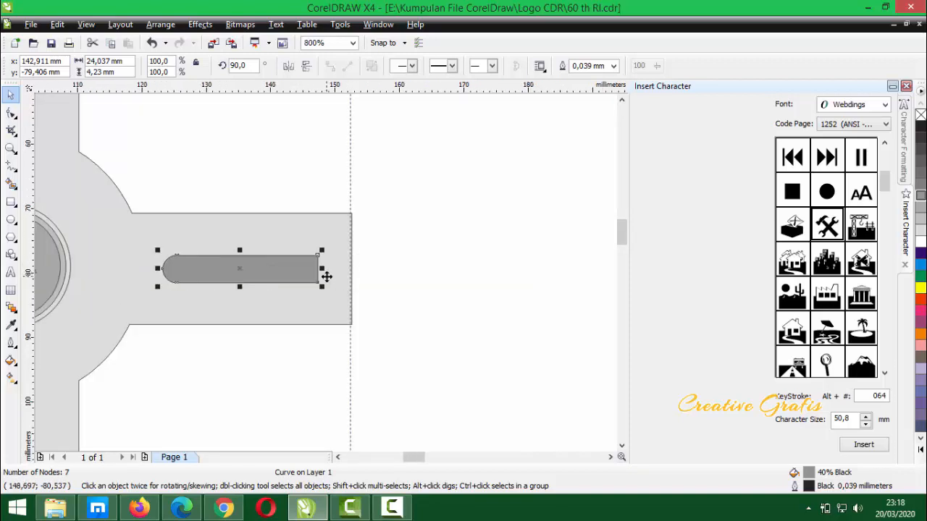
key("Right")
Stretch the strip's flat end outward past the guideline and the right arm's outer edge
scroll(300, 277, "up", 1)
key("F10")
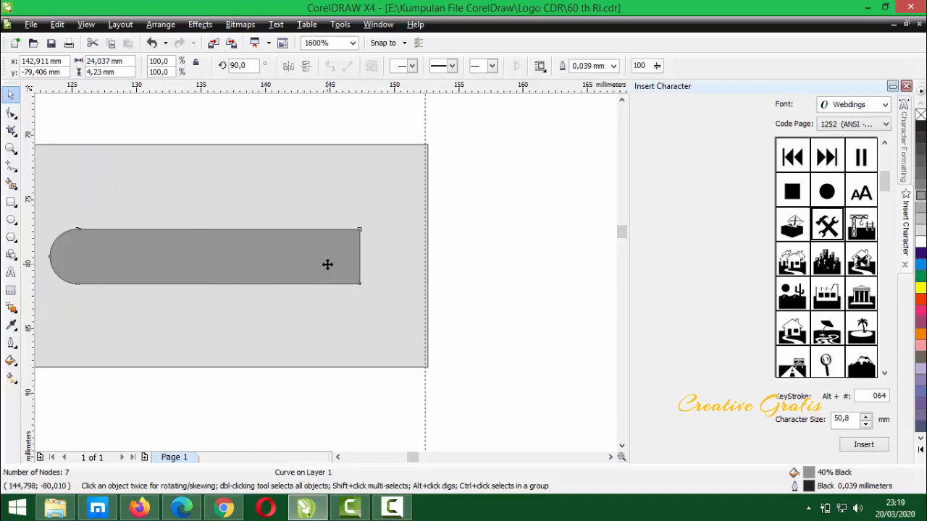
left_click_drag(333, 201, 473, 285)
left_click(10, 97)
left_click(495, 211)
Intersect the extended strip with the light gray figure and delete the original strip that sticks out
left_click(286, 257)
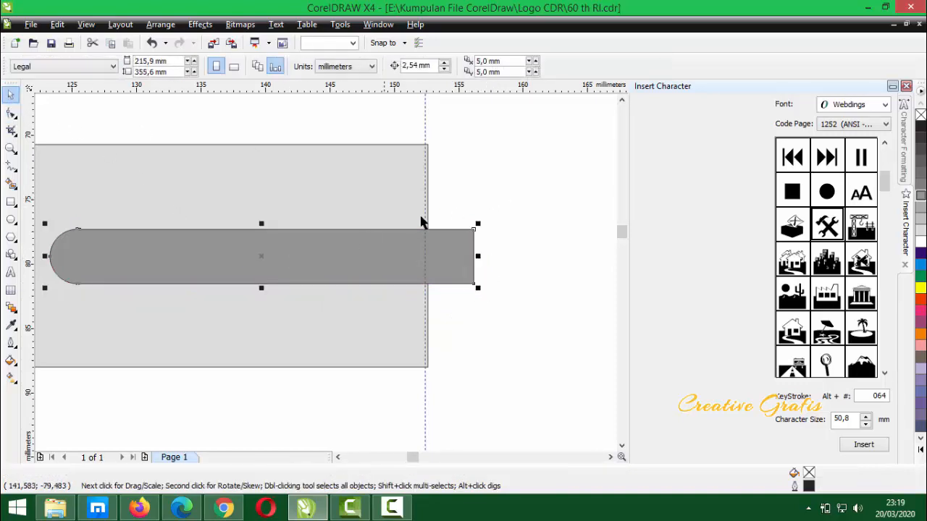
left_click(362, 178, "shift")
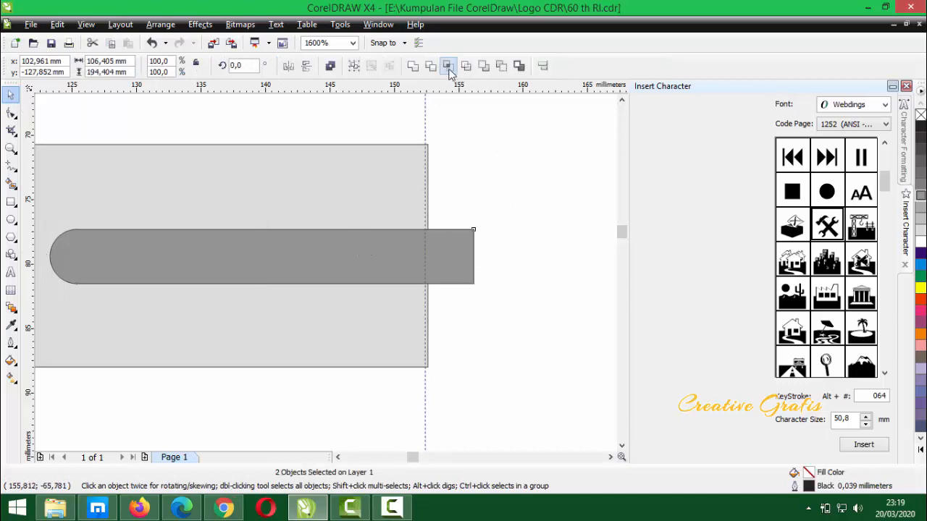
left_click(448, 67)
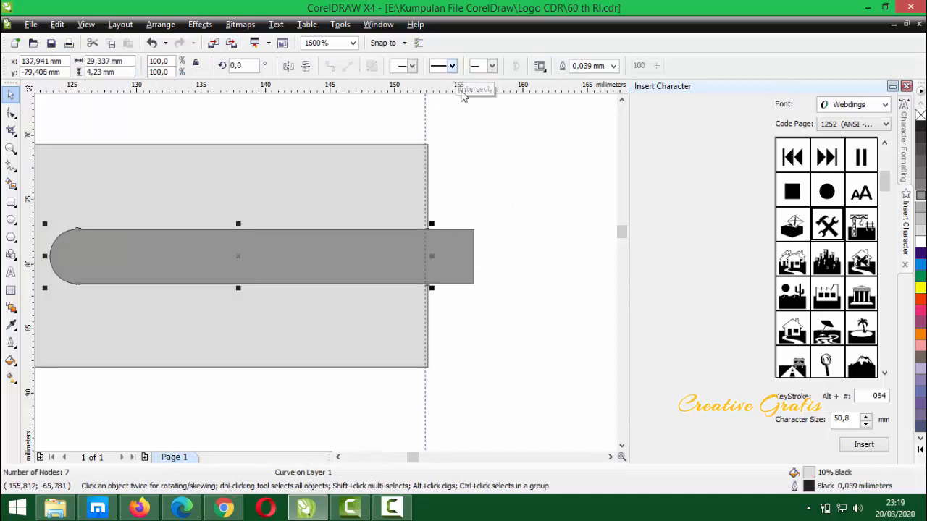
left_click(458, 288)
left_click(457, 262)
key("Delete")
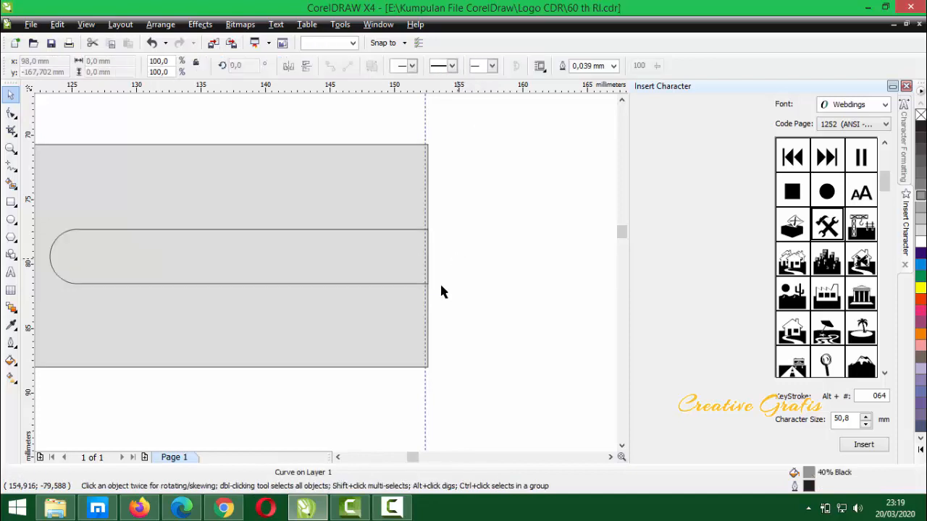
Fill the intersected strip in the right arm with 40% Black
left_click(349, 257)
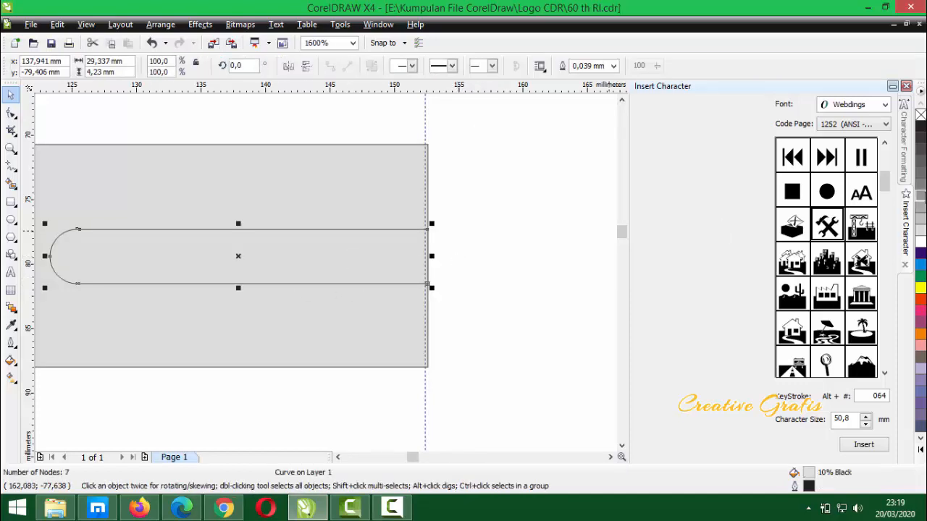
left_click(921, 197)
left_click(487, 293)
scroll(325, 275, "down", 1)
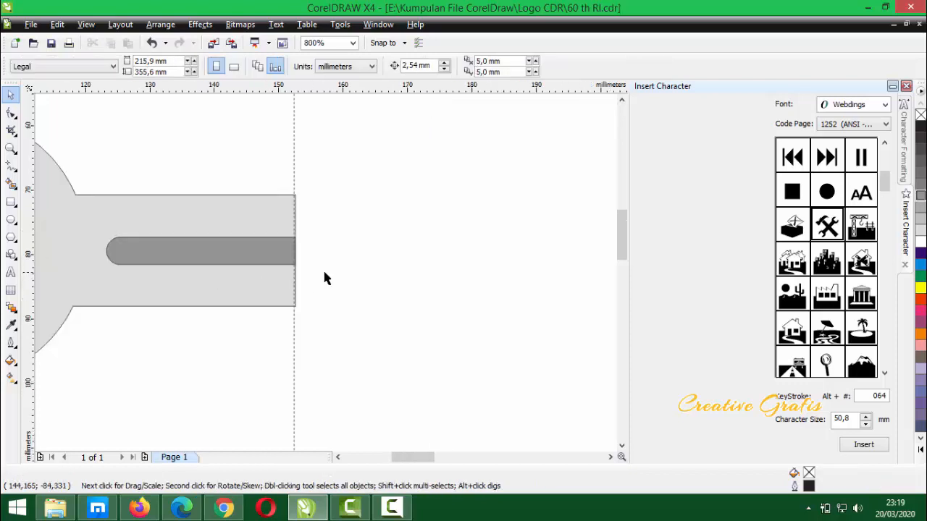
scroll(325, 277, "down", 2)
scroll(326, 278, "up", 1)
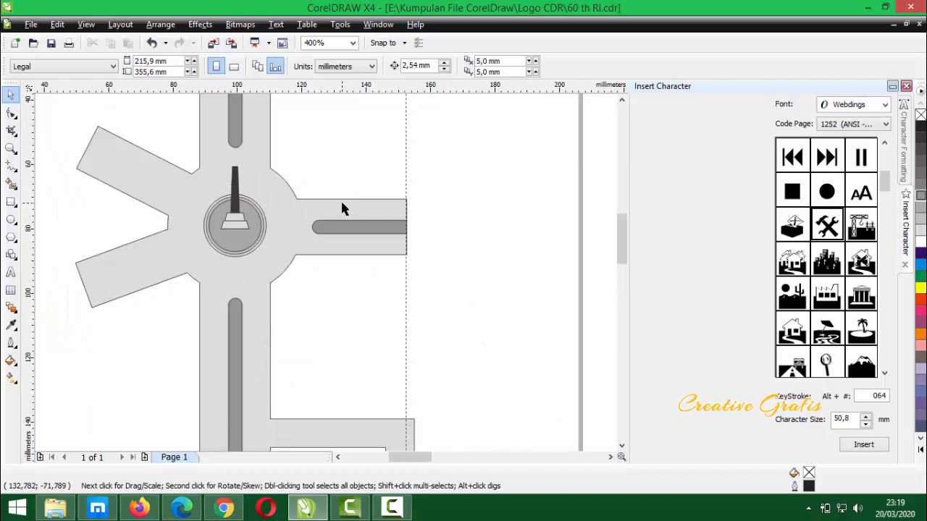
Move the house symbol beside the figure's lower right bracket and scale it down to 43.4%
scroll(325, 275, "down", 2)
scroll(305, 282, "up", 2)
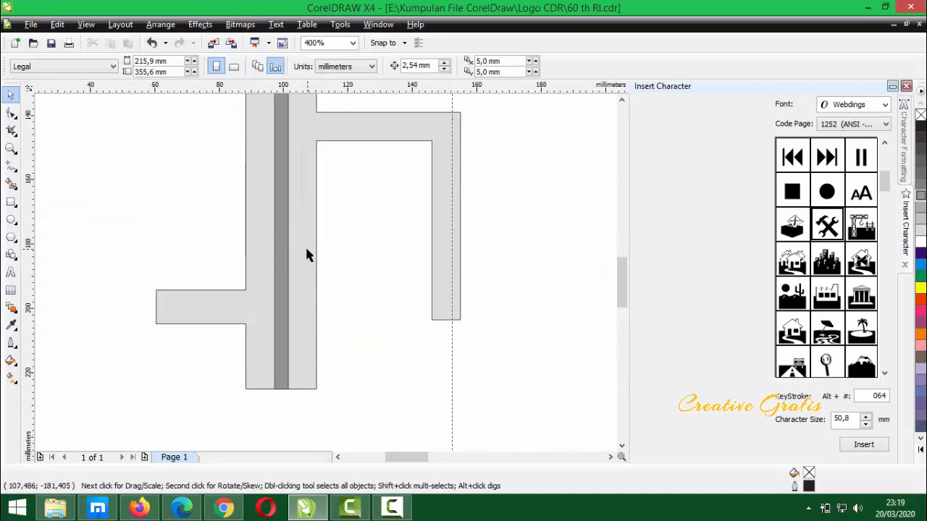
scroll(306, 253, "down", 1)
scroll(325, 275, "down", 2)
scroll(325, 275, "up", 1)
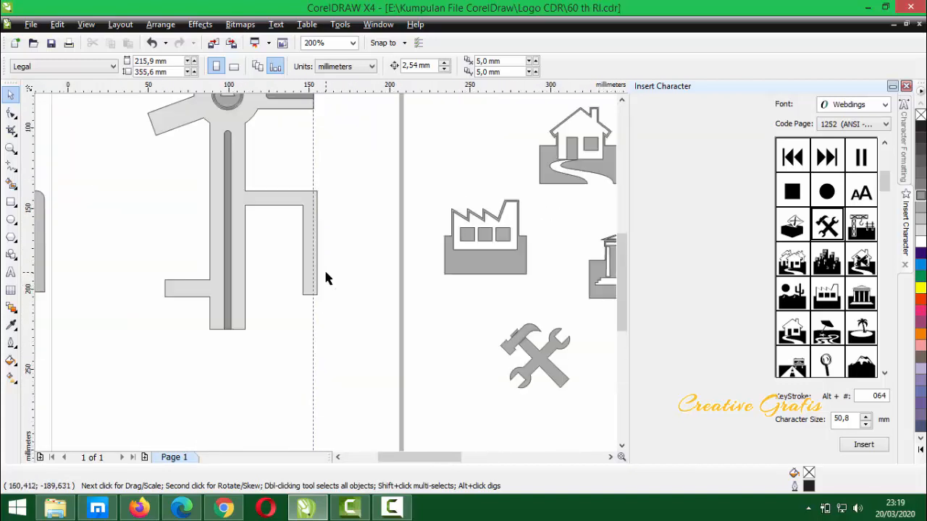
scroll(324, 272, "down", 1)
left_click_drag(463, 223, 348, 261)
scroll(347, 262, "up", 1)
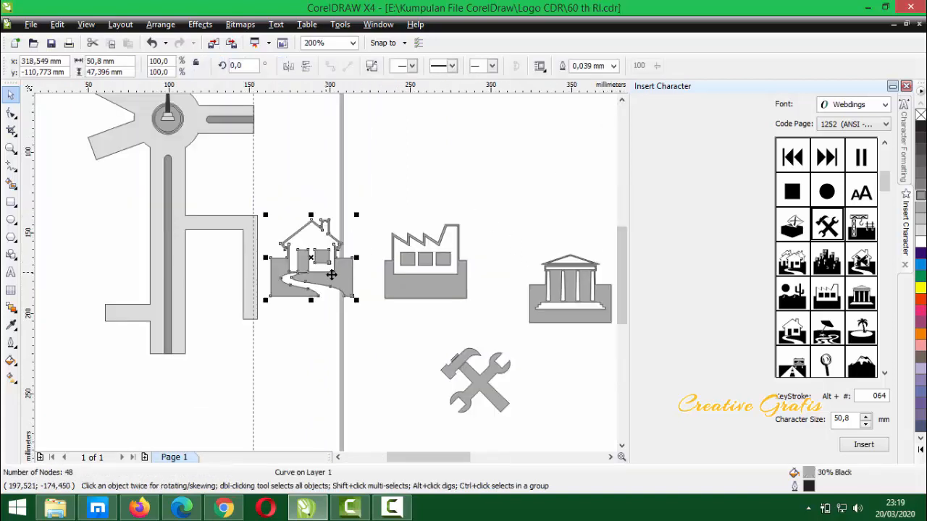
left_click_drag(357, 216, 283, 274)
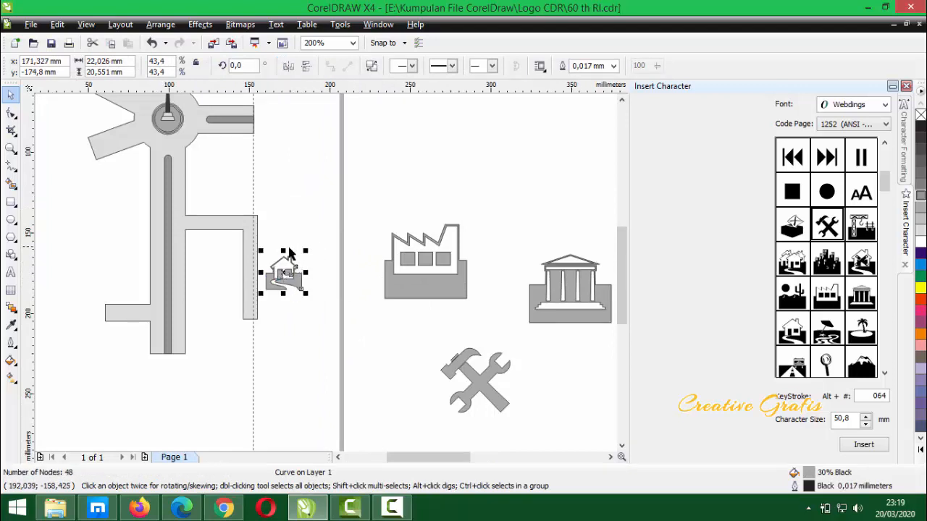
left_click(298, 212)
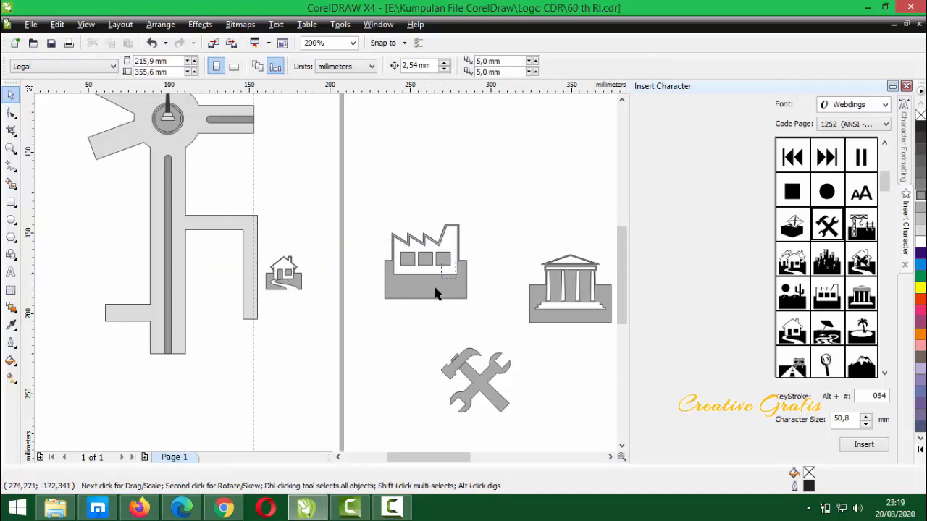
Move the factory symbol to the space above the figure's lower right bracket and scale it down
left_click_drag(457, 273, 438, 297)
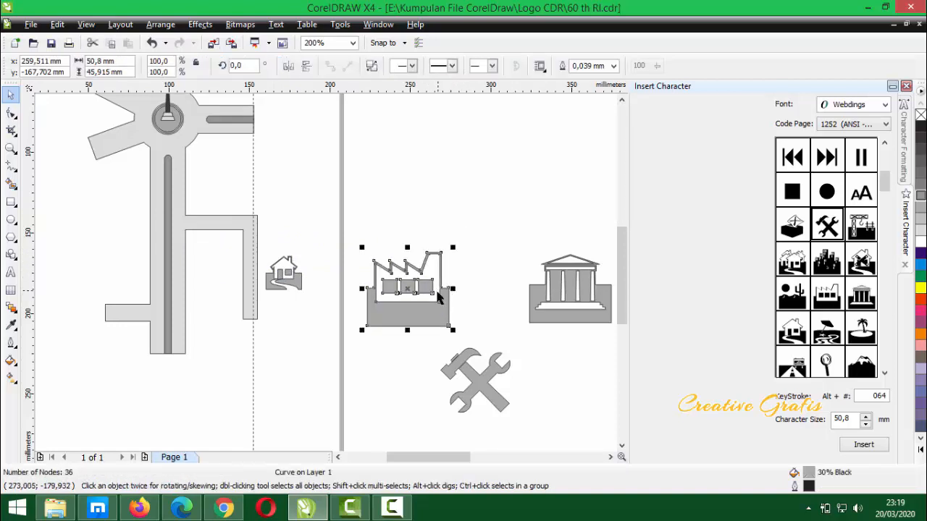
left_click(435, 295)
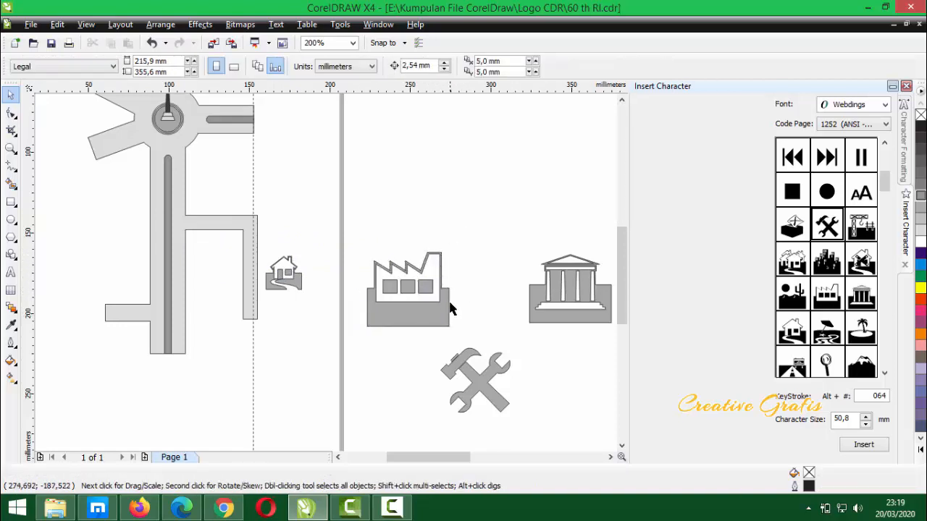
left_click_drag(447, 304, 309, 177)
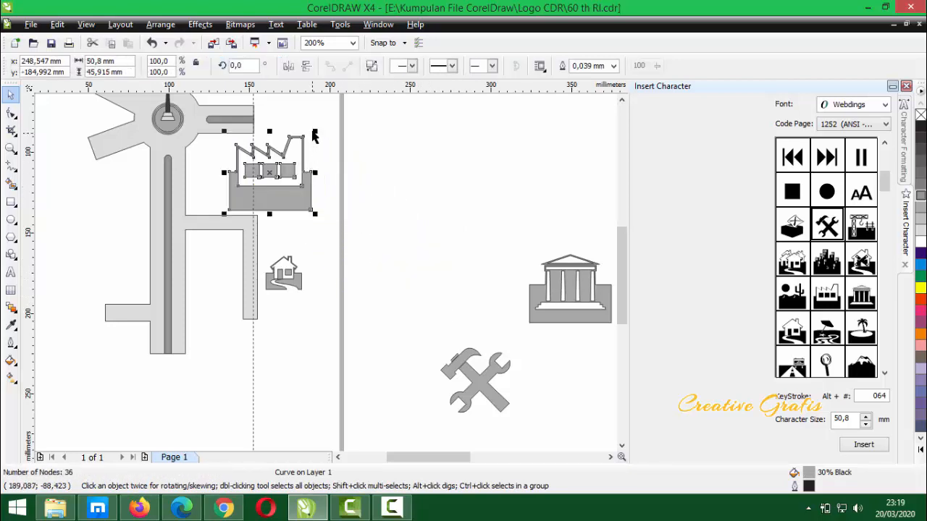
left_click_drag(314, 131, 256, 184)
Duplicate the small factory symbol directly beside the original, above the lower right bracket
scroll(247, 197, "up", 1)
left_click_drag(315, 289, 339, 285)
right_click(344, 286)
Bottom-align and group the two factory symbols, and scale the group down to 84.6%
left_click_drag(437, 229, 237, 306)
key("b")
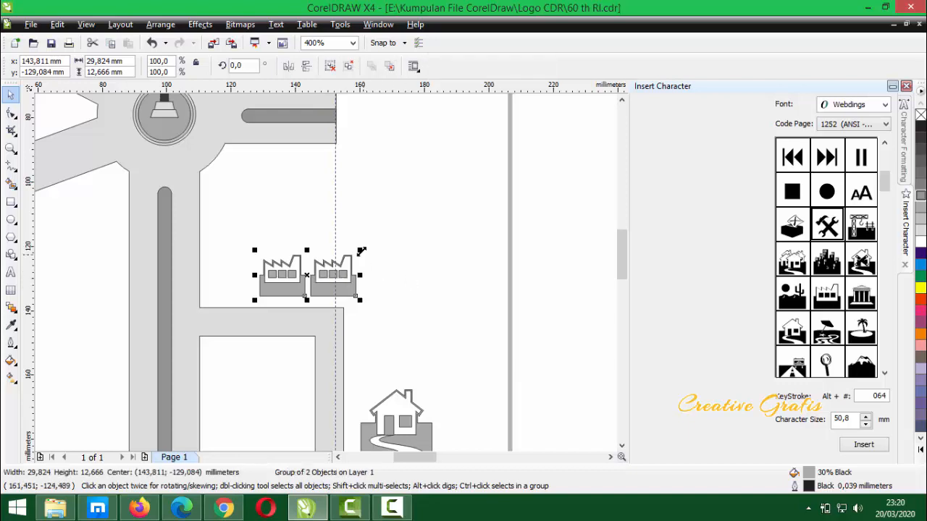
left_click_drag(359, 251, 348, 258)
scroll(378, 399, "down", 1)
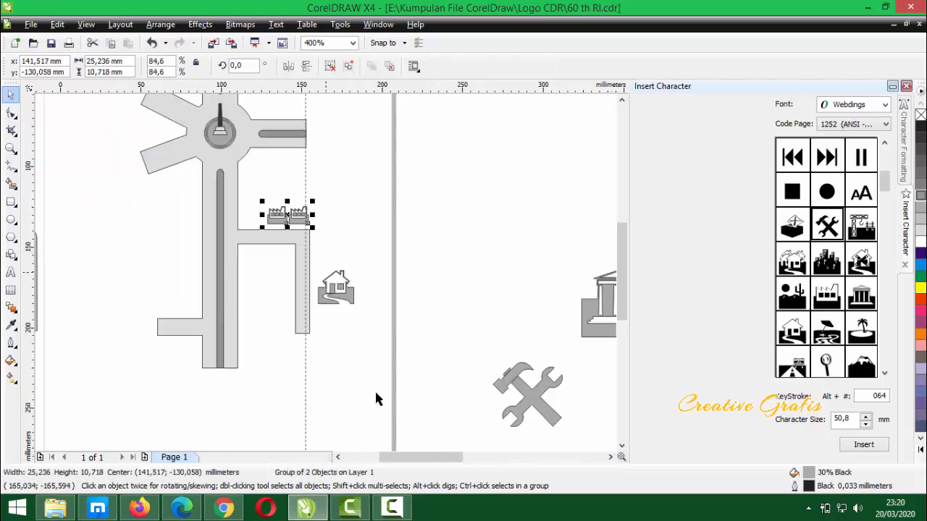
Move the house symbol slightly closer to the bracket and fill it with Red
left_click_drag(341, 296, 337, 296)
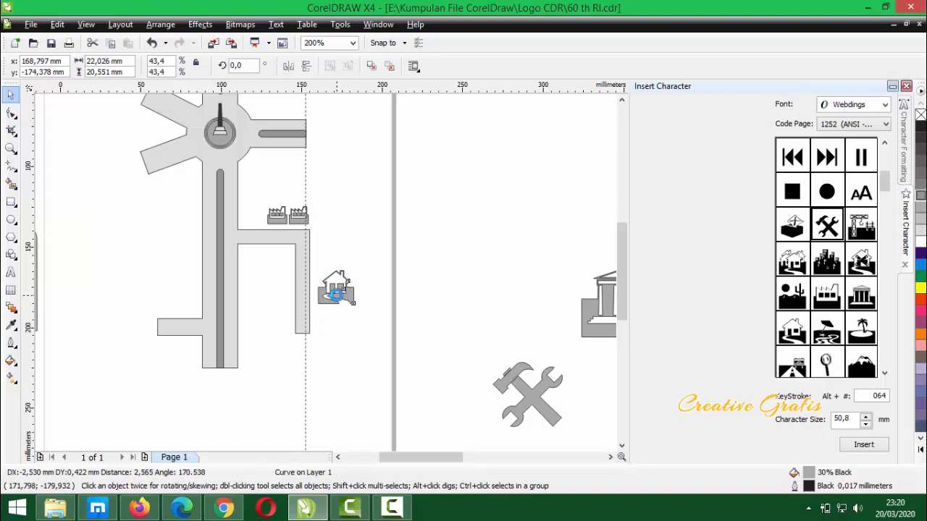
left_click(920, 299)
left_click(506, 288)
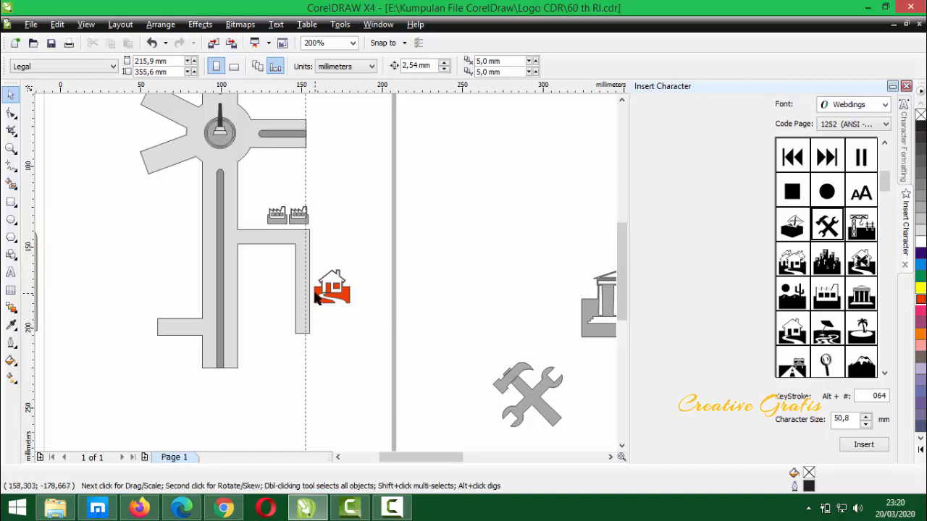
Examine the placement of the house and factory symbols around the bracket against the reference figure
scroll(322, 289, "down", 1)
scroll(326, 277, "down", 1)
scroll(326, 275, "up", 2)
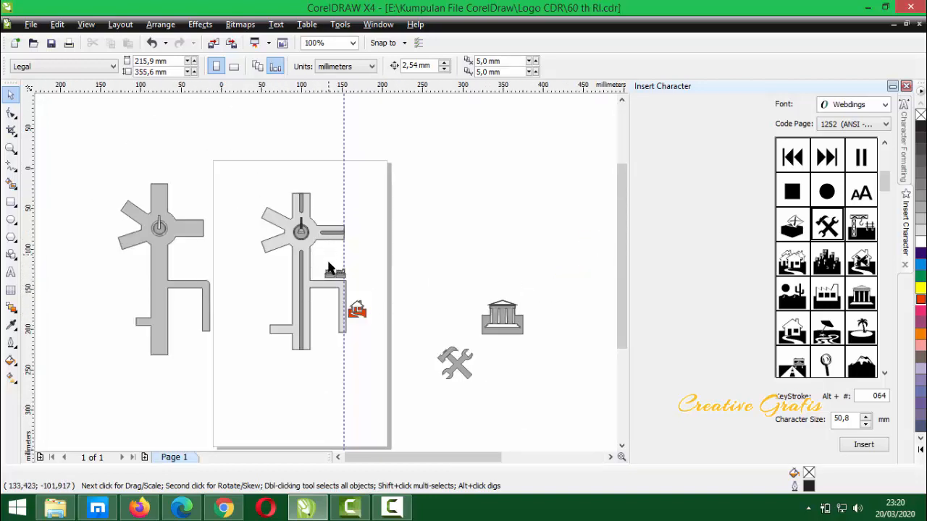
scroll(325, 274, "up", 1)
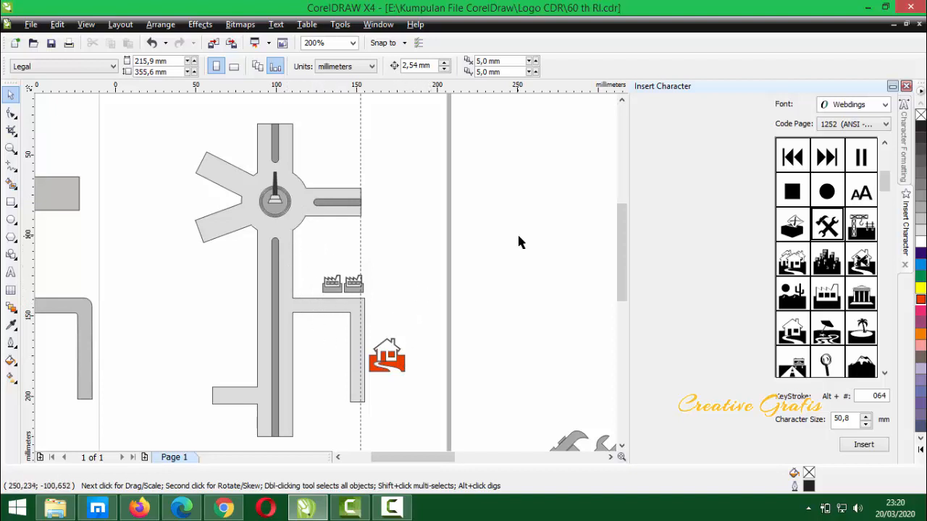
left_click(402, 370)
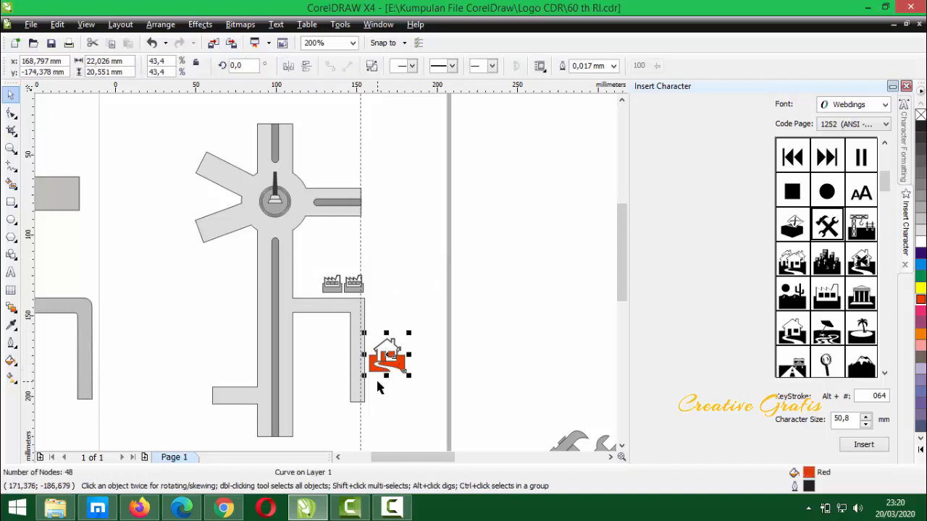
scroll(367, 370, "up", 1)
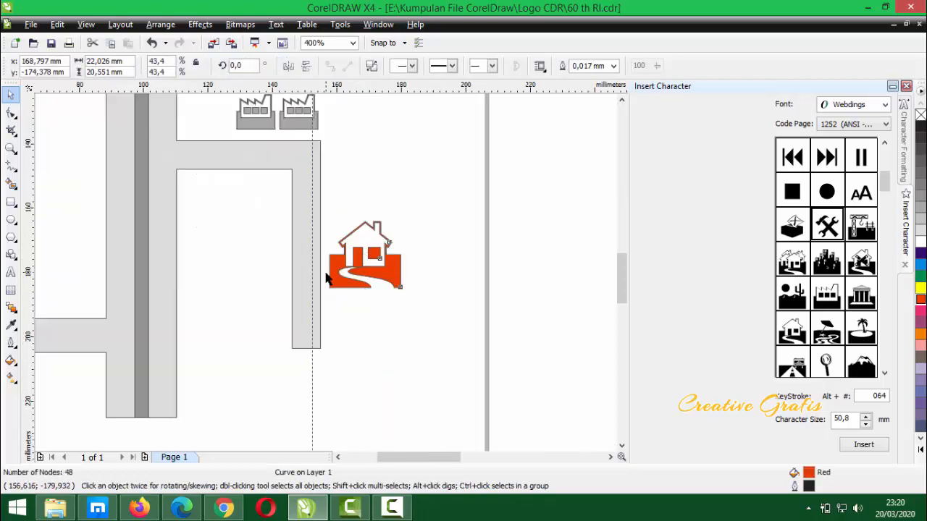
scroll(326, 276, "down", 1)
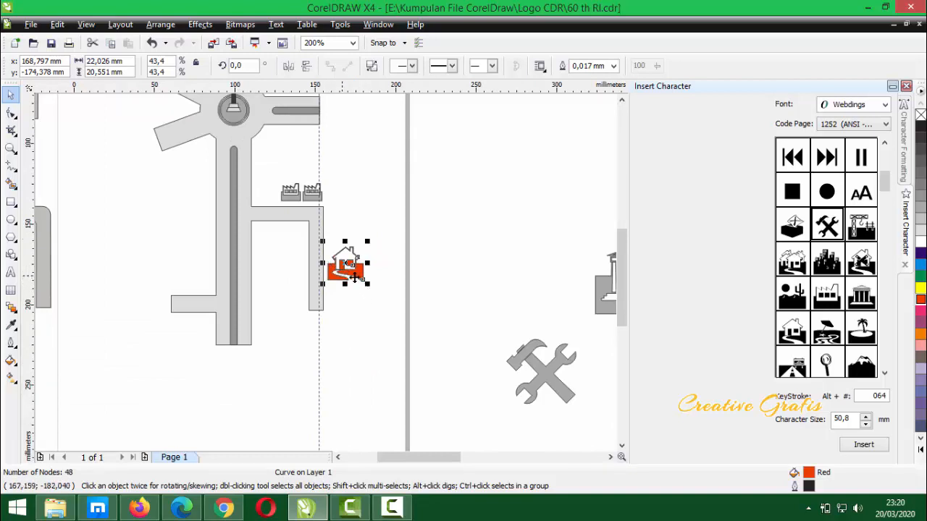
scroll(333, 274, "down", 1)
scroll(323, 267, "up", 1)
Place the temple symbol beside the stem above the lower left arm, scaled to 44%, and fill it with 60% Black
left_click_drag(577, 296, 127, 245)
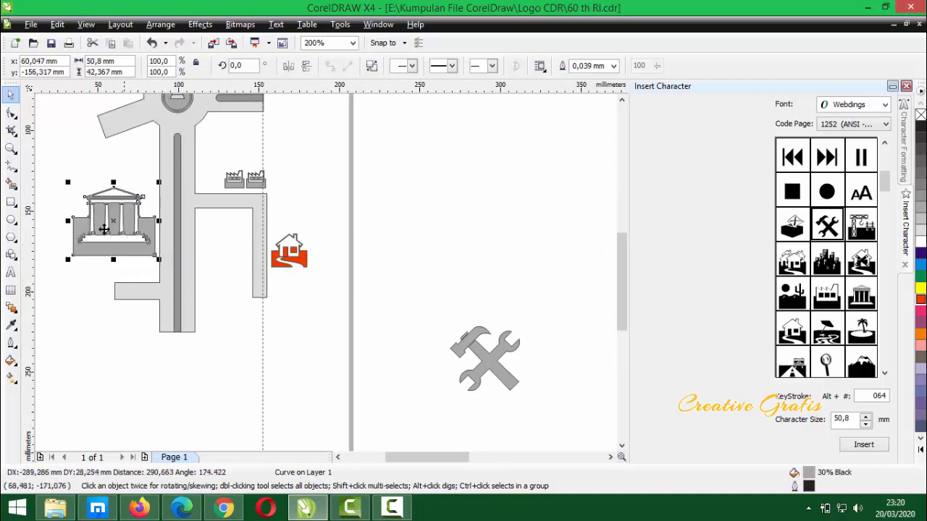
left_click_drag(68, 181, 81, 217)
left_click_drag(131, 245, 125, 235)
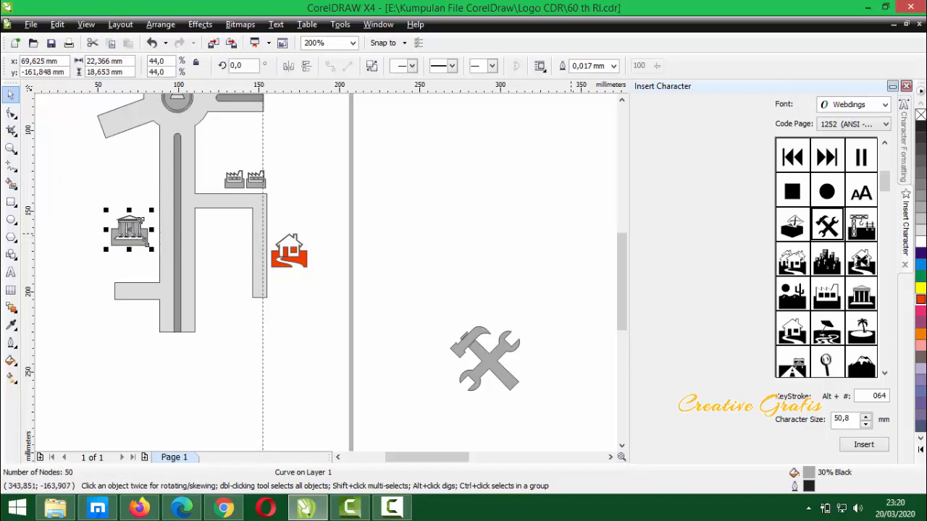
left_click(500, 178)
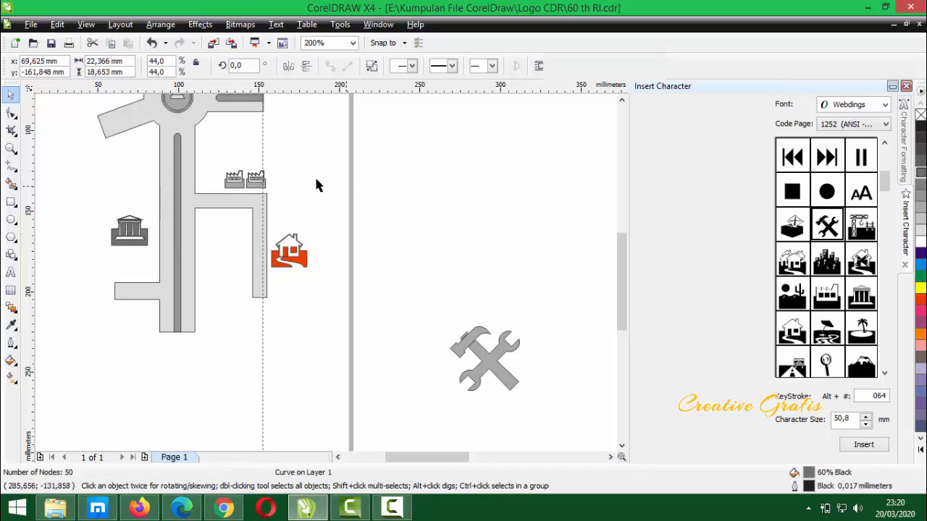
Move the hammer-and-wrench symbol inside the lower right bracket and scale it down to a small icon
left_click_drag(496, 369, 240, 263)
scroll(240, 263, "up", 1)
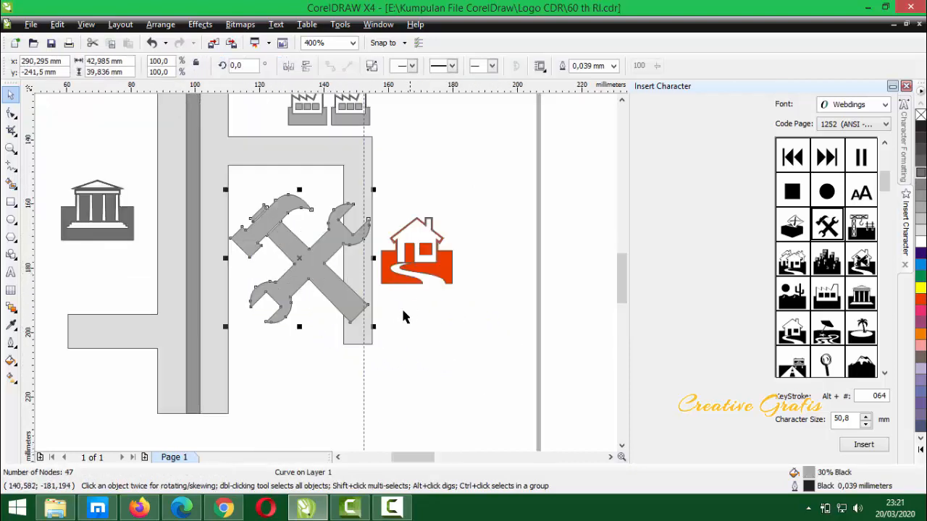
left_click_drag(372, 326, 319, 262)
left_click(497, 322)
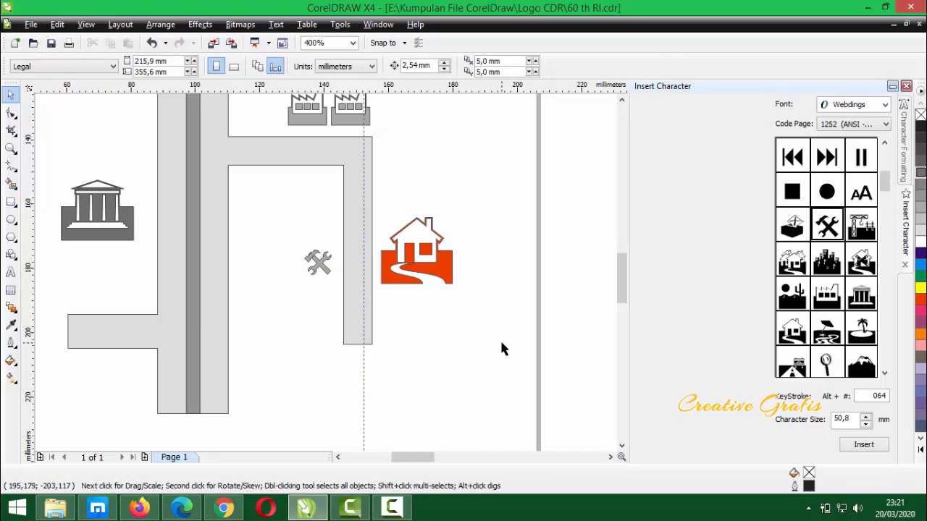
scroll(406, 311, "down", 2)
scroll(258, 210, "up", 1)
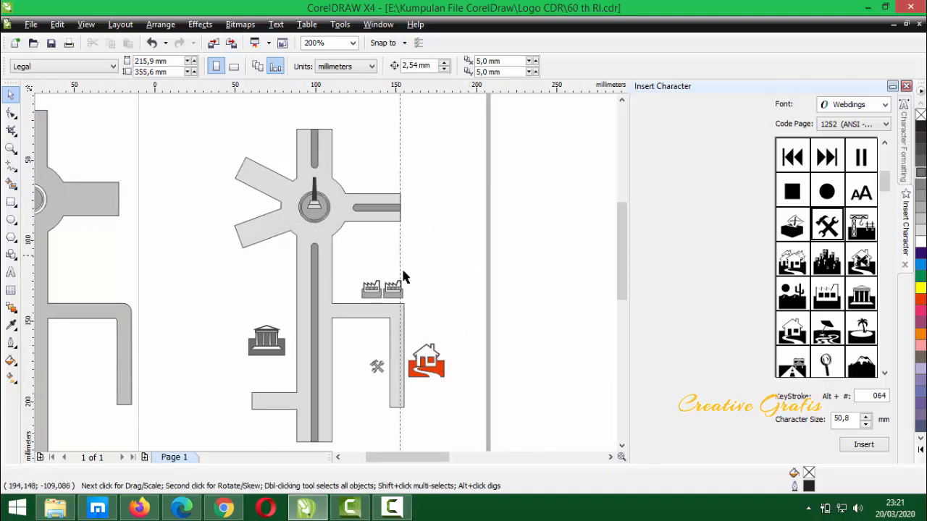
scroll(387, 292, "down", 1)
scroll(338, 283, "up", 1)
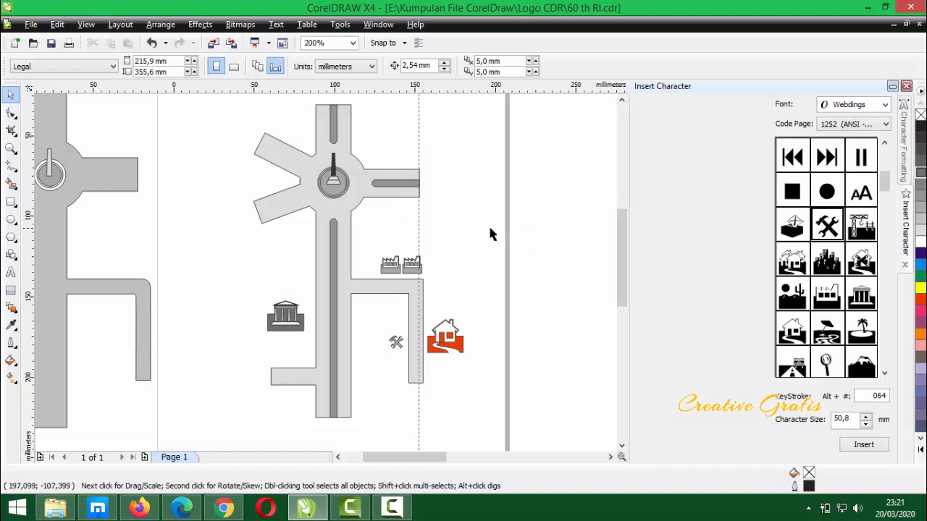
left_click(345, 194)
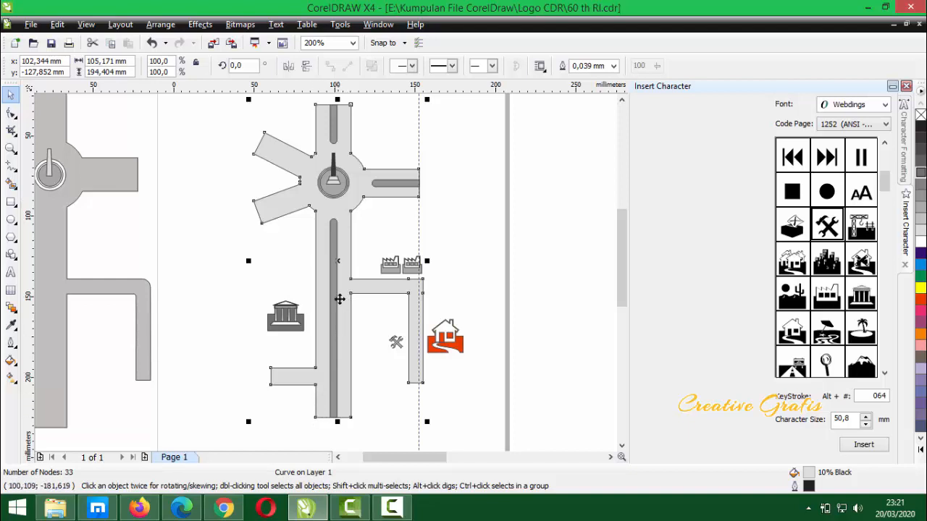
scroll(395, 241, "down", 1)
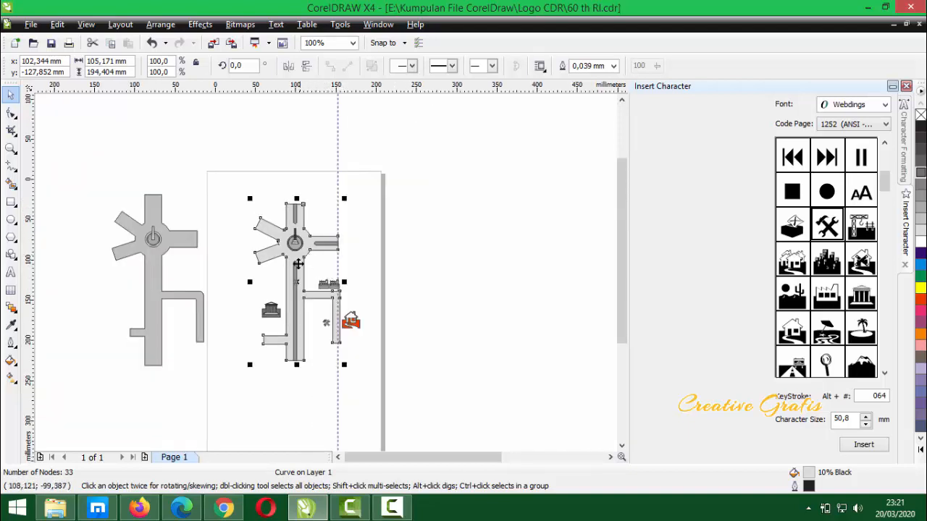
mouse_move(300, 264)
left_mouse_down()
mouse_move(368, 254)
mouse_move(480, 277)
left_mouse_up()
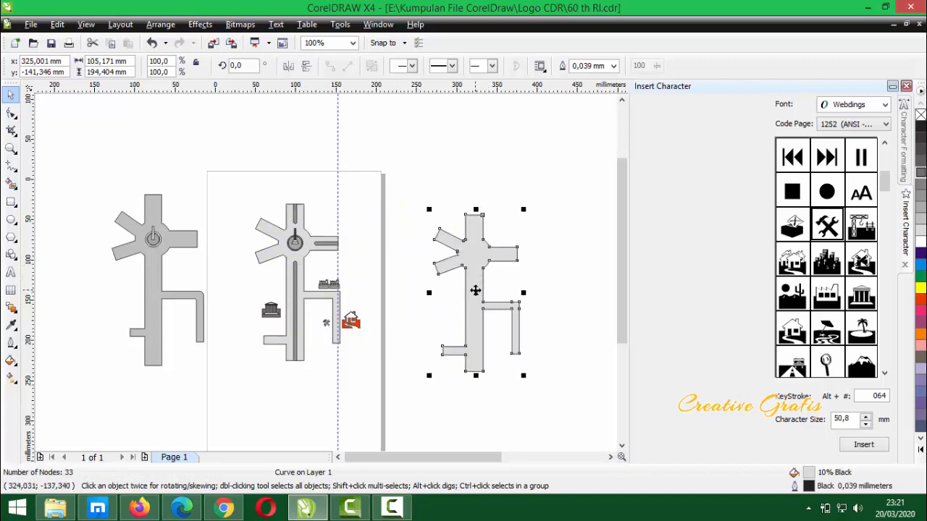
key("ctrl+z")
Duplicate the complete figure with its symbols to the right of the page and delete the old reference figure
left_click_drag(235, 187, 383, 397)
left_click_drag(300, 270, 463, 269)
left_click_drag(51, 170, 233, 385)
key("Delete")
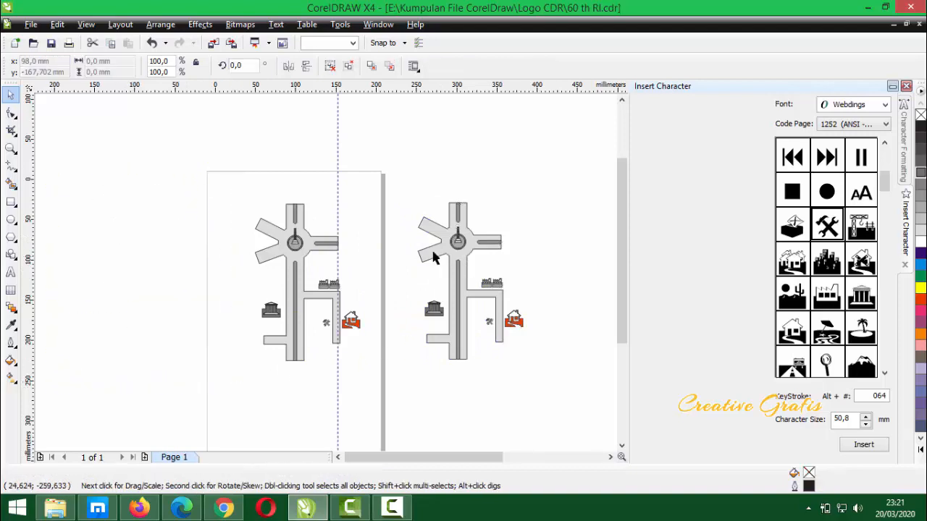
Duplicate the complete figure with its symbols into the empty space left of the page
left_click_drag(213, 166, 384, 389)
left_click_drag(300, 306, 127, 296)
left_click(427, 386)
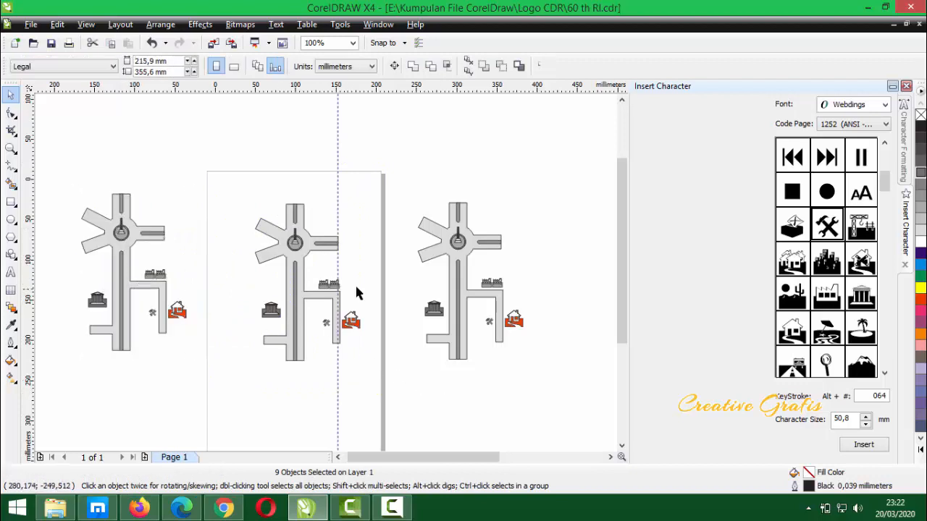
Examine the figure on the page and its duplicates on both sides
scroll(296, 304, "up", 1)
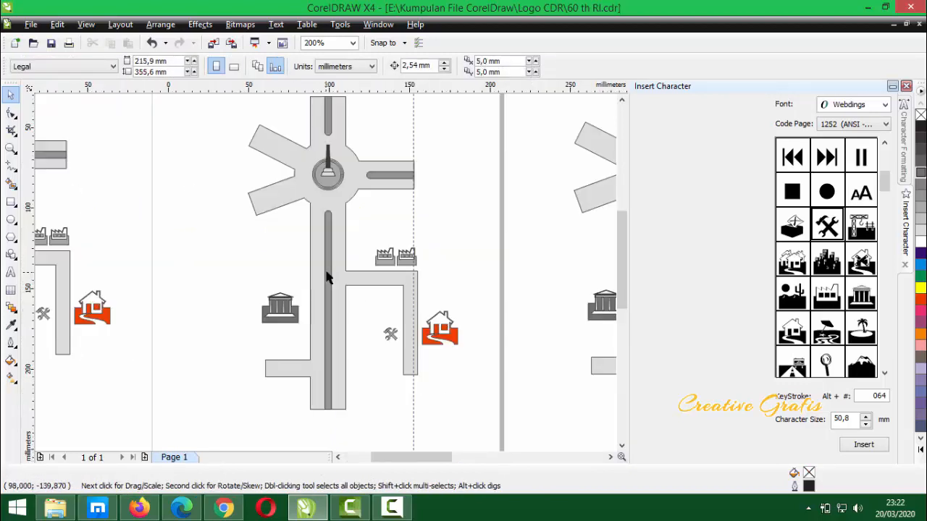
left_click(344, 207)
scroll(348, 270, "down", 1)
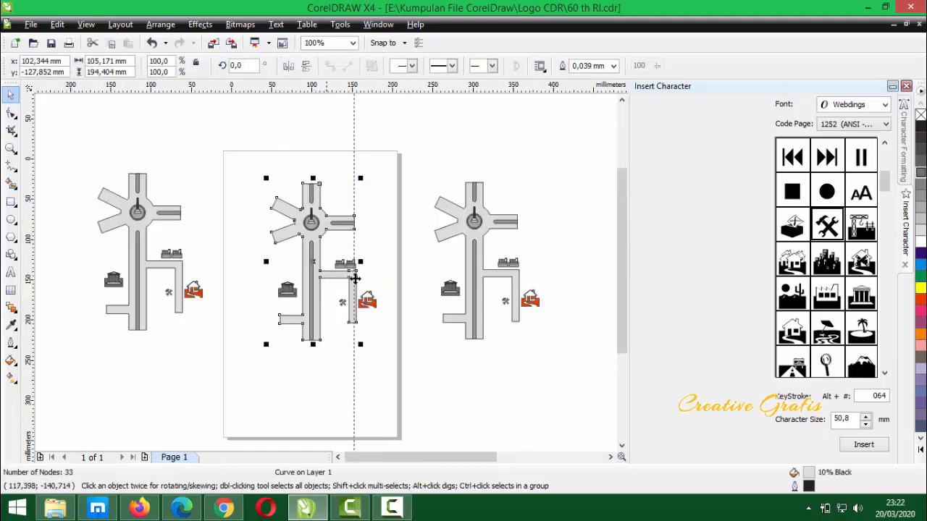
scroll(330, 270, "up", 1)
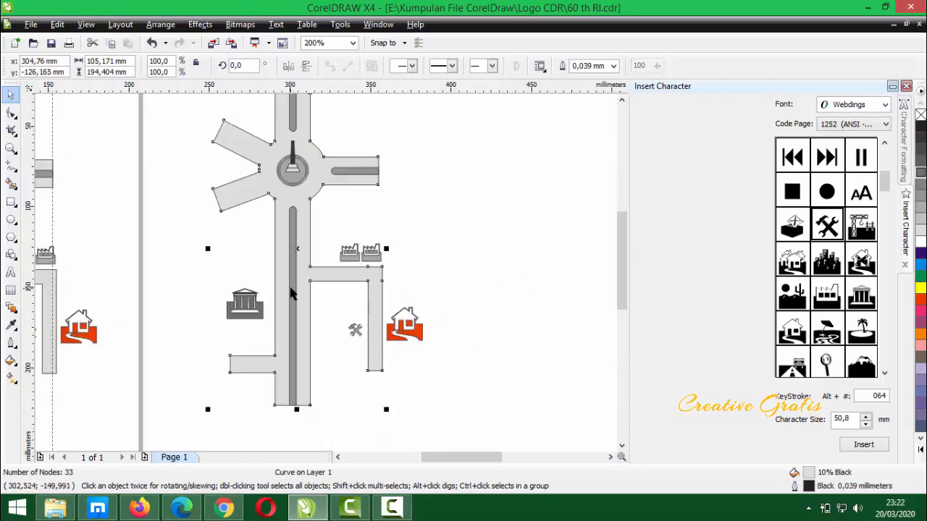
scroll(333, 273, "down", 1)
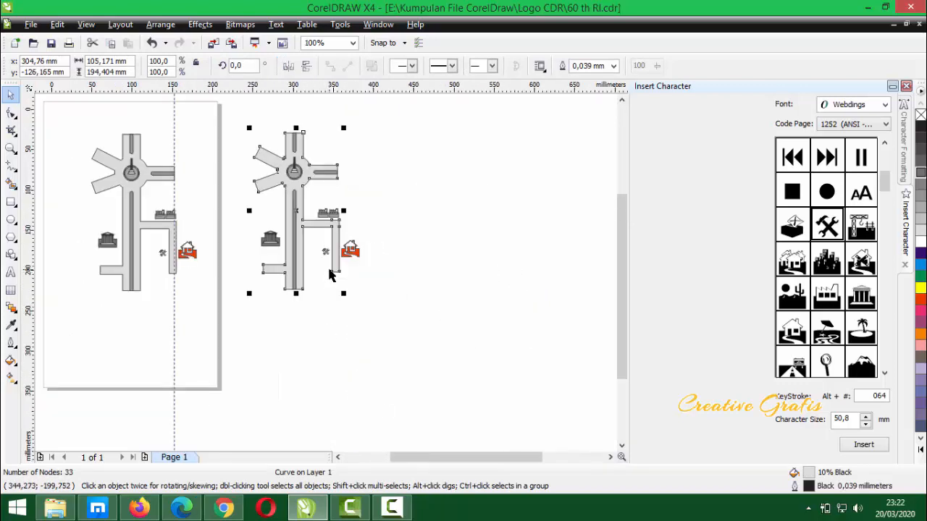
scroll(282, 268, "down", 1)
scroll(267, 211, "up", 1)
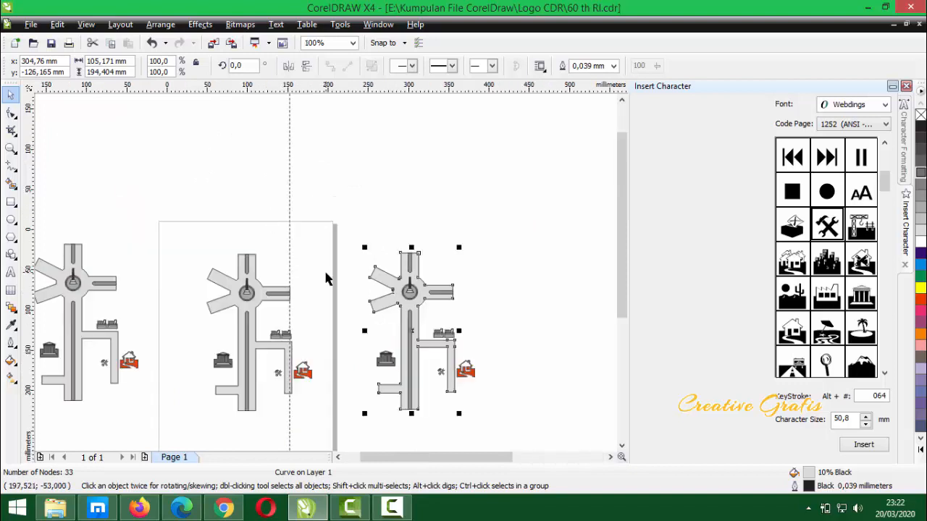
scroll(322, 257, "down", 1)
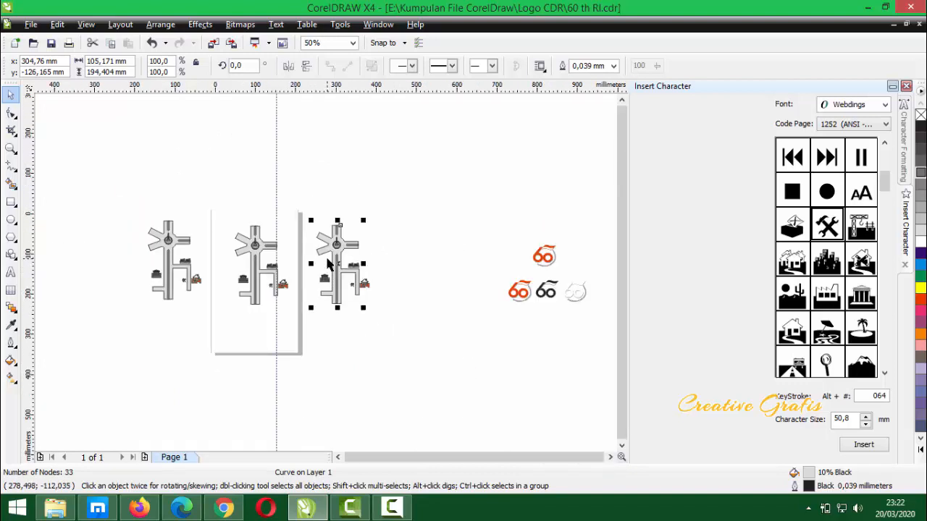
Delete both duplicates of the figure beside the page, including their symbols
key("Delete")
left_click_drag(118, 201, 204, 308)
key("Delete")
left_click_drag(409, 196, 310, 335)
key("Delete")
scroll(297, 286, "up", 1)
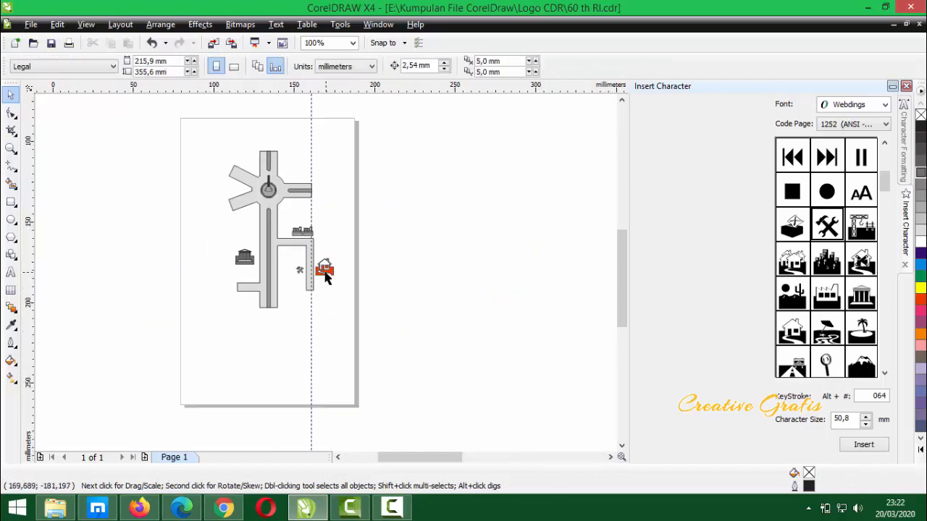
scroll(324, 274, "up", 3)
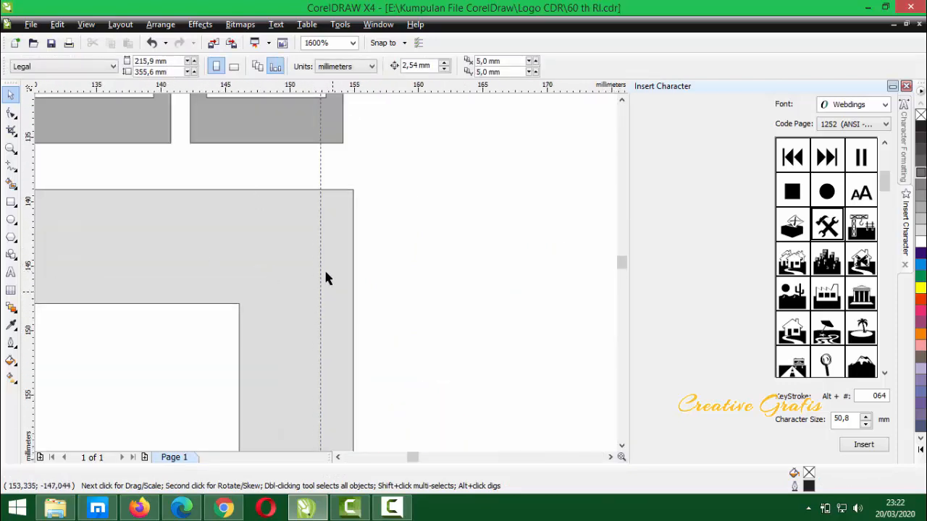
Add a node on each side of the inner corner where the branch road bends towards the house
scroll(329, 282, "down", 3)
scroll(326, 269, "up", 2)
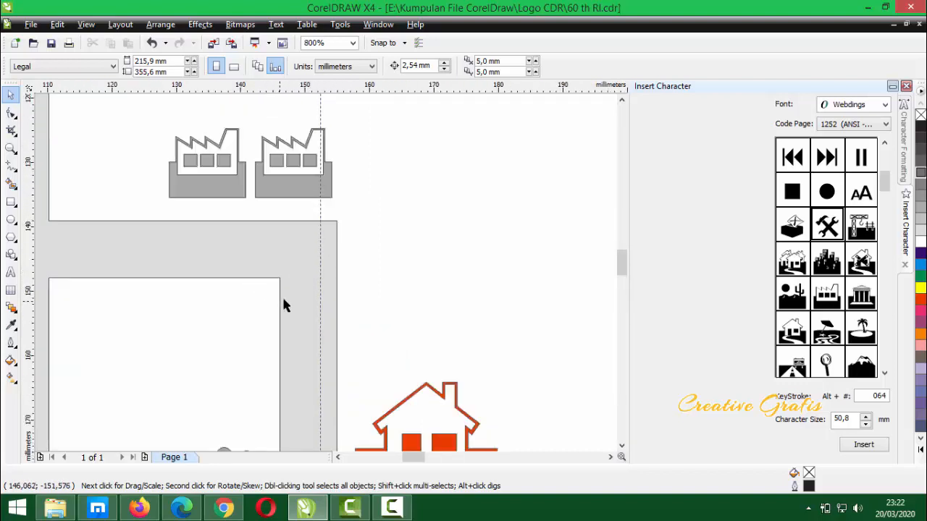
scroll(304, 286, "up", 1)
left_click(344, 250)
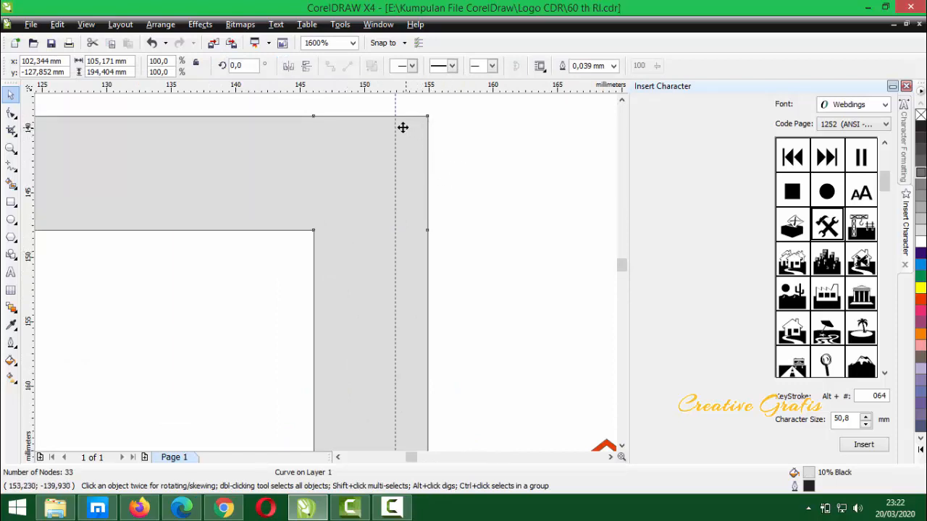
scroll(267, 378, "down", 1)
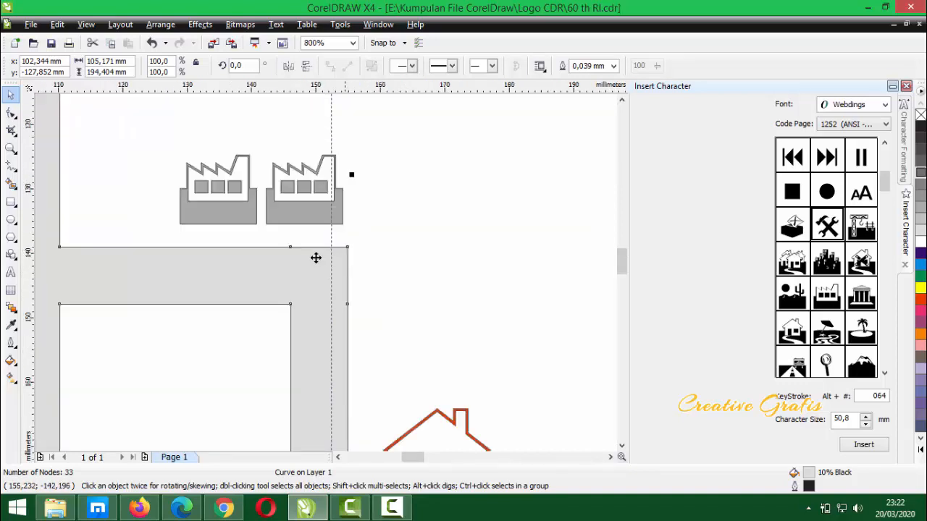
scroll(314, 308, "up", 2)
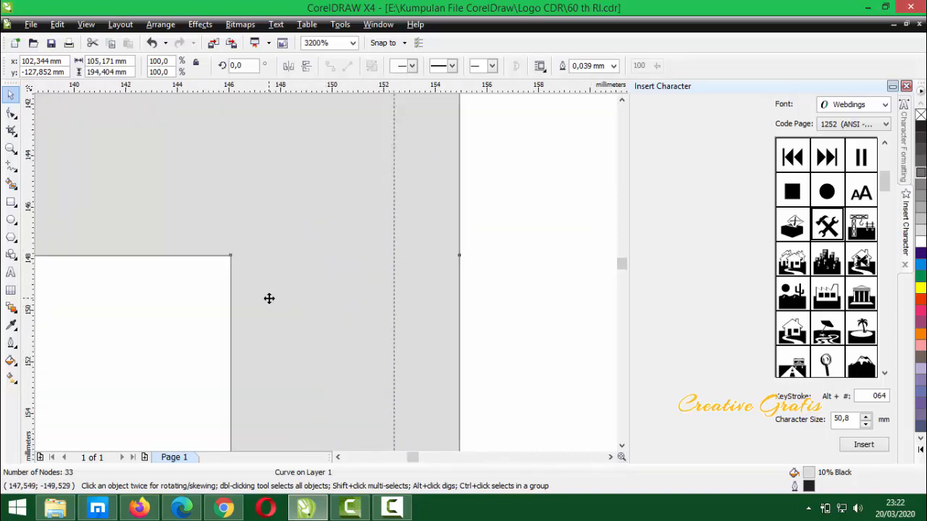
scroll(325, 270, "down", 4)
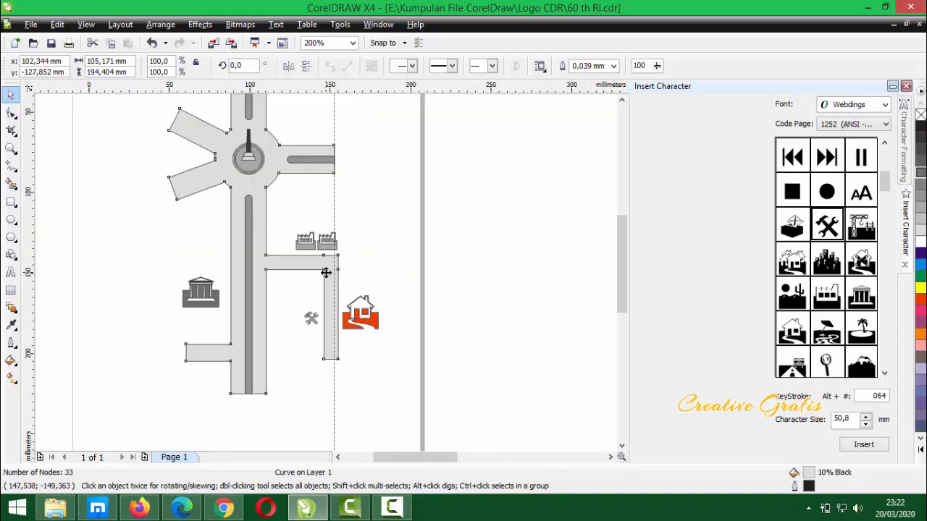
key("F10")
scroll(325, 278, "up", 2)
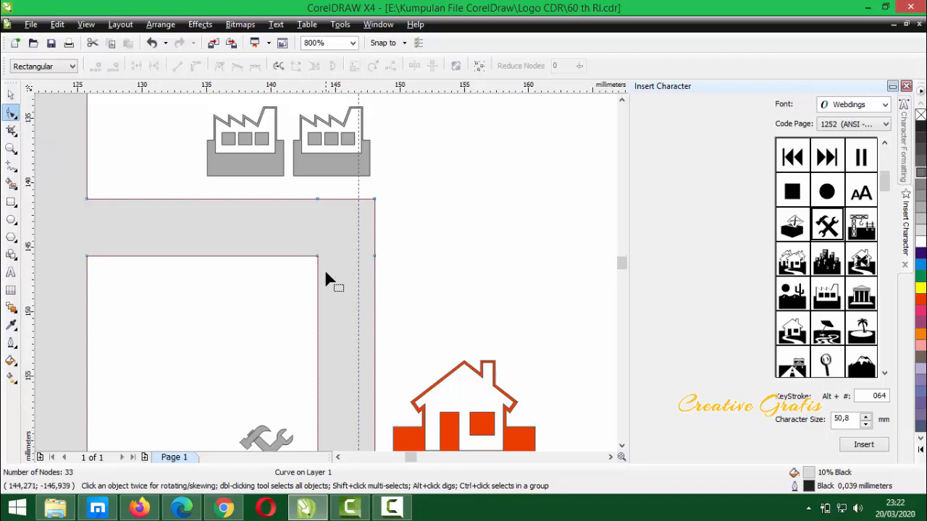
scroll(310, 259, "up", 2)
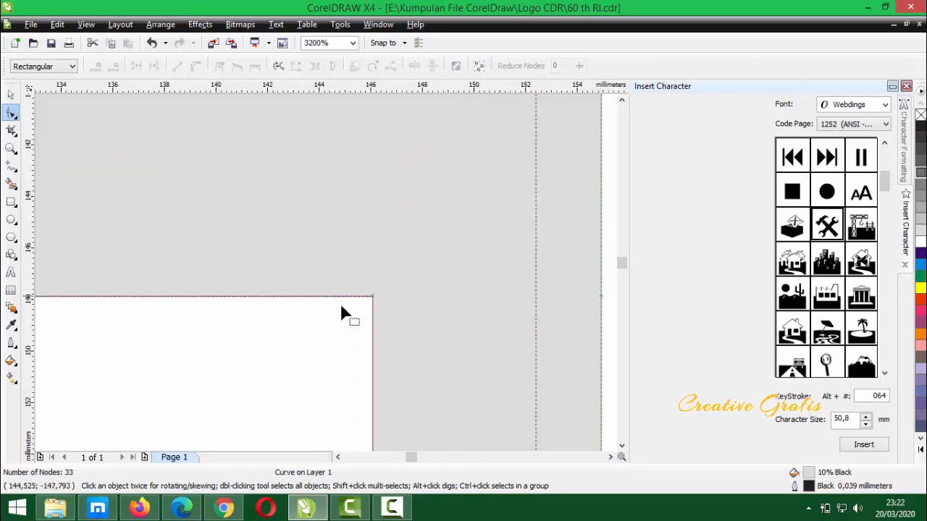
double_click(286, 297)
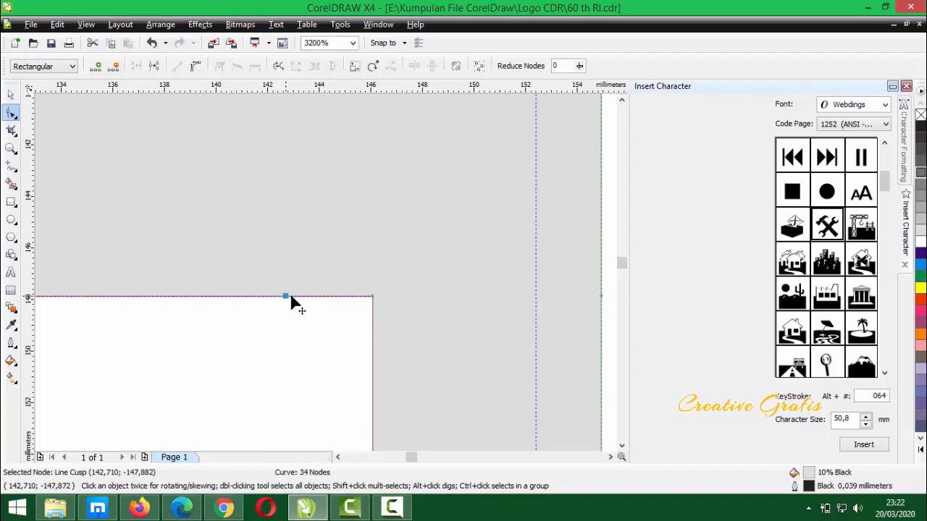
double_click(373, 409)
Delete the original inner corner node so the bend is cut diagonally between its two neighbouring nodes
left_click_drag(403, 271, 353, 310)
right_click(372, 300)
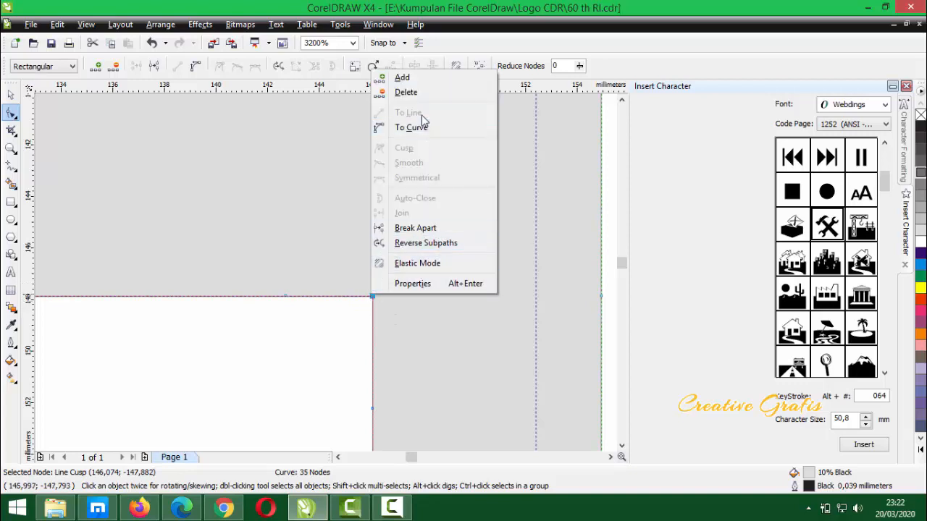
left_click(411, 93)
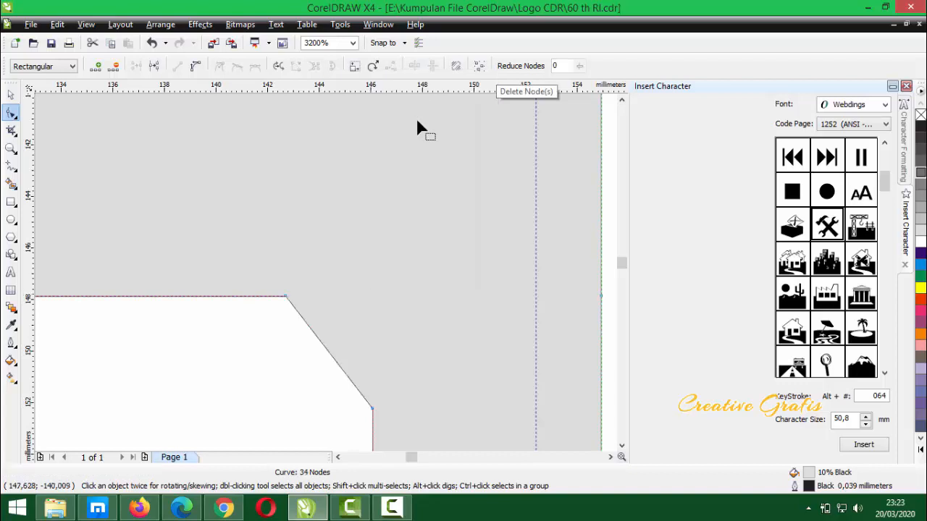
Convert the diagonal inner segment of the road bend to a curve and bow it outward into a rounded corner
left_click(330, 356)
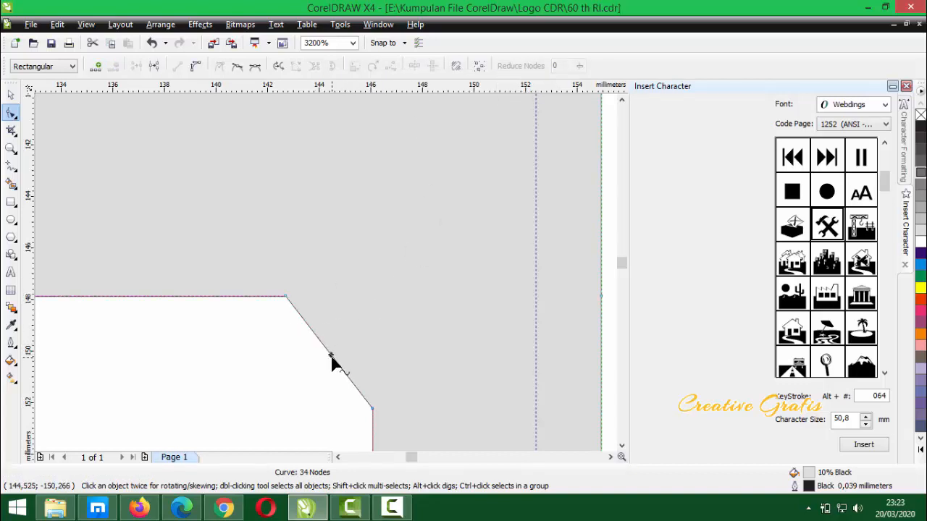
scroll(324, 270, "up", 2)
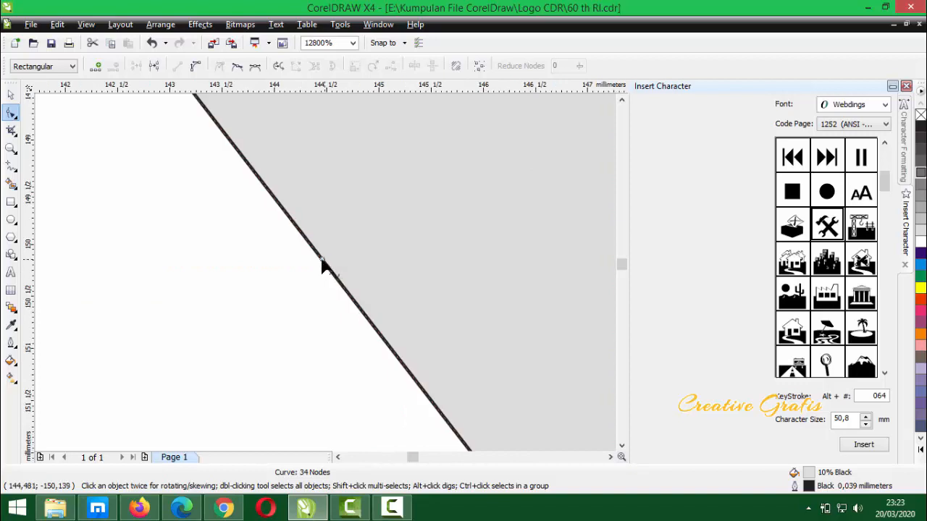
scroll(325, 267, "down", 2)
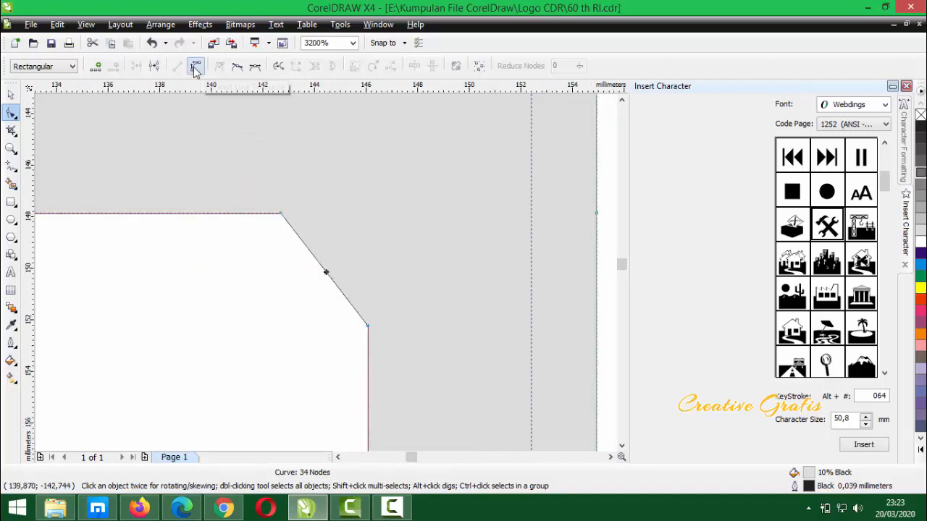
left_click(292, 265)
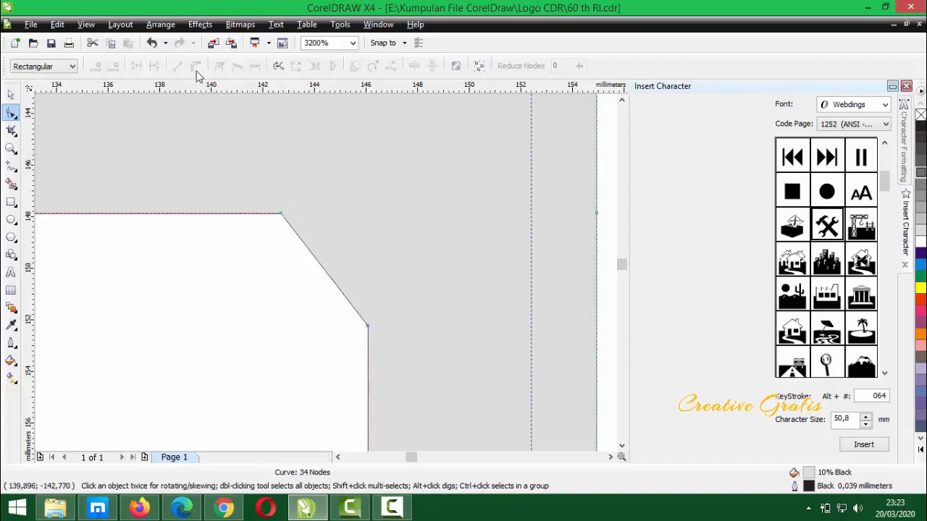
left_click(327, 273)
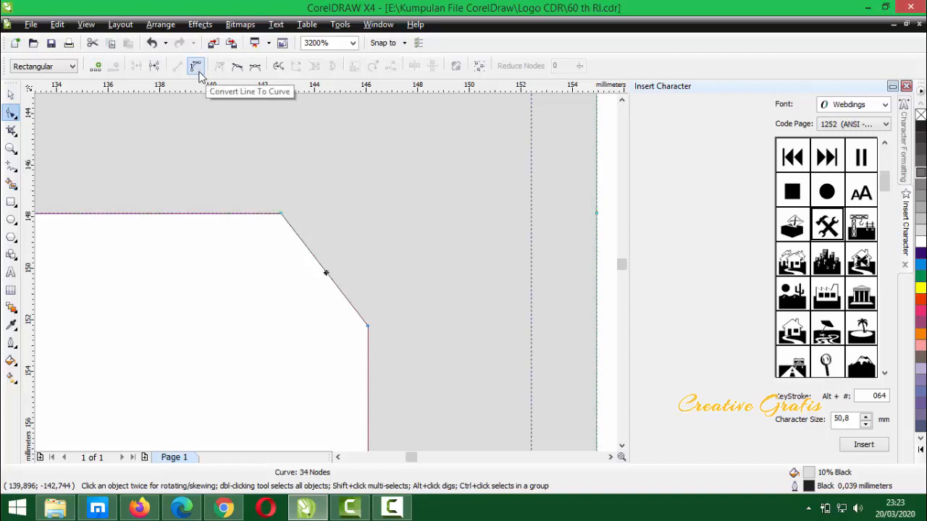
right_click(326, 276)
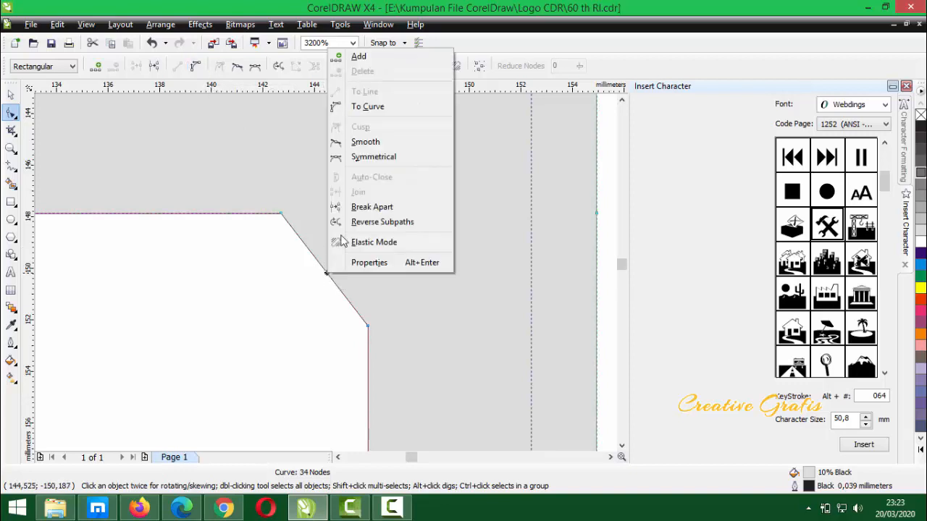
left_click(365, 108)
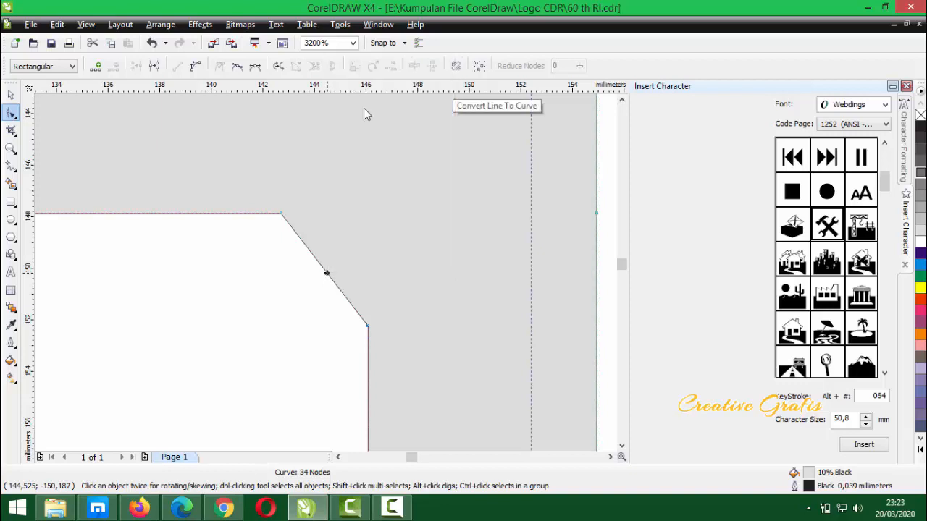
left_click_drag(323, 268, 360, 249)
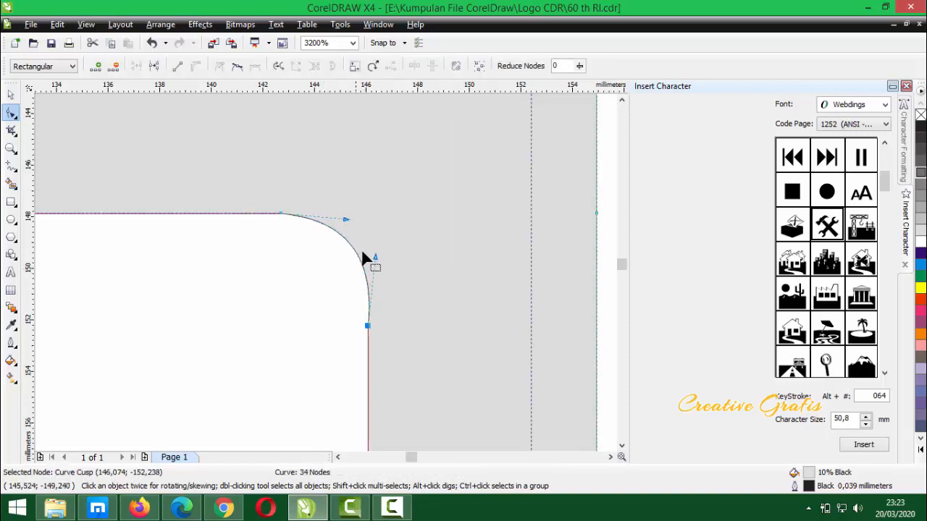
scroll(361, 249, "down", 1)
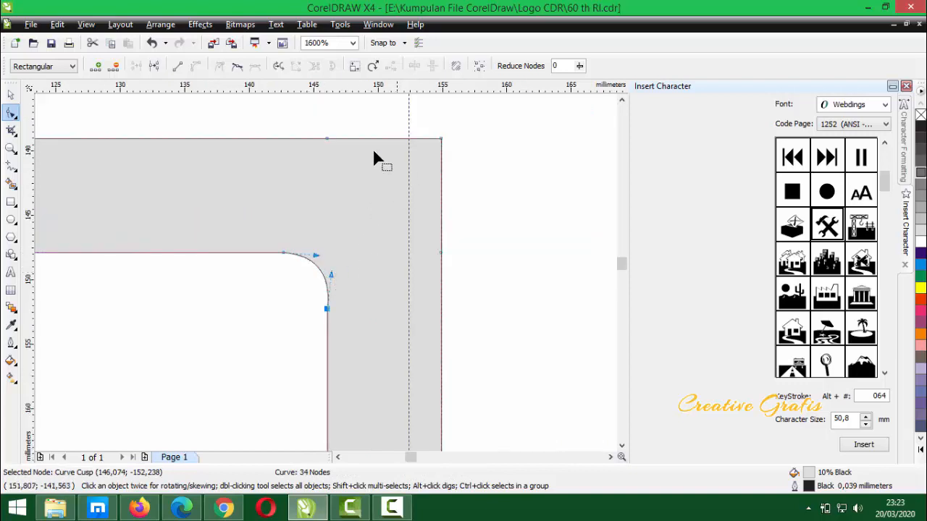
Delete the outer corner node of the branch road's bend, leaving a diagonal edge
left_click(440, 252)
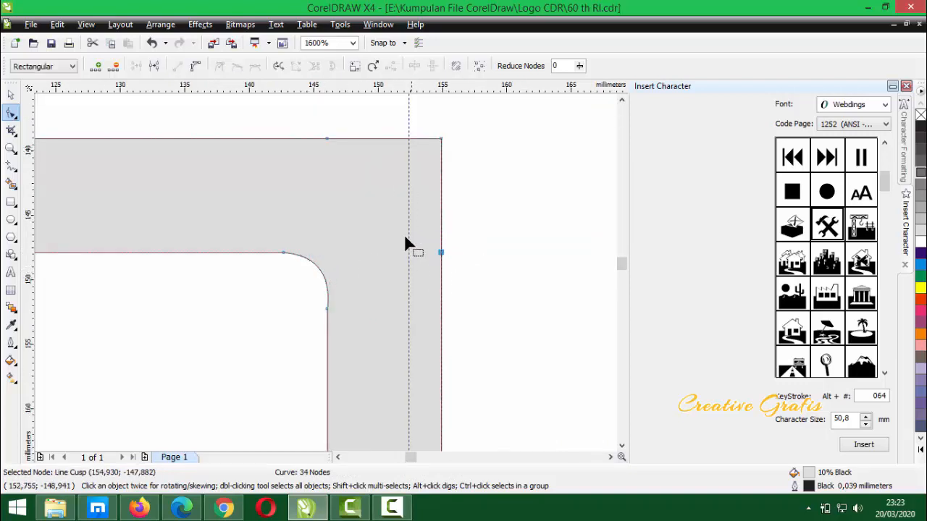
left_click(327, 139)
left_click_drag(427, 264, 421, 159)
key("Delete")
Convert the diagonal outer edge of the road bend to a curve and bow it outward into a rounded corner
left_click(384, 197)
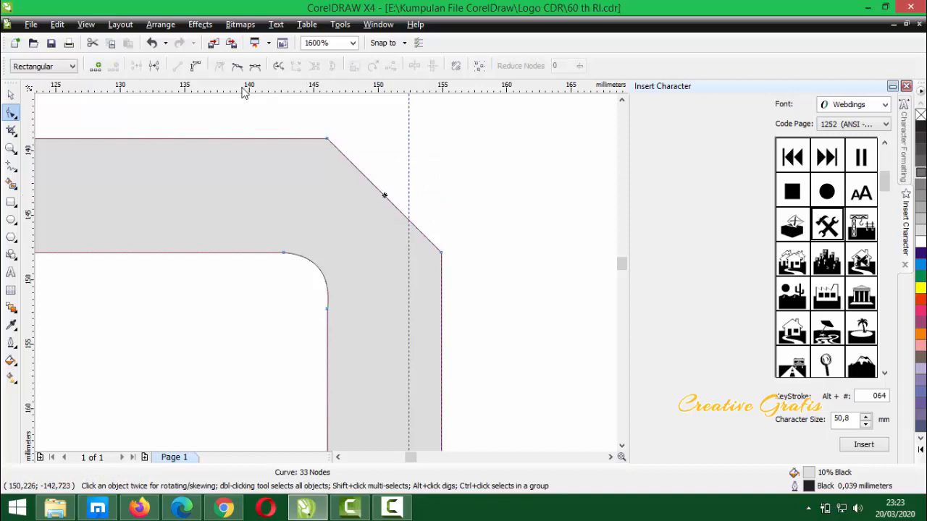
scroll(385, 196, "down", 5)
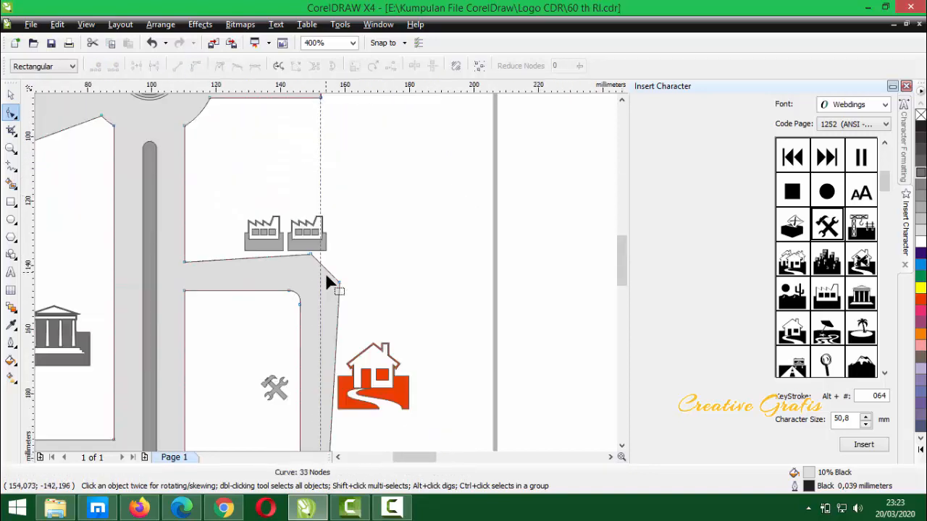
left_click(328, 281)
scroll(324, 268, "up", 4)
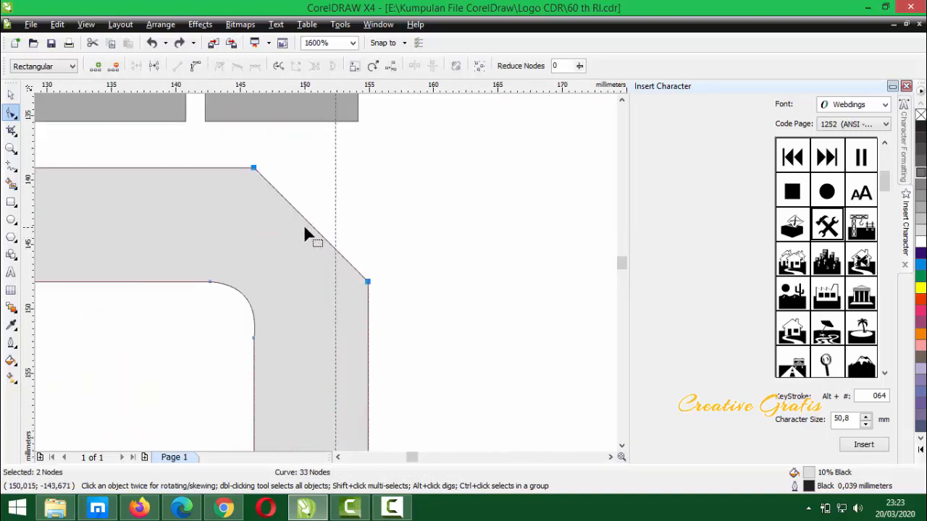
left_click(195, 66)
left_click_drag(307, 223, 341, 208)
scroll(312, 275, "down", 2)
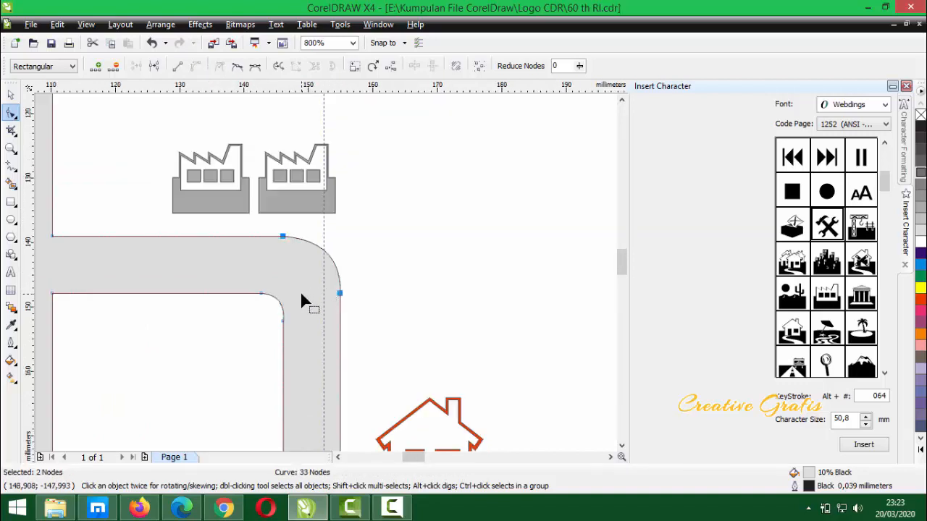
Refine the inner rounded corner by nudging its lower node slightly and adjusting that node's curve handle
scroll(300, 291, "up", 2)
left_click(288, 328)
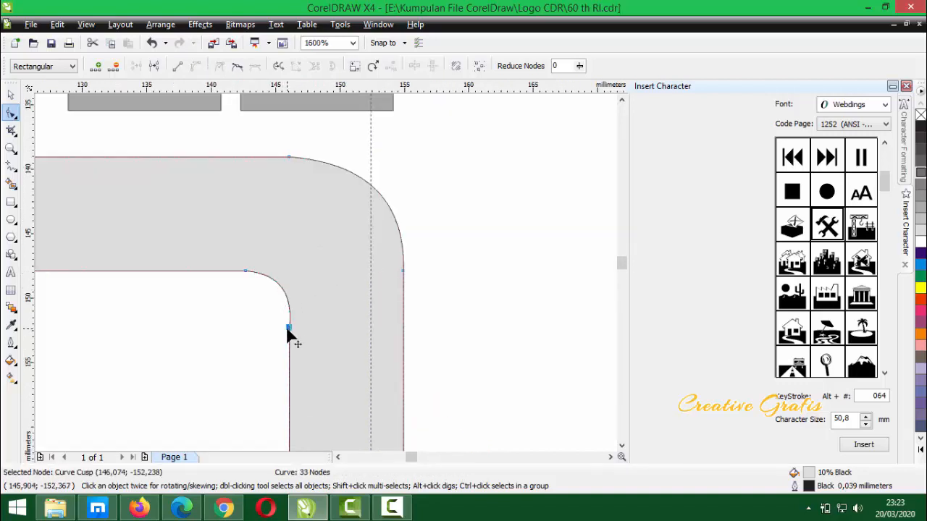
left_click_drag(289, 328, 283, 285)
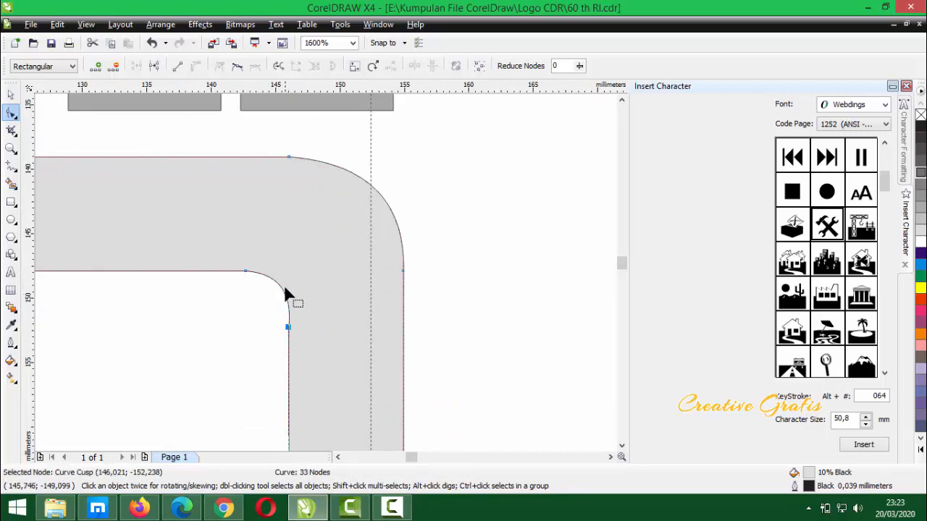
left_click(282, 290)
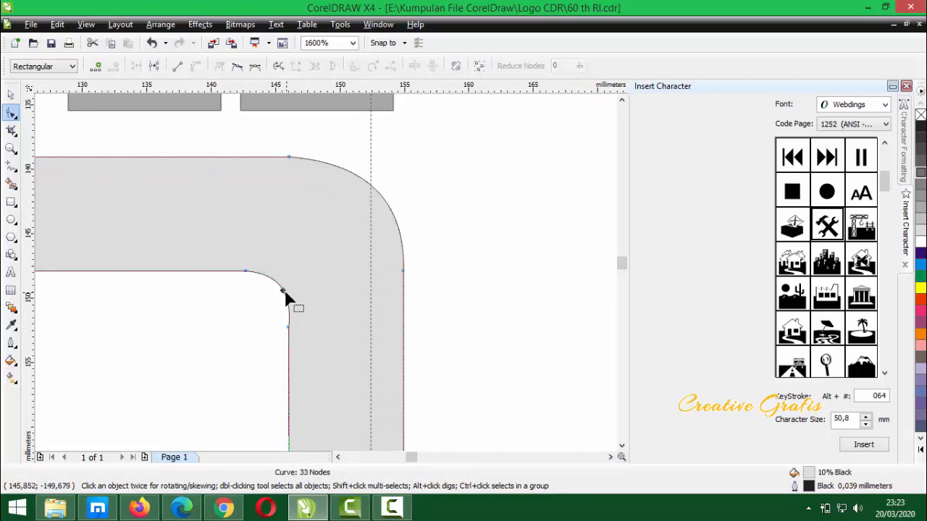
left_click(288, 328)
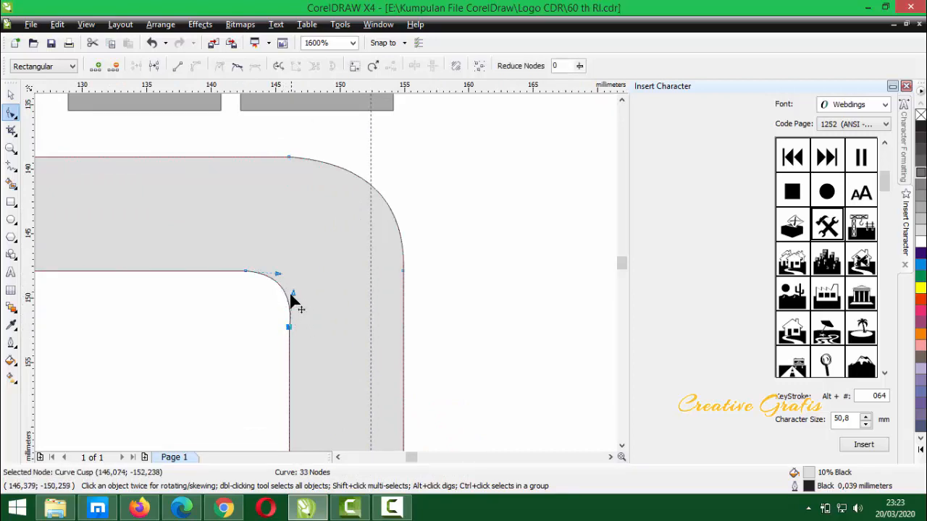
key("Left")
mouse_move(292, 295)
left_mouse_down()
mouse_move(284, 263)
mouse_move(290, 291)
left_mouse_up()
left_click(419, 299)
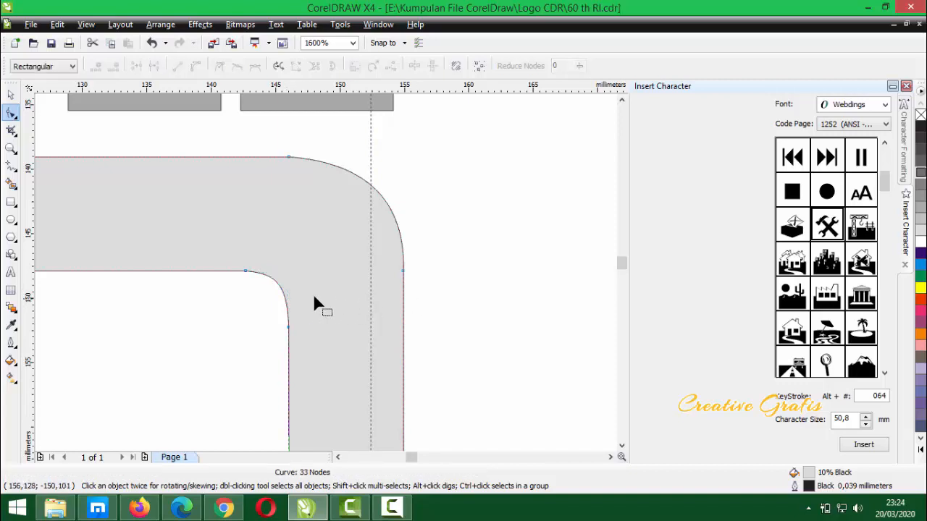
Adjust the lower node's curve handle on the outer rounded corner, and deselect the road shape
left_click(388, 205)
left_click(403, 271)
left_click_drag(404, 203, 398, 203)
scroll(395, 254, "down", 1)
scroll(324, 277, "down", 1)
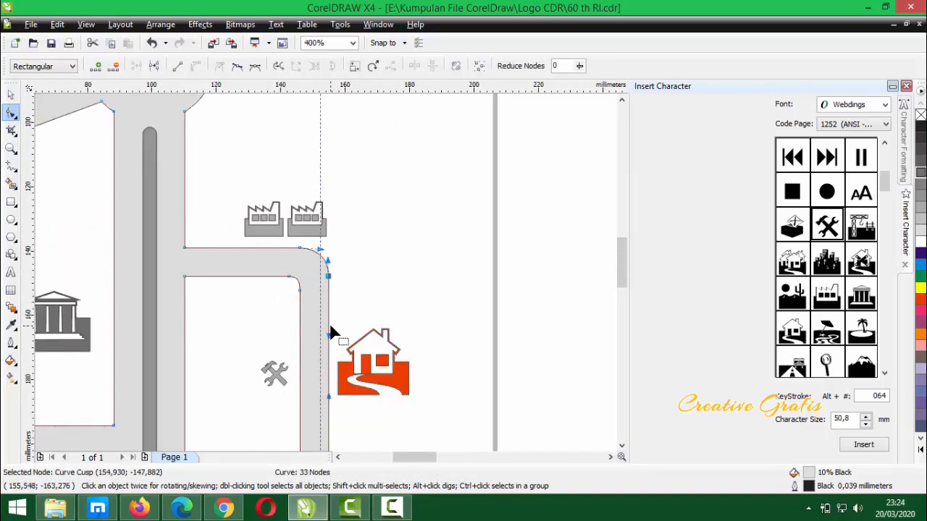
left_click(10, 94)
left_click(330, 177)
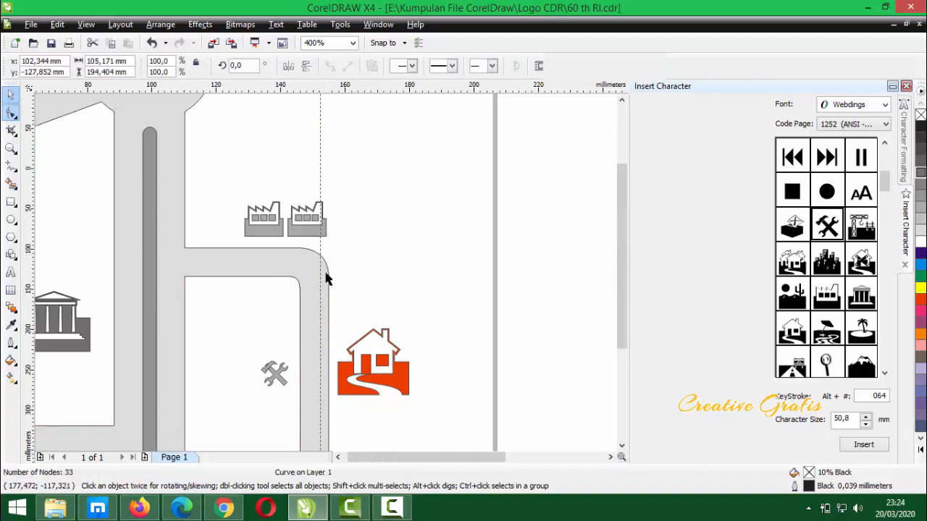
Select the whole map with its icons and place one copy on each side of the page
scroll(325, 275, "down", 2)
scroll(279, 253, "down", 1)
scroll(280, 231, "up", 1)
mouse_move(280, 223)
left_mouse_down()
mouse_move(424, 384)
mouse_move(430, 418)
left_mouse_up()
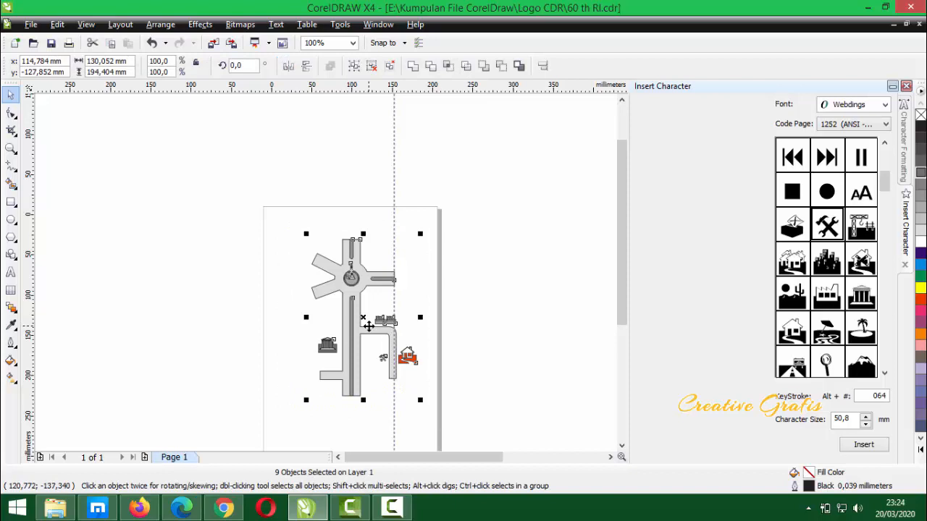
left_click_drag(352, 319, 509, 319)
left_click_drag(450, 319, 180, 315)
right_click(180, 315)
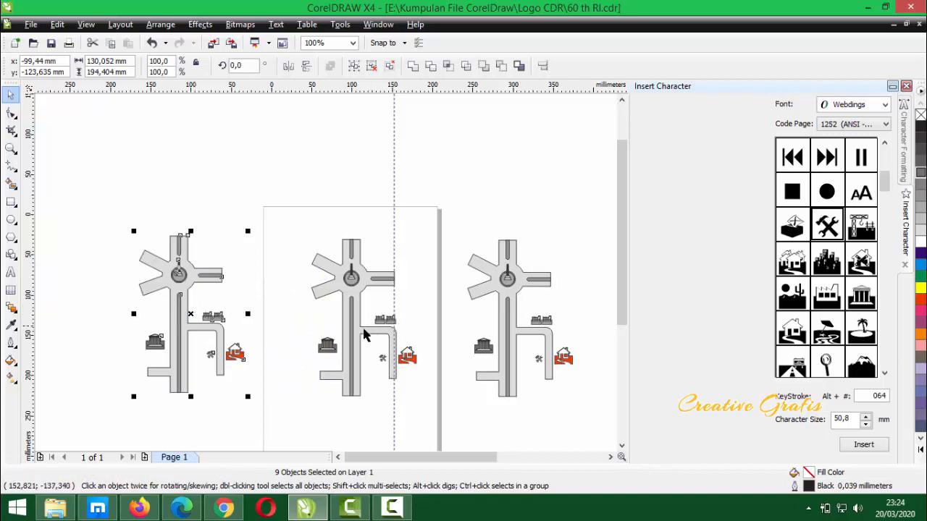
scroll(552, 340, "down", 1)
scroll(287, 267, "up", 1)
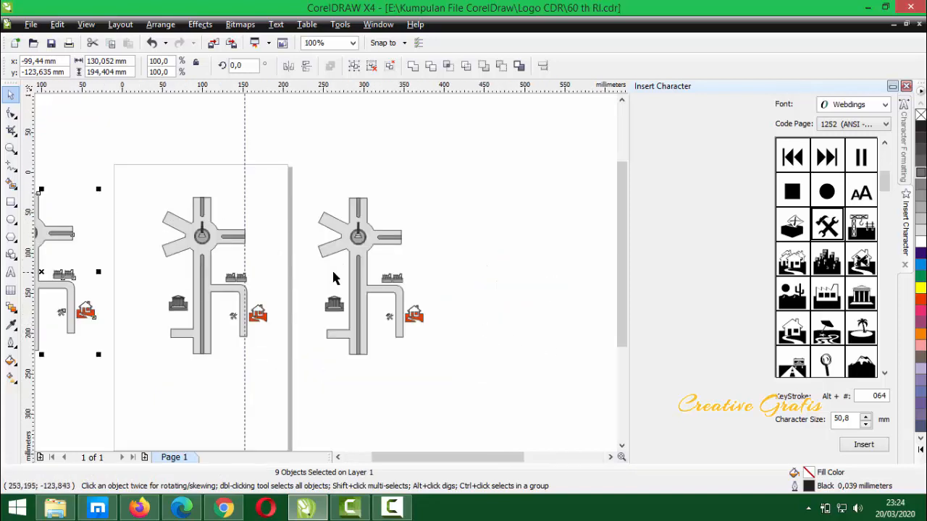
scroll(364, 311, "up", 1)
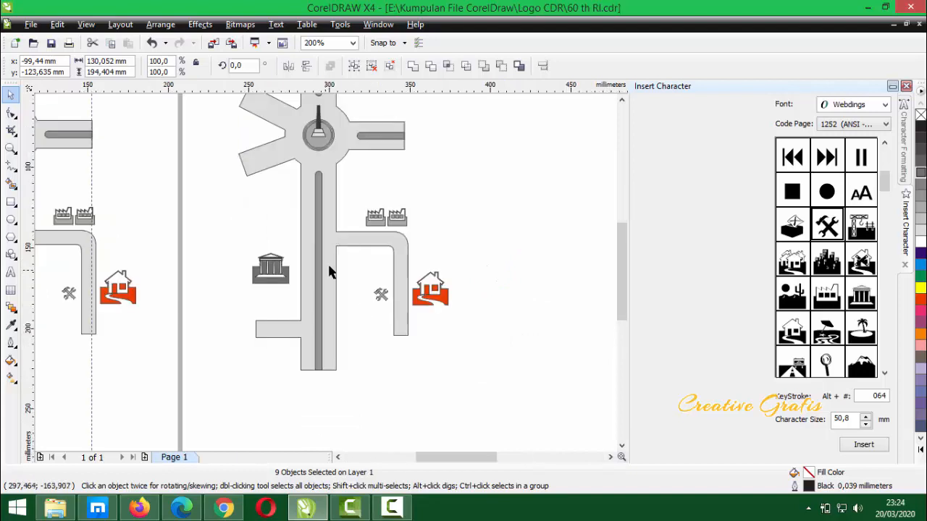
Fill the road shape of the map copy beside the page with white
scroll(387, 269, "up", 1)
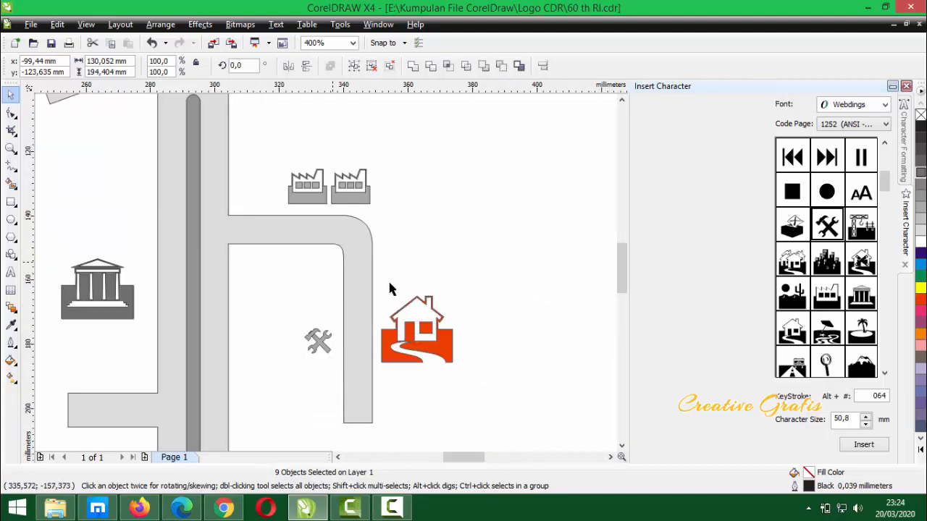
left_click(492, 298)
scroll(274, 308, "down", 1)
scroll(271, 316, "up", 1)
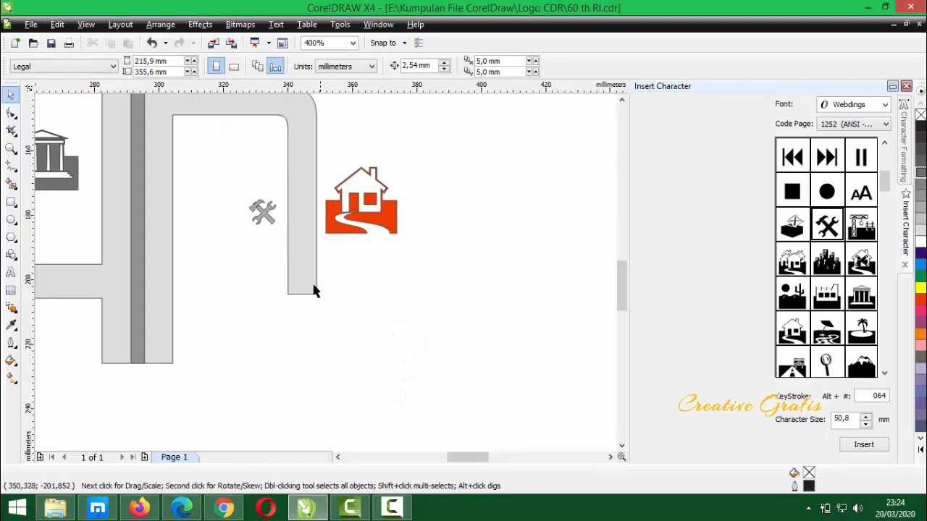
left_click(288, 286)
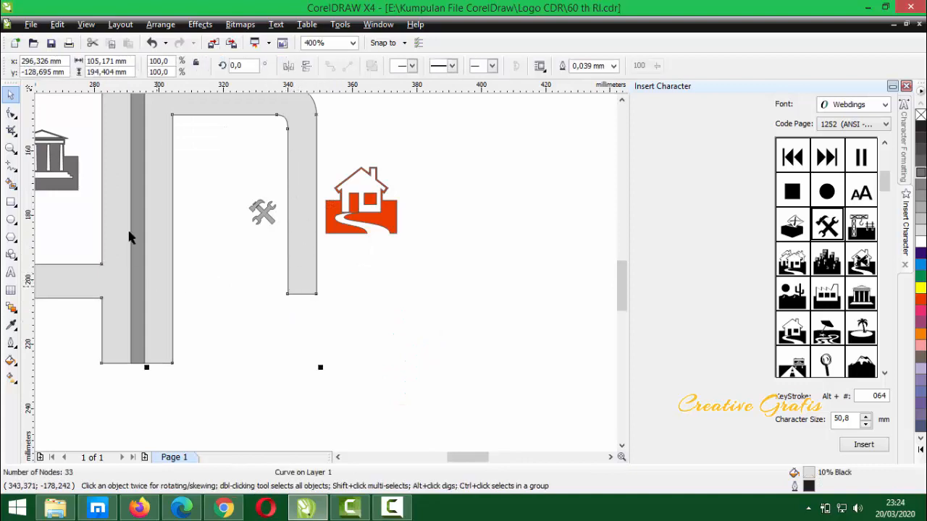
scroll(291, 292, "up", 1)
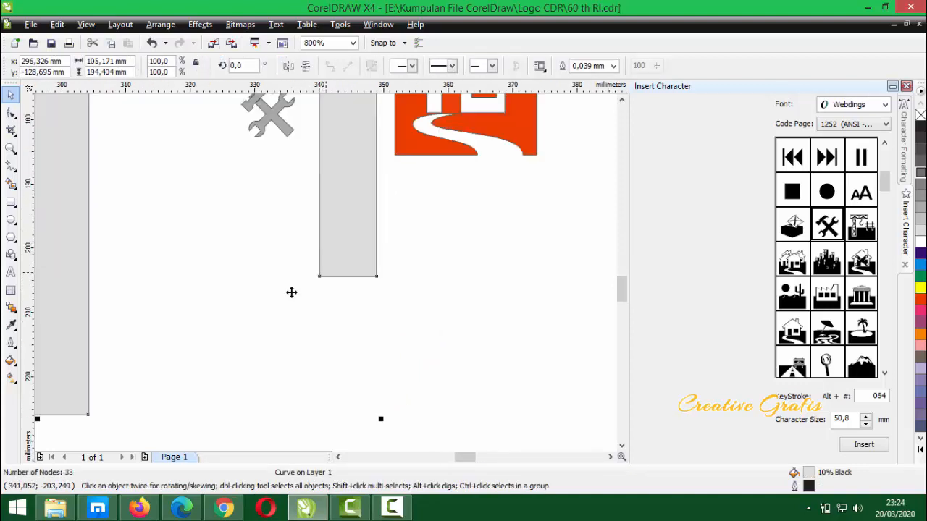
scroll(349, 243, "down", 1)
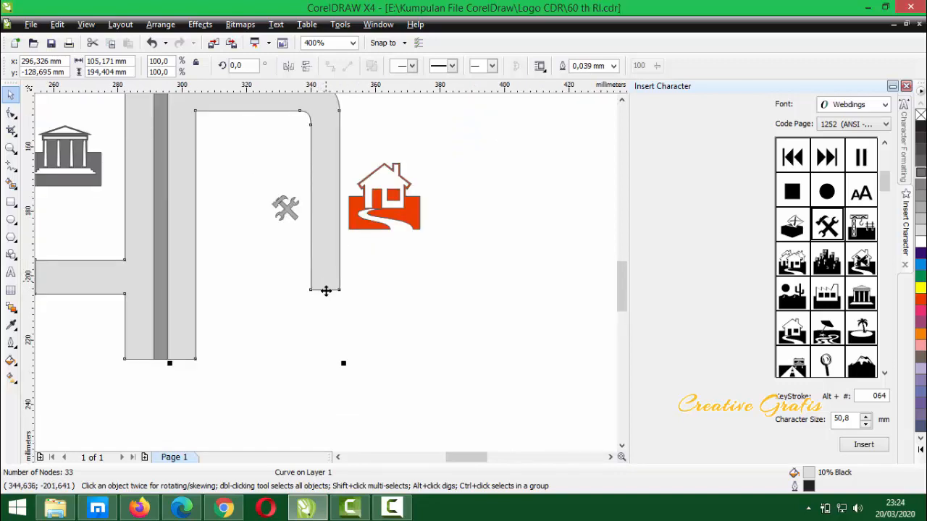
scroll(330, 273, "down", 1)
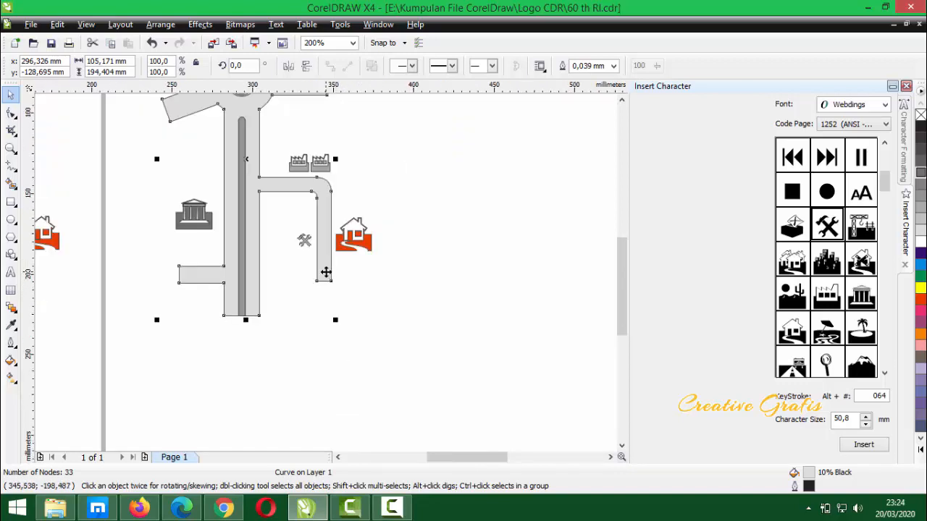
scroll(326, 272, "down", 1)
left_click(393, 176)
left_click_drag(328, 262, 426, 260)
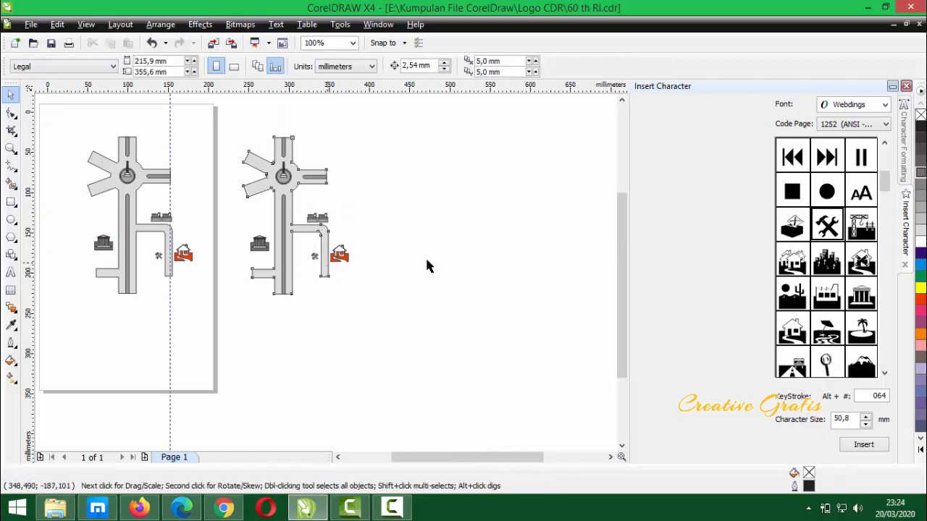
left_click(918, 241)
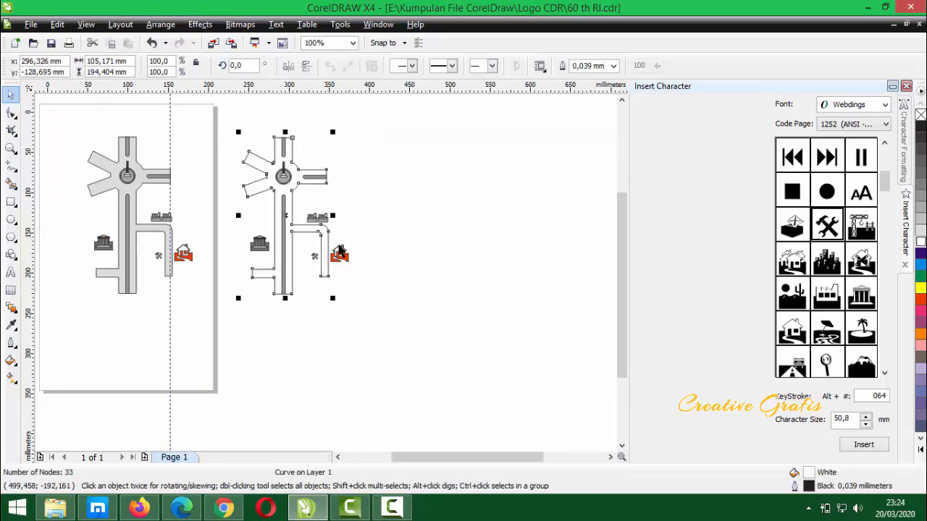
Change the fill of the copied map's road shape to 20% Black
scroll(300, 225, "up", 1)
scroll(272, 228, "up", 1)
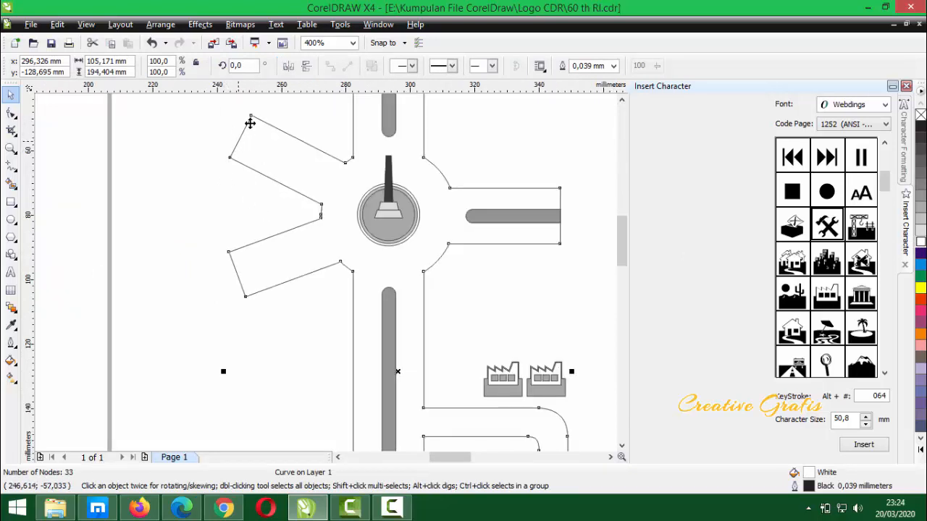
scroll(432, 216, "down", 1)
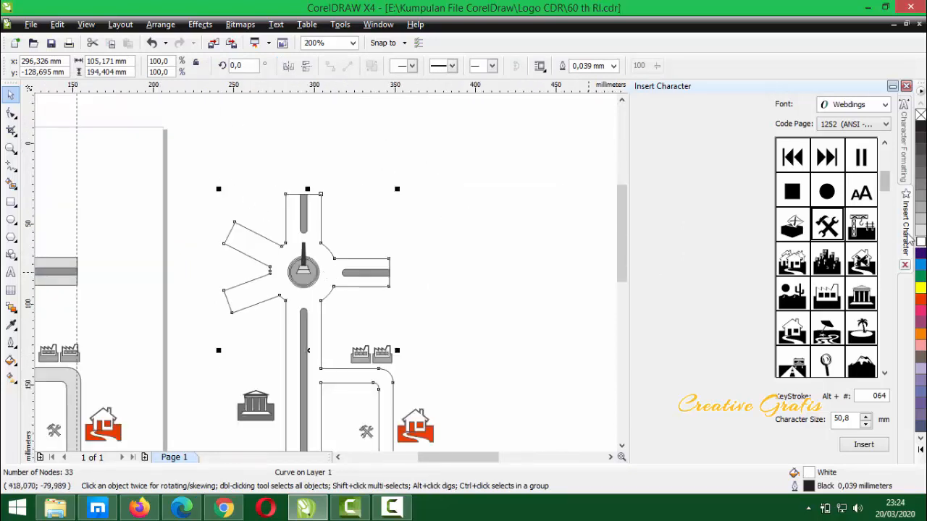
left_click(920, 218)
scroll(322, 275, "down", 1)
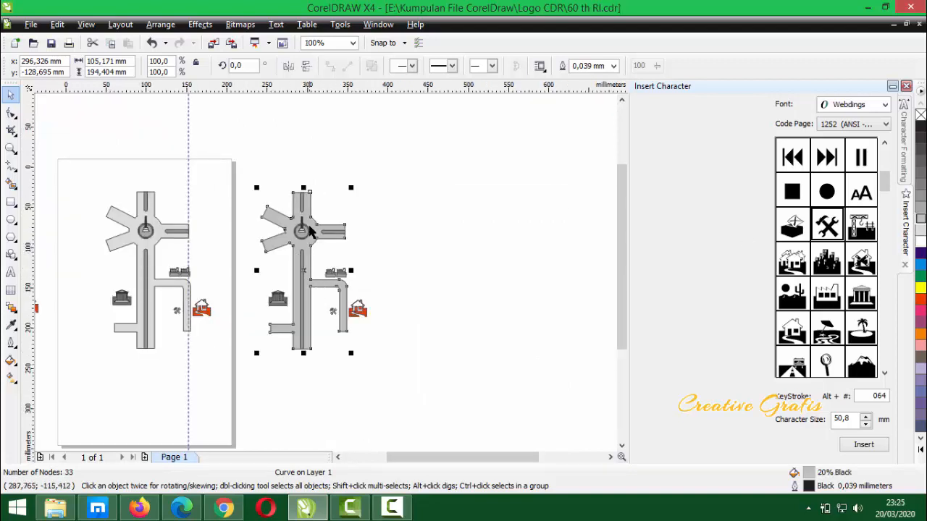
Break the copied road's outline at the two end nodes of the branch road beside the house icon
scroll(333, 345, "up", 4)
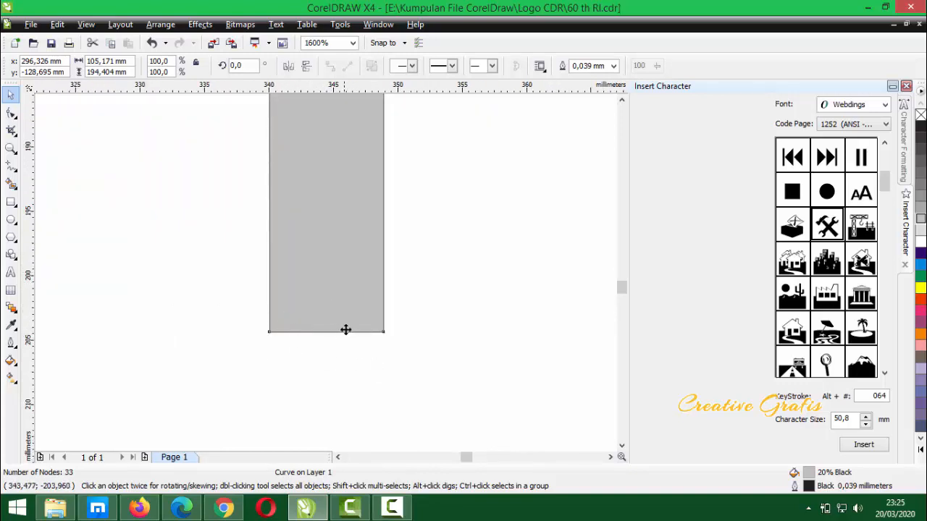
left_click_drag(444, 316, 268, 366)
left_click(224, 378)
left_click(330, 323)
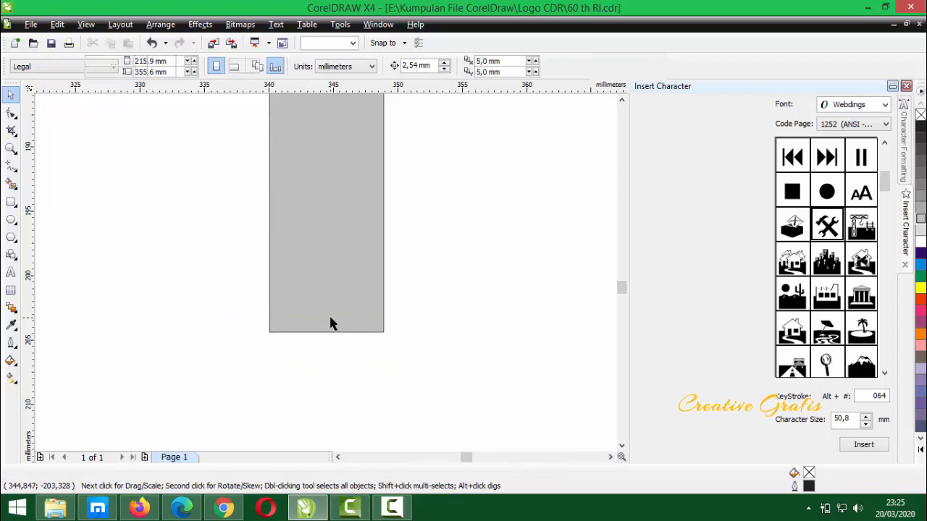
key("F10")
left_click_drag(246, 311, 399, 360)
scroll(312, 335, "up", 1)
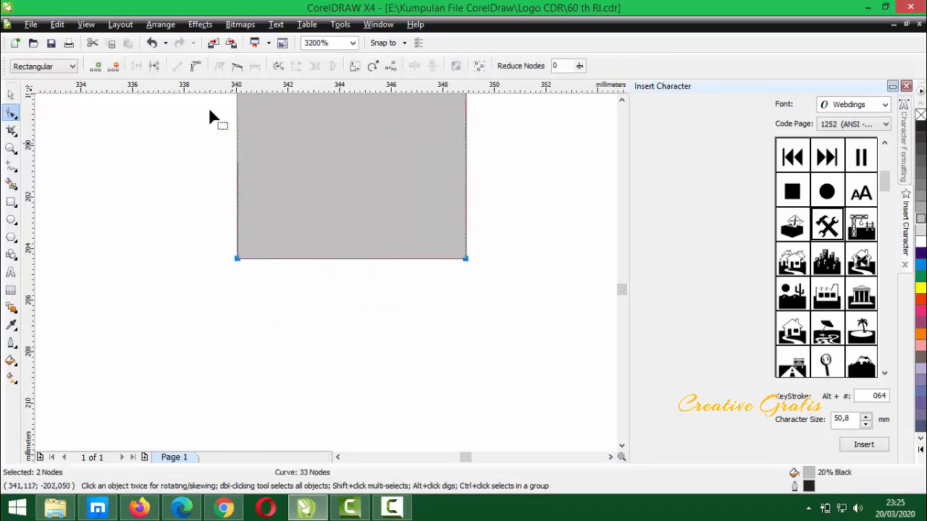
left_click(153, 67)
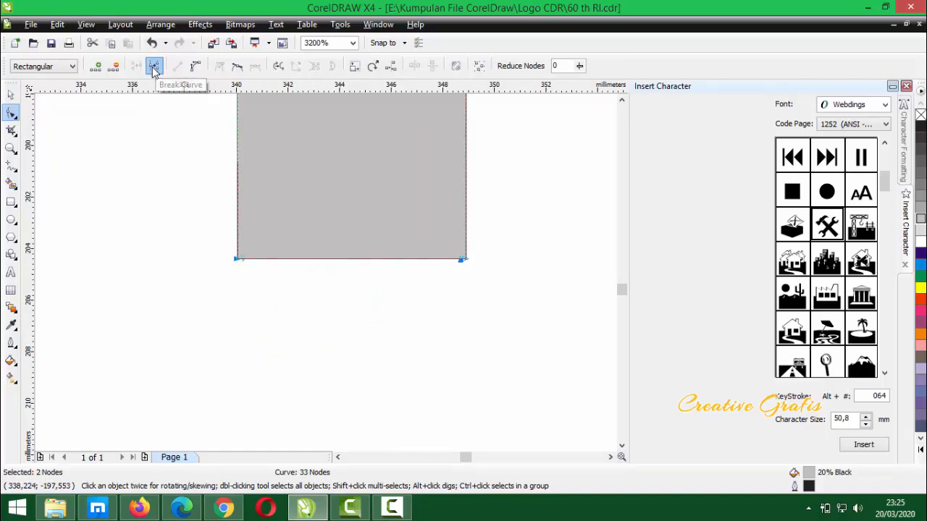
left_click(376, 266)
Try breaking the road curve apart and deleting the line across the branch road's lower end, and undo both operations
scroll(388, 272, "up", 1)
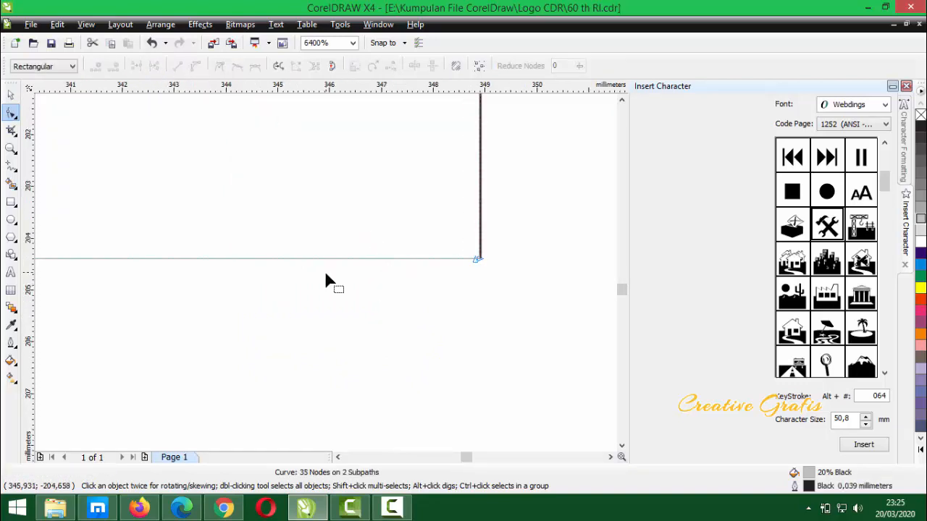
scroll(325, 276, "down", 1)
left_click_drag(160, 247, 421, 345)
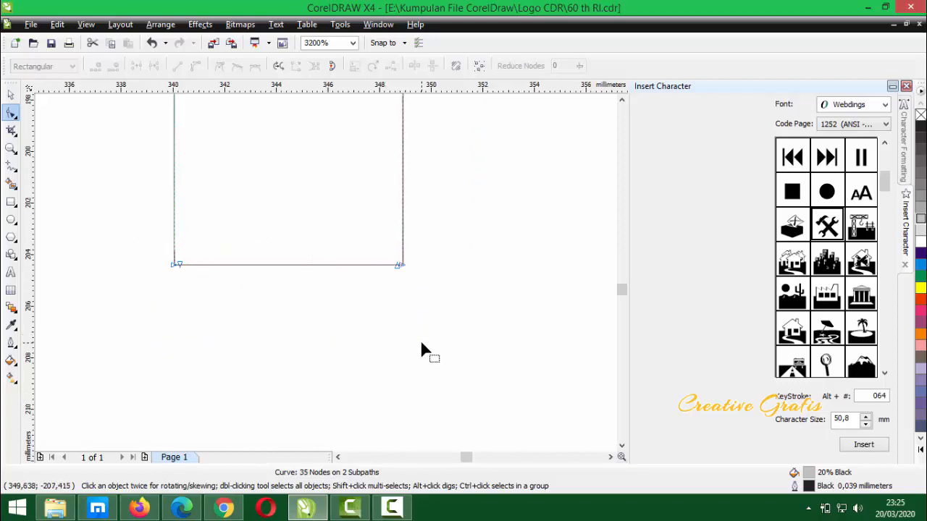
left_click(327, 265)
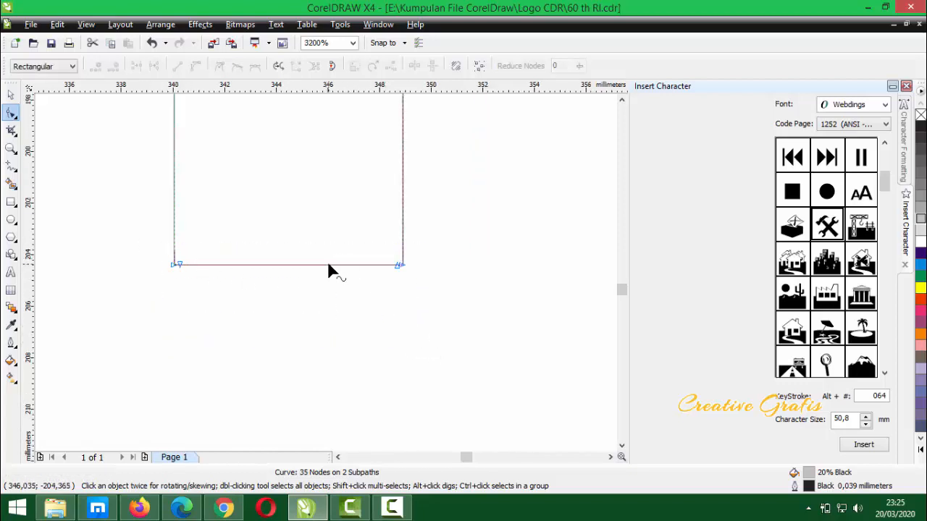
scroll(348, 262, "up", 1)
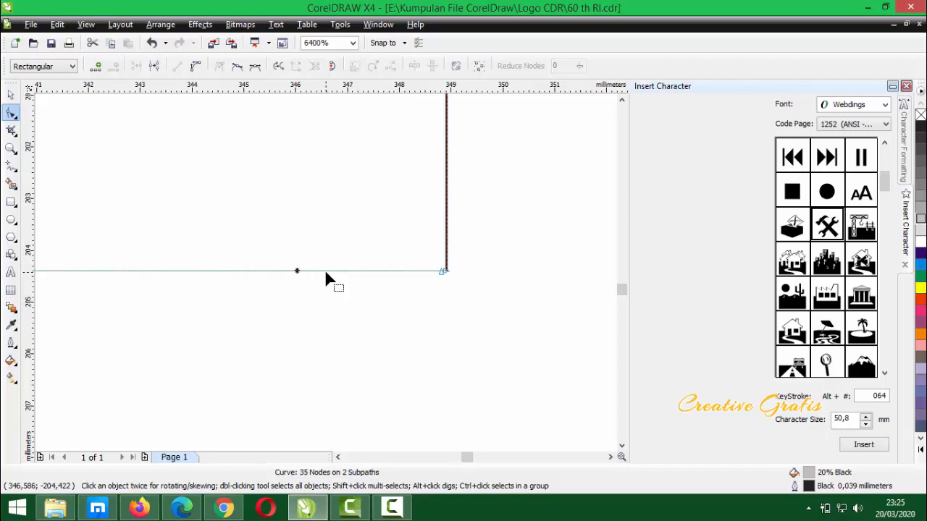
scroll(325, 270, "down", 1)
left_click(12, 94)
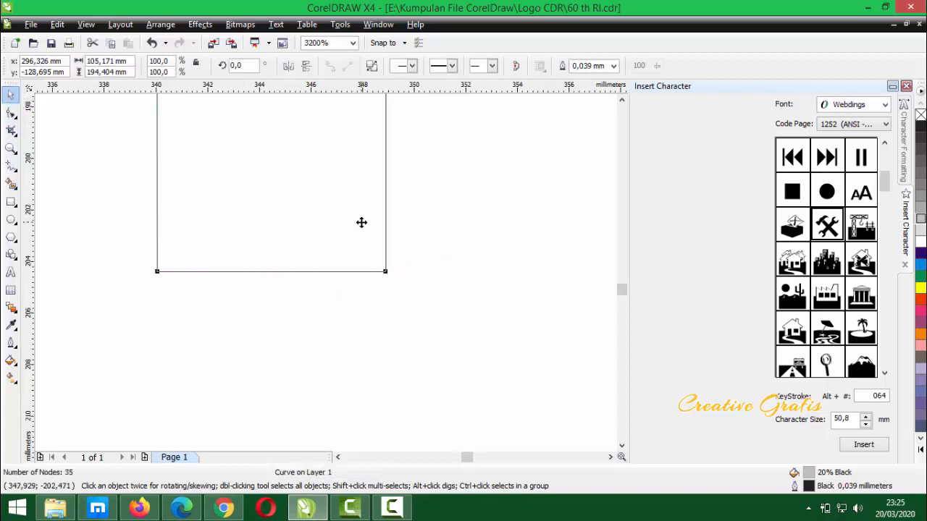
left_click(372, 66)
left_click(485, 259)
left_click(303, 274)
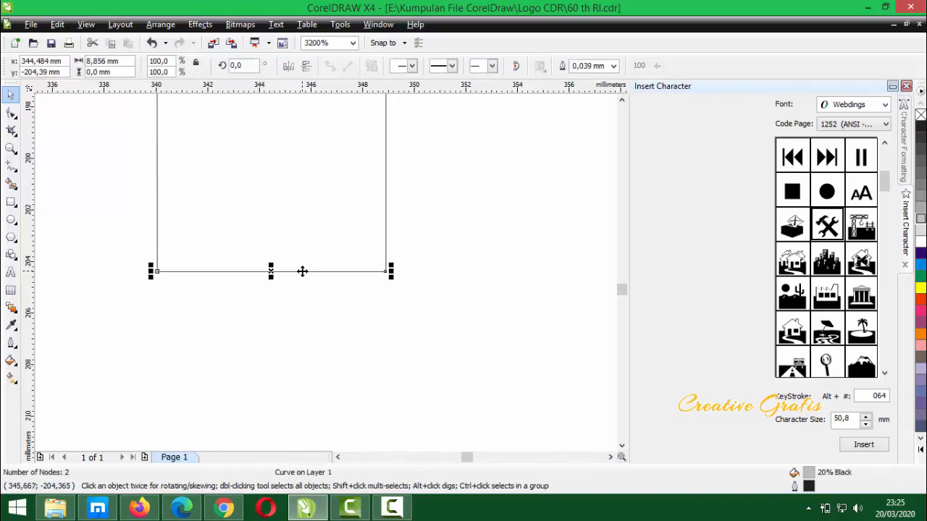
key("Delete")
key("ctrl+z")
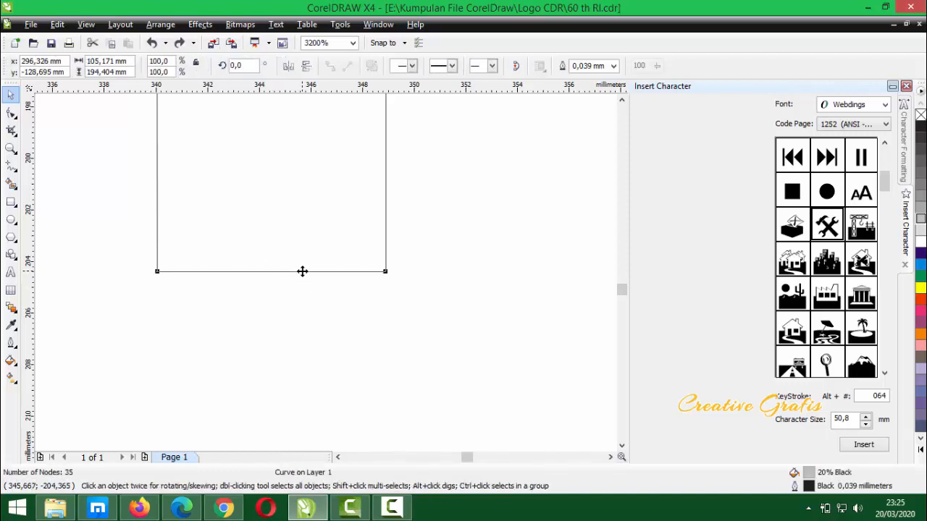
Try to move the branch road's end line downward twice, undoing each move
left_click(435, 274)
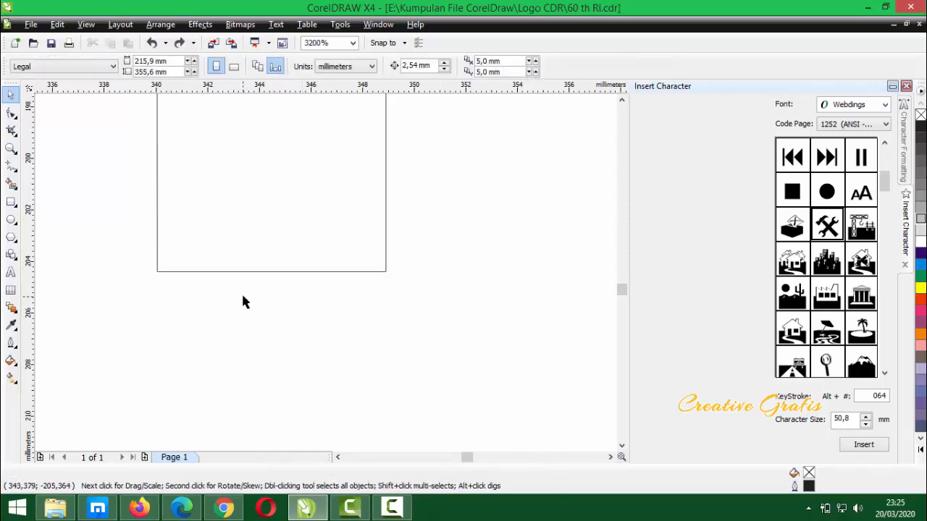
scroll(241, 292, "up", 1)
left_click(359, 223)
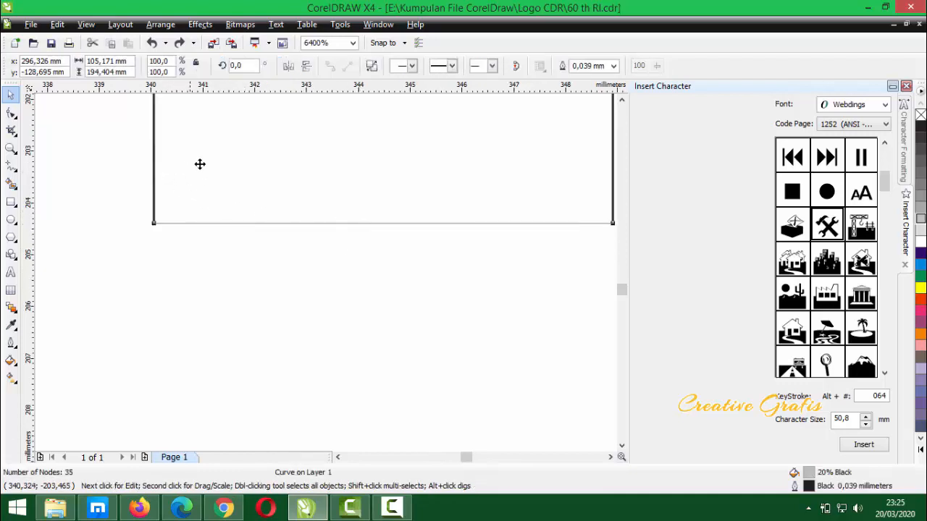
scroll(329, 276, "down", 2)
scroll(416, 270, "up", 2)
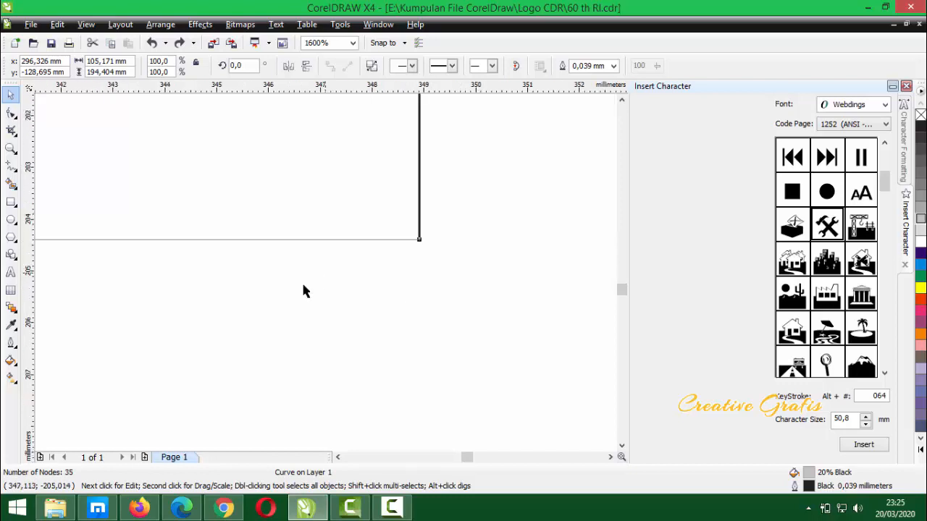
left_click(267, 268)
left_click(258, 240)
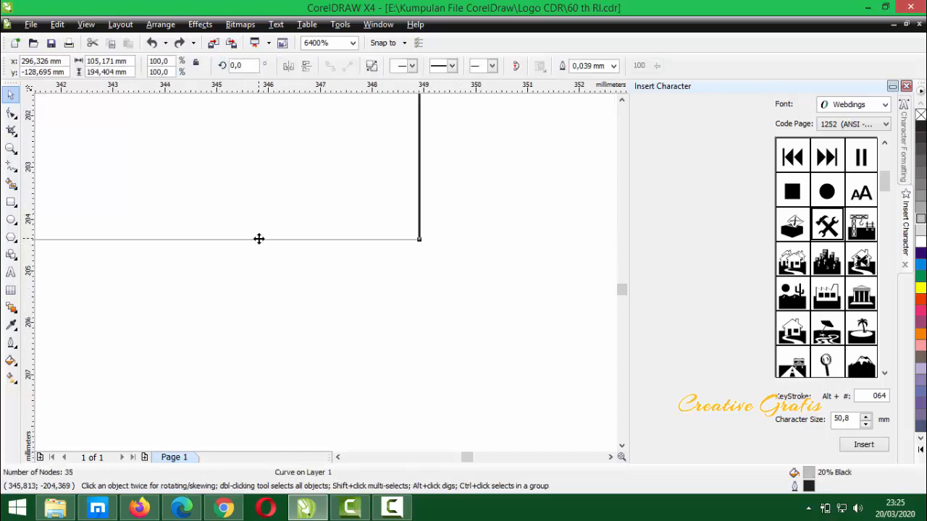
scroll(325, 271, "down", 2)
left_click_drag(325, 270, 339, 319)
key("ctrl+z")
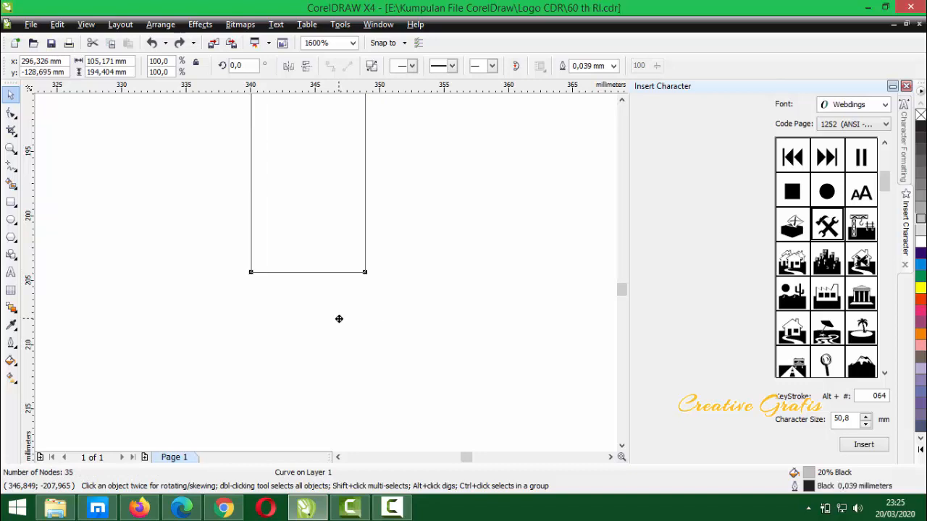
scroll(324, 268, "down", 3)
left_click_drag(323, 267, 324, 292)
key("ctrl+z")
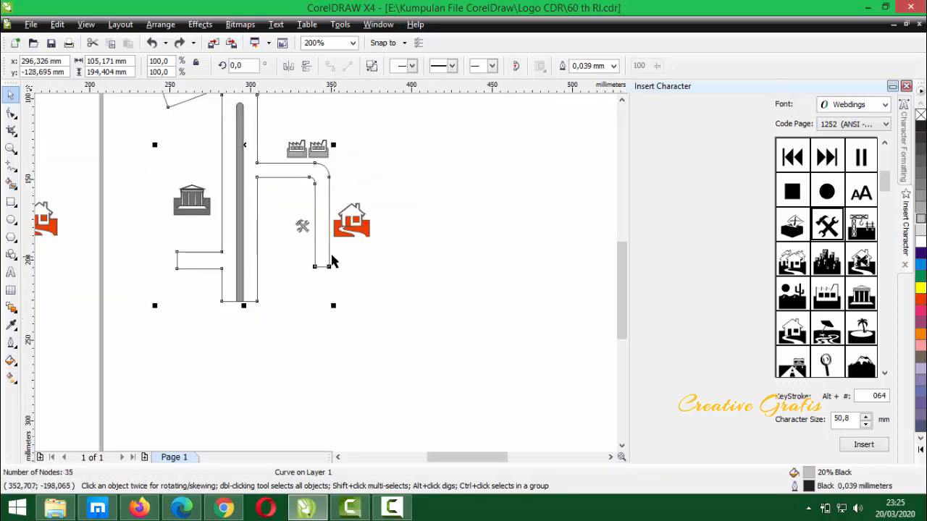
Select the copied map's road curve and break it apart into its separate subpaths
scroll(326, 273, "up", 4)
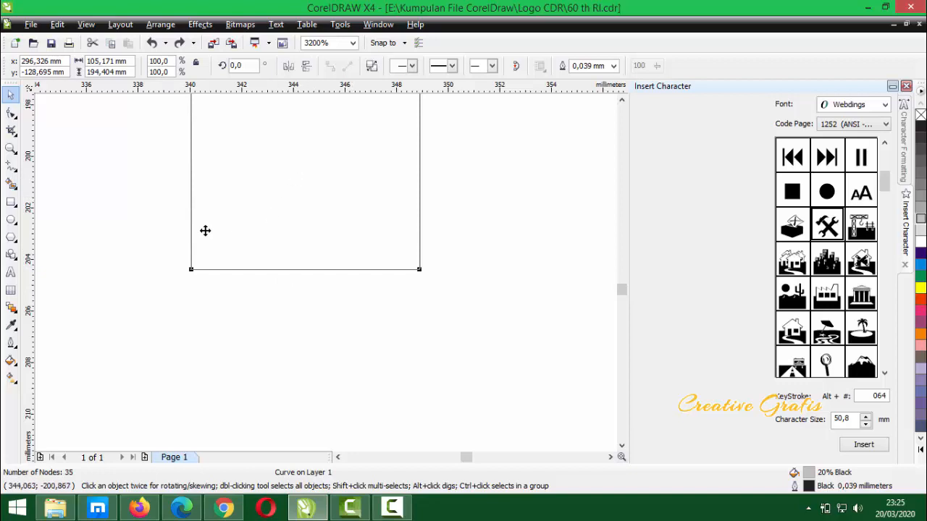
left_click_drag(142, 240, 471, 306)
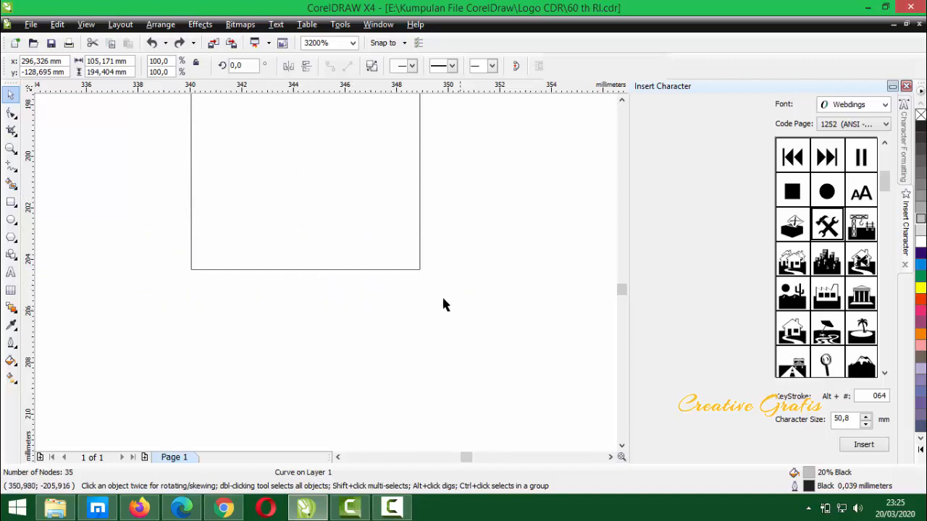
double_click(340, 261)
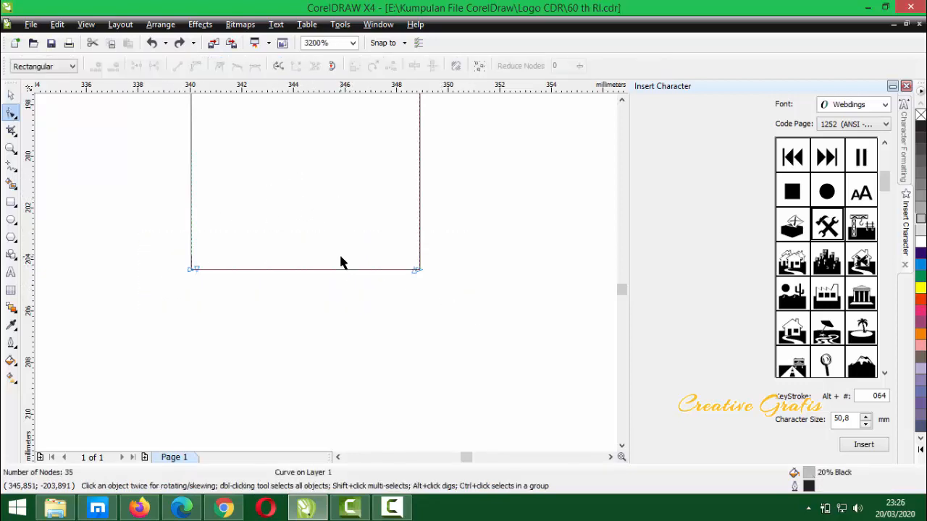
left_click_drag(160, 253, 374, 299)
key("space")
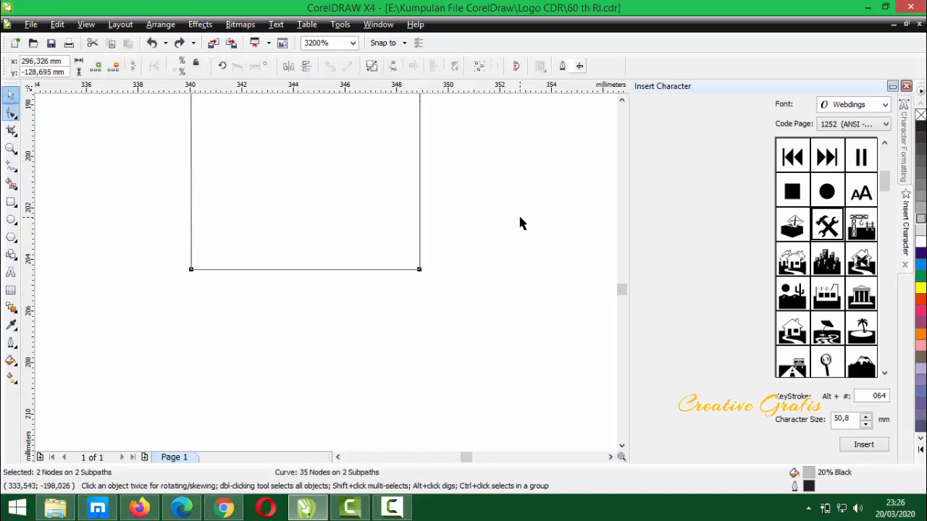
left_click(413, 215)
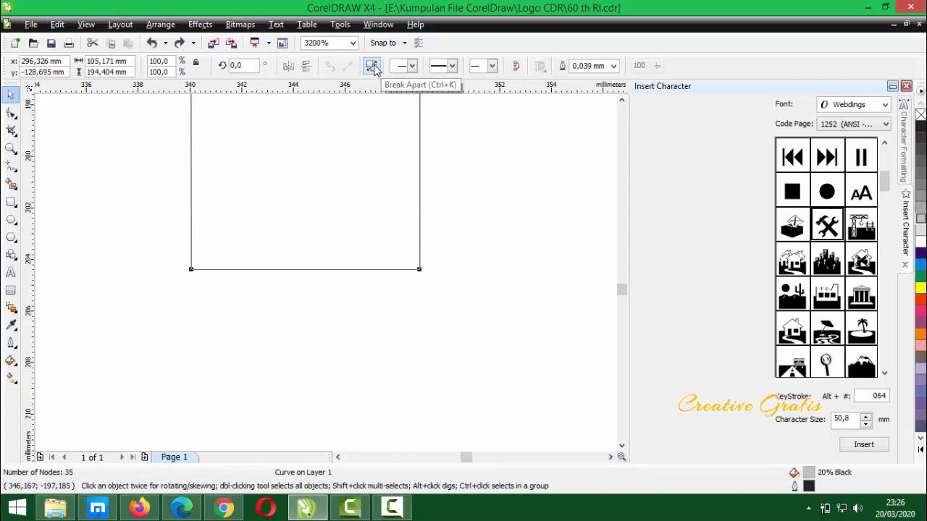
left_click(374, 68)
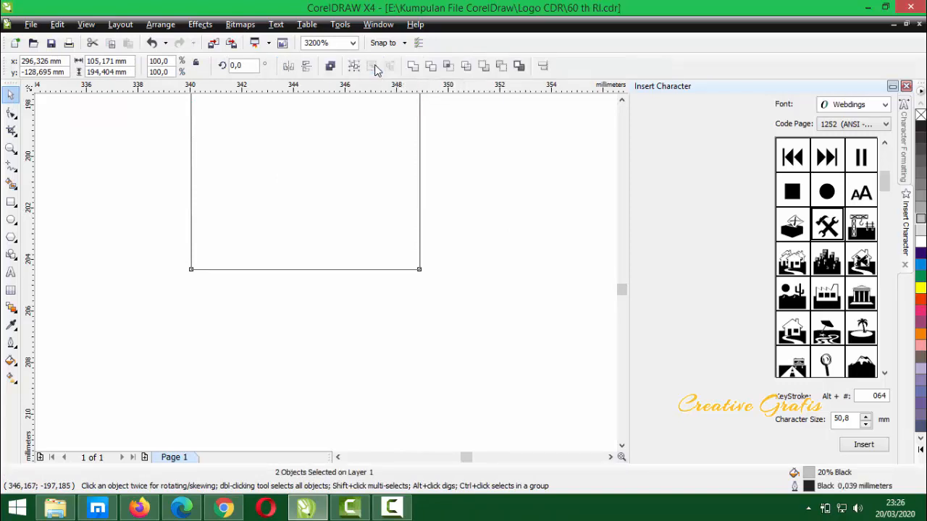
Select the separated line across the lower end of the branch road beside the house icon and delete it
left_click(512, 238)
left_click_drag(535, 219, 147, 331)
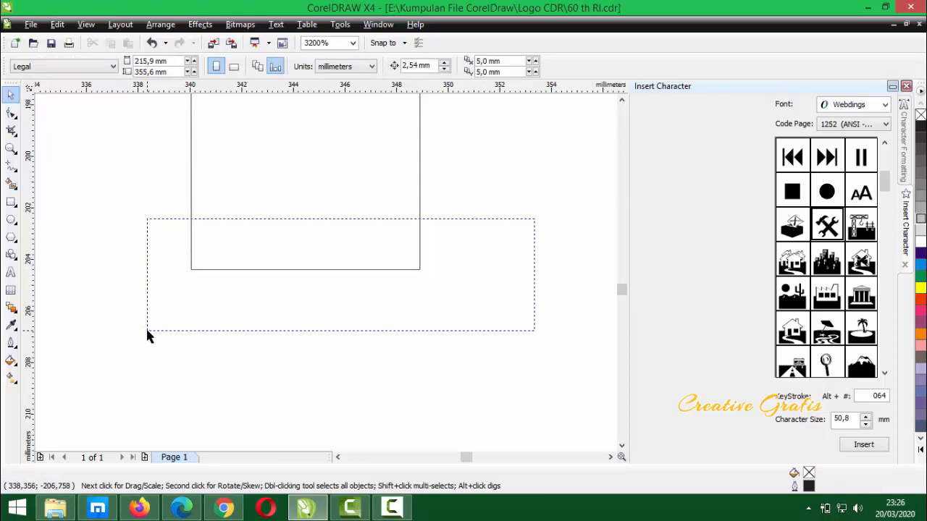
left_click_drag(147, 336, 147, 335)
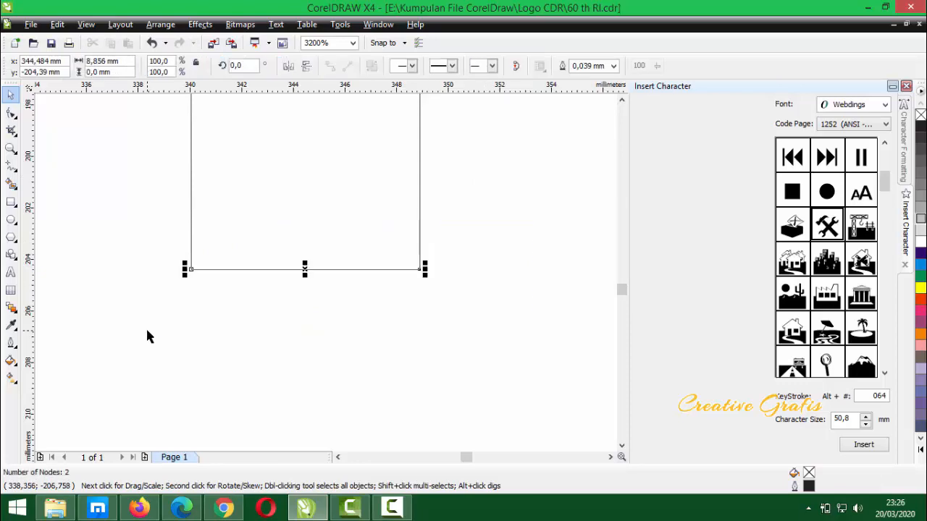
left_click(335, 276)
Break the copied road's outline at the two corner nodes of the main vertical road's lower end
scroll(324, 269, "down", 5)
scroll(326, 269, "up", 4)
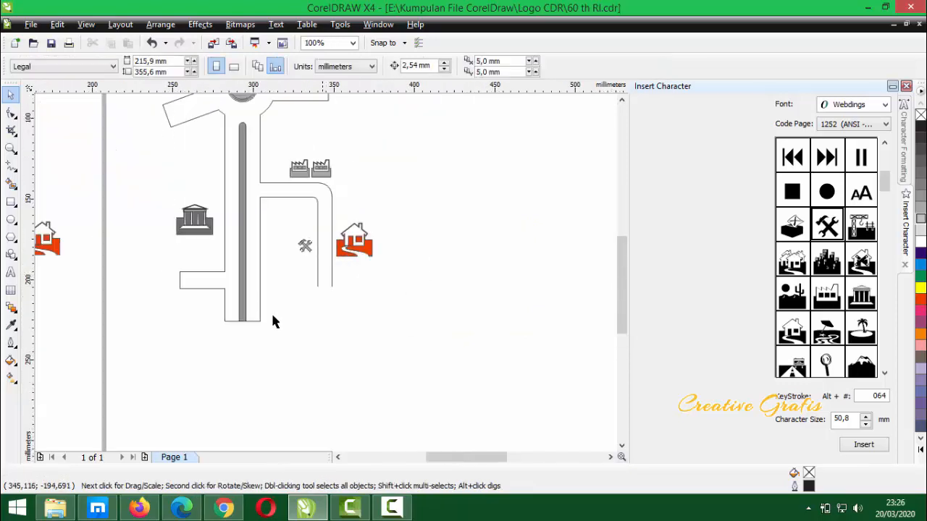
scroll(325, 269, "up", 1)
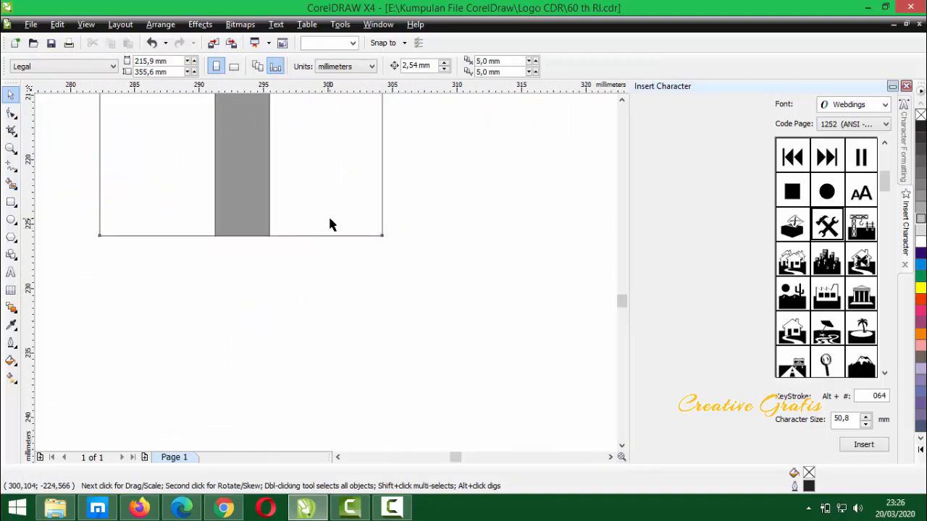
left_click(329, 218)
key("F10")
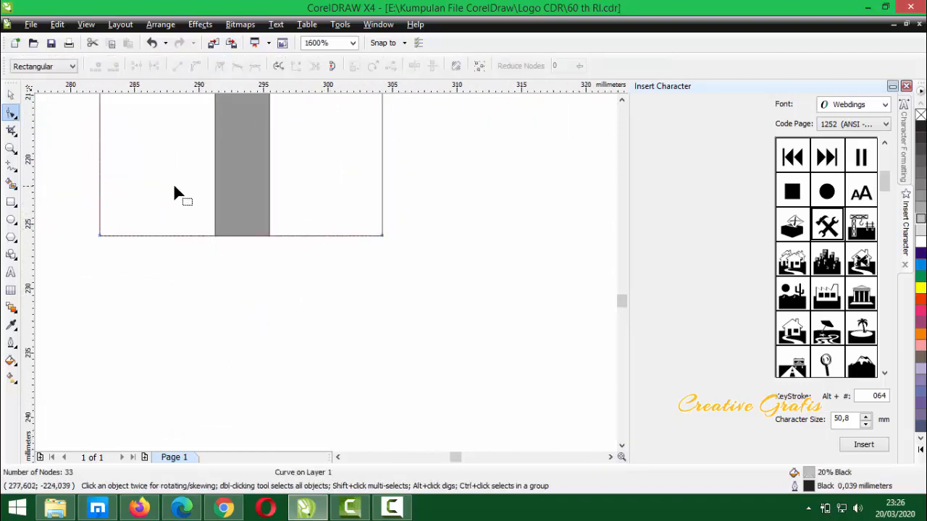
left_click_drag(74, 207, 430, 274)
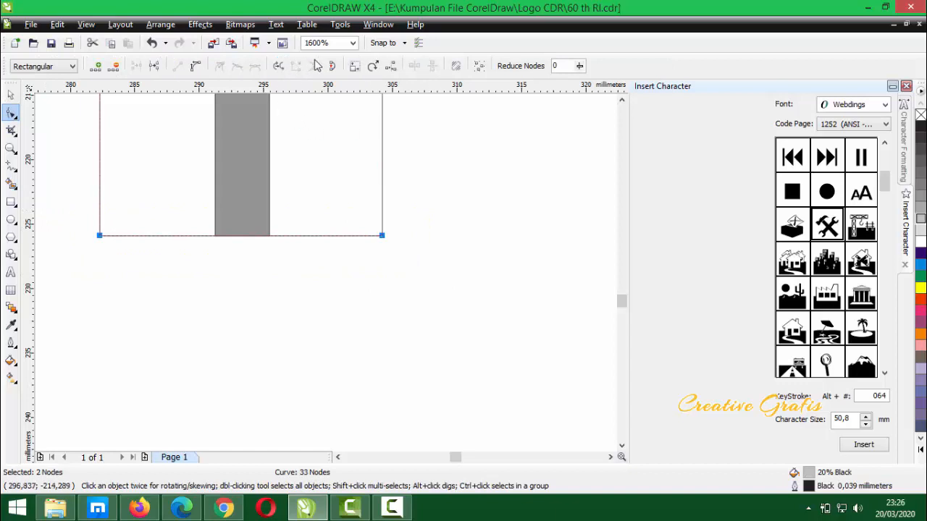
left_click(153, 66)
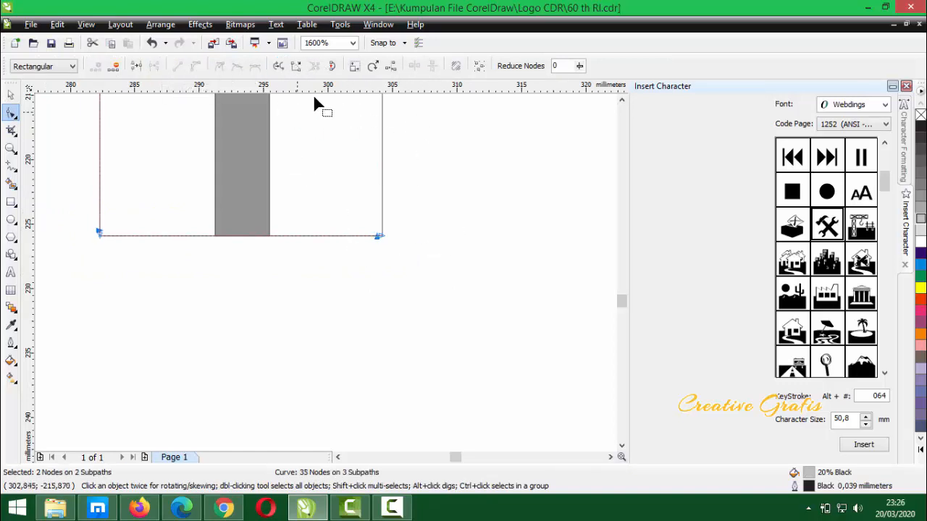
Break the road curve apart and delete the line closing the main vertical road's lower end
left_click(11, 95)
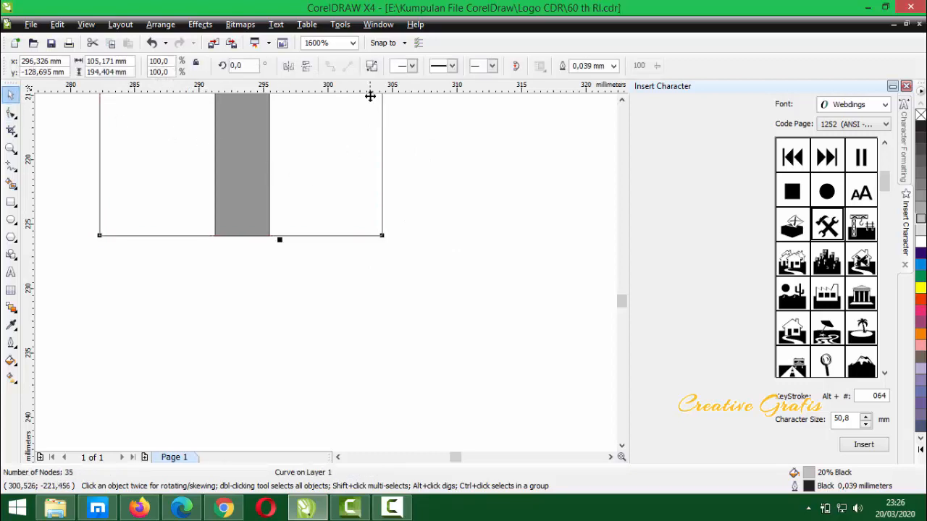
left_click(370, 66)
left_click(134, 286)
left_click_drag(451, 200, 58, 304)
key("Delete")
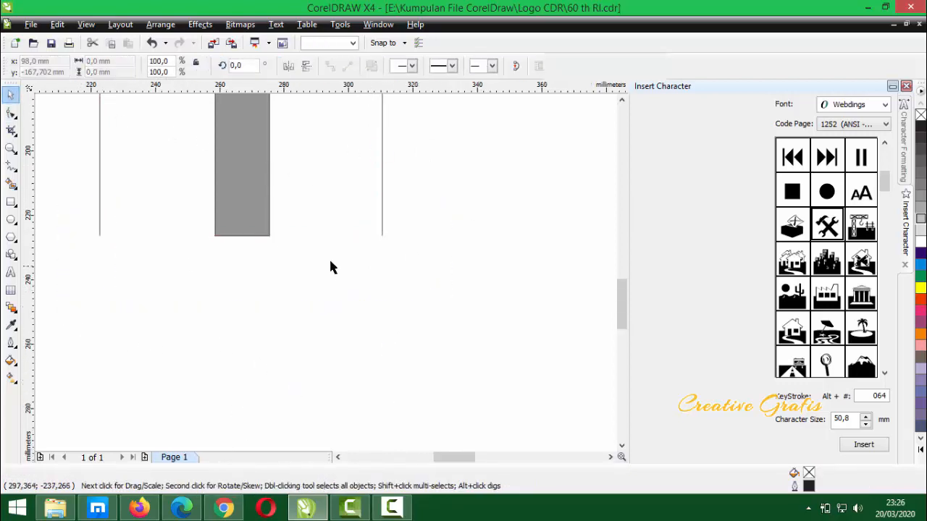
Break the outline at the two end nodes of the short side road below the bank icon
scroll(330, 268, "down", 3)
scroll(207, 228, "up", 2)
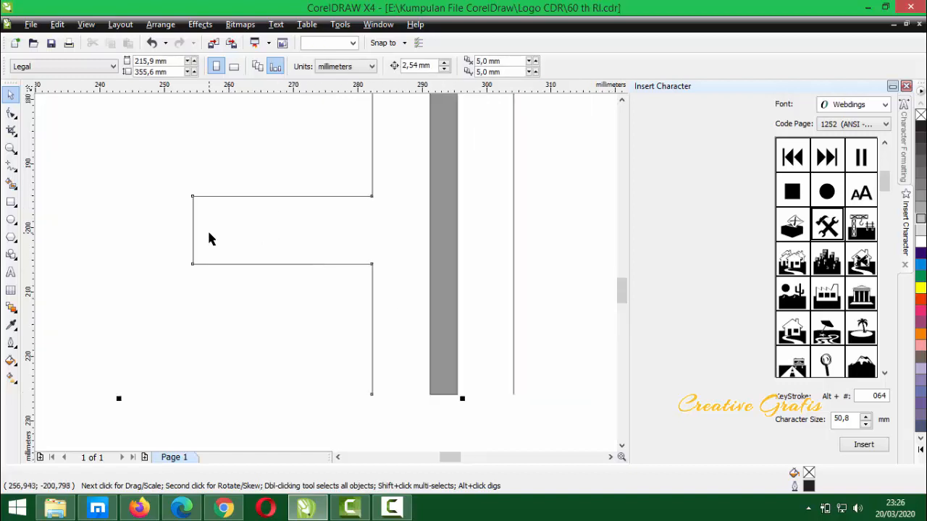
key("F10")
left_click_drag(154, 173, 212, 311)
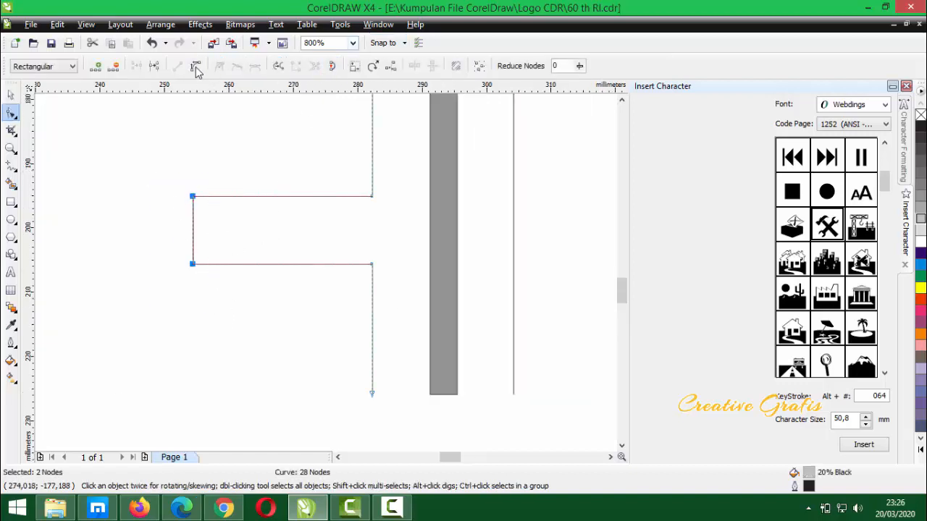
left_click(153, 66)
Break the curve apart and delete the line closing the short side road below the bank icon
left_click(11, 94)
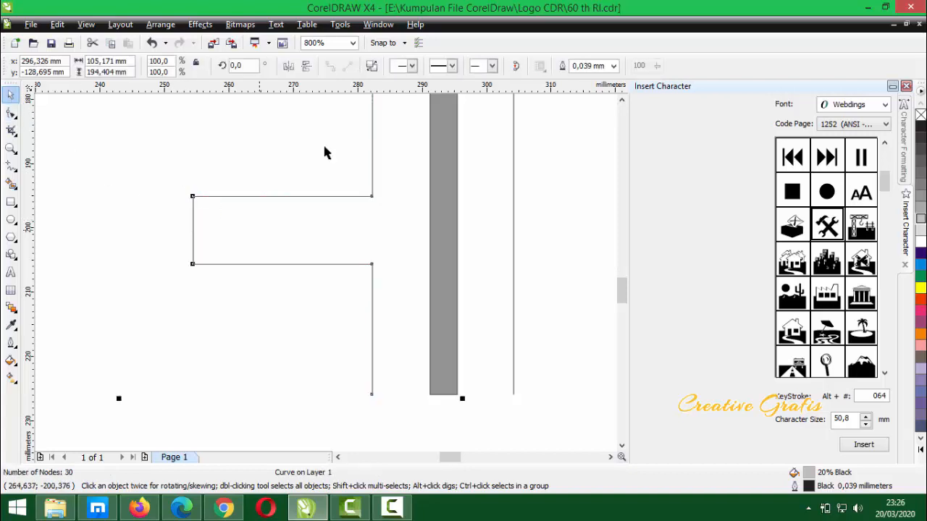
left_click(371, 66)
left_click_drag(159, 160, 221, 284)
key("Delete")
Break the outline at the four end nodes of the two diagonal roads west of the roundabout
scroll(221, 285, "down", 2)
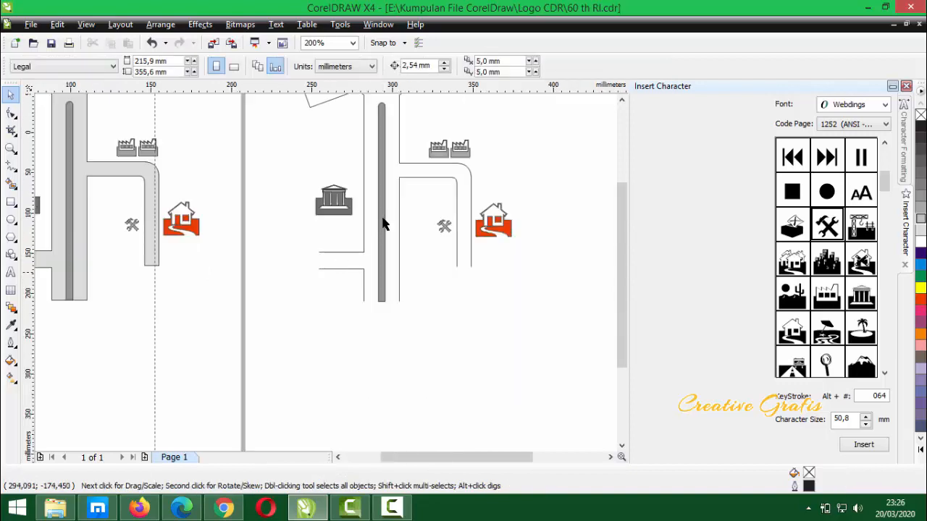
scroll(384, 224, "down", 1)
scroll(306, 234, "up", 1)
scroll(300, 238, "up", 2)
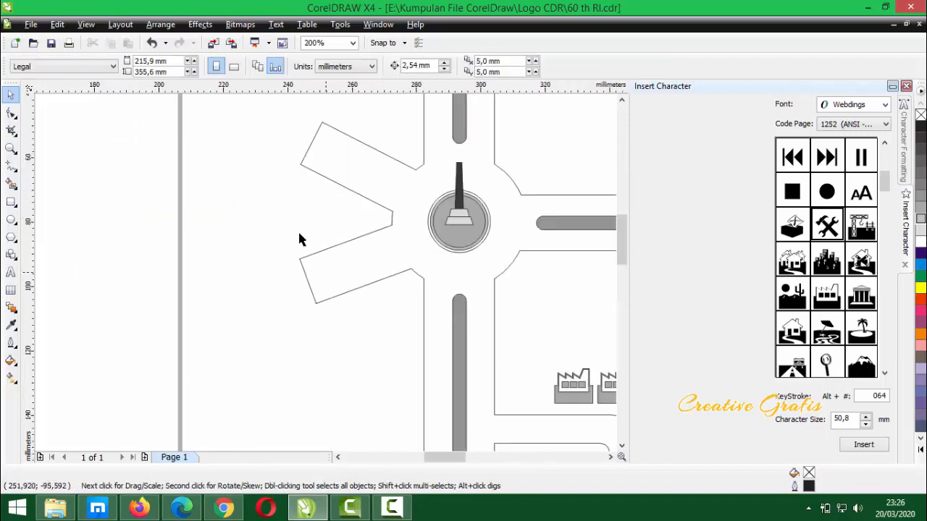
left_click(383, 240)
key("F10")
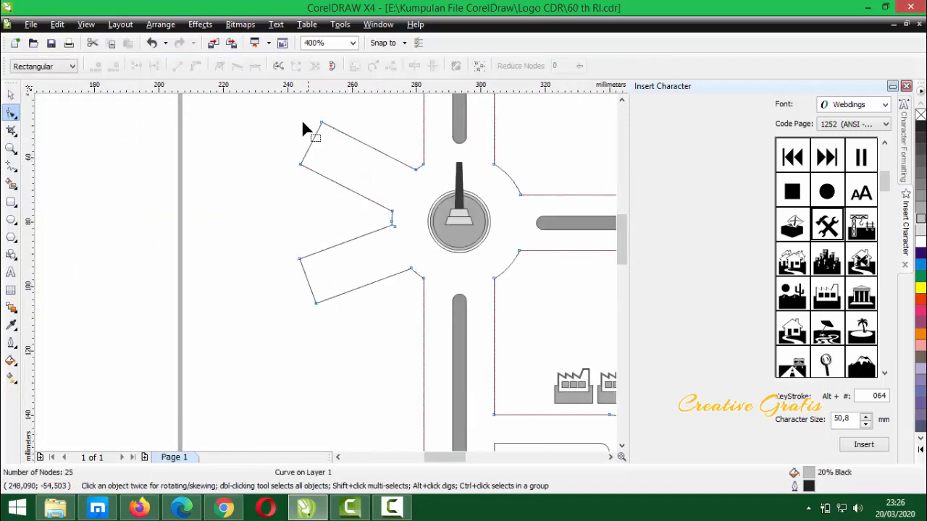
left_click_drag(354, 177, 373, 341)
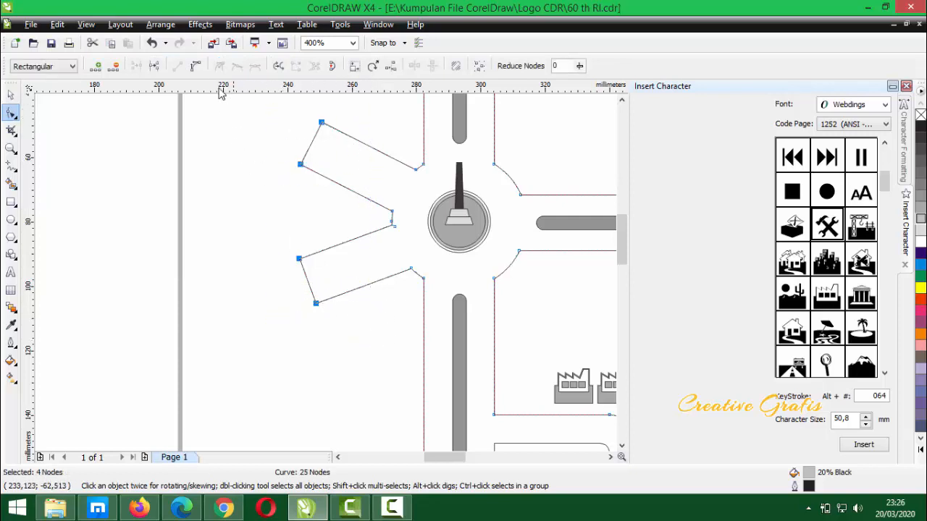
left_click(153, 66)
Break the outline at the end nodes of the roads running north and east from the roundabout
scroll(274, 150, "down", 2)
left_click_drag(394, 196, 471, 244)
left_click_drag(516, 277, 493, 332)
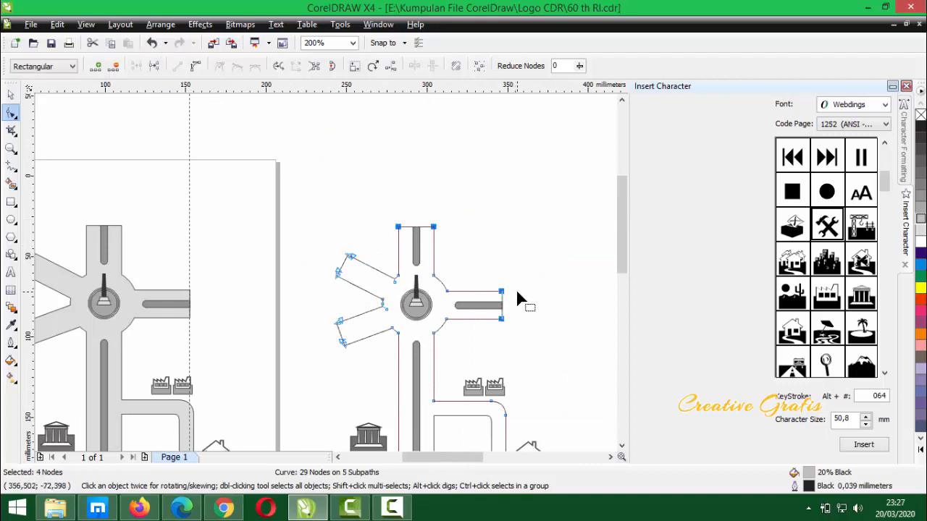
left_click(154, 66)
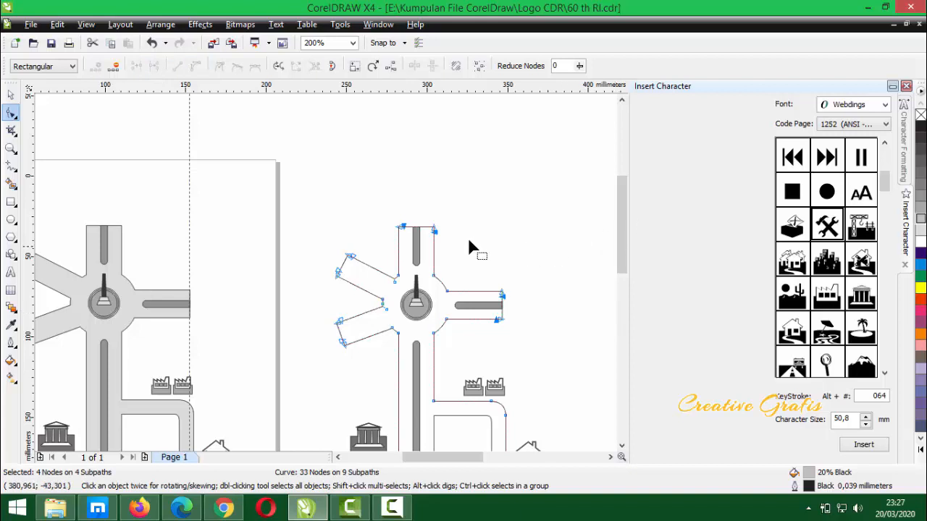
Break the curve apart and delete the lines closing the diagonal, north and east roads around the roundabout
left_click(11, 100)
left_click(372, 66)
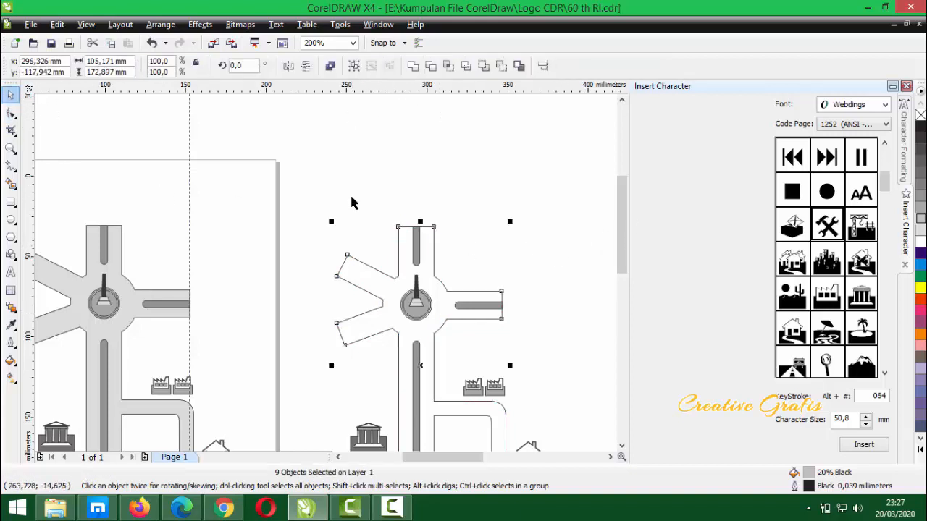
left_click(320, 368)
left_click_drag(320, 369, 355, 247)
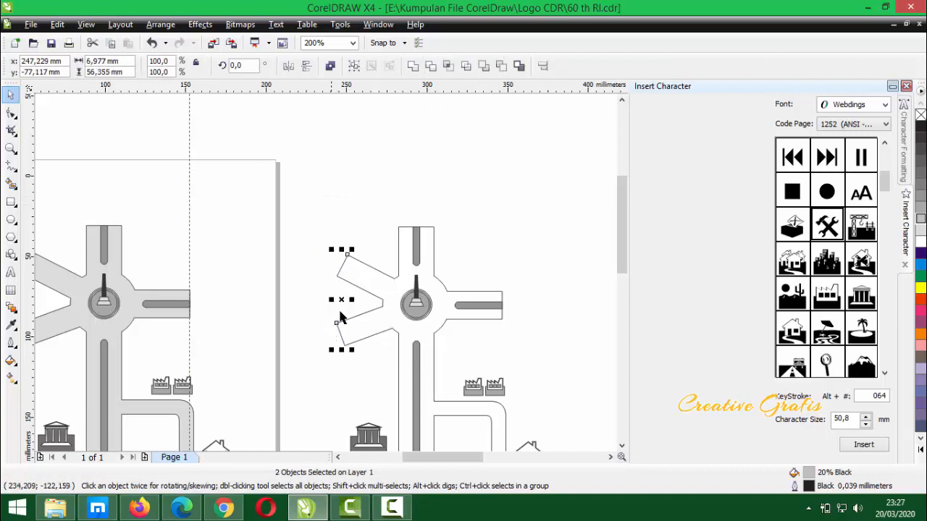
left_click_drag(368, 193, 457, 238)
key("Delete")
left_click_drag(513, 251, 499, 335)
key("Delete")
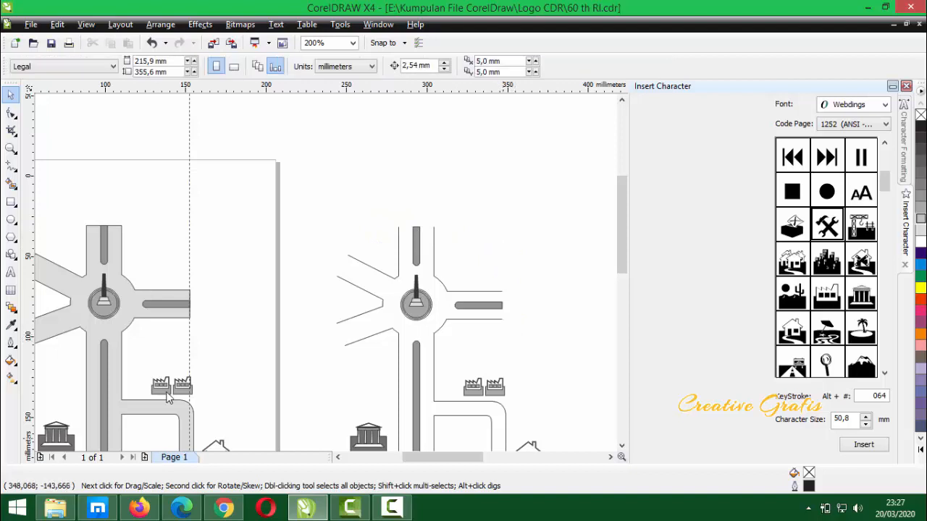
Compare the map copy with opened road ends against the two grey-filled maps
scroll(325, 271, "down", 2)
scroll(319, 304, "up", 2)
scroll(325, 279, "down", 2)
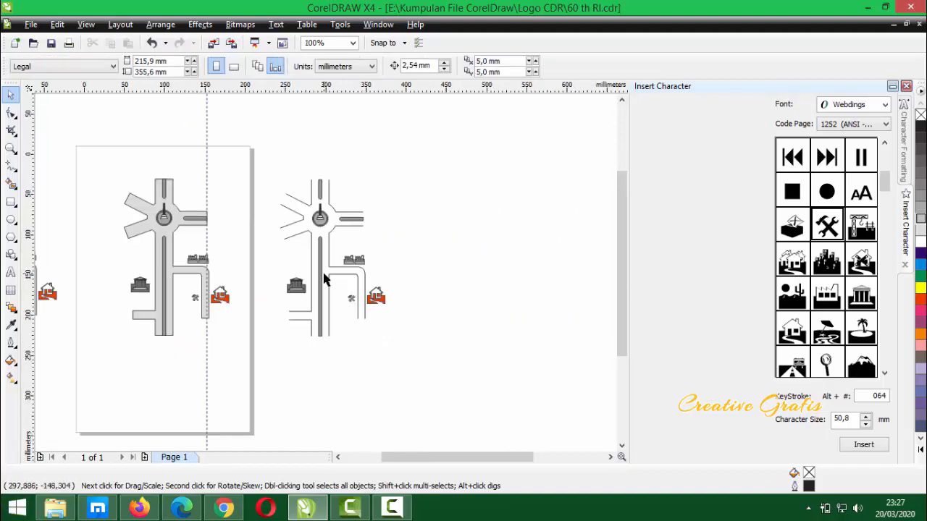
scroll(305, 293, "up", 2)
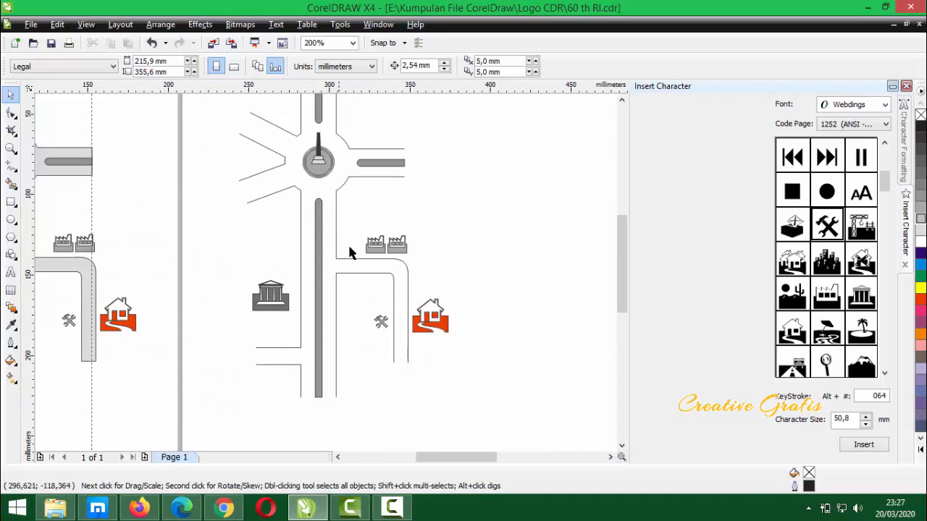
scroll(311, 292, "down", 2)
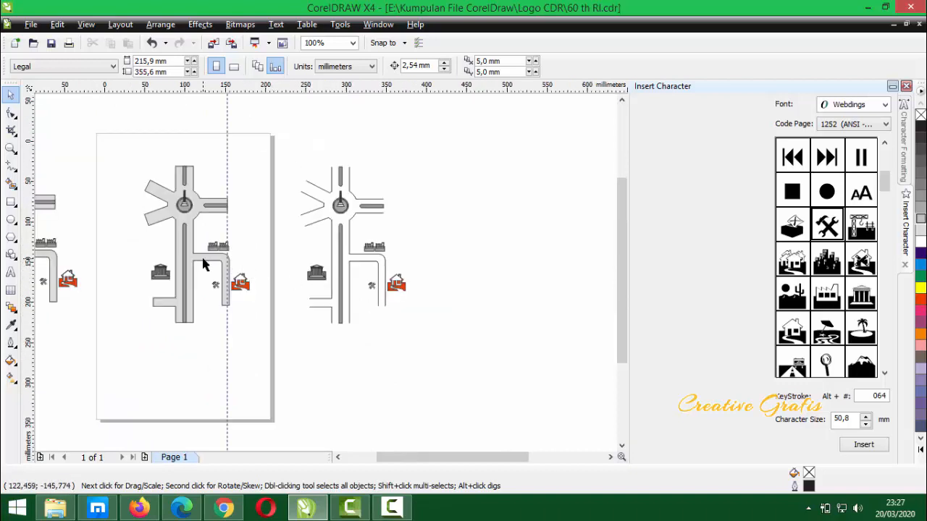
scroll(325, 275, "up", 2)
scroll(302, 275, "down", 4)
scroll(296, 272, "up", 2)
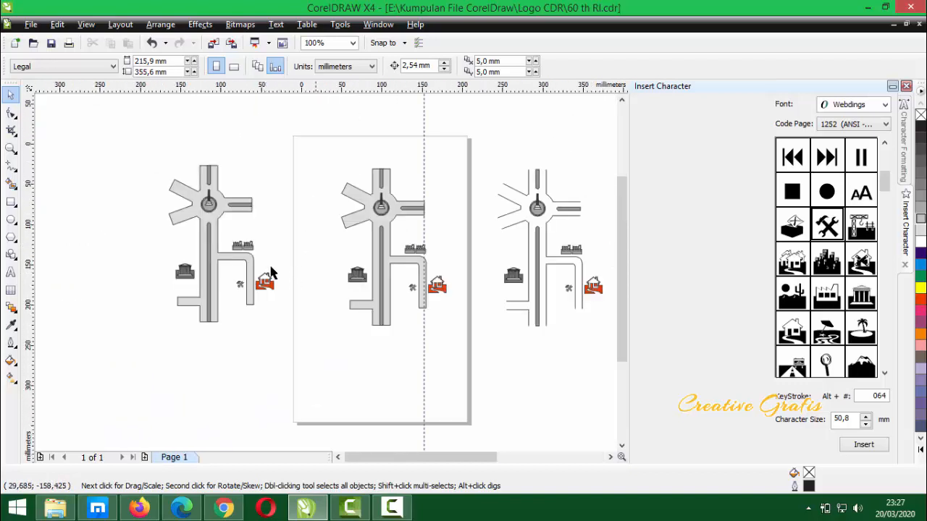
scroll(209, 245, "up", 2)
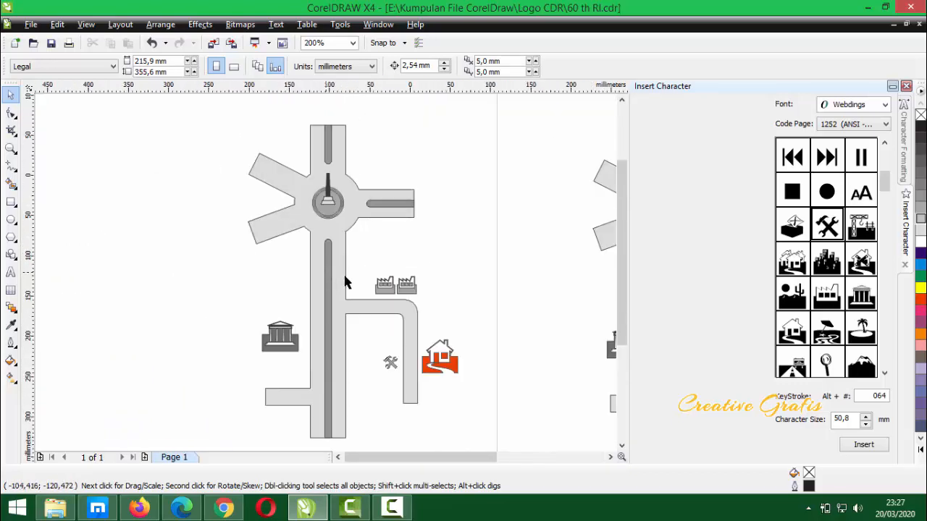
Fill the road shape of the grey map copy west of the page with White
scroll(345, 279, "down", 2)
scroll(327, 270, "up", 2)
left_click_drag(155, 96, 483, 437)
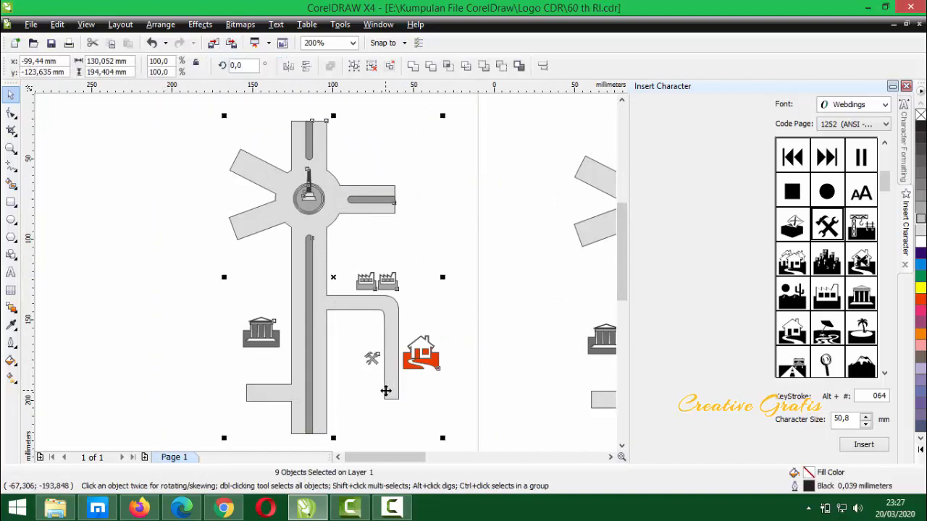
left_click(321, 222)
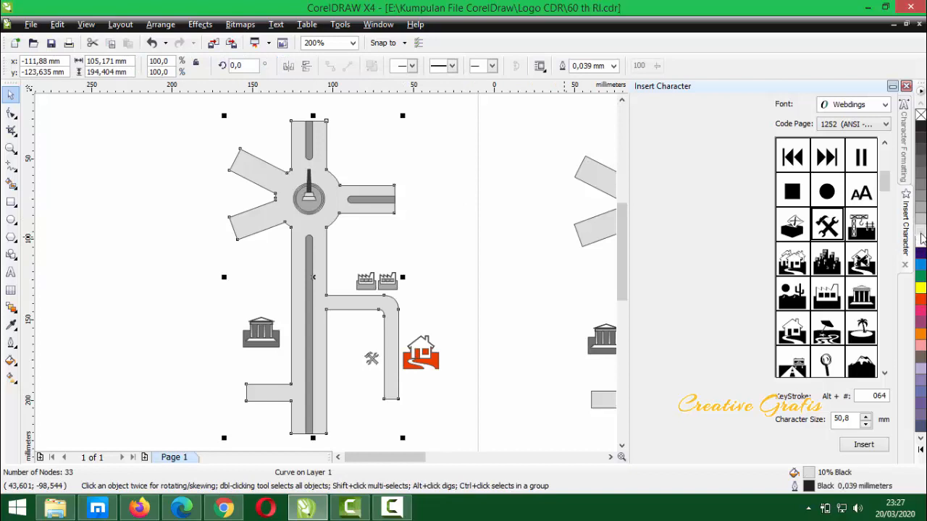
left_click(921, 249)
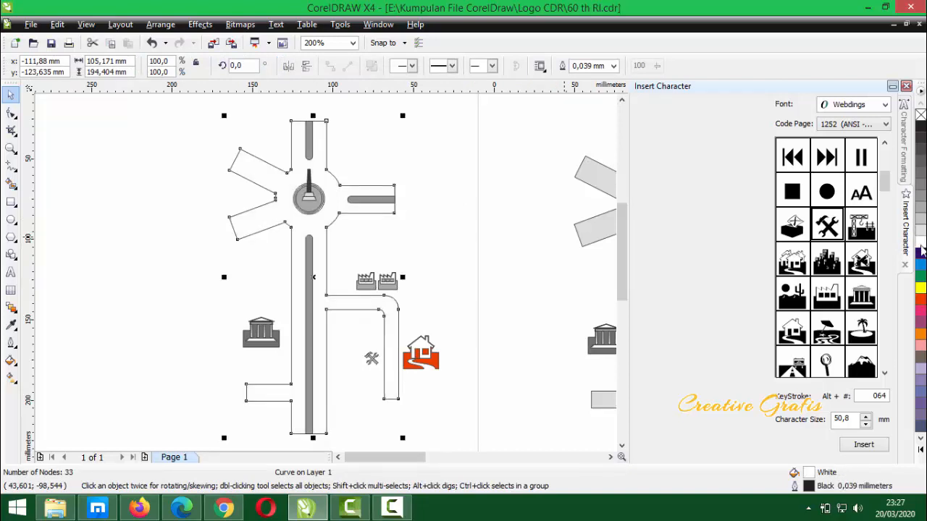
Compare the closed road ends of the white-filled map with the open ends of the edited copy east of the page
scroll(515, 351, "down", 2)
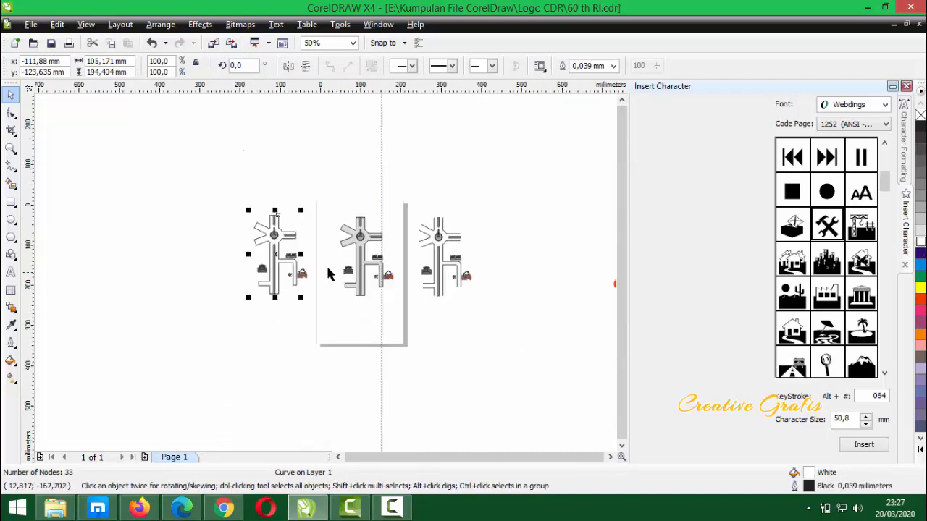
scroll(278, 233, "up", 1)
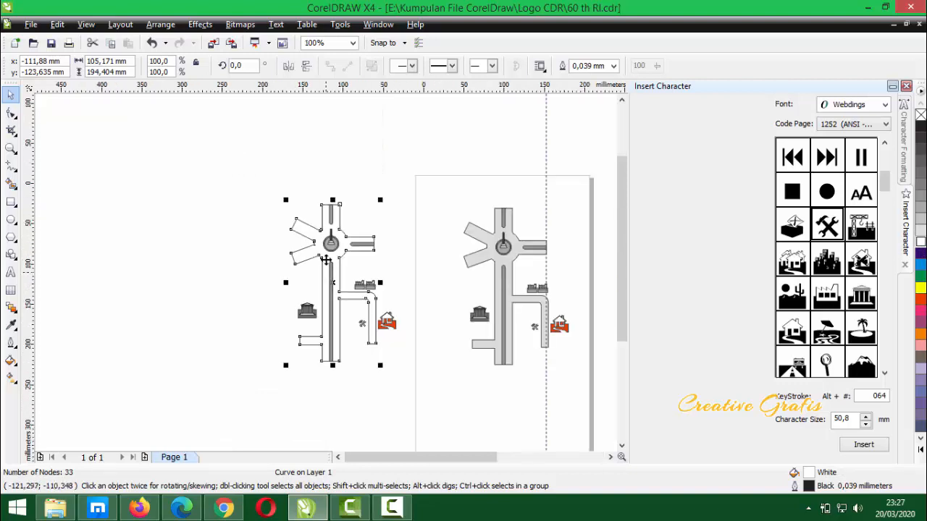
scroll(293, 239, "up", 2)
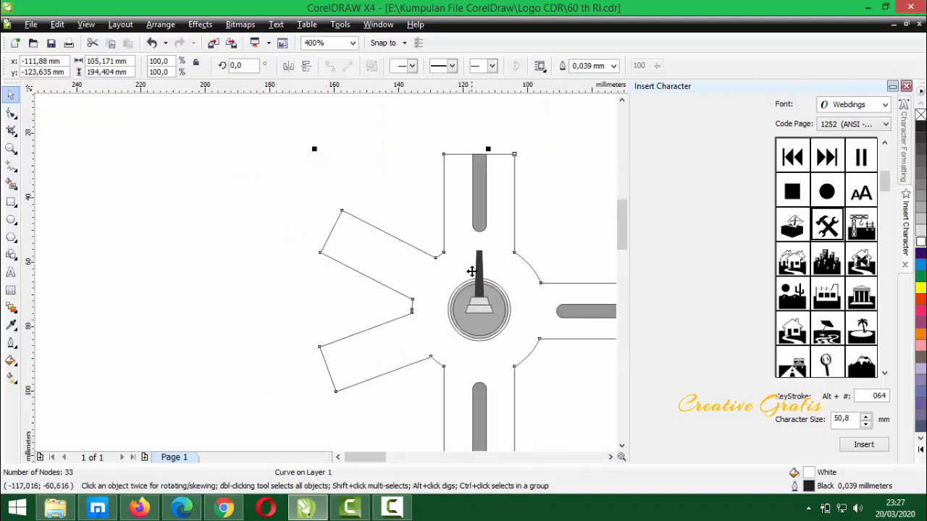
scroll(473, 265, "down", 1)
scroll(325, 274, "up", 1)
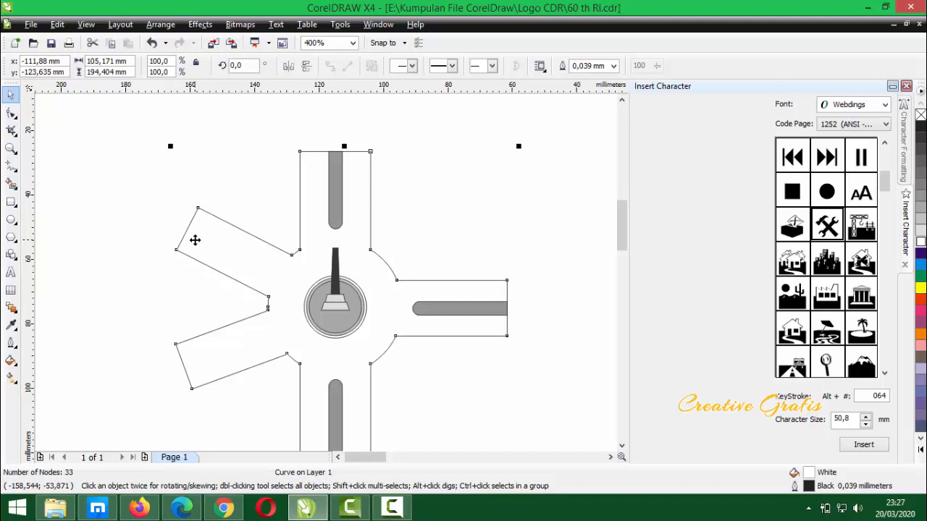
scroll(242, 259, "down", 4)
scroll(330, 276, "up", 1)
scroll(362, 260, "up", 2)
scroll(336, 293, "up", 1)
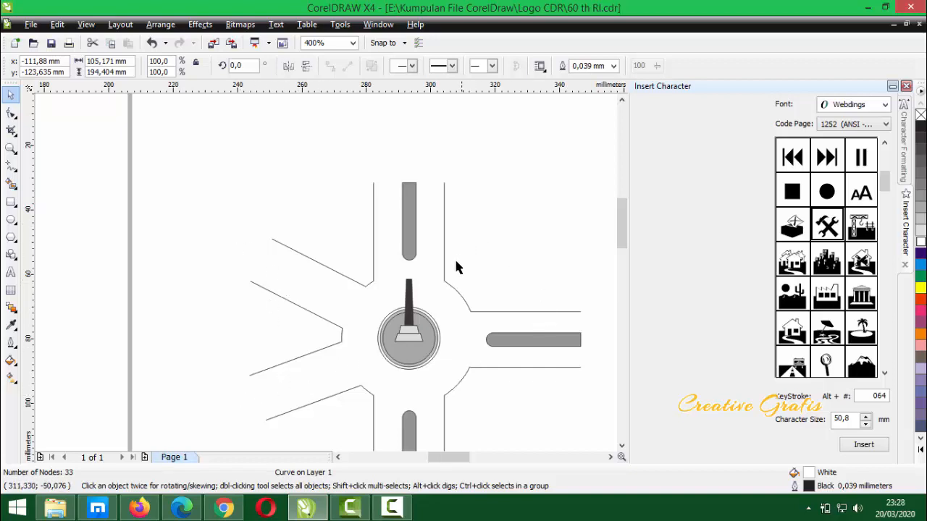
scroll(321, 276, "down", 2)
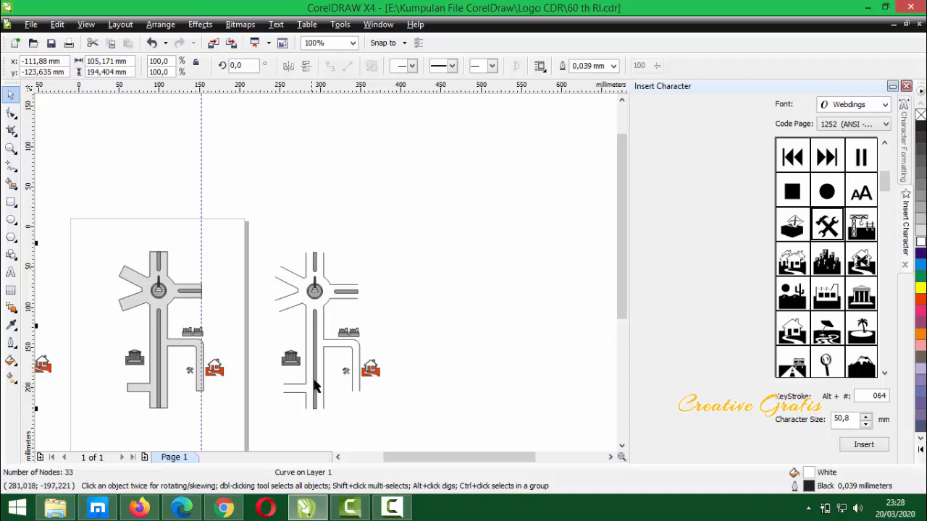
Fill the road shape of the map west of the page with 60% Black
scroll(259, 374, "down", 1)
scroll(222, 234, "up", 1)
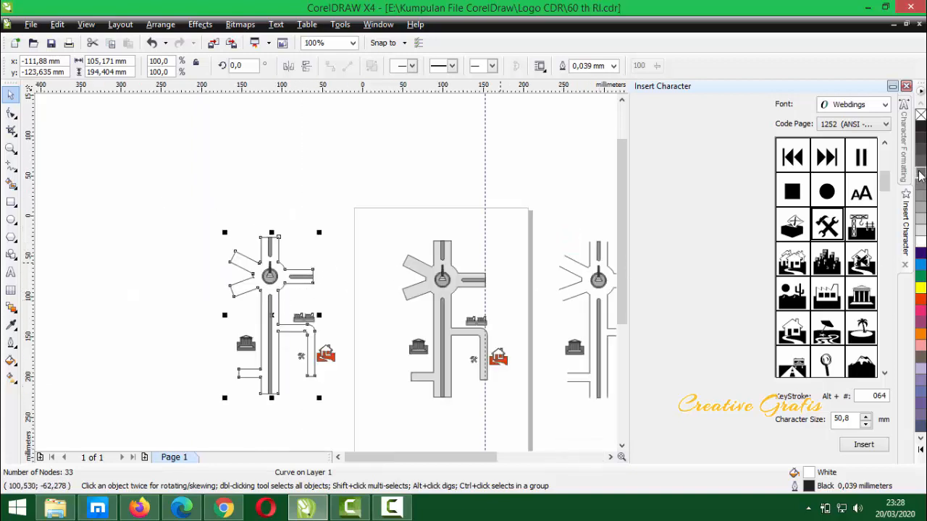
left_click(921, 174)
scroll(255, 303, "up", 1)
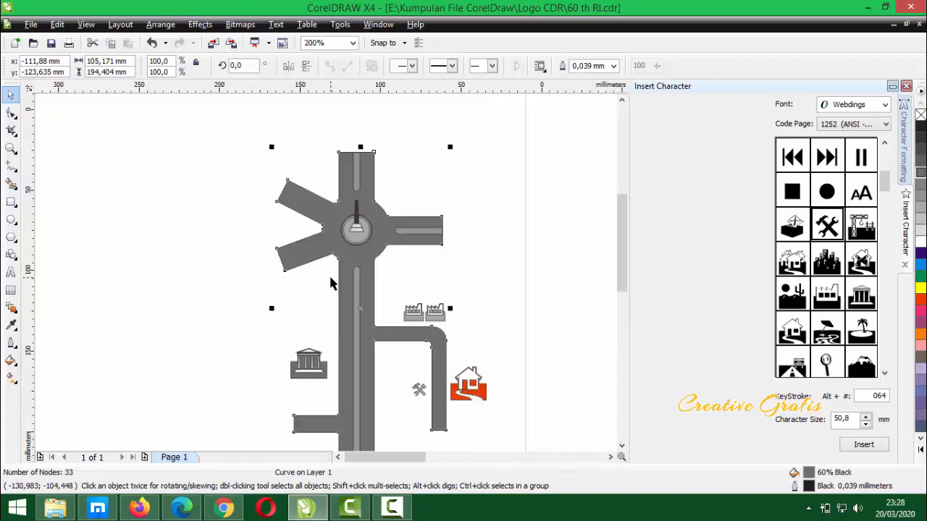
Fill the three median strips of the dark grey map west of the page with White
left_click(464, 233)
left_click(430, 231)
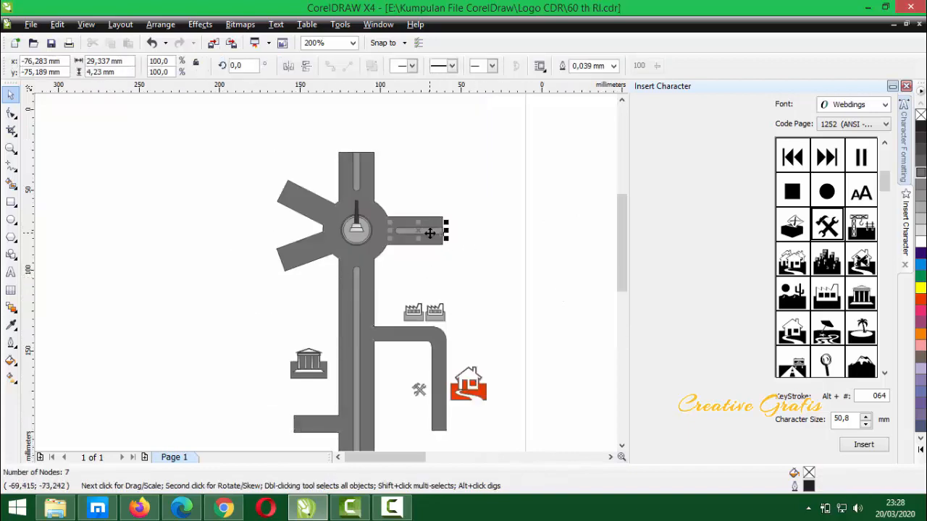
left_click(357, 327, "shift")
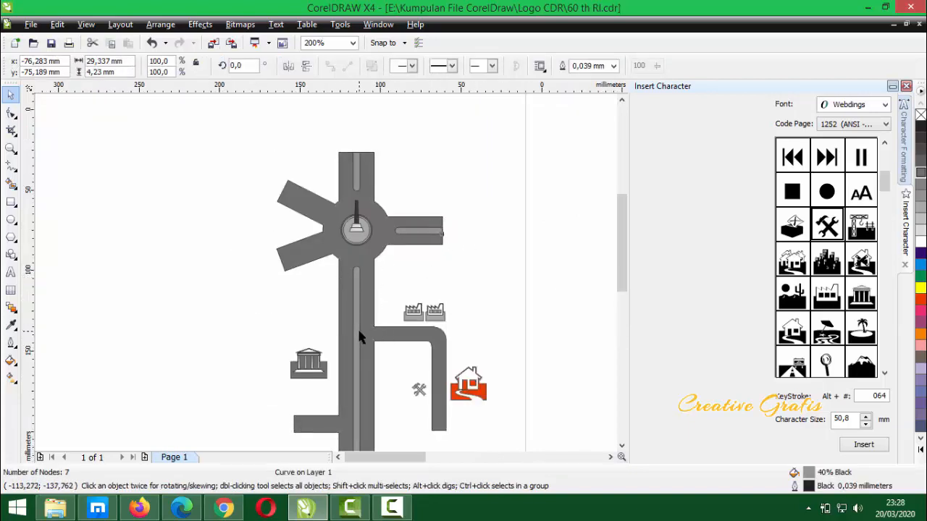
left_click(359, 191, "shift")
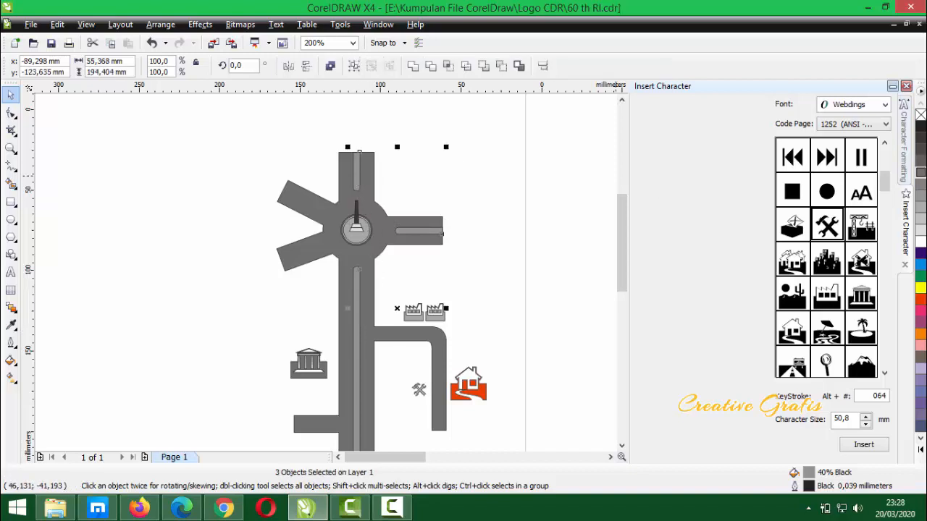
left_click(920, 241)
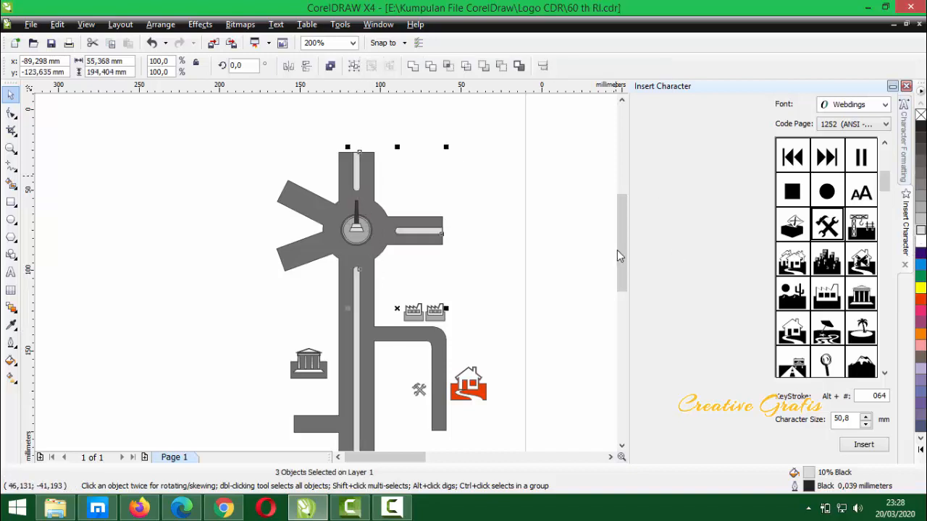
left_click(920, 245)
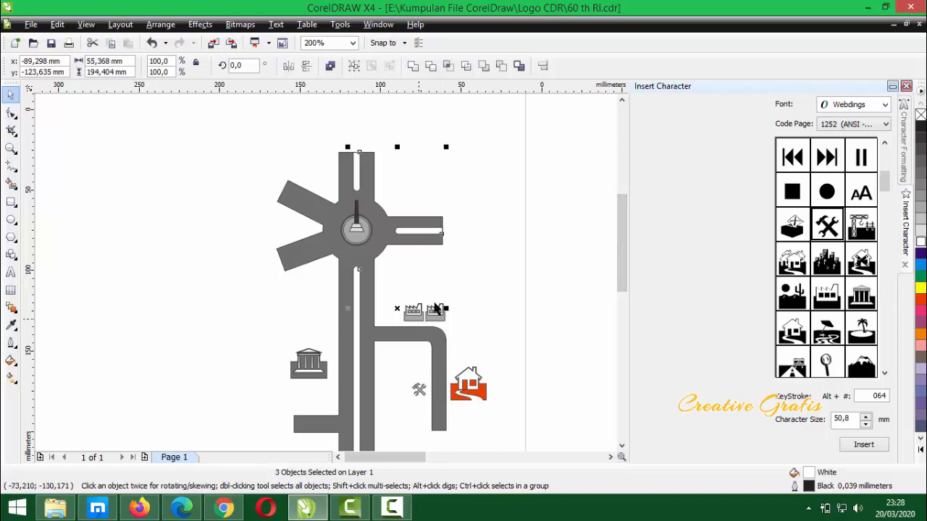
key("Escape")
scroll(362, 287, "down", 1)
left_click_drag(260, 175, 403, 406)
key("Escape")
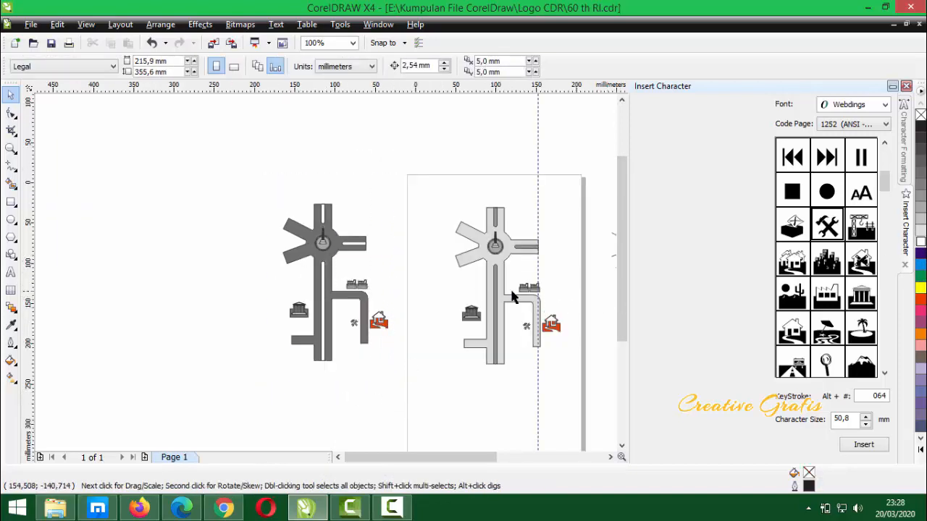
Duplicate the light grey road shape of the map on the page, placing the copy northeast of the original
scroll(499, 300, "up", 2)
scroll(324, 268, "down", 1)
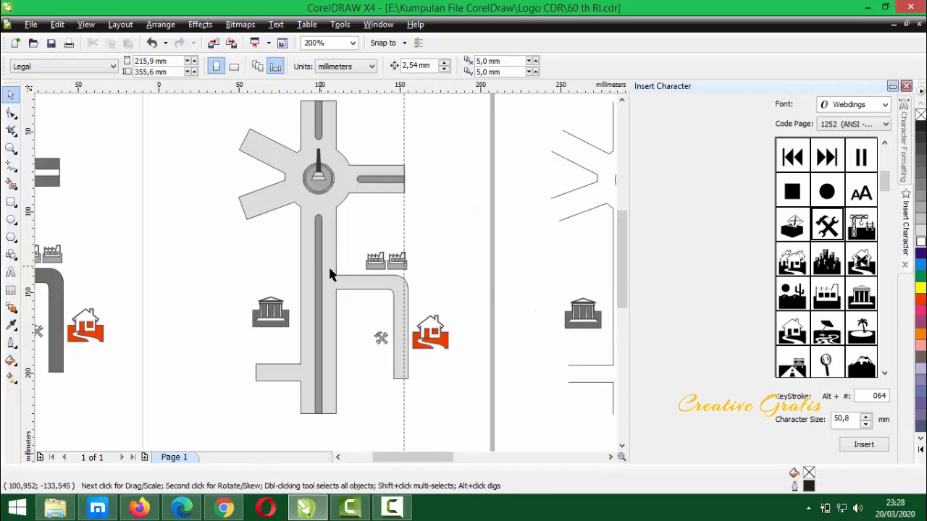
left_click(333, 272)
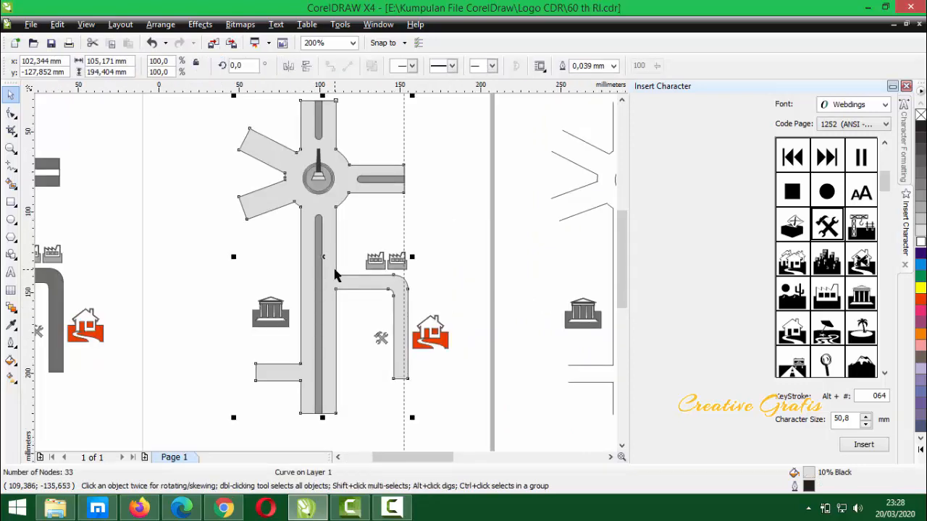
scroll(334, 270, "down", 1)
left_click(326, 272)
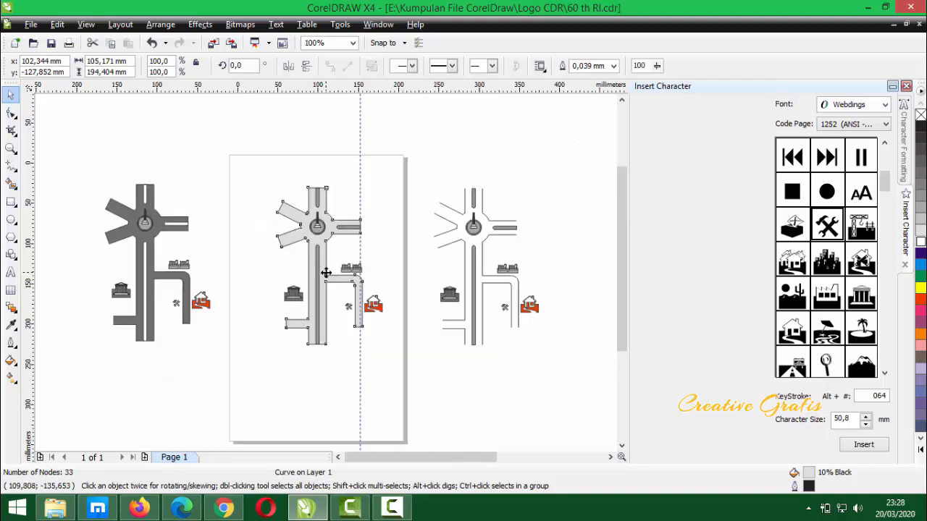
left_click_drag(327, 272, 383, 243)
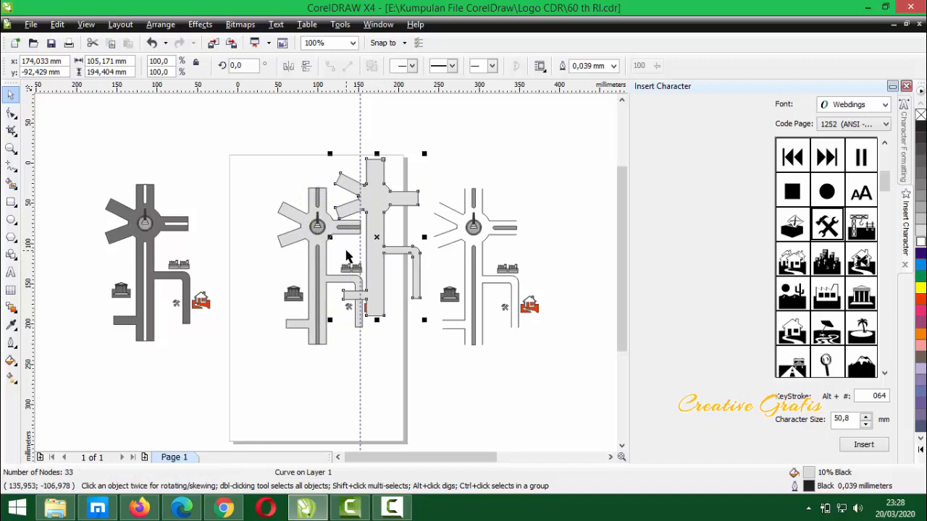
Move the copied road shape over the original map and send it behind all other objects
scroll(346, 254, "up", 2)
left_click_drag(386, 275, 262, 310)
scroll(324, 270, "up", 1)
scroll(341, 217, "down", 1)
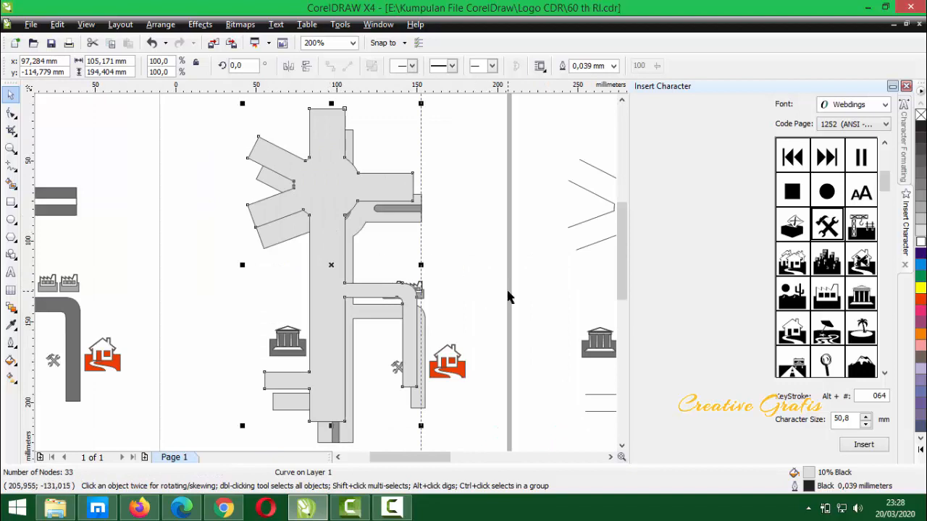
key("shift+Page_Down")
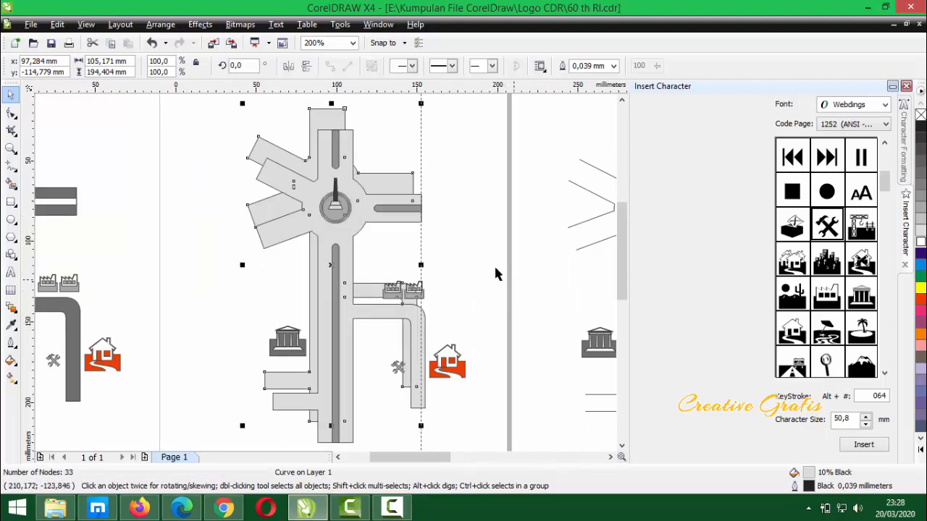
Offset the copied road slightly up and to the right of the original and fill it with Black as a shadow
left_click_drag(322, 113, 339, 125)
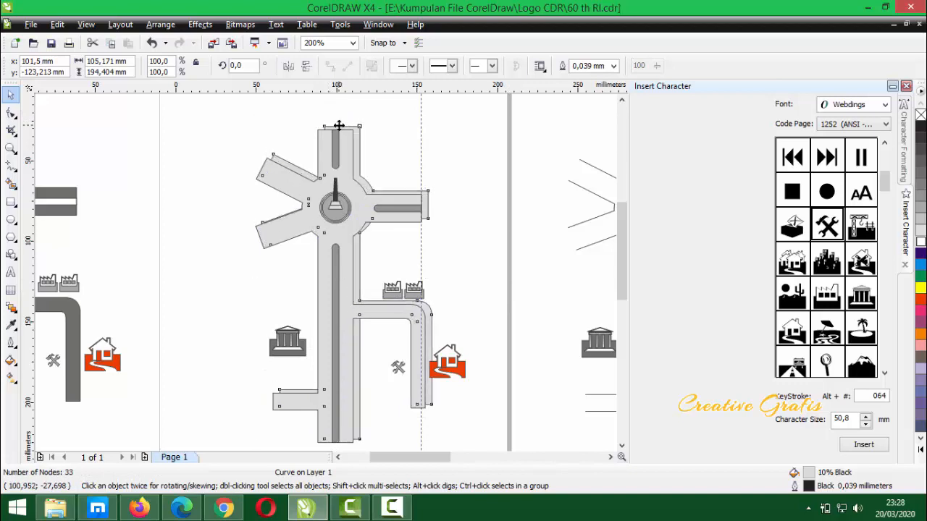
left_click_drag(339, 125, 339, 123)
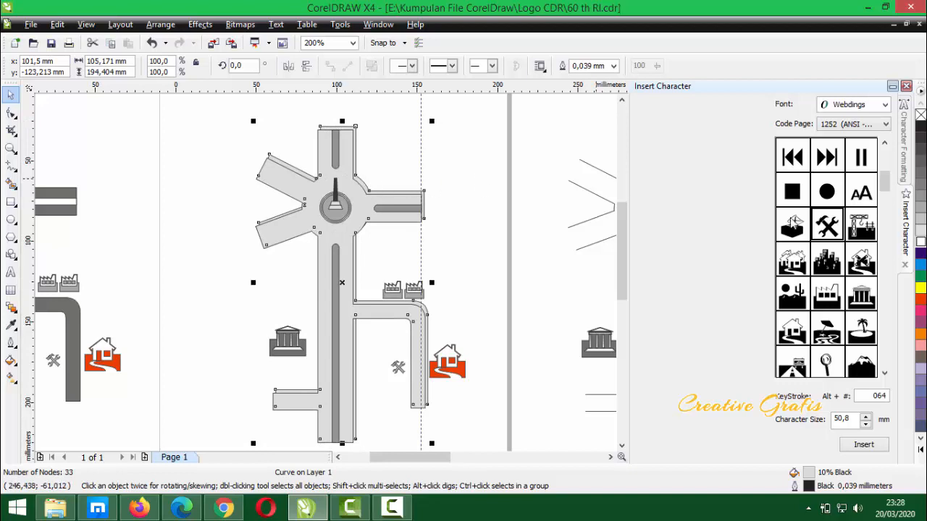
right_click(920, 129)
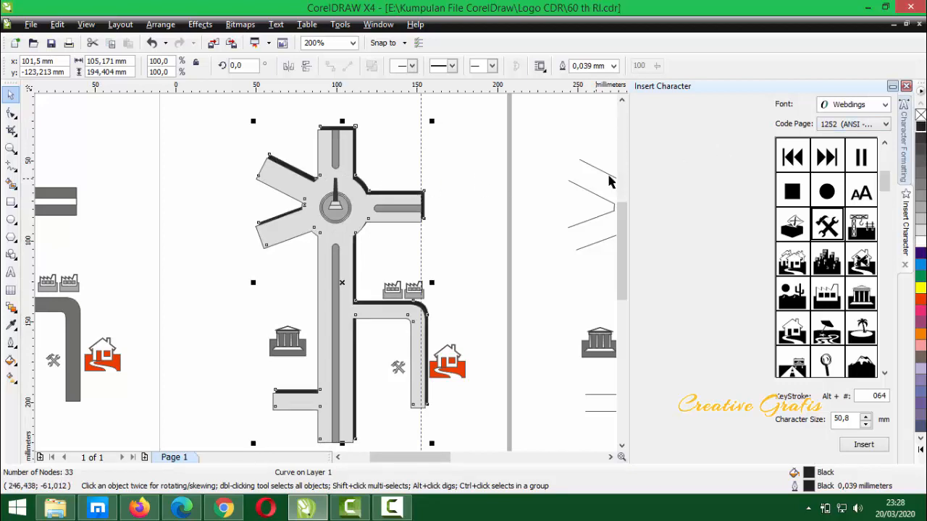
left_click(475, 176)
Try a White fill on the original road shape in front of the black shadow and compare it with the neighbouring maps
left_click(351, 236)
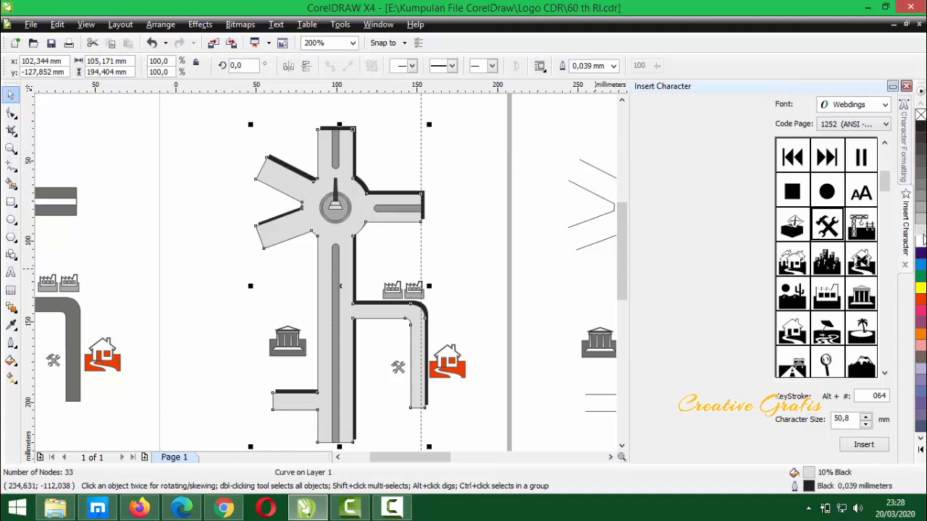
left_click(921, 242)
left_click(404, 264)
scroll(325, 280, "down", 1)
scroll(318, 298, "up", 1)
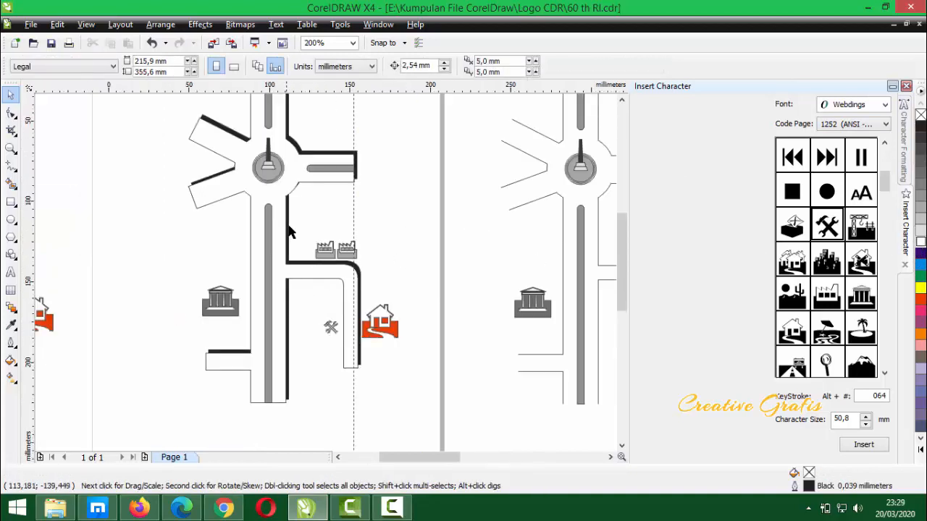
scroll(320, 241, "down", 1)
scroll(327, 275, "up", 2)
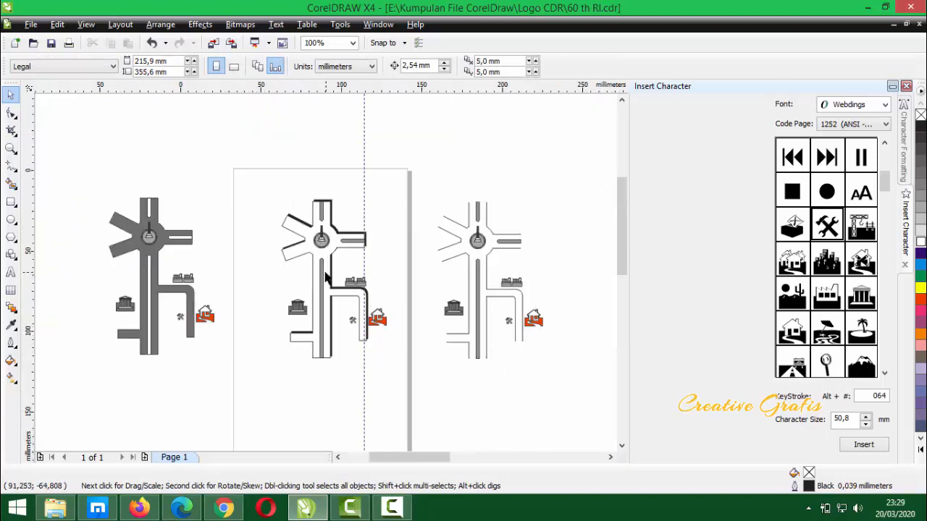
Fill the front road shape with 10% Black and check the black shadow along its edges
left_click(397, 298)
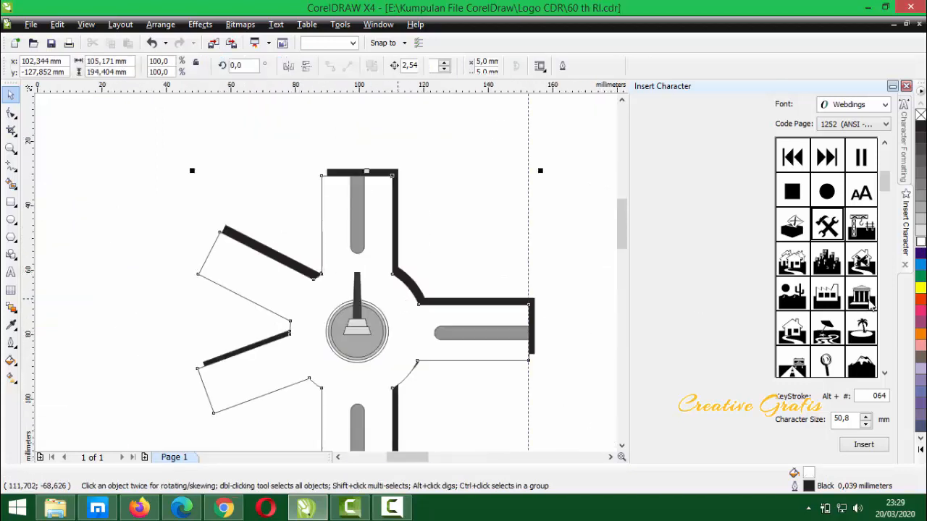
left_click(921, 232)
scroll(476, 293, "down", 1)
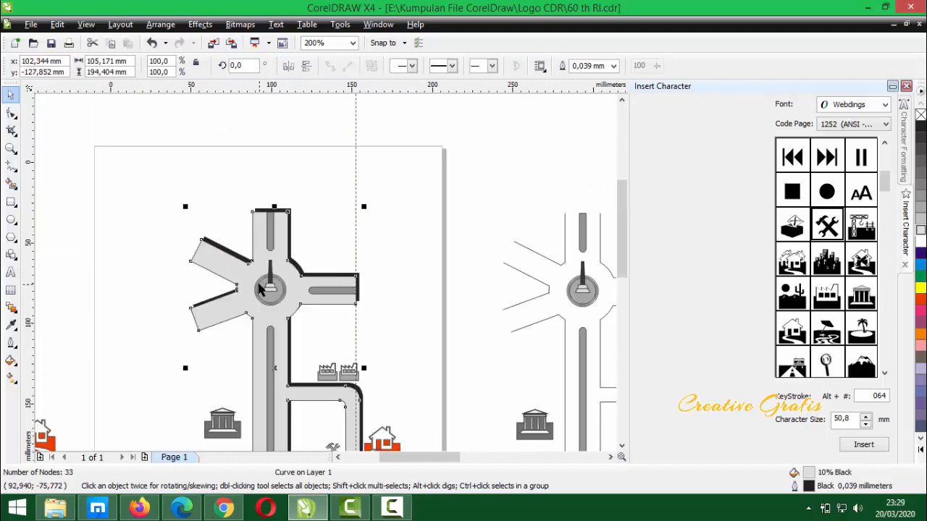
scroll(283, 246, "up", 1)
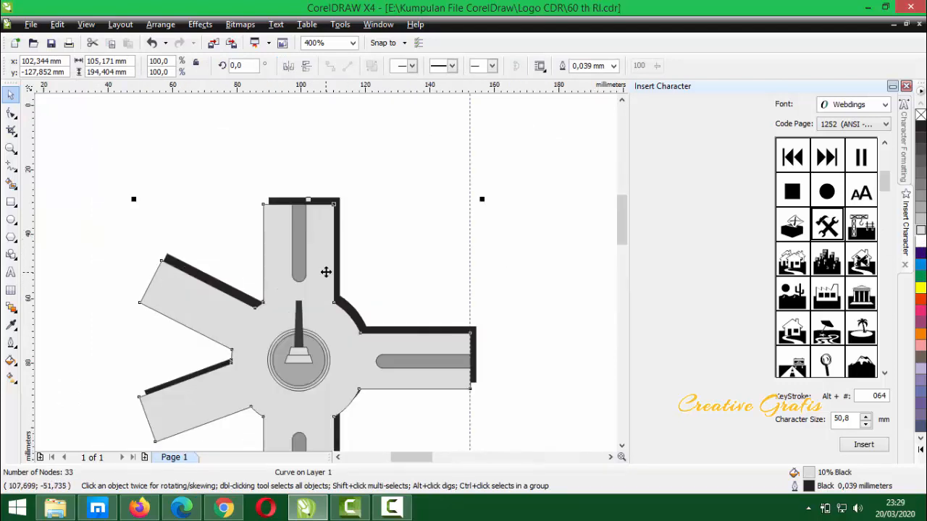
scroll(304, 362, "down", 2)
scroll(327, 272, "up", 1)
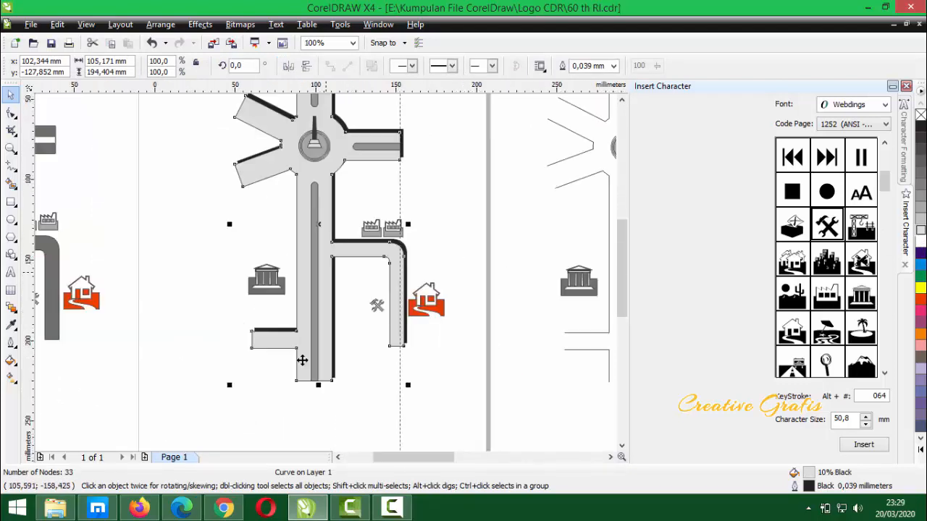
scroll(327, 272, "up", 1)
scroll(326, 273, "down", 1)
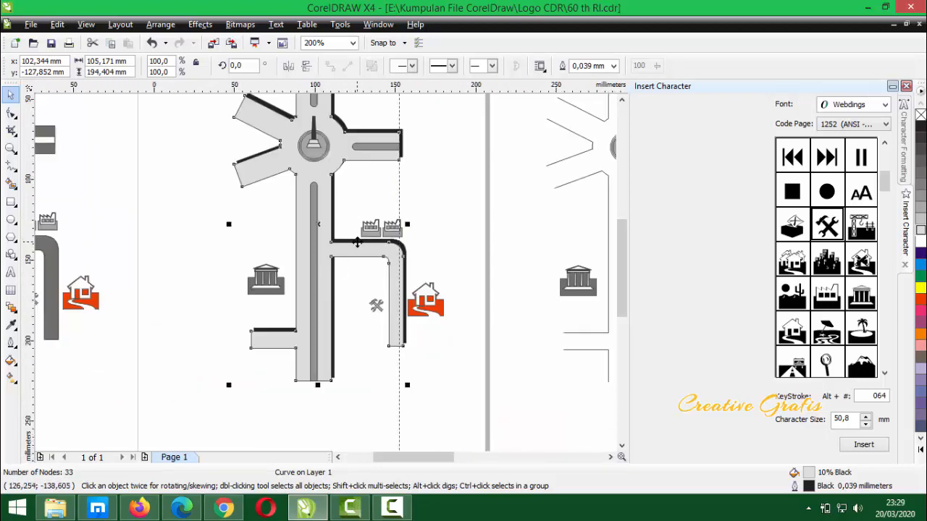
scroll(357, 242, "up", 1)
left_click(475, 248)
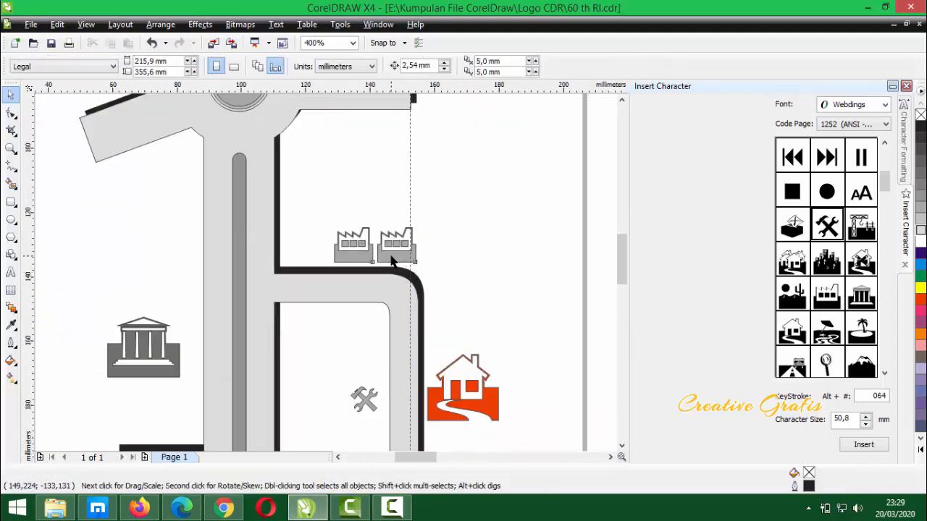
left_click(392, 262)
left_click_drag(390, 260, 393, 254)
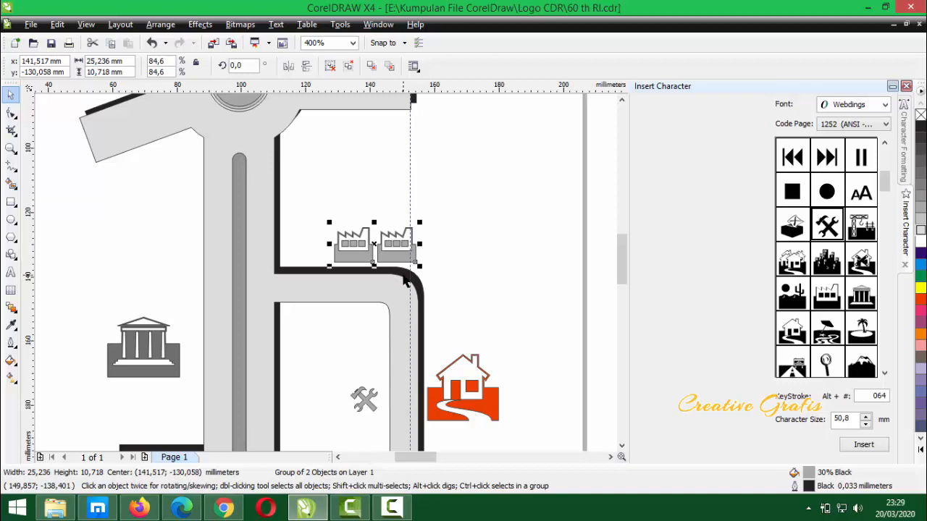
scroll(369, 301, "down", 2)
scroll(325, 292, "up", 1)
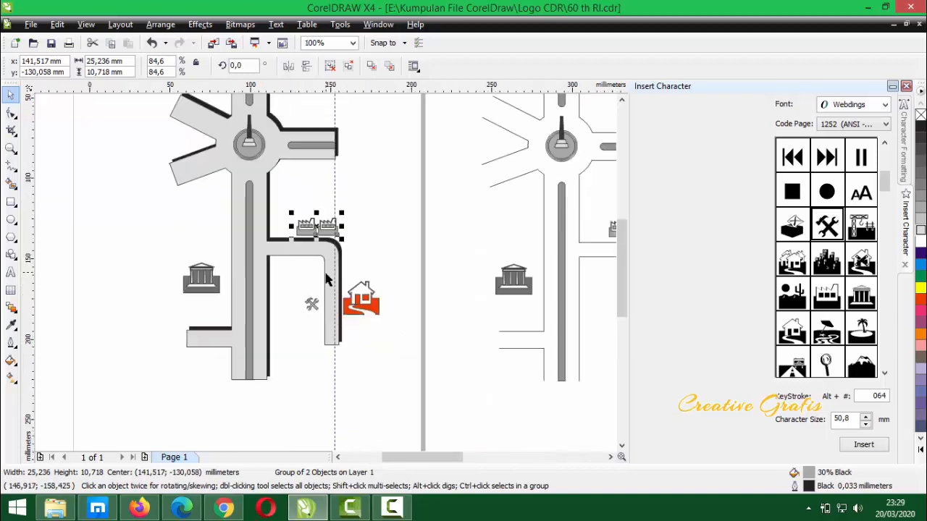
Fill the crossed-tools icon of the map on the page with 70% Black
left_click(311, 304)
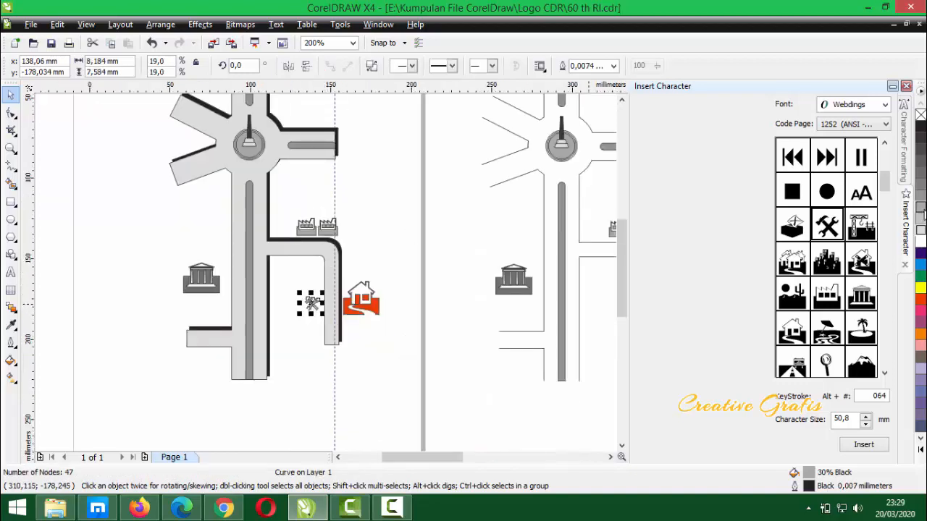
left_click(921, 161)
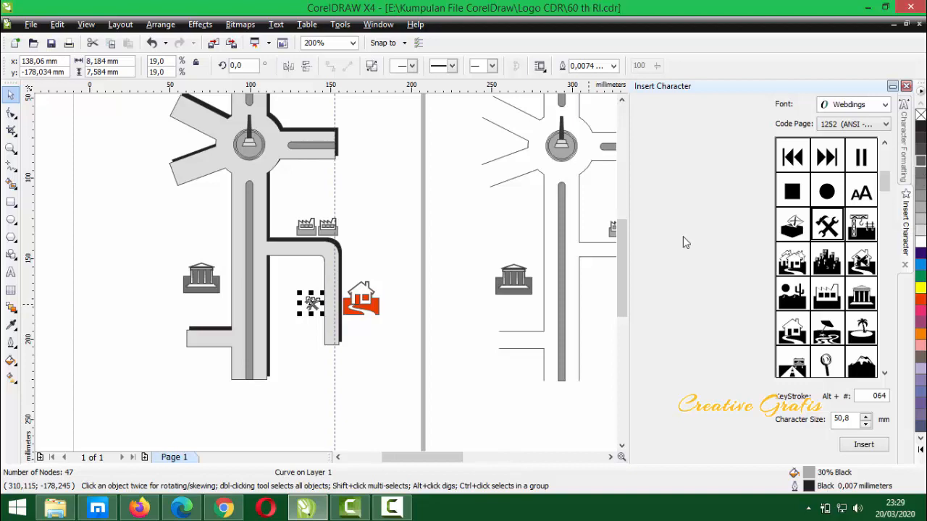
left_click(414, 360)
Fill the grouped pair of factory icons above the side road with 70% Black
scroll(322, 227, "up", 2)
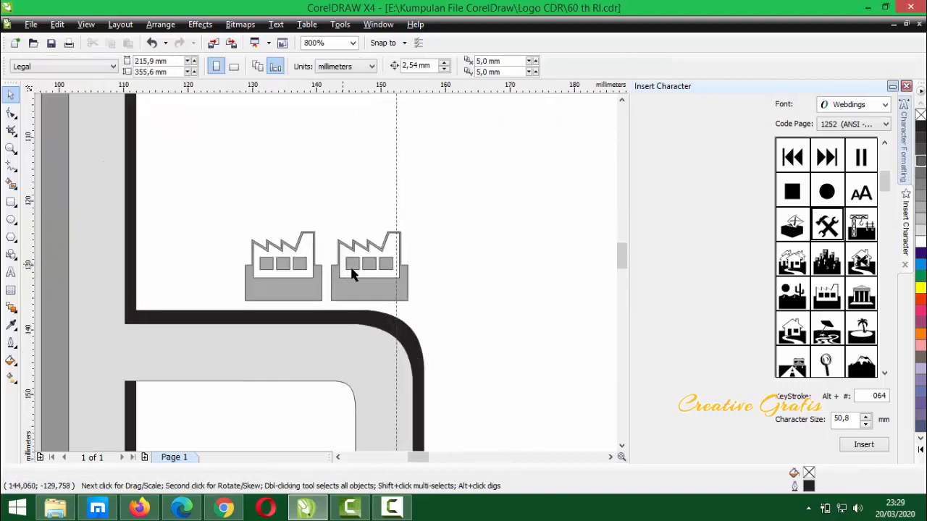
left_click(360, 285)
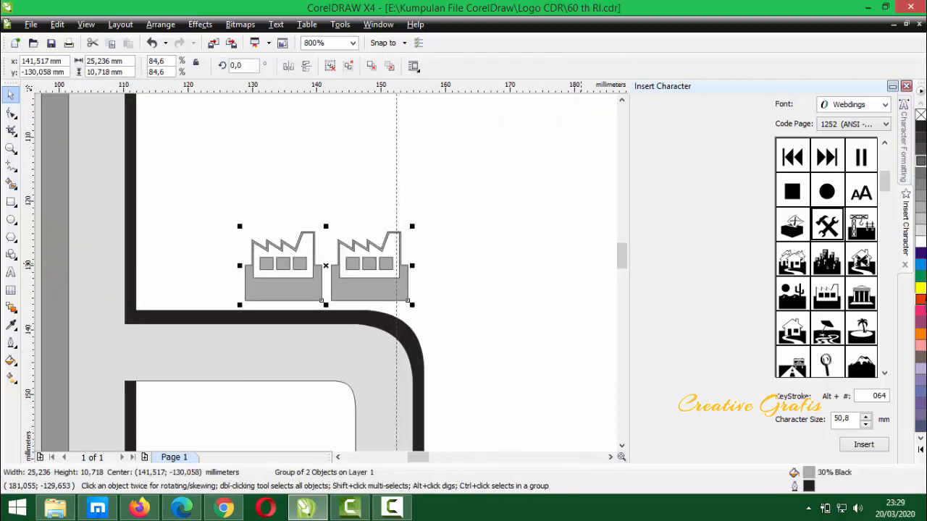
left_click(922, 163)
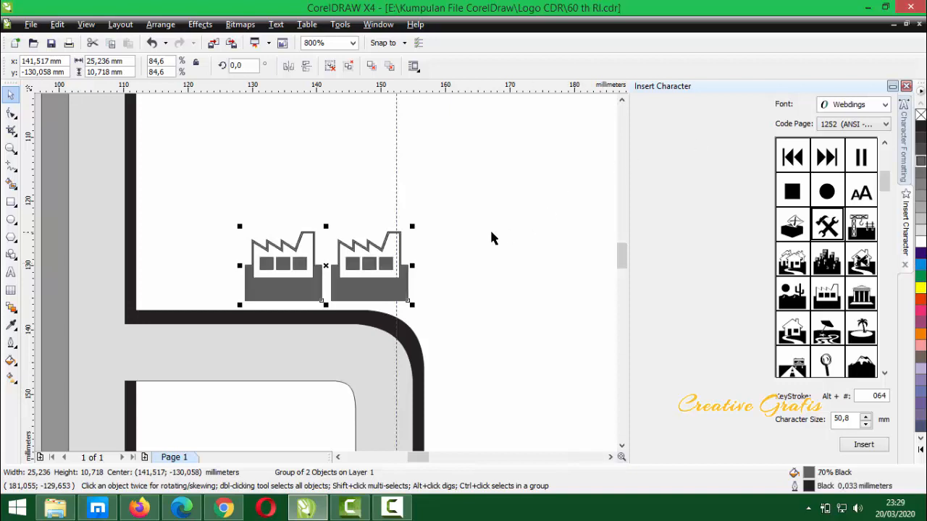
left_click(489, 228)
scroll(327, 276, "down", 2)
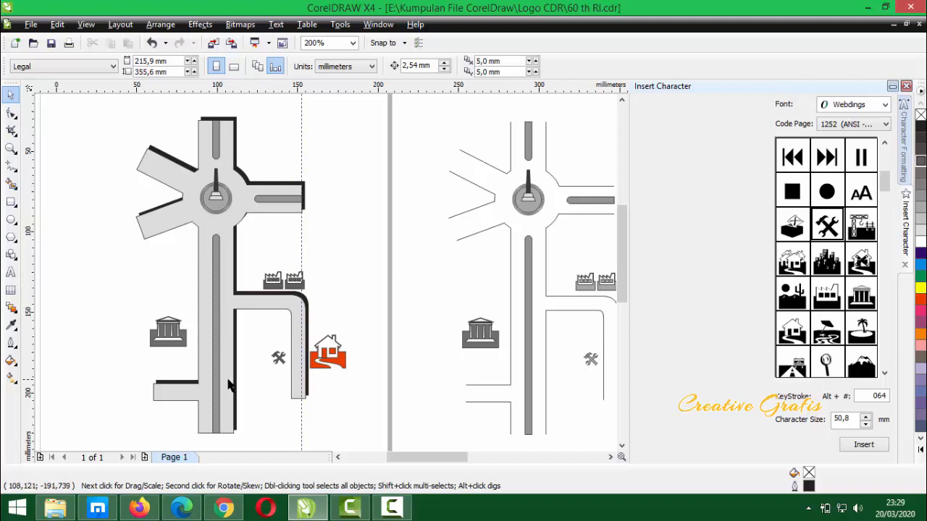
scroll(280, 282, "down", 2)
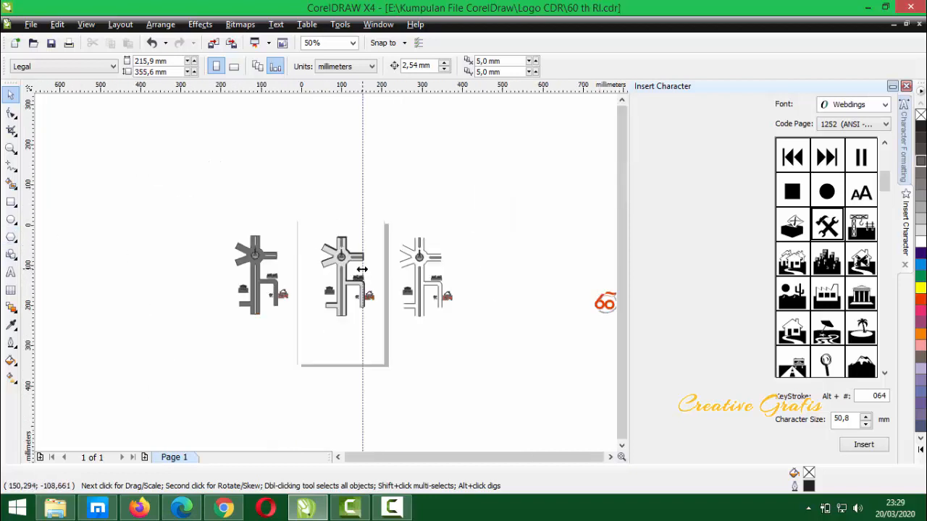
Add the artistic text "BENGKULU" at 24 pt beside the upper part of the map on the page
scroll(282, 283, "up", 1)
scroll(315, 290, "up", 1)
scroll(315, 289, "down", 1)
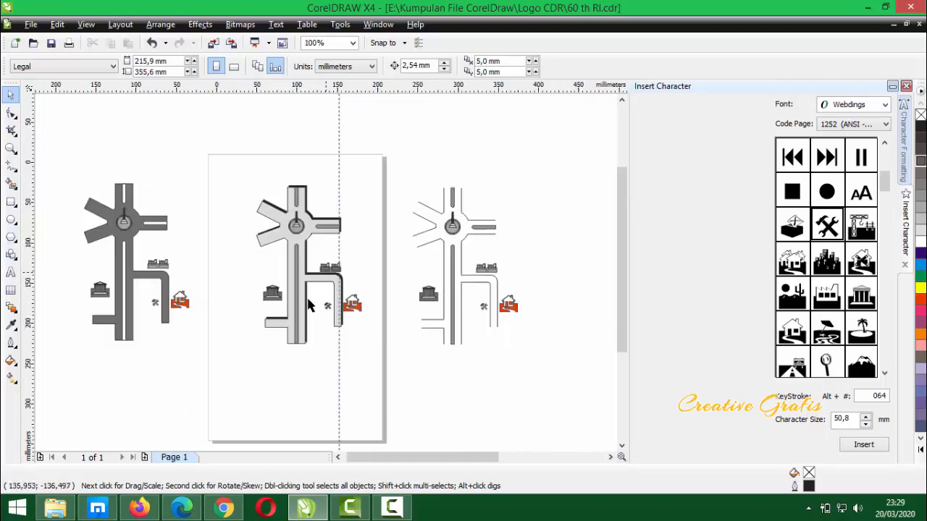
scroll(306, 300, "up", 1)
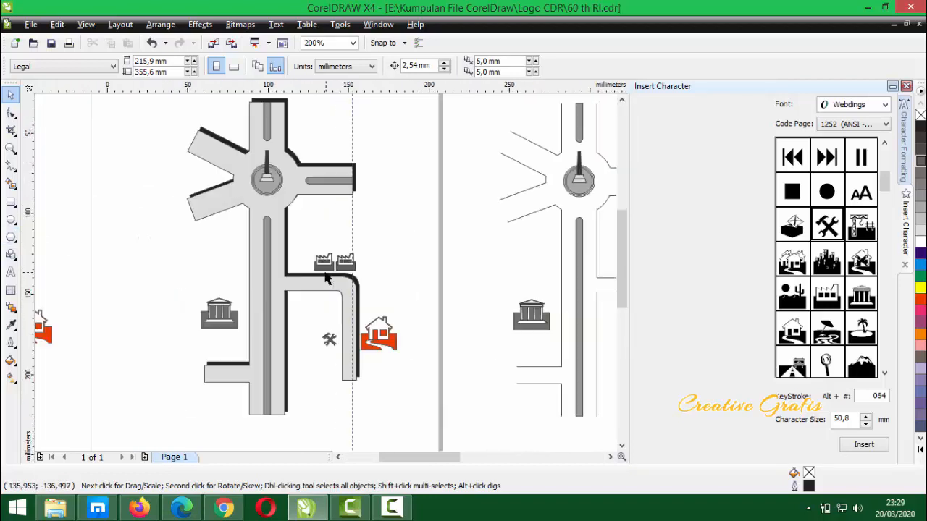
left_click(350, 133)
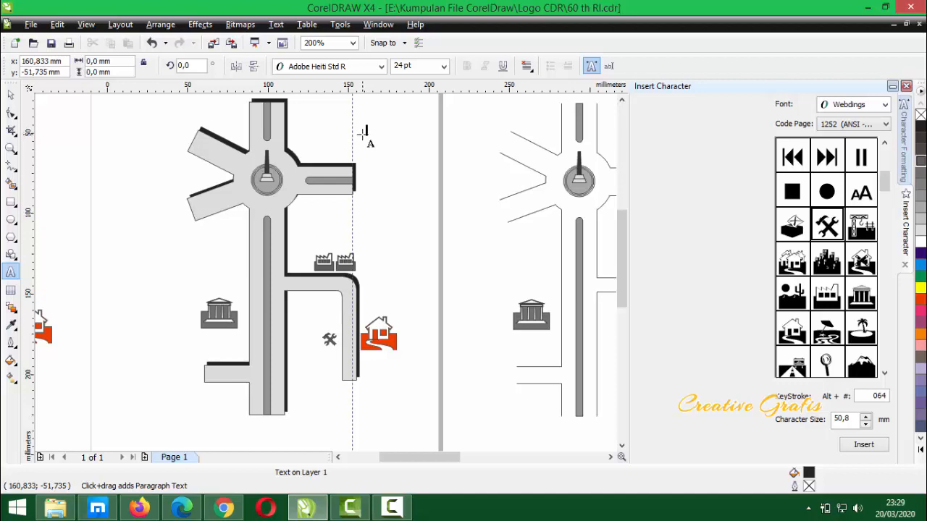
scroll(363, 134, "down", 1)
scroll(325, 272, "up", 1)
scroll(326, 272, "down", 1)
scroll(326, 272, "up", 1)
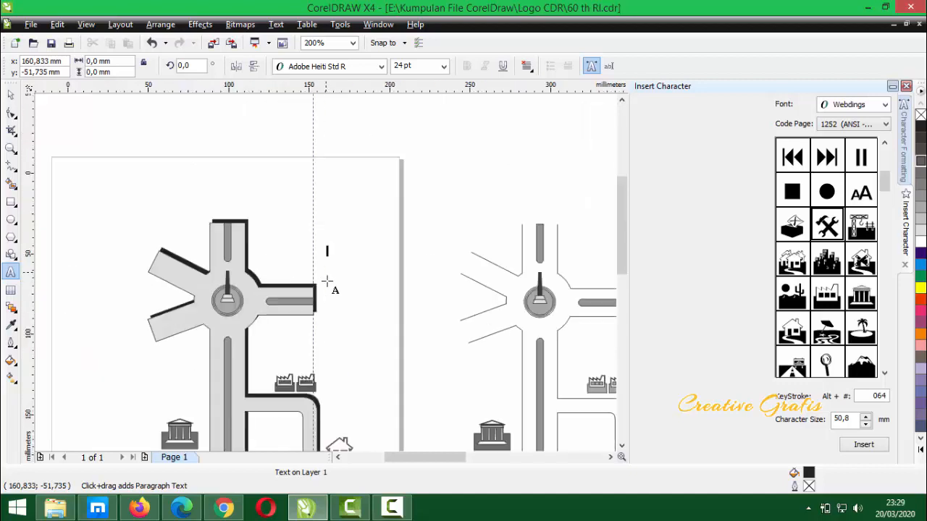
scroll(327, 253, "up", 1)
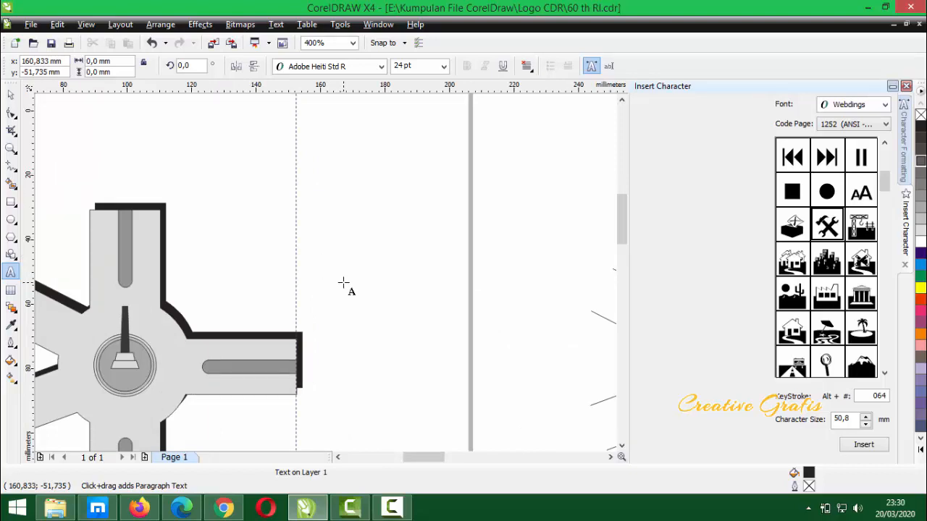
type("BENGKULU")
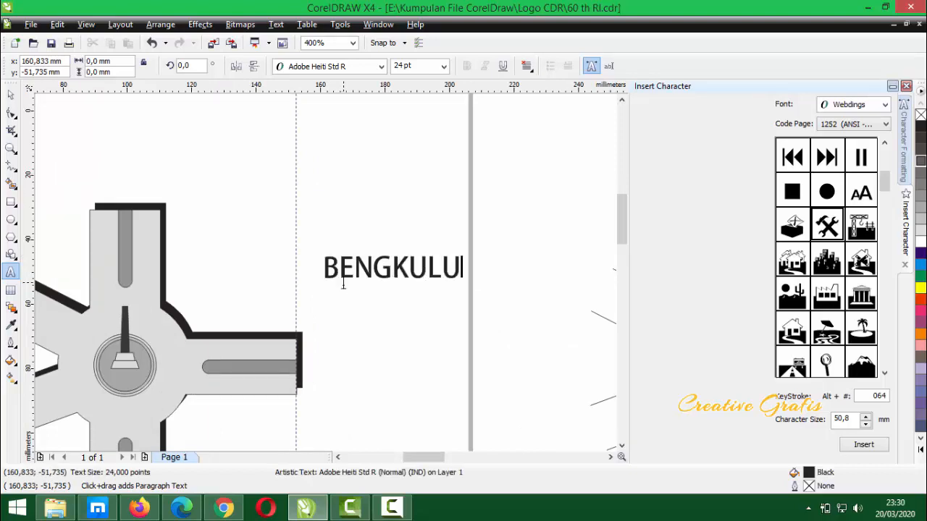
left_click(11, 94)
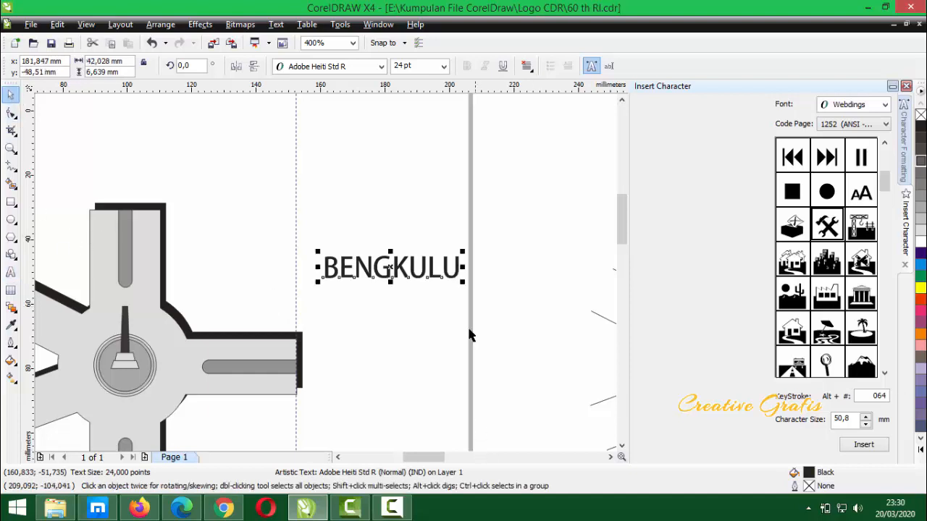
Set the BENGKULU label in bold Tw Cen MT Condensed and move it closer to the map
left_click_drag(400, 268, 396, 243)
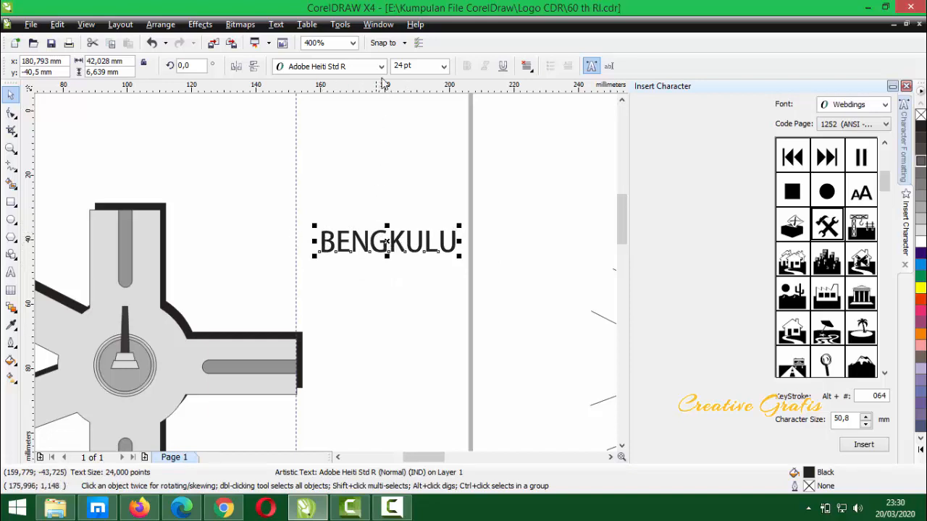
left_click(381, 67)
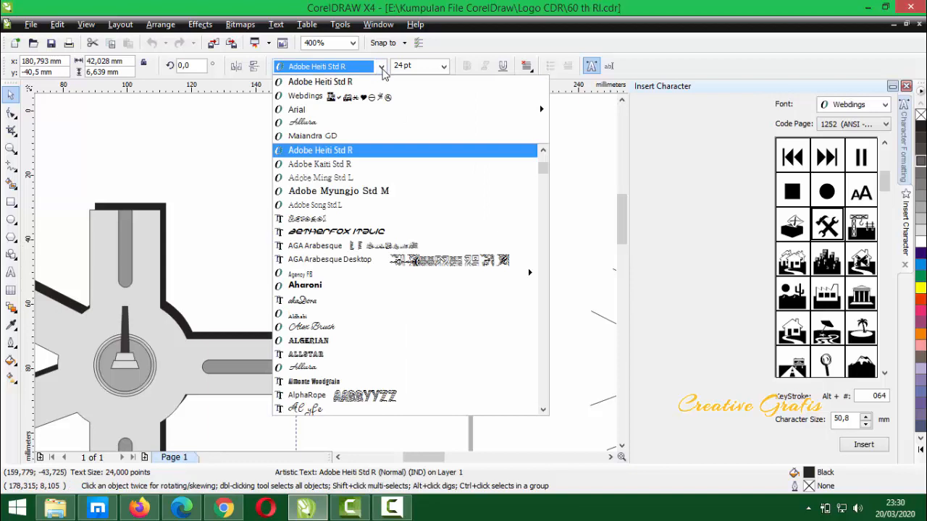
type("Tw")
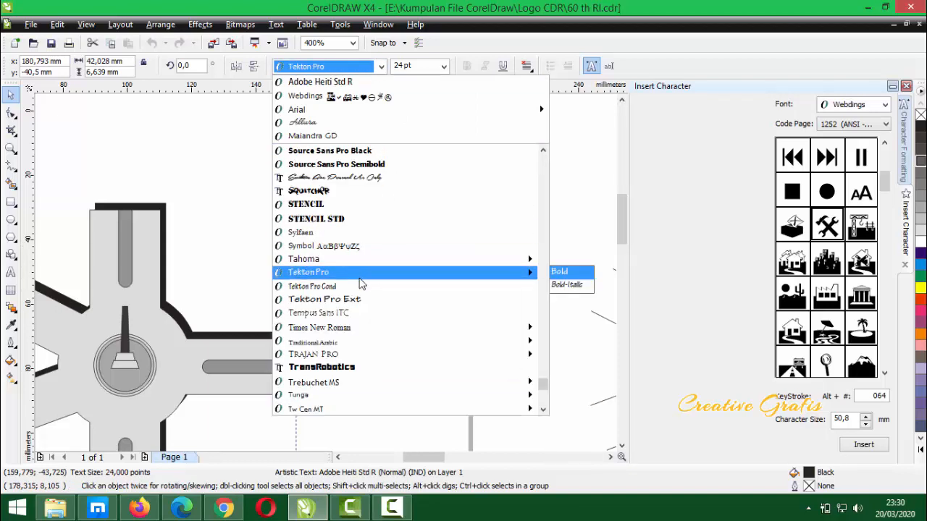
scroll(355, 312, "down", 1)
left_click(329, 386)
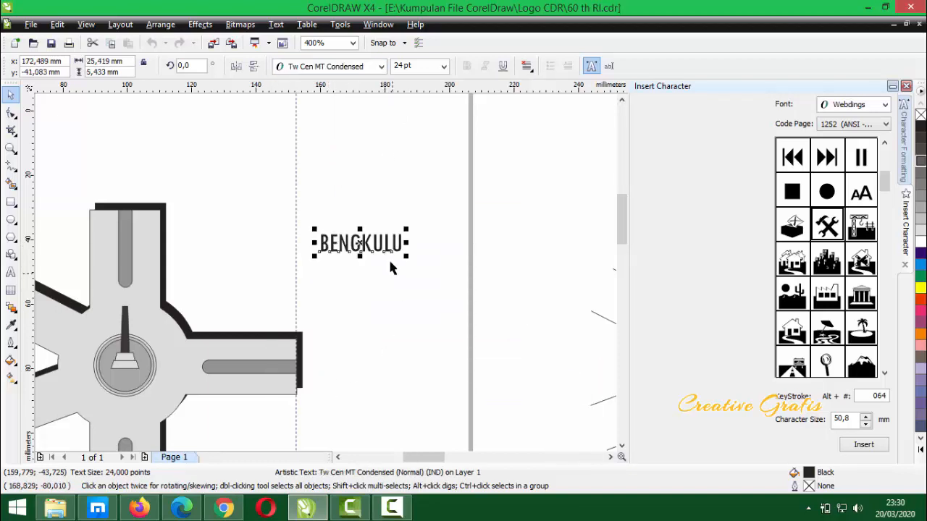
left_click_drag(368, 236, 319, 259)
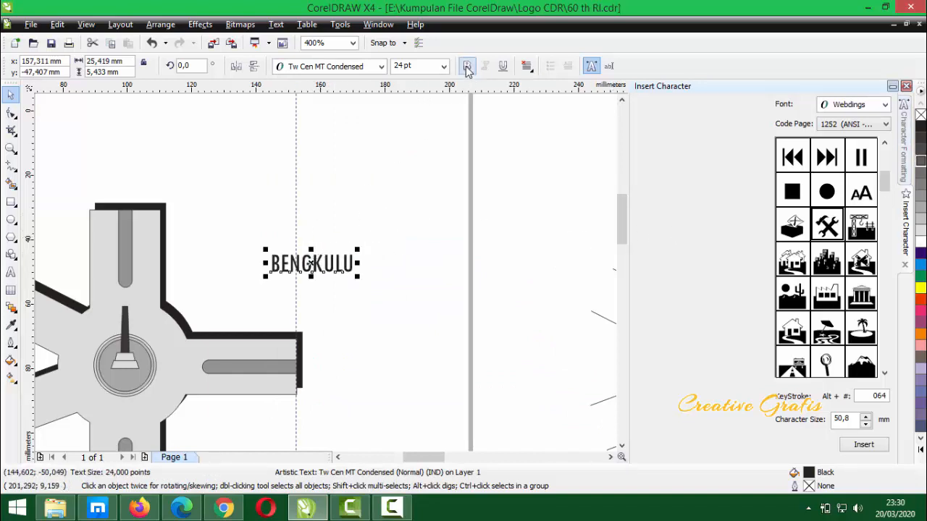
left_click(466, 66)
left_click(371, 295)
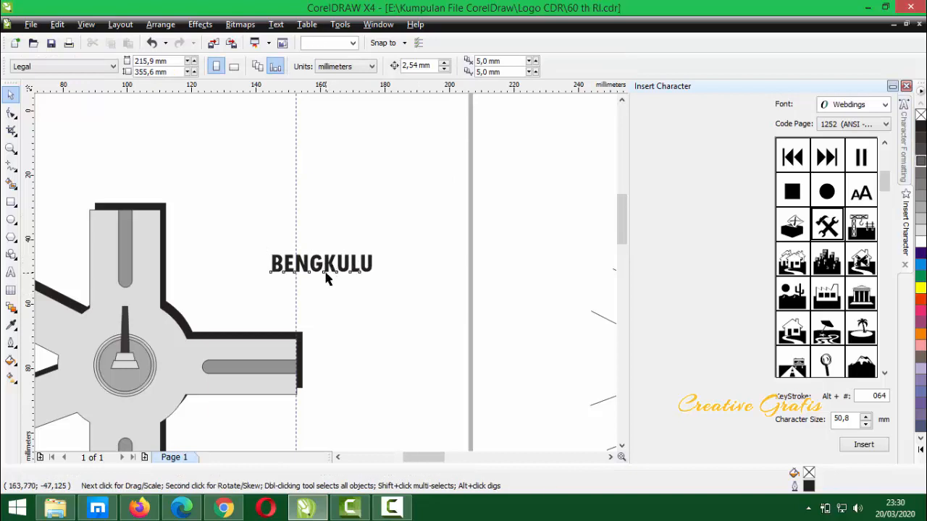
Move the BENGKULU label above the upper end of the main road and enlarge it to about 35 pt
left_click(324, 272)
left_click_drag(324, 265, 129, 186)
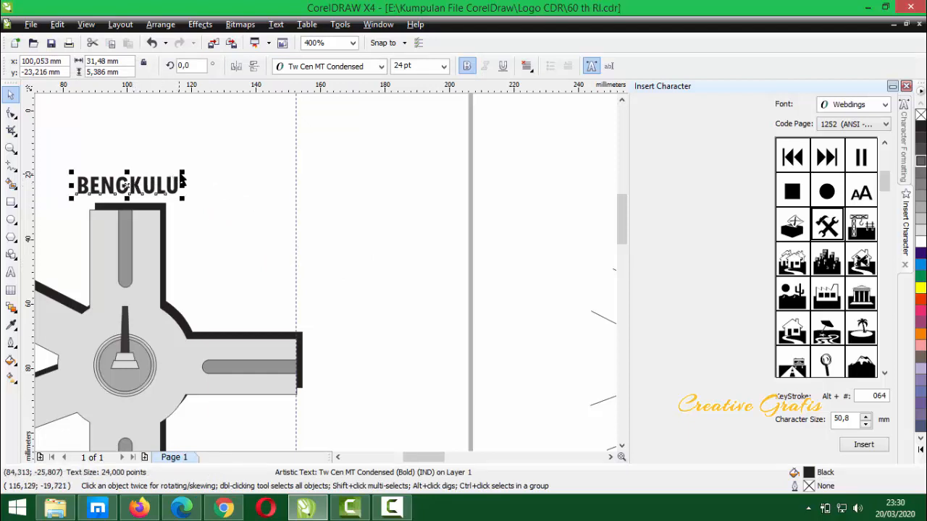
mouse_move(181, 173)
left_mouse_down()
mouse_move(211, 165)
mouse_move(209, 184)
mouse_move(192, 174)
left_mouse_up()
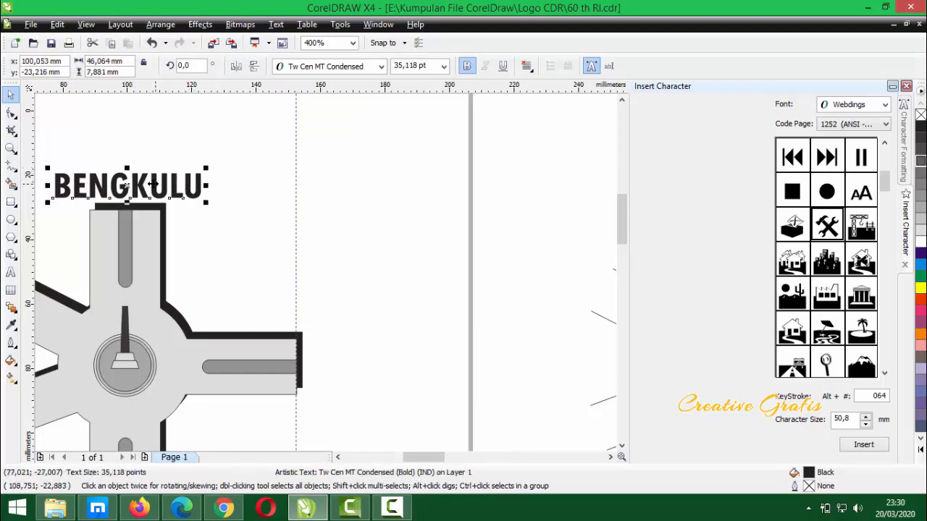
Place a copy of the BENGKULU label just below the lower end of the main road
scroll(323, 272, "down", 3)
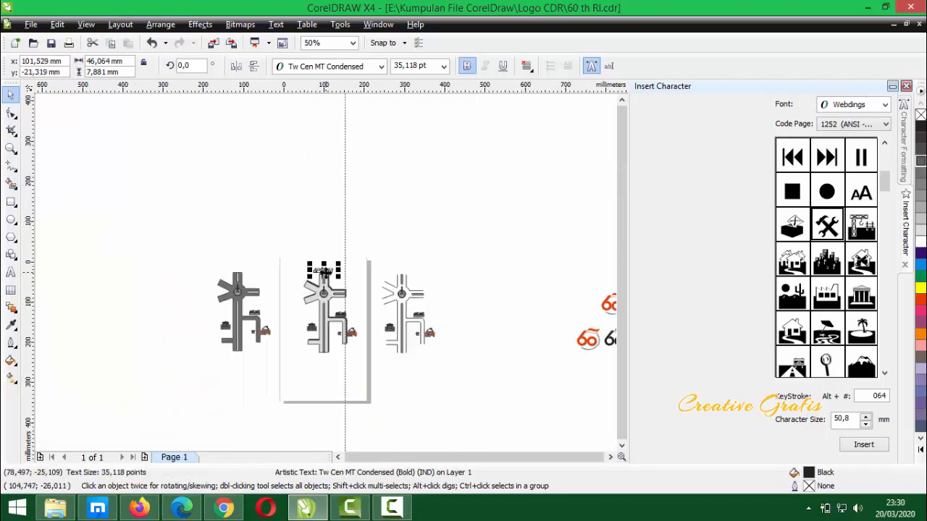
scroll(324, 272, "up", 1)
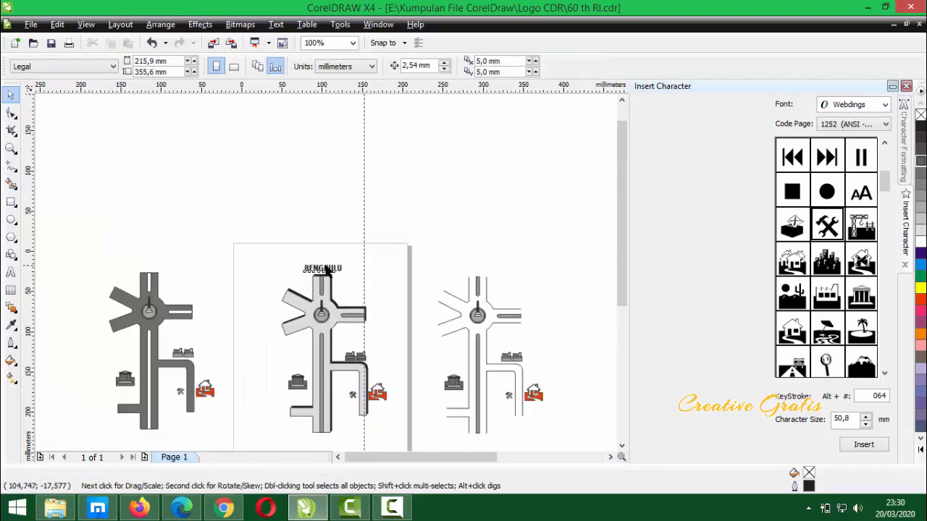
left_click_drag(327, 277, 320, 443)
scroll(321, 444, "up", 1)
scroll(326, 271, "up", 2)
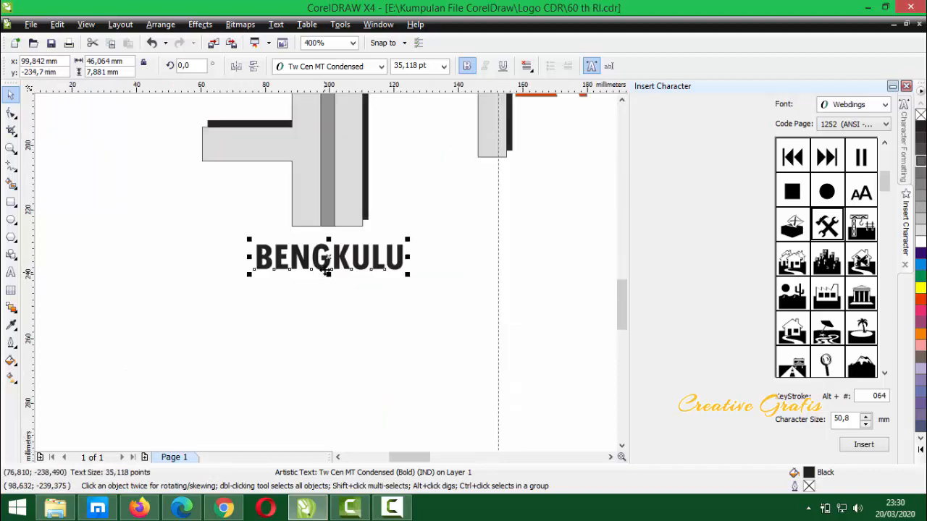
left_click_drag(337, 251, 337, 246)
Replace the text of the label below the main road with "LAMPUNG"
double_click(337, 246)
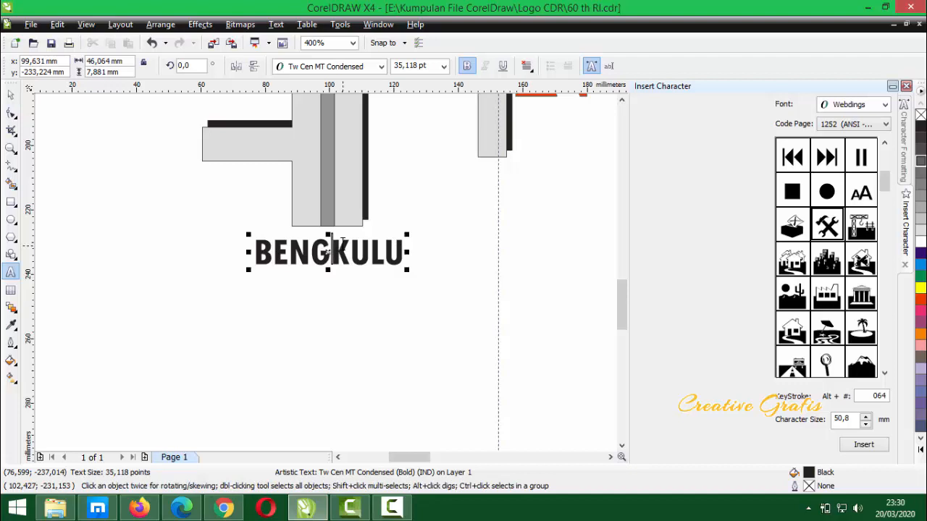
type("lam")
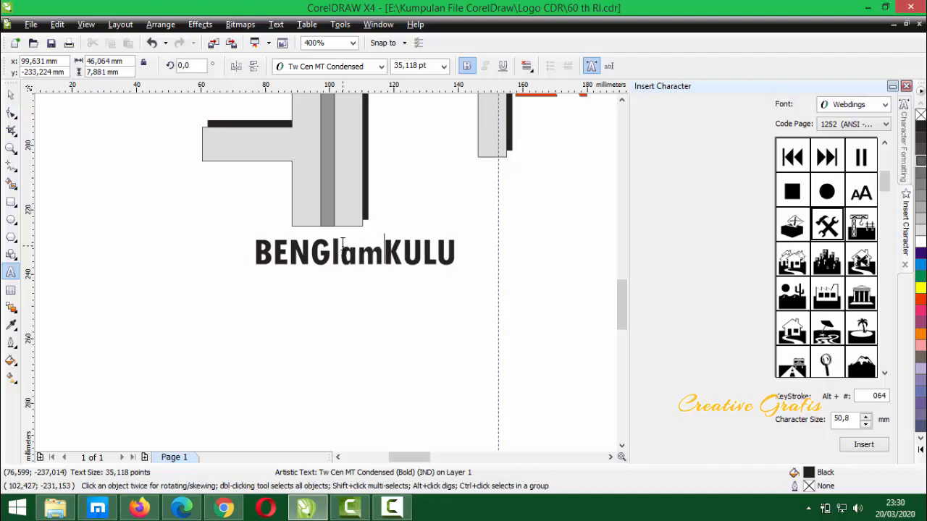
key("ctrl+a")
type("LAMB")
key("BackSpace")
type("PUNG")
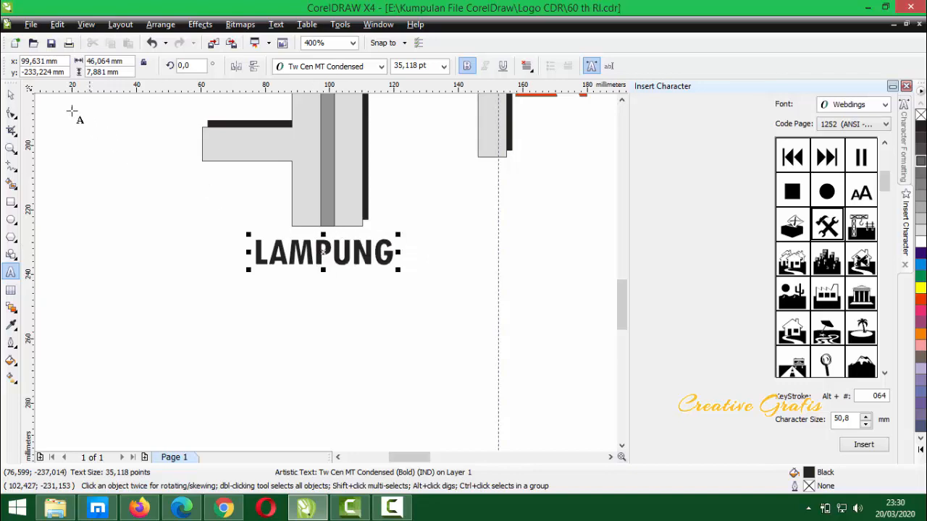
left_click(11, 94)
Place a copy of the LAMPUNG label above the short road leading right from the roundabout
scroll(356, 295, "down", 2)
left_click_drag(349, 286, 386, 147)
scroll(384, 149, "up", 1)
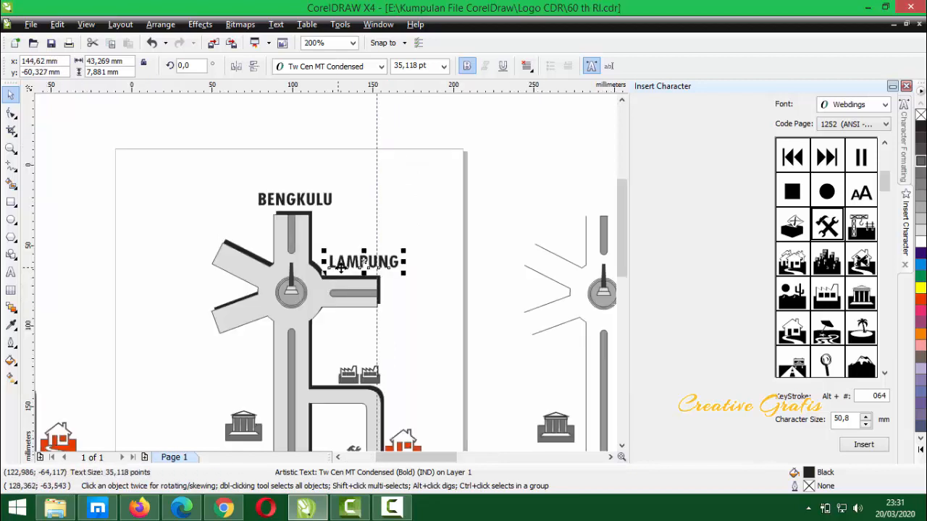
Change the copied label near the roundabout to "SIMPANG LIMA" and move it up and to the right, clear of the road
left_click(352, 260)
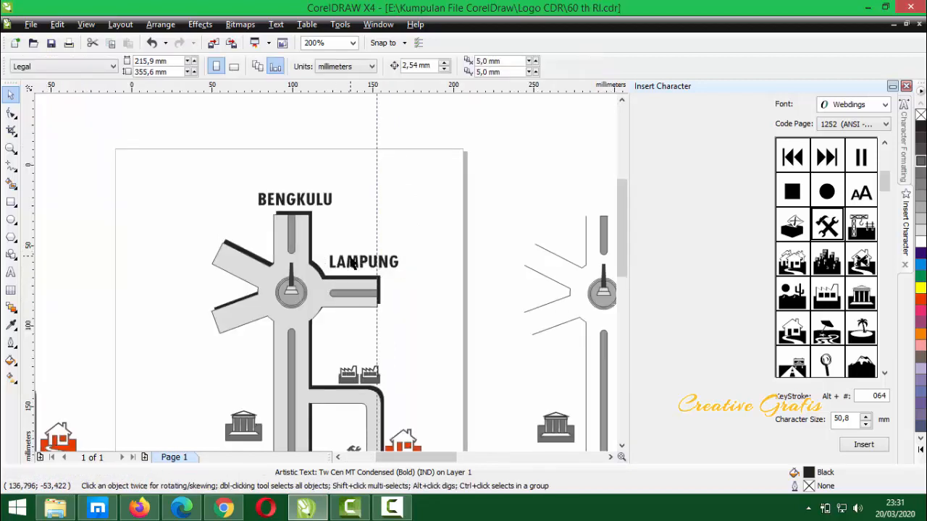
left_click(350, 260)
double_click(349, 260)
key("ctrl+a")
type("S")
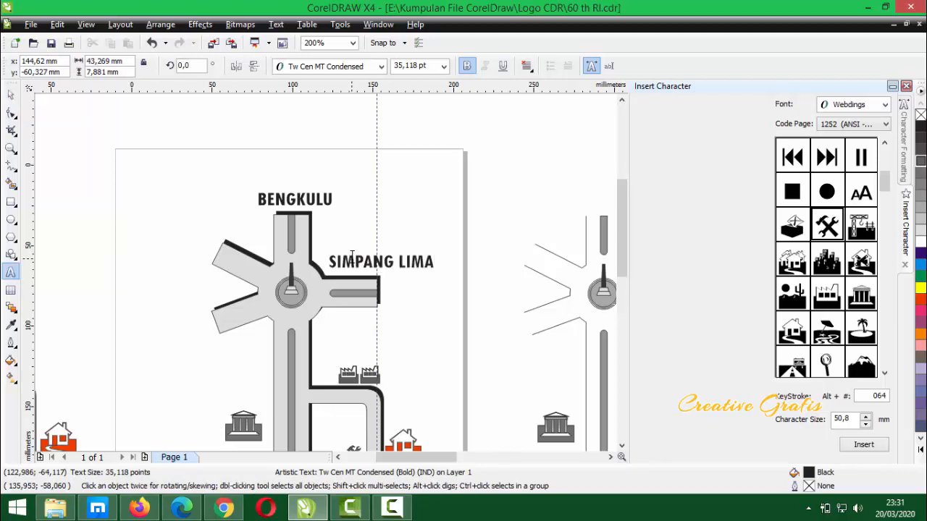
left_click_drag(349, 262, 387, 234)
Draw a straight freehand line about 41 mm long from the roundabout's edge to the start of the SIMPANG LIMA label
scroll(317, 272, "up", 1)
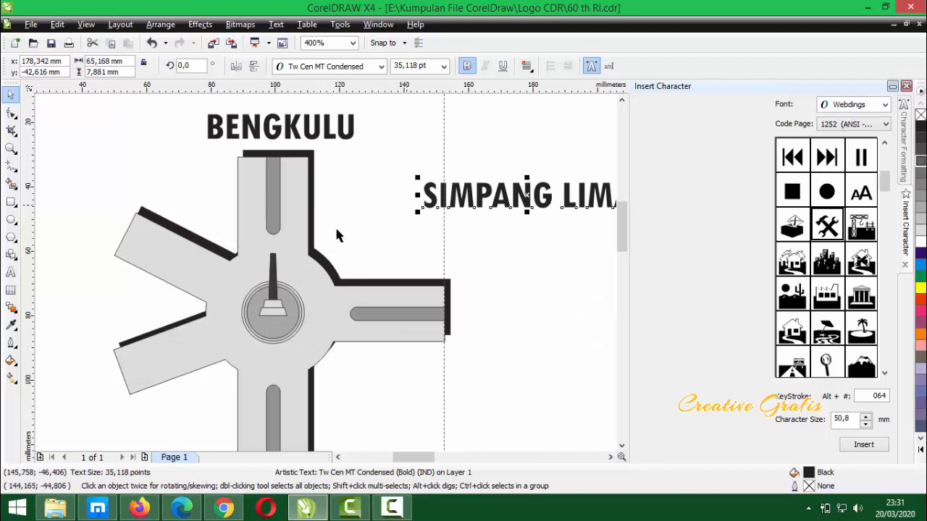
left_click(11, 165)
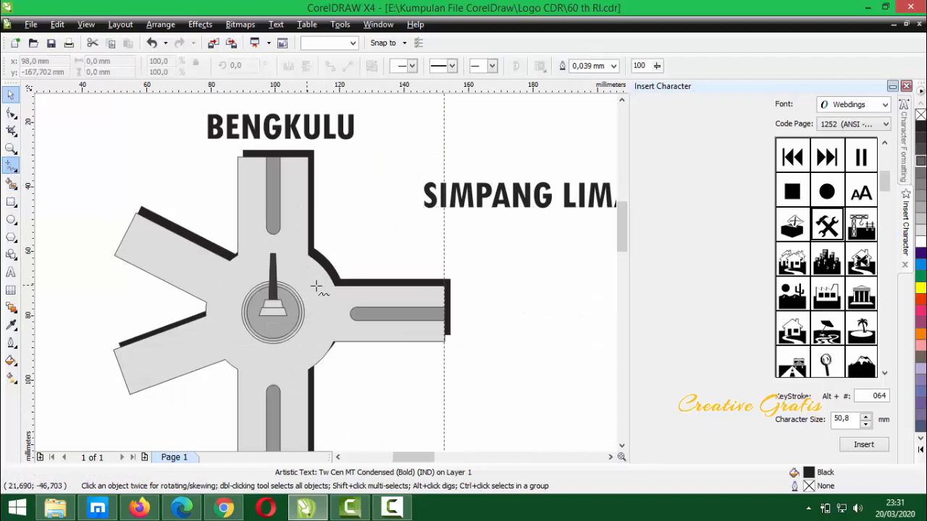
left_click(312, 280)
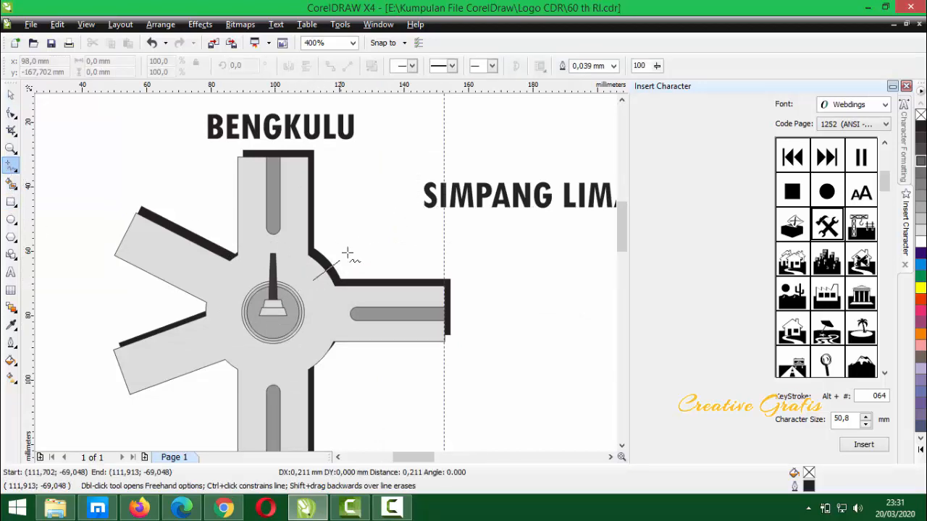
left_click(417, 195)
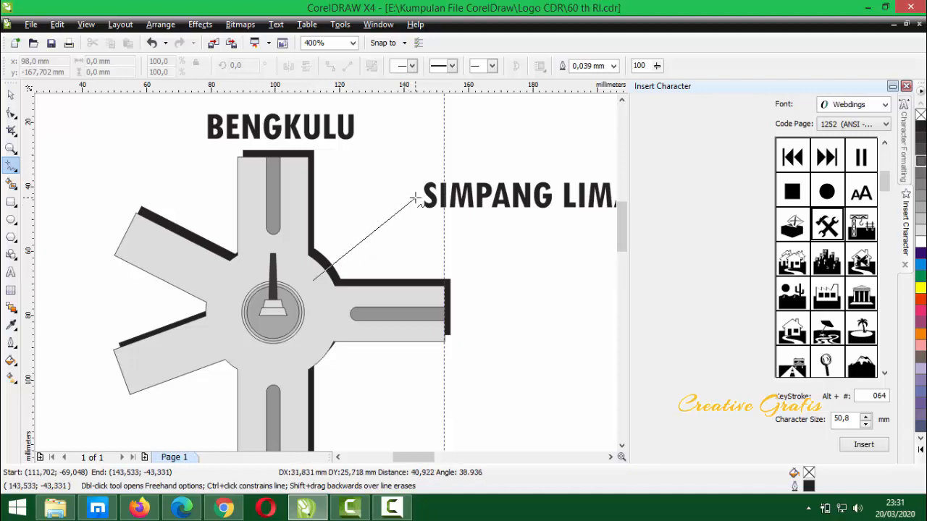
left_click(11, 94)
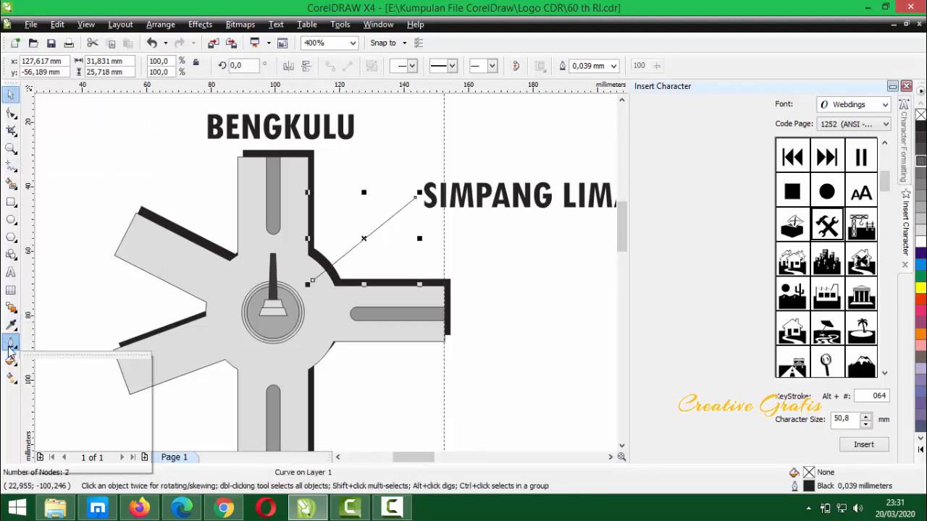
Try a 1 pt outline on the pointer line, then thicken it to 2 pt
left_click(10, 342)
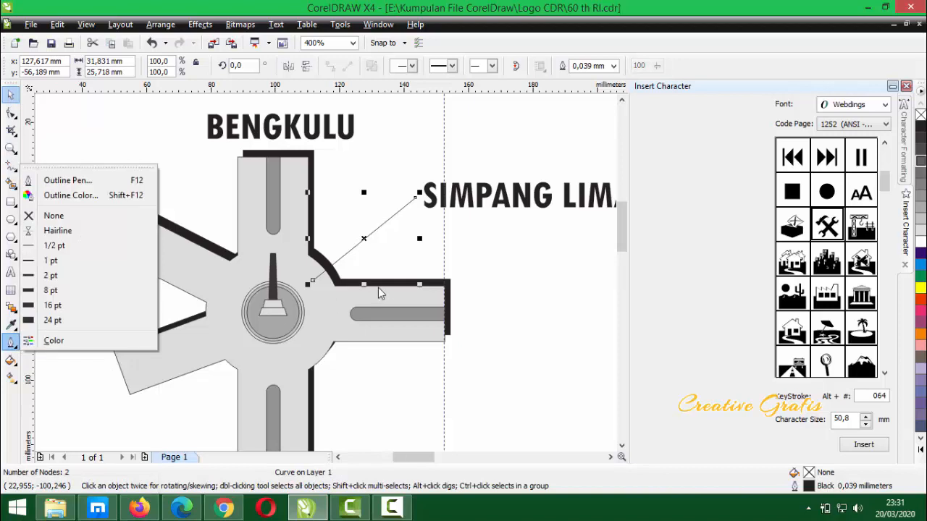
left_click(51, 260)
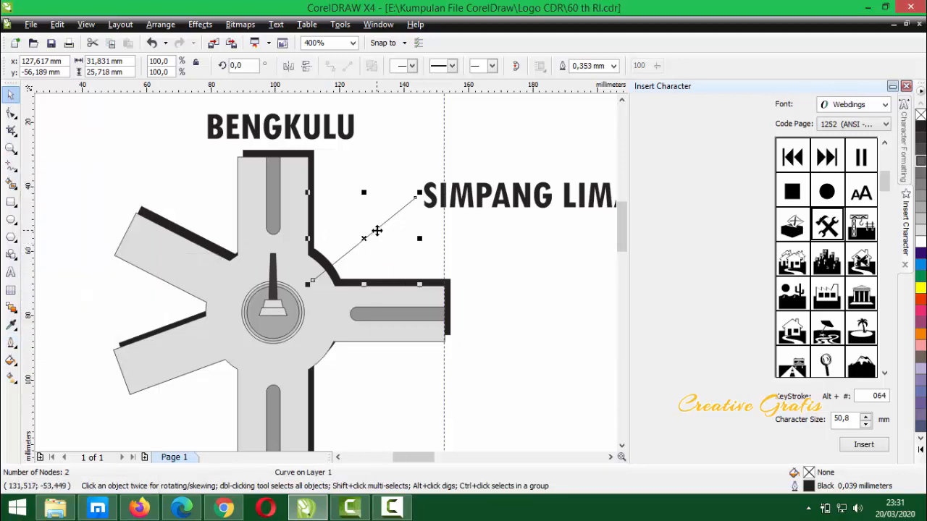
scroll(377, 230, "up", 2)
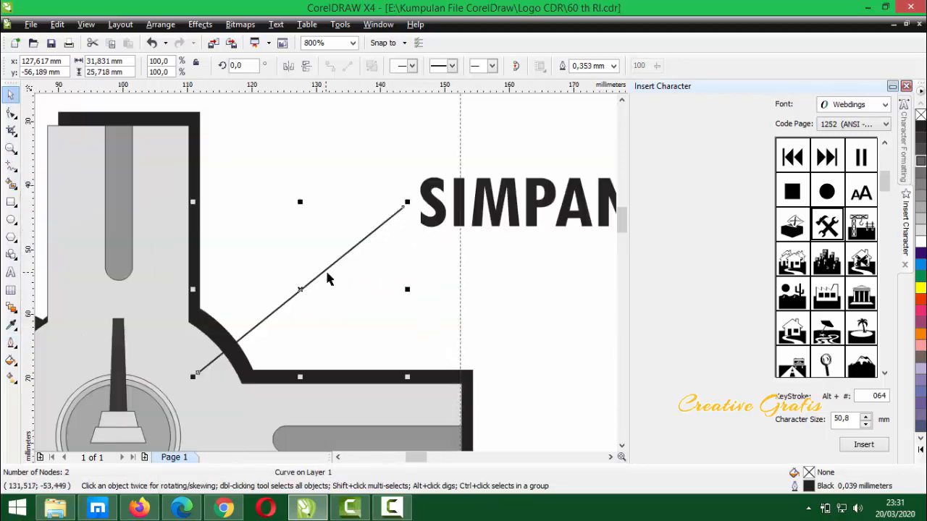
left_click(11, 344)
left_click(62, 280)
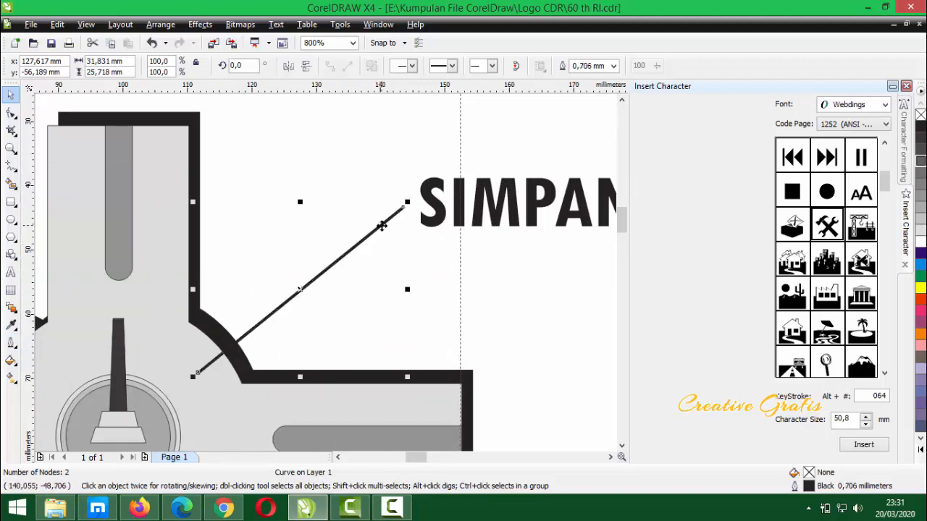
Add a solid triangular arrowhead to the label end of the line and shift SIMPANG LIMA about 1.4 mm towards it
left_click(492, 65)
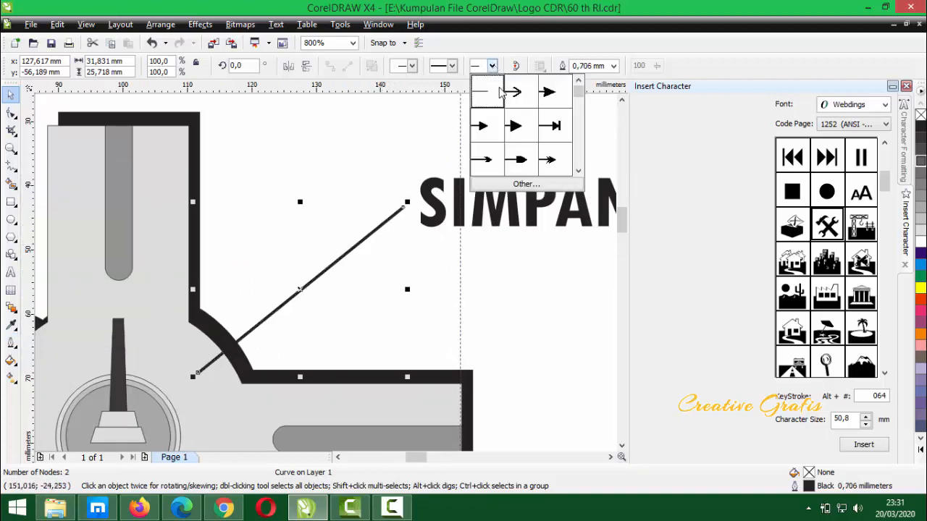
left_click(483, 127)
left_click(434, 217)
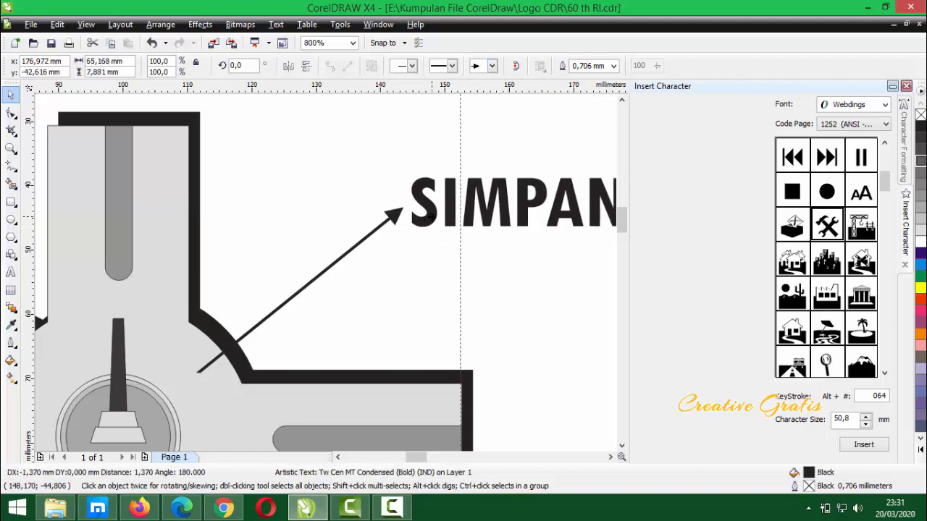
Move SIMPANG LIMA closer to the roundabout and shrink the pointer arrow to about 15 by 12 mm below the label
scroll(330, 275, "down", 1)
left_click_drag(372, 276, 298, 303)
left_click(263, 298)
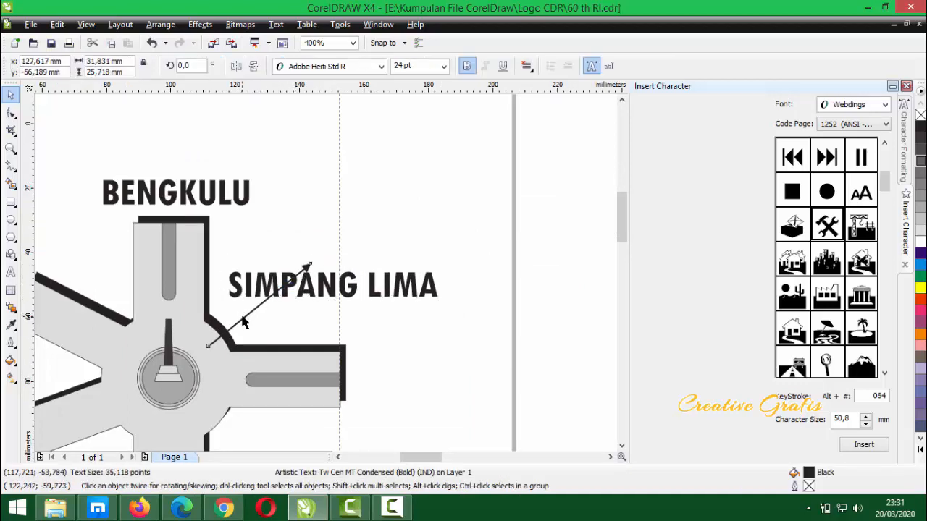
left_click(243, 318)
left_click_drag(312, 263, 253, 307)
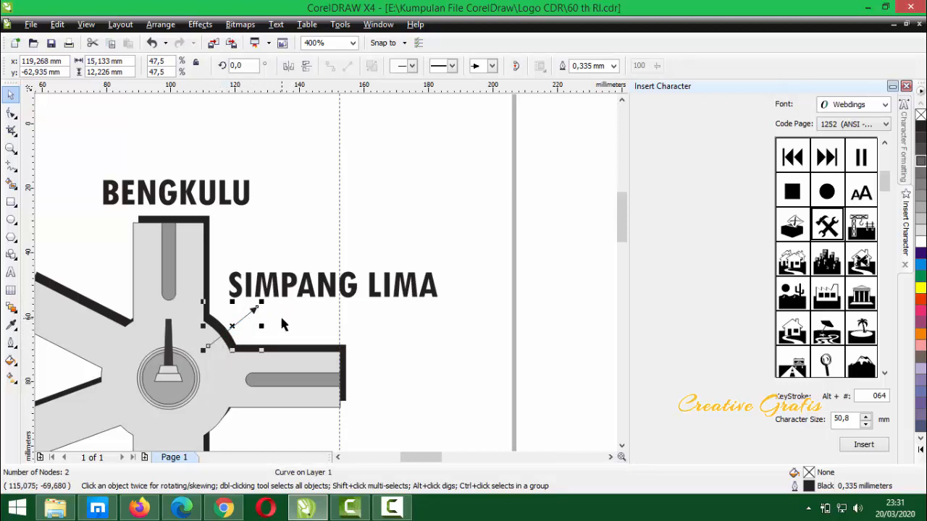
Try a 2,5 mm outline width on the shortened pointer arrow
left_click(11, 344)
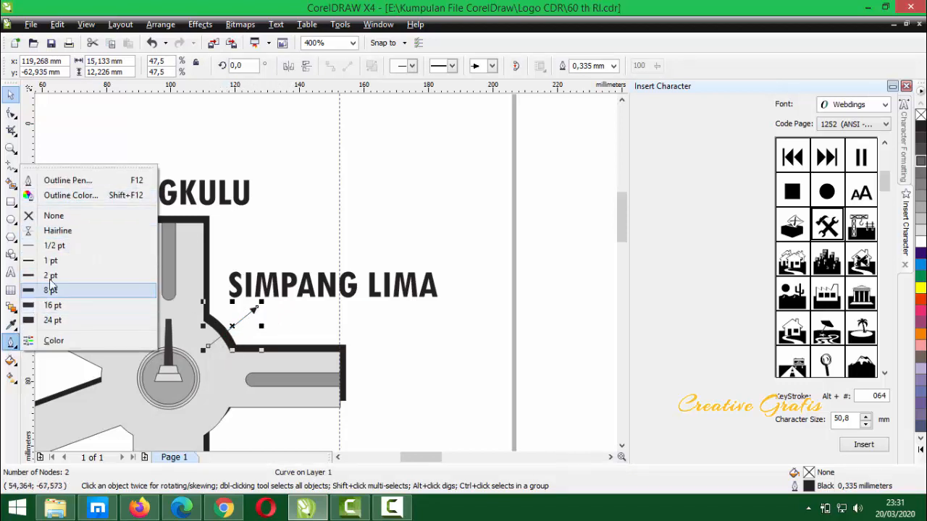
left_click(75, 196)
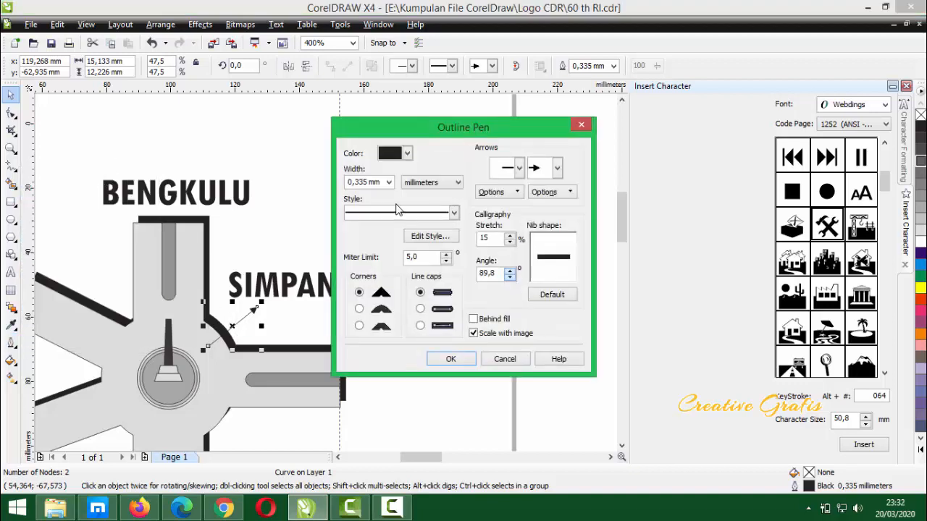
left_click(388, 182)
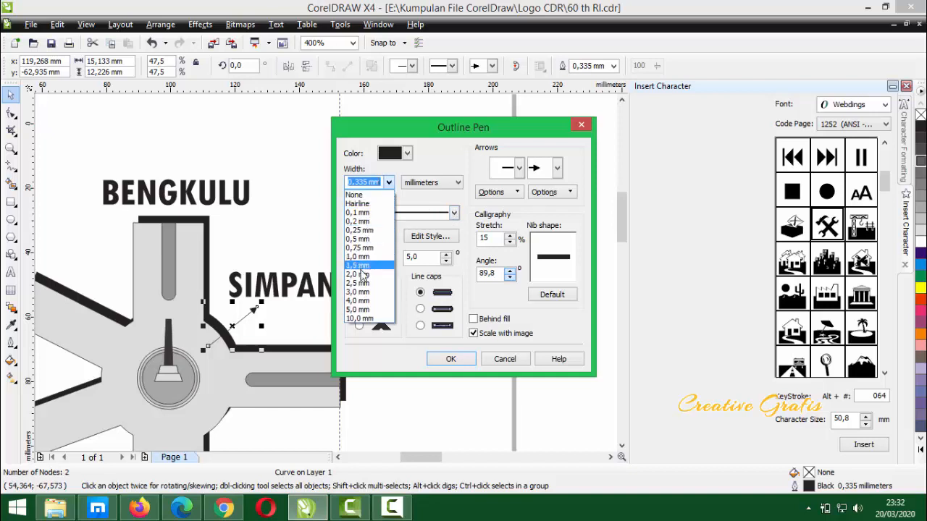
left_click(360, 283)
left_click(465, 360)
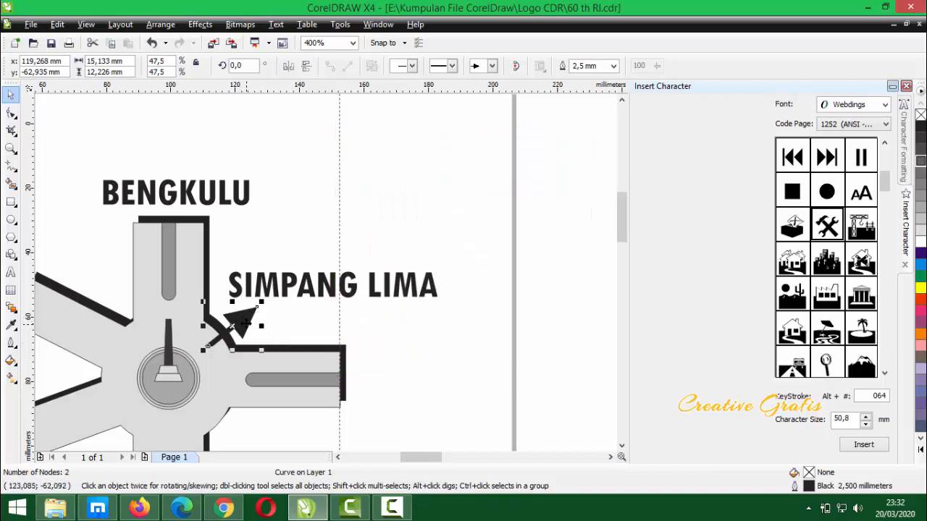
Enlarge the pointer arrow to about 19 by 15 mm below a slightly raised SIMPANG LIMA, and set its outline width to 1,5 mm
left_click_drag(260, 306, 313, 278)
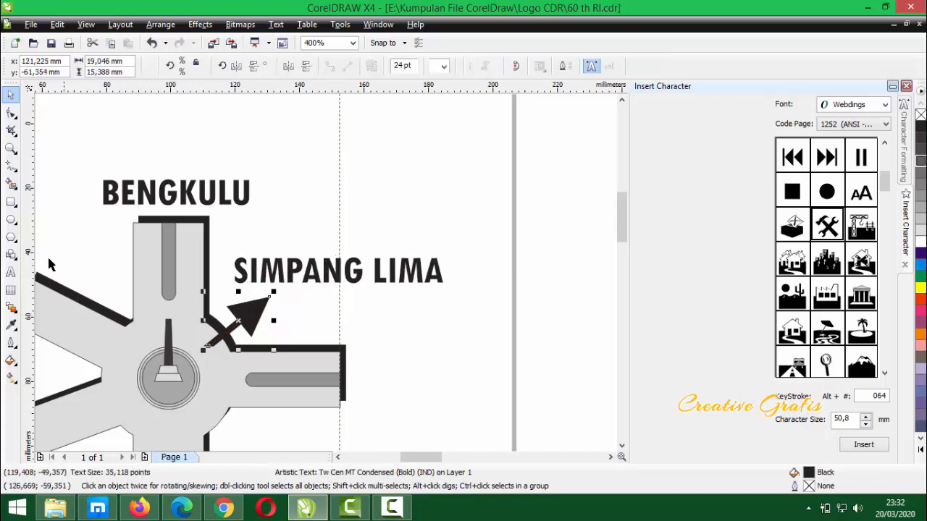
left_click(250, 312)
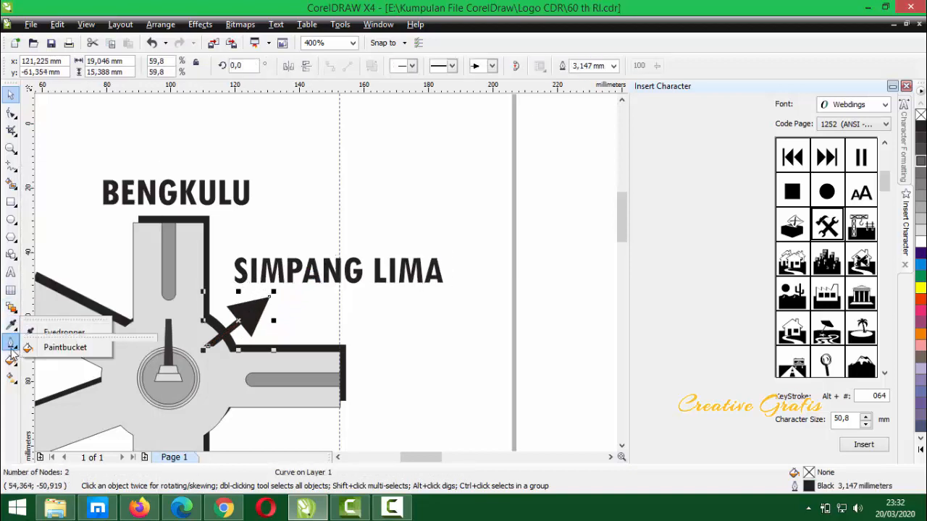
left_click(10, 343)
left_click(72, 194)
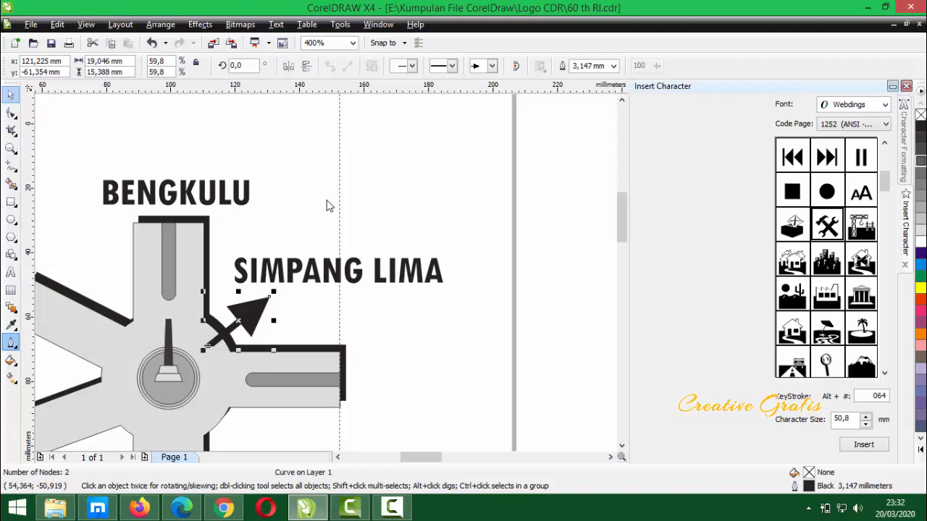
left_click(389, 182)
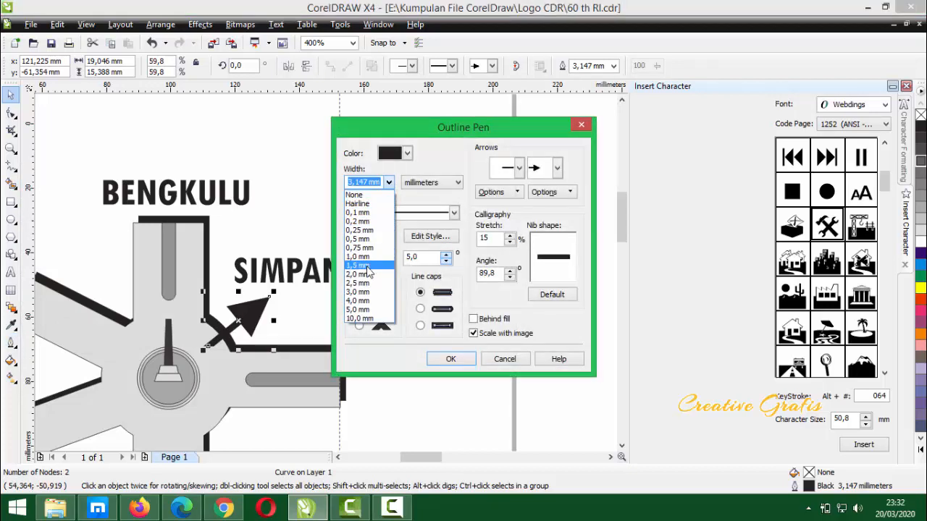
left_click(367, 266)
left_click(455, 361)
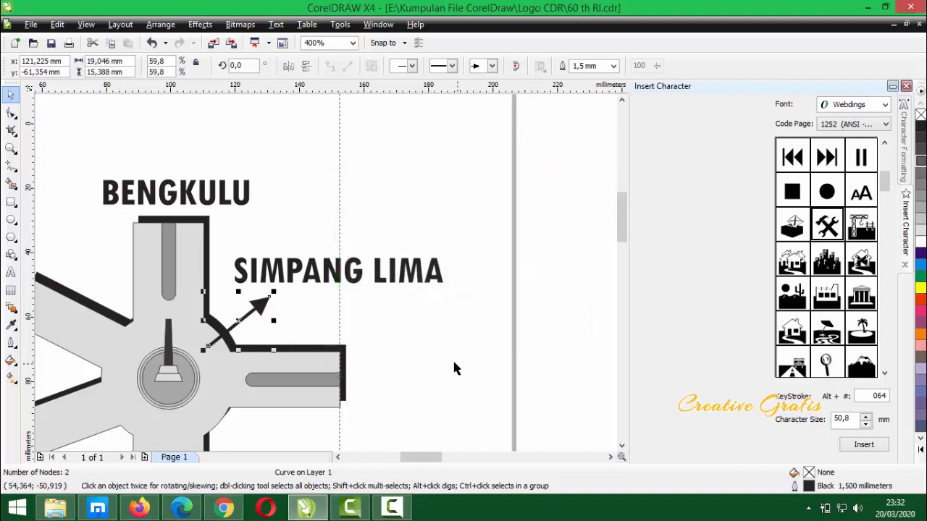
left_click(414, 313)
Copy the SIMPANG LIMA label to just above the bank building icon and adjust the icon's position beneath the copy
scroll(414, 313, "down", 1)
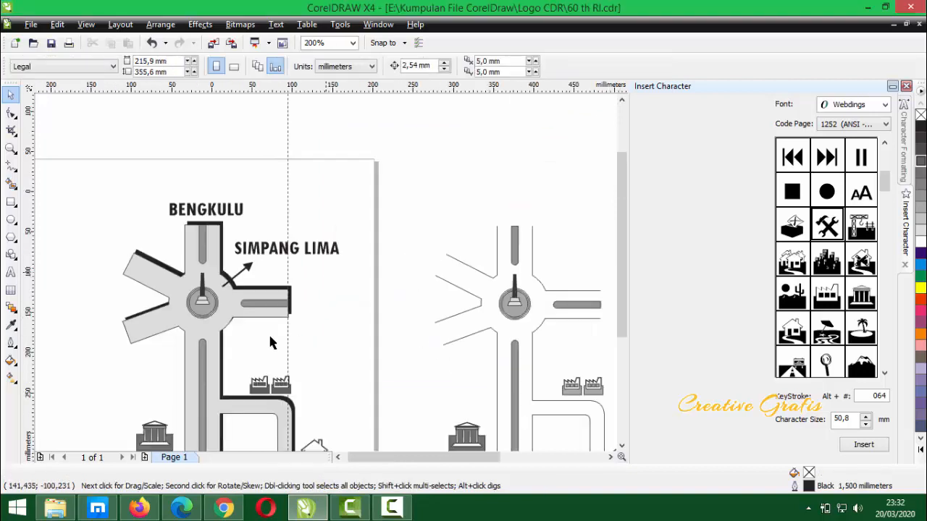
scroll(269, 343, "down", 1)
left_click_drag(339, 243, 263, 302)
right_click(263, 302)
scroll(263, 302, "up", 1)
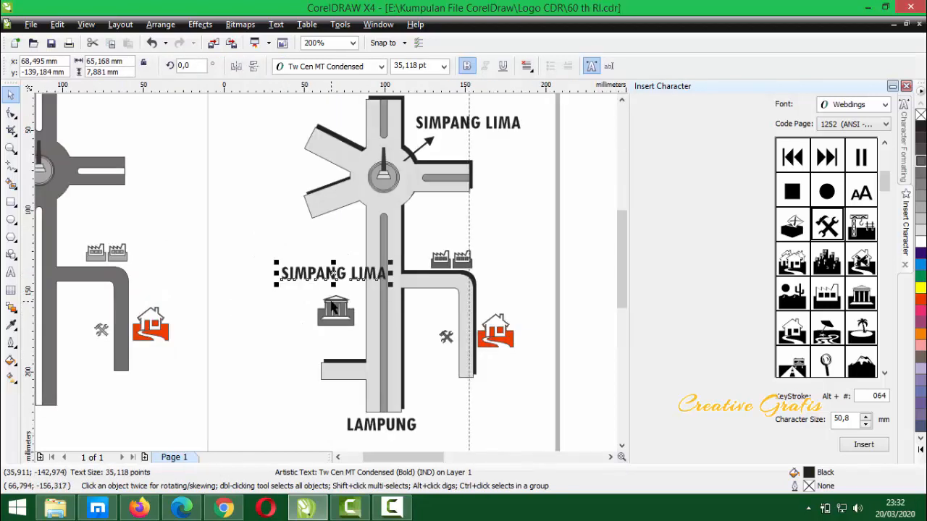
scroll(331, 302, "up", 1)
left_click_drag(326, 278, 472, 233)
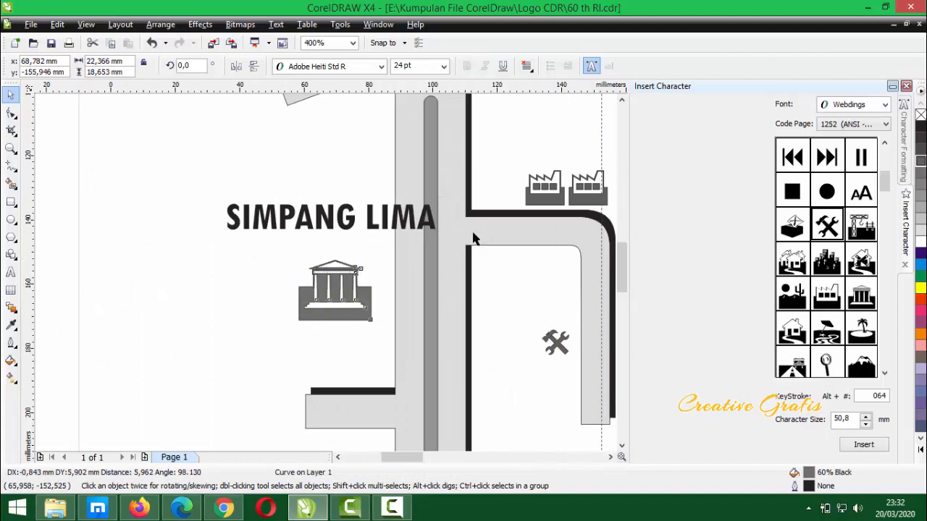
mouse_move(338, 214)
left_mouse_down()
mouse_move(330, 221)
mouse_move(341, 218)
left_mouse_up()
Change the copied label to "BANK BRI" and centre it with the bank building icon on the outer side of the main road
double_click(341, 217)
key("ctrl+a")
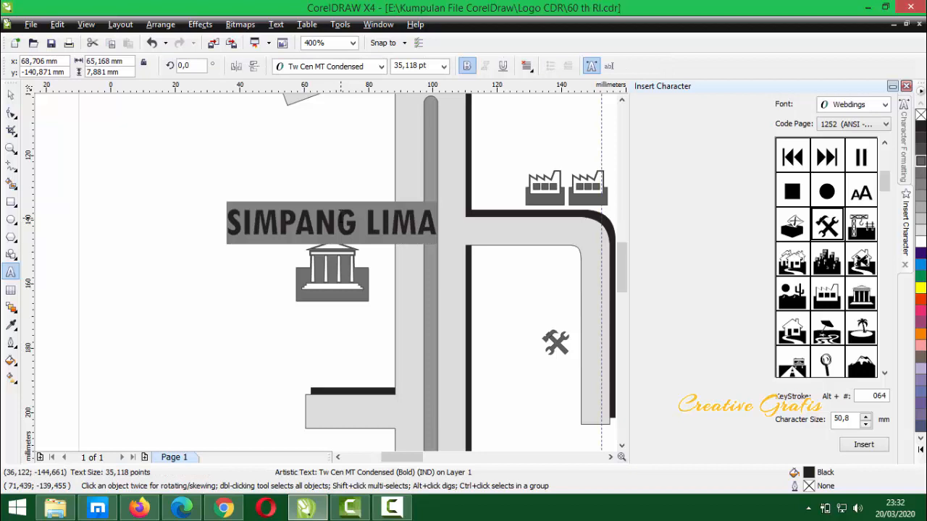
type("BANG")
key("BackSpace")
type("K")
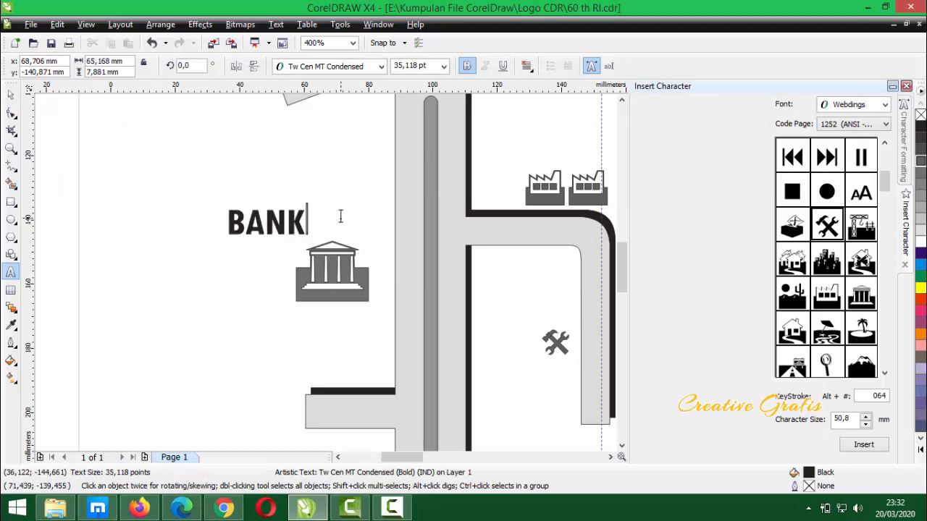
type(" BRI")
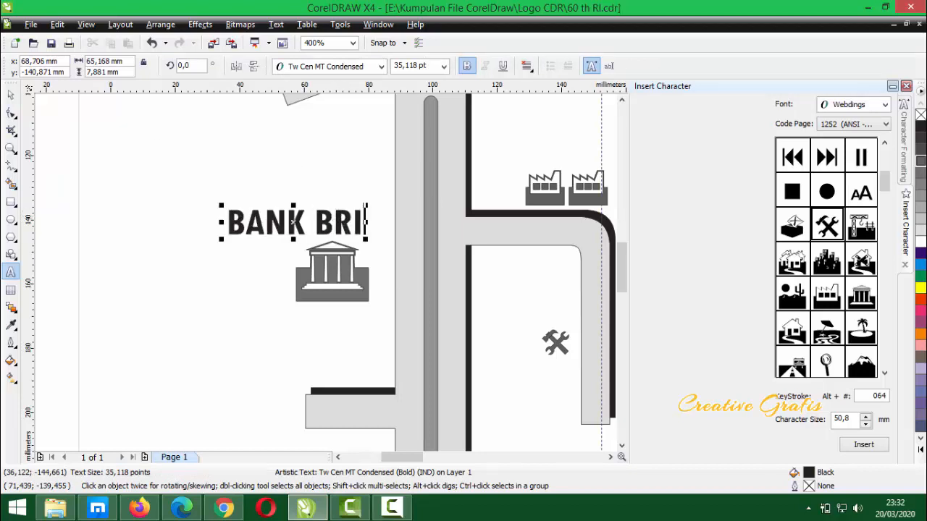
left_click(11, 94)
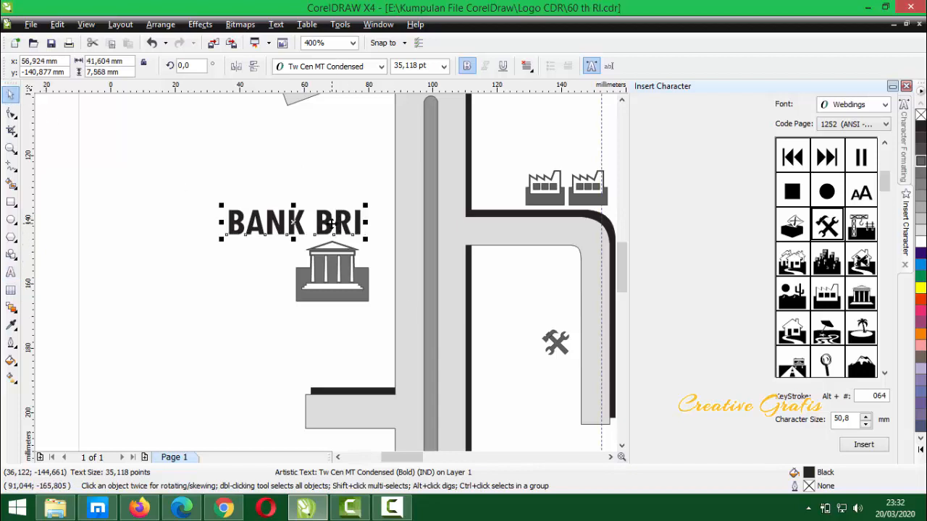
left_click_drag(326, 226, 348, 224)
left_click_drag(343, 276, 343, 245)
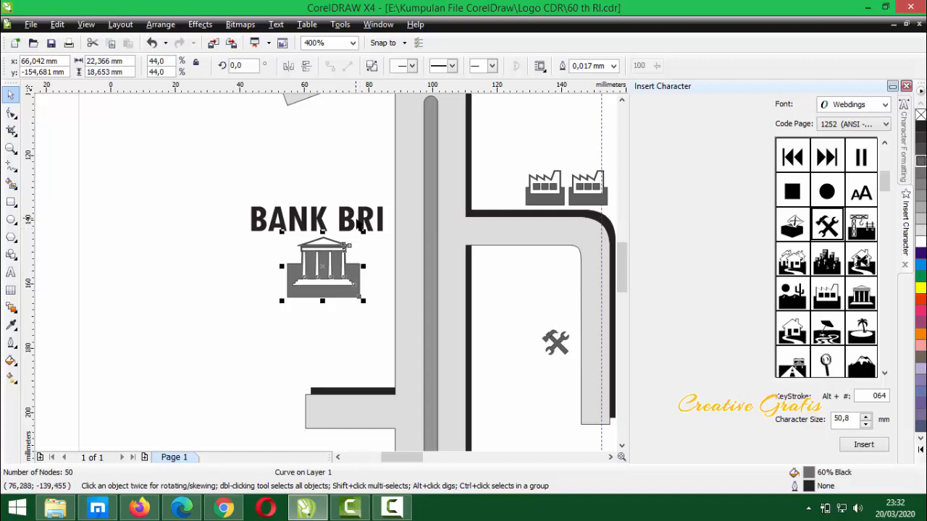
Copy BANK BRI to the side road below the factories, shrink it to about 23,7 pt and fit it inside the horizontal stretch
scroll(357, 223, "down", 2)
scroll(319, 297, "up", 2)
left_click_drag(323, 228, 548, 278)
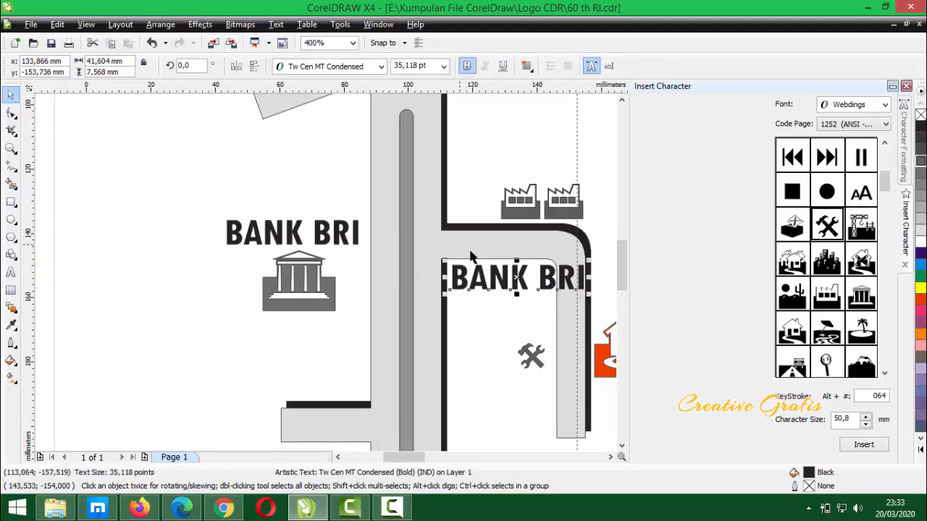
scroll(468, 262, "up", 1)
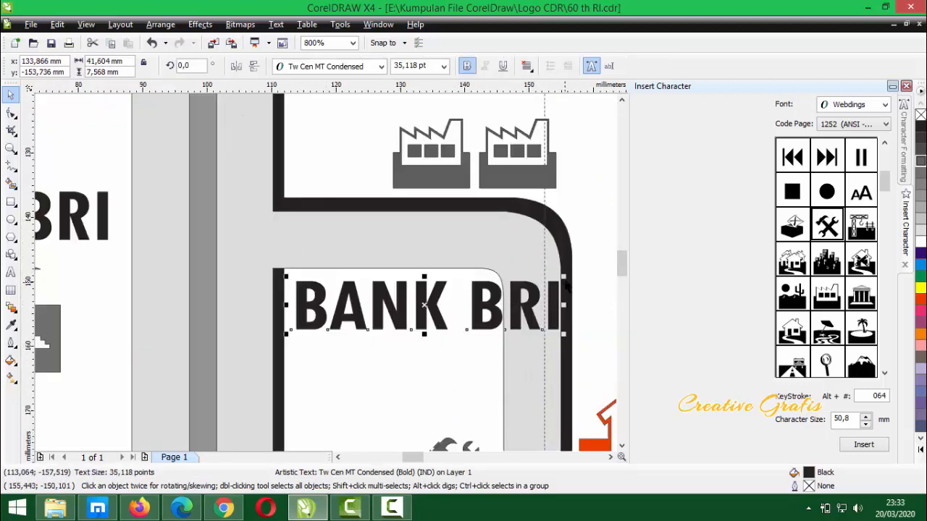
left_click_drag(547, 285, 477, 293)
left_click_drag(418, 320, 400, 246)
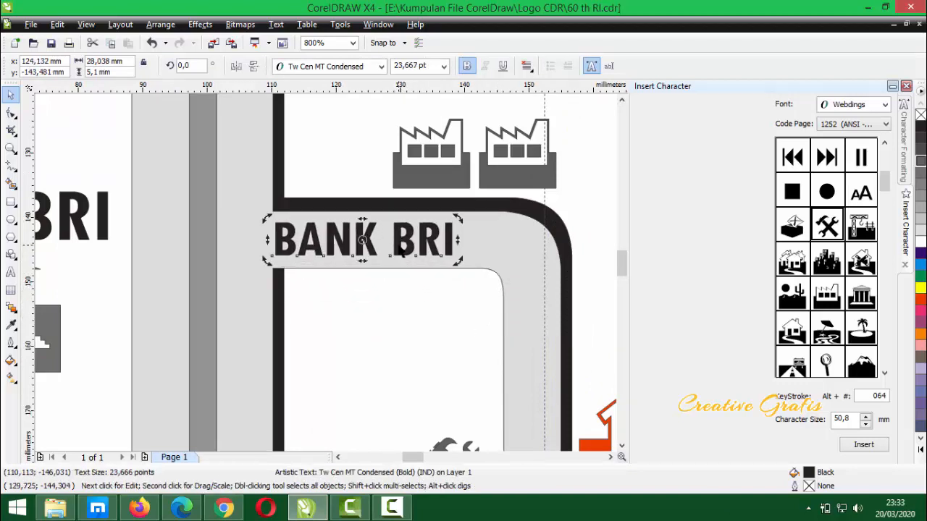
Change the label inside the side road to "JLN. GADU"
double_click(400, 246)
key("ctrl+a")
triple_click(400, 247)
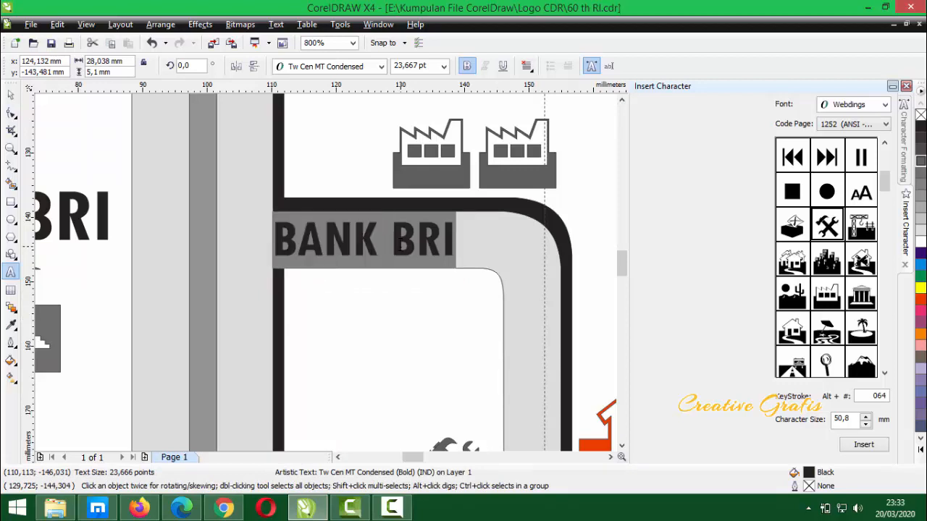
type("JLN")
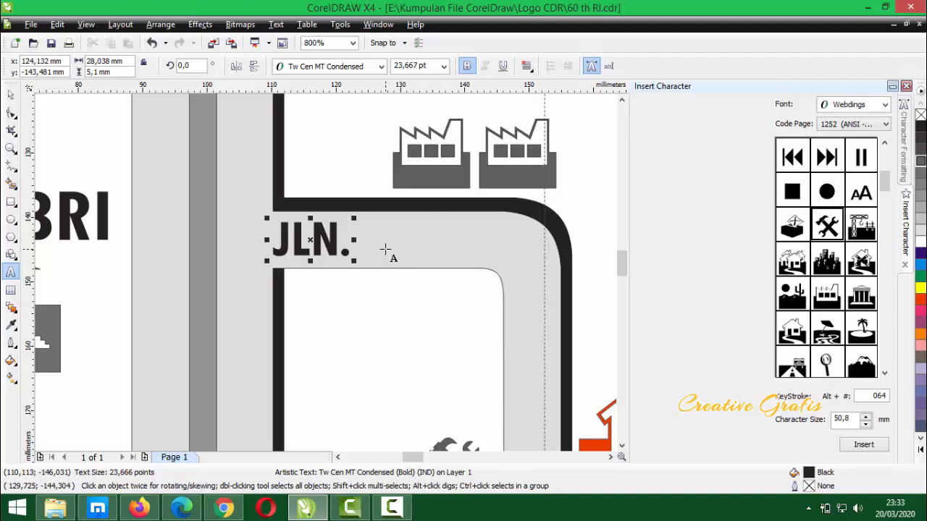
type(". GADU")
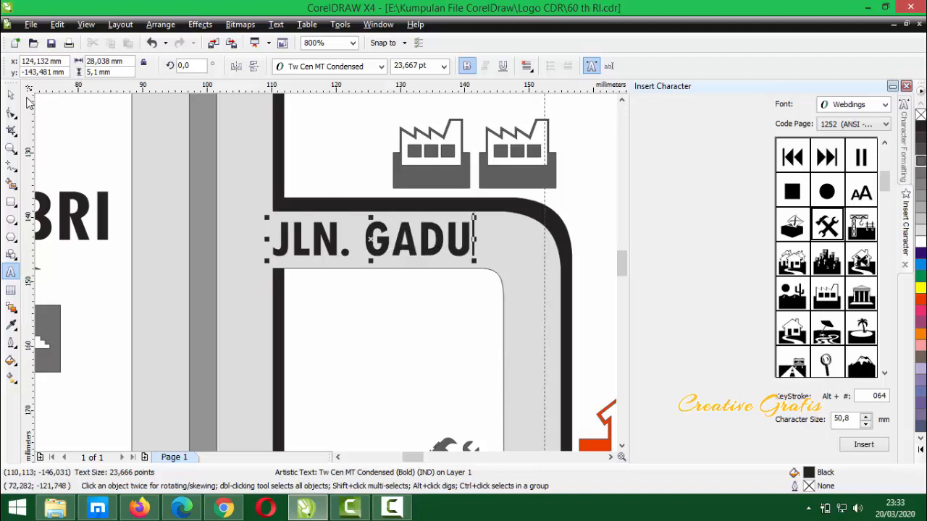
left_click(11, 94)
Copy the JLN. GADU label to just above the two factory icons
scroll(335, 277, "down", 1)
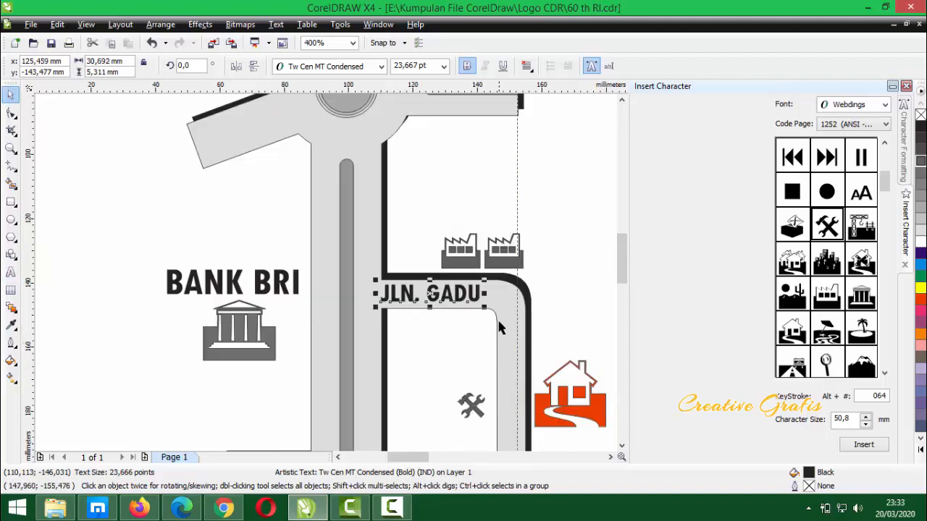
left_click_drag(453, 298, 504, 223)
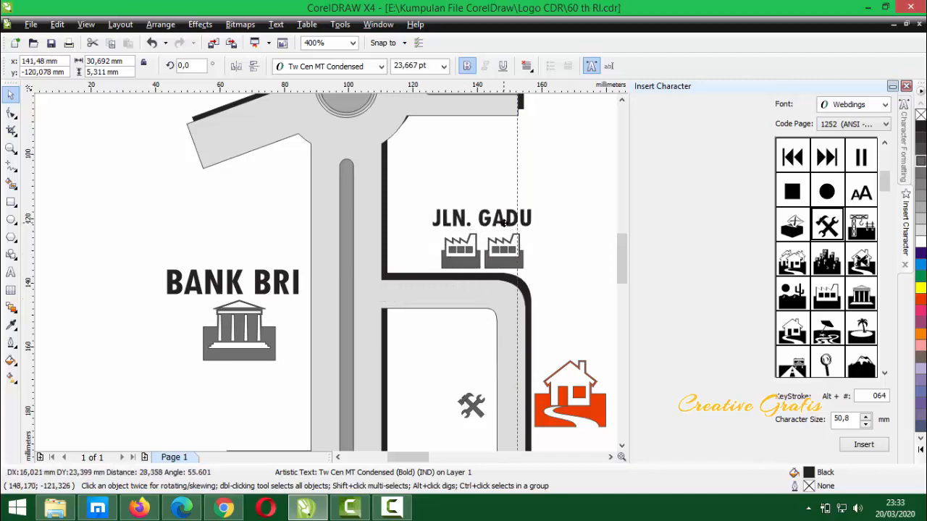
right_click(504, 223)
Change the copy above the factory icons to "SMPN 24 SELUMA" and shift it about 3.6 mm back towards the main road
double_click(504, 221)
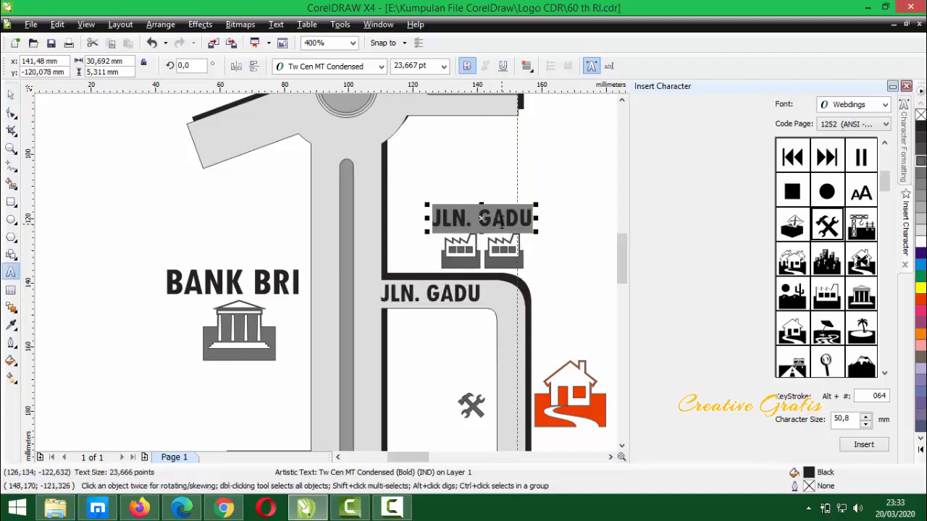
type("SMPN")
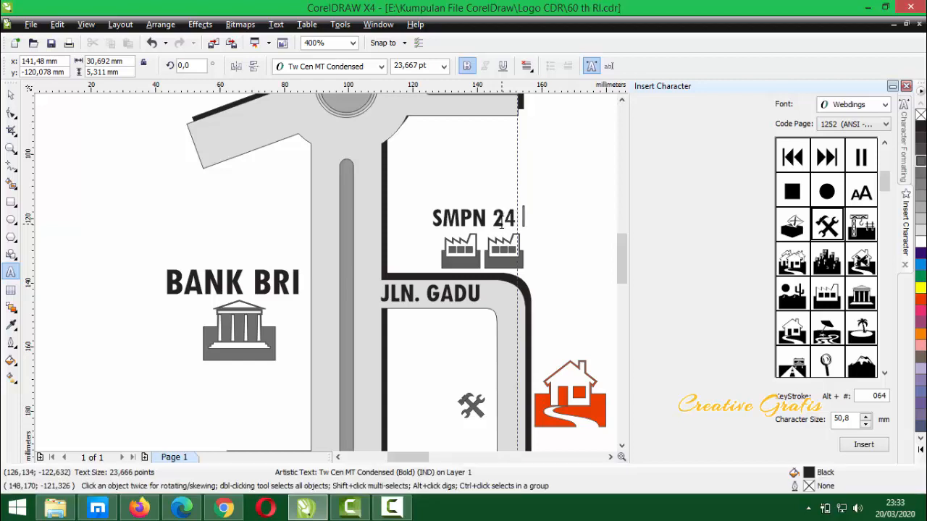
type("24 TAIS")
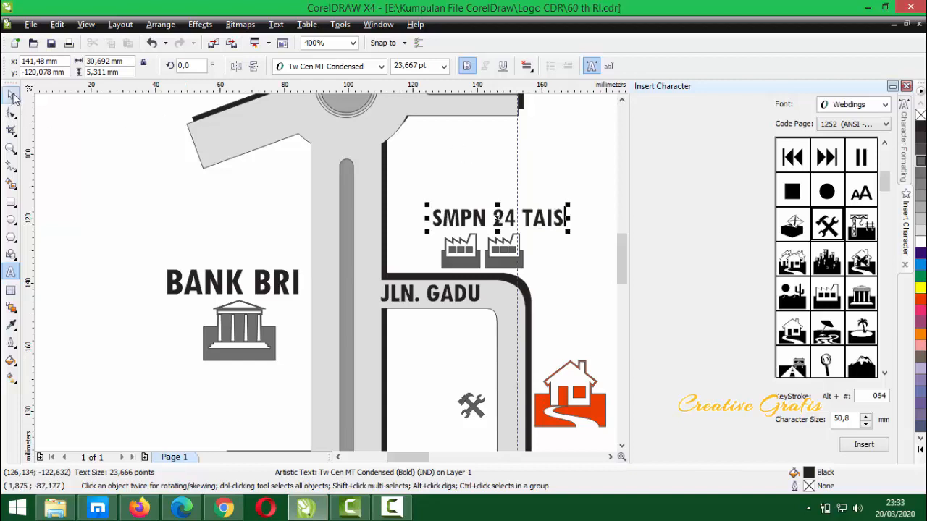
key("BackSpace")
key("BackSpace")
key("BackSpace")
key("BackSpace")
type("SELUMA")
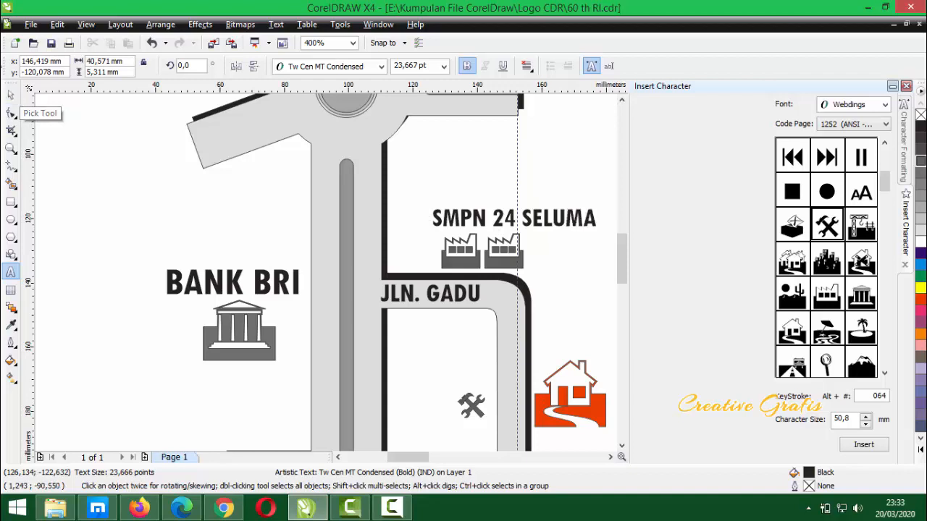
left_click(16, 98)
left_click_drag(515, 219, 503, 223)
Copy the SMPN 24 SELUMA label to just above the crossed-tools icon beside the side road
scroll(131, 221, "down", 1)
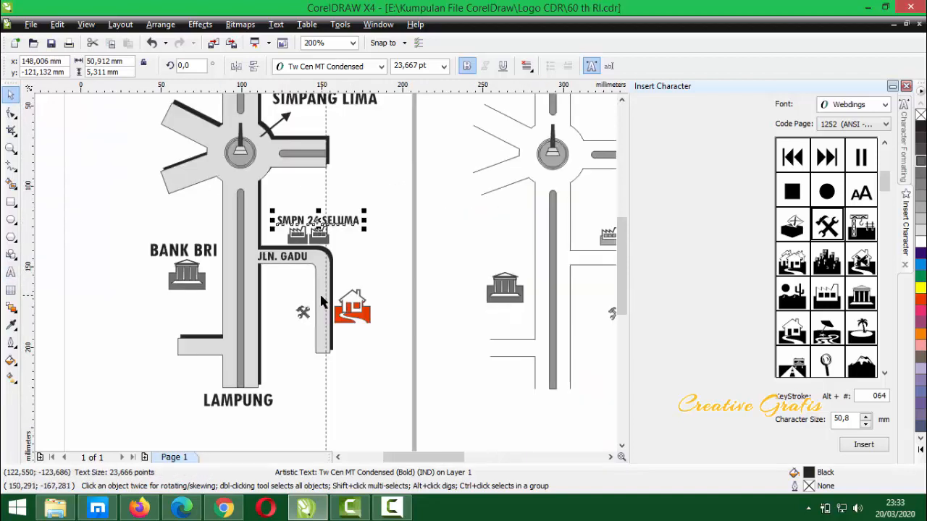
scroll(314, 322, "up", 1)
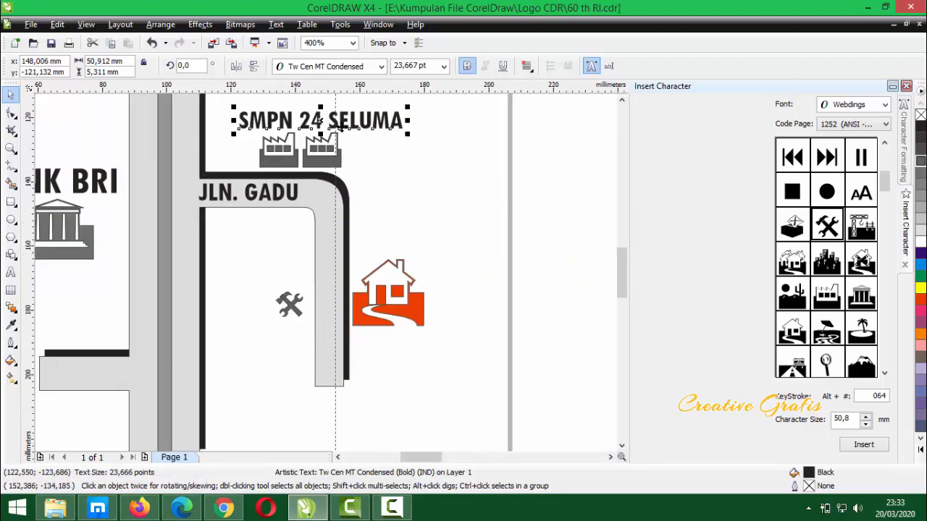
left_click(321, 123)
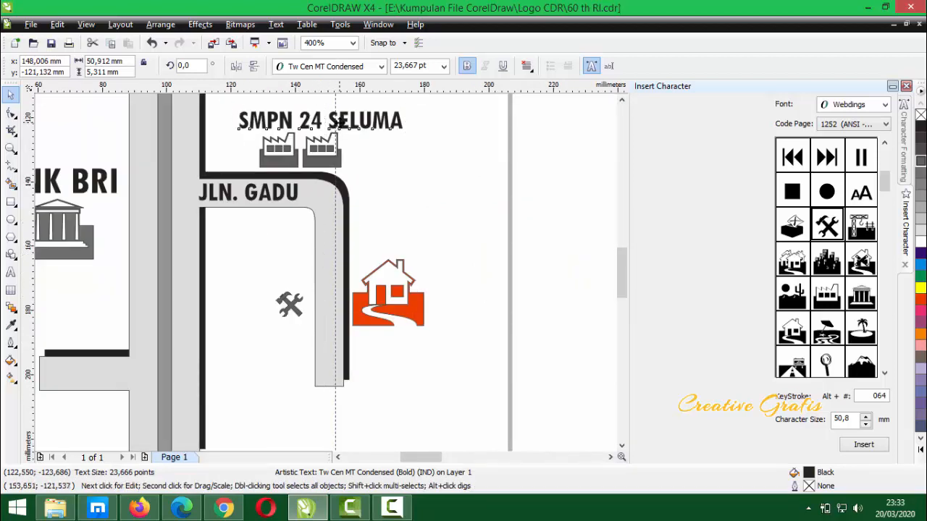
left_click(340, 124)
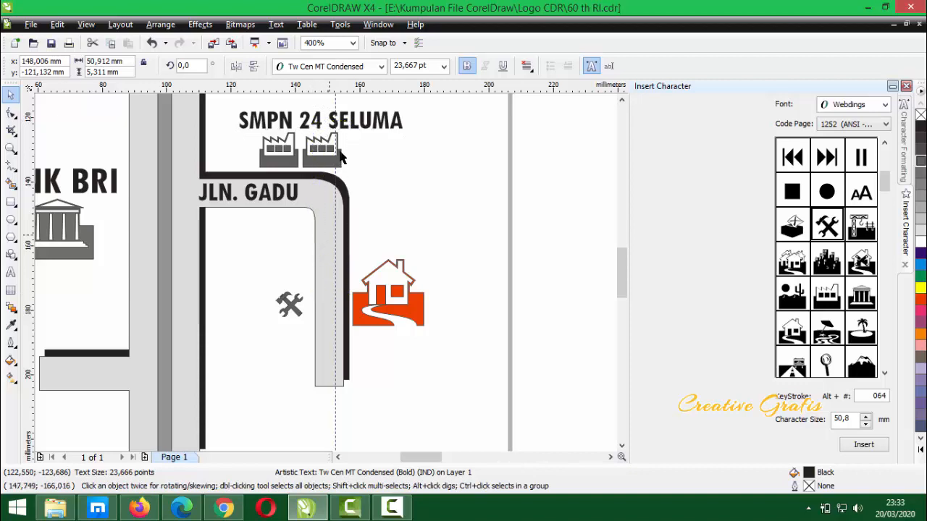
left_click(354, 177)
left_click_drag(356, 131, 305, 300)
scroll(304, 301, "up", 1)
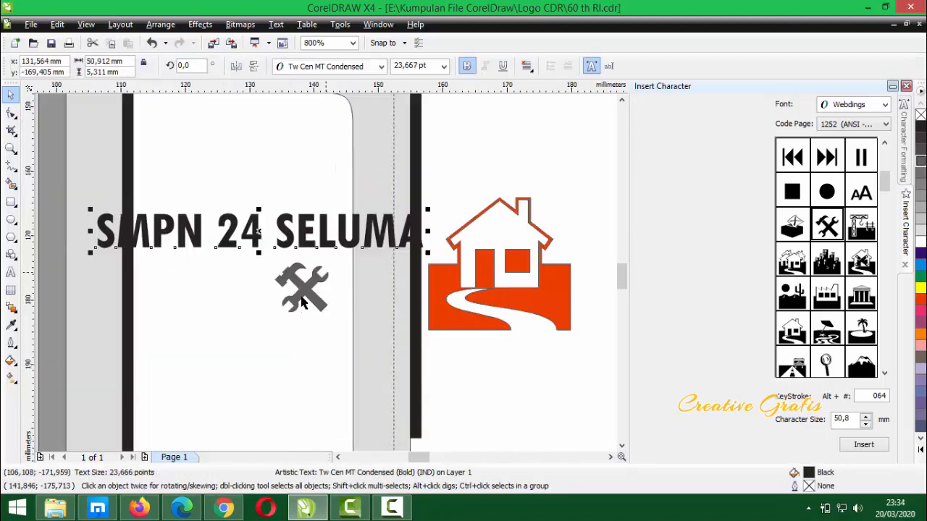
Fill the crossed-tools icon with black
left_click(327, 274)
scroll(327, 274, "down", 2)
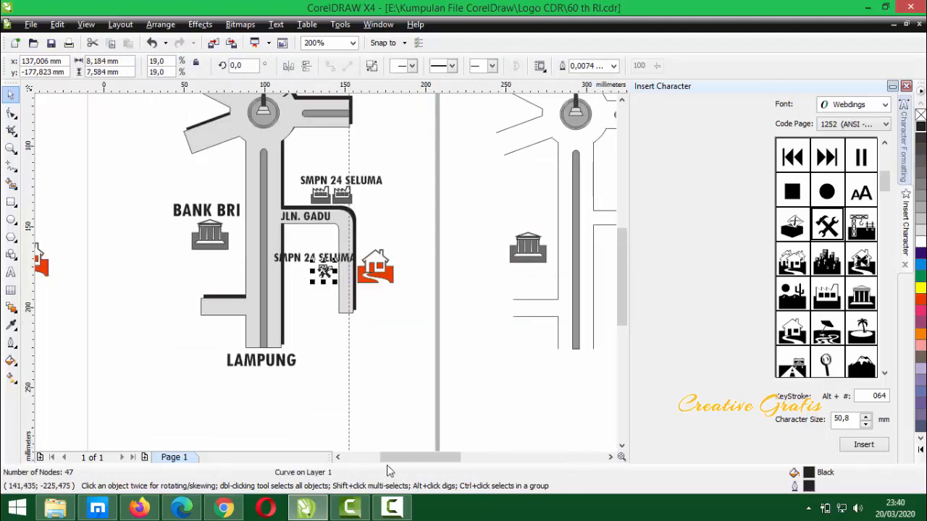
left_click(393, 513)
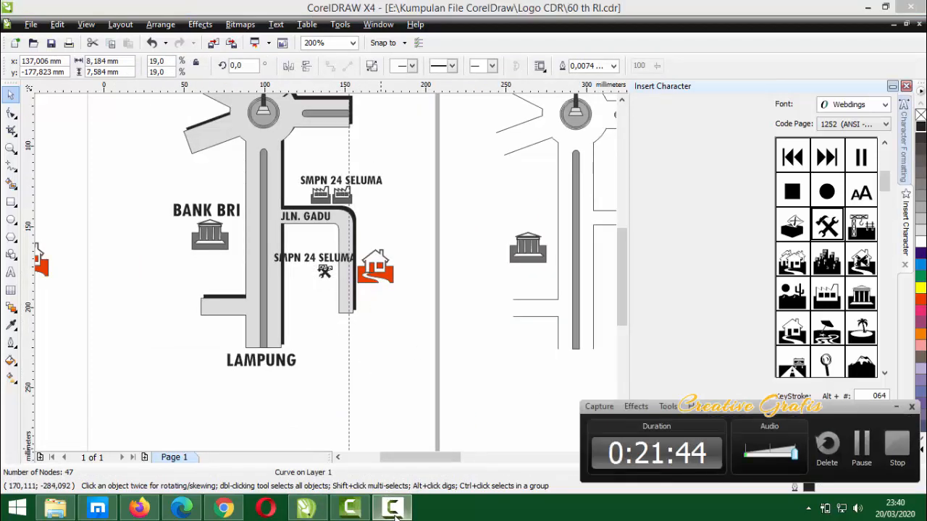
left_click(393, 513)
Change the label copy above the tools icon to "BENGKEL MOTOR", split over two lines
scroll(333, 306, "up", 2)
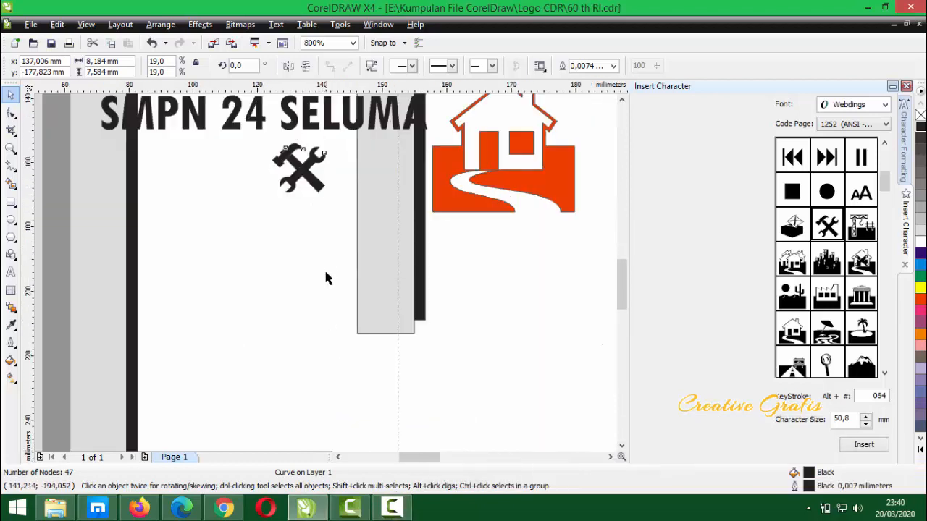
scroll(326, 279, "down", 1)
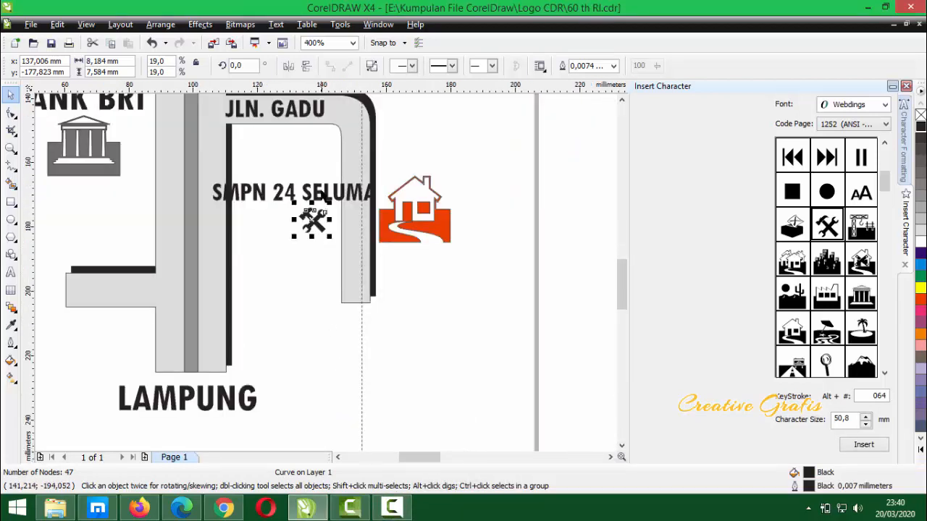
left_click(322, 197)
double_click(323, 194)
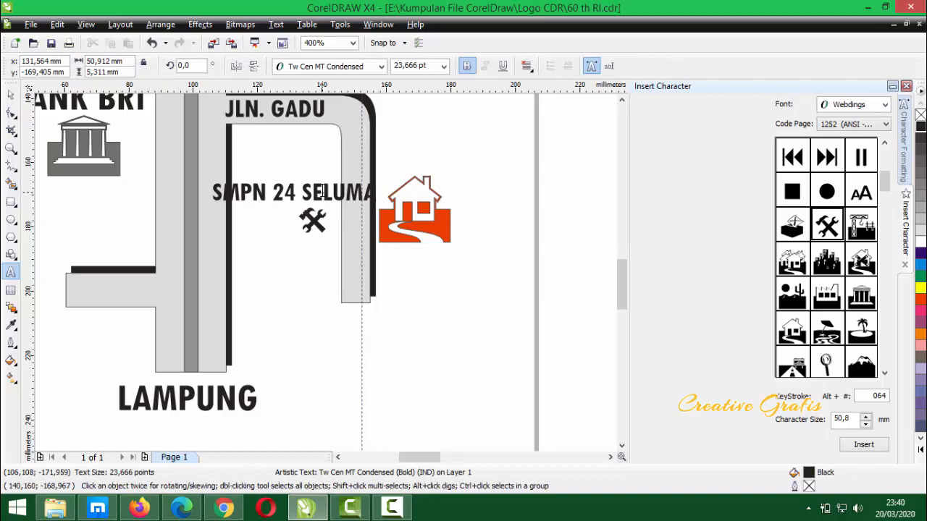
type("EN")
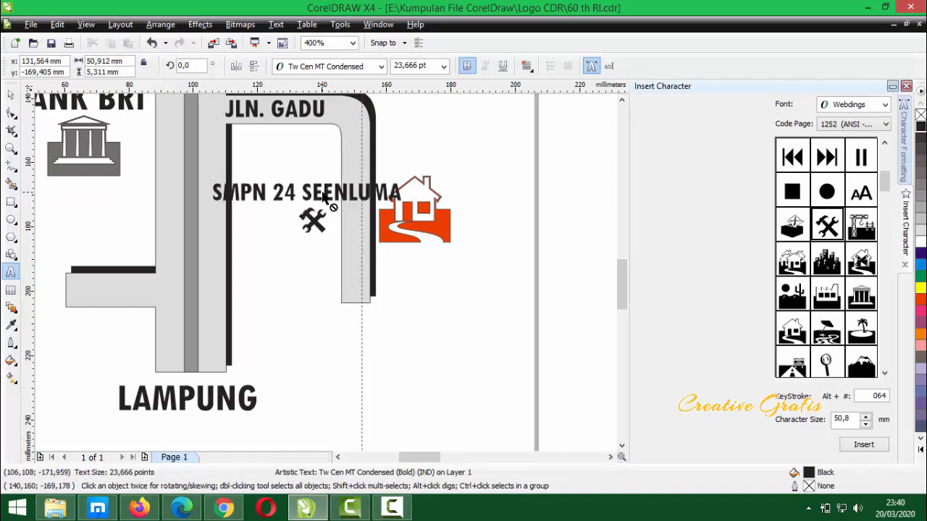
key("ctrl+a")
type("BENGKIEL MOTO")
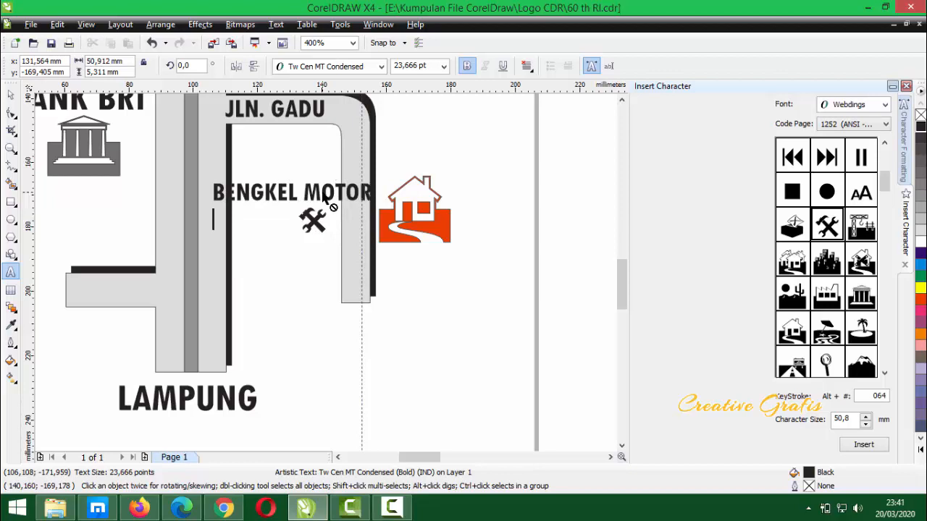
left_click(303, 193)
key("Return")
Shrink BENGKEL MOTOR to about 14,4 pt, fit it between the roads above the tools icon, and centre-align its lines
left_click(10, 96)
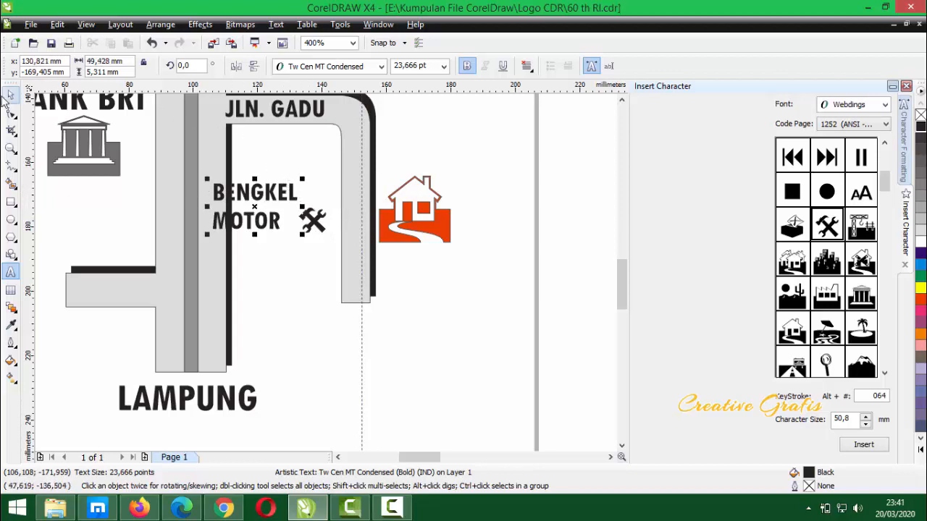
left_click_drag(267, 201, 309, 183)
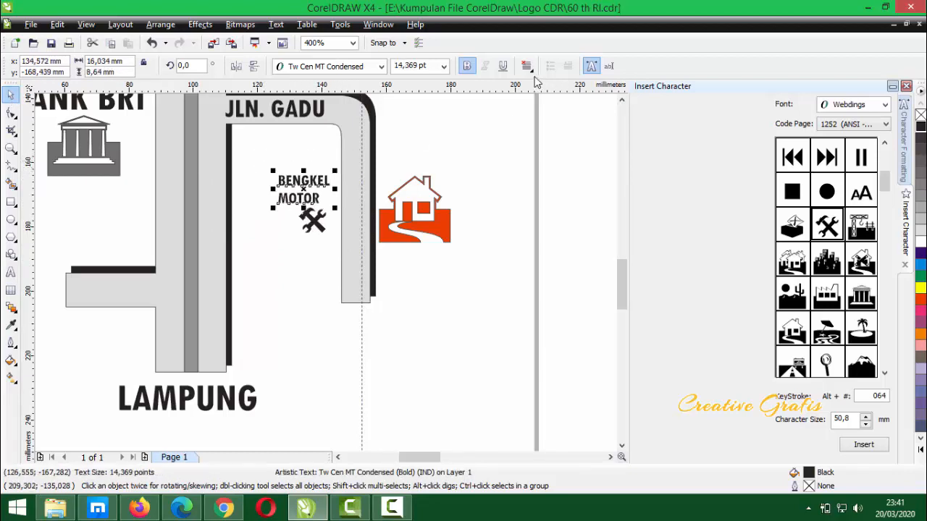
left_click(530, 71)
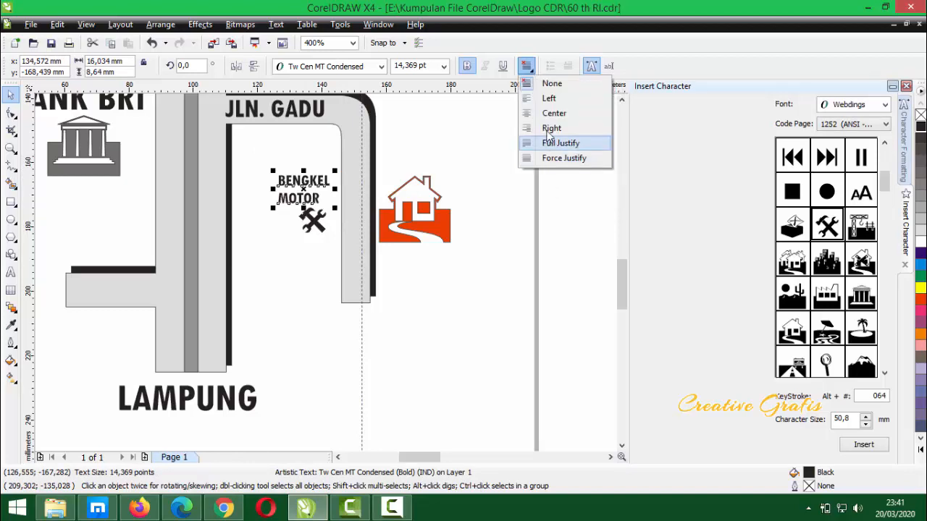
left_click(548, 110)
left_click(300, 248)
Tighten BENGKEL MOTOR's line spacing to a text height of about 7,2 mm and move the label closer to the tools icon
scroll(333, 250, "up", 2)
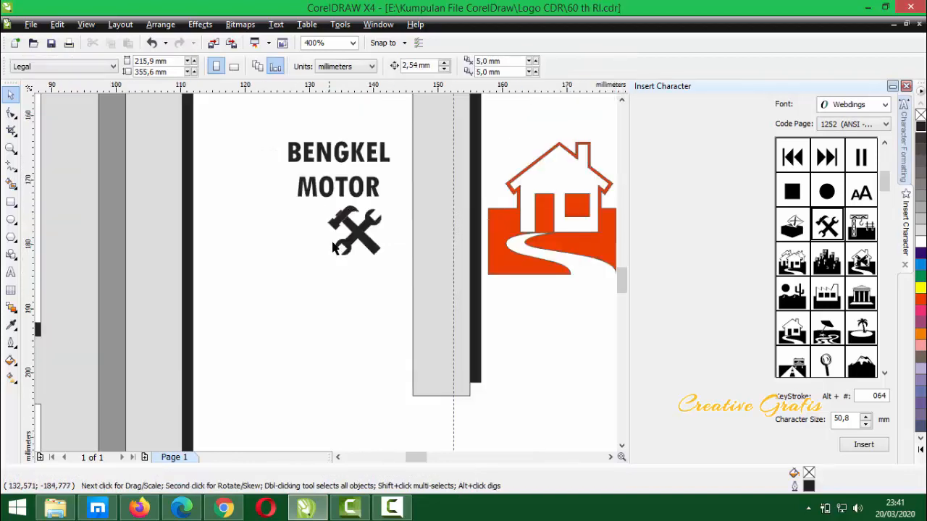
left_click(340, 191)
scroll(339, 193, "up", 2)
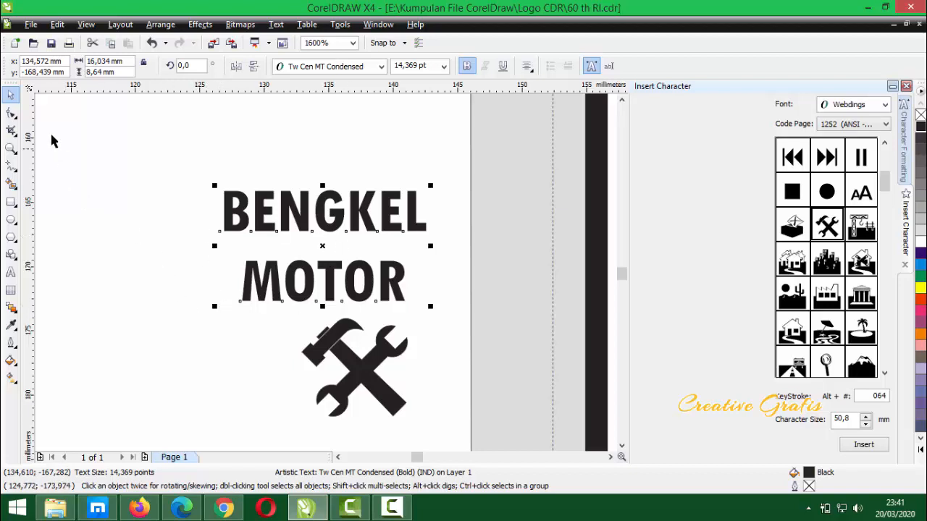
left_click(11, 113)
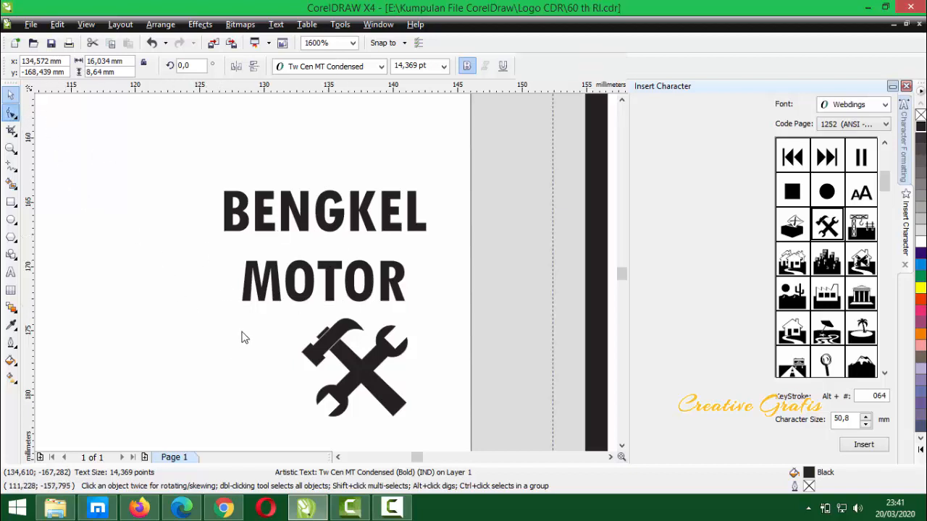
left_click_drag(217, 307, 215, 269)
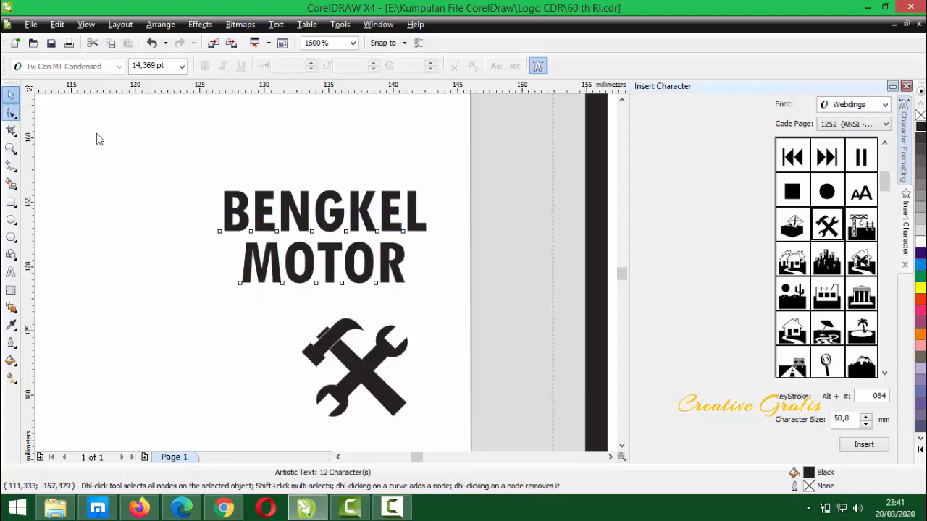
left_click(11, 95)
left_click_drag(340, 220, 348, 237)
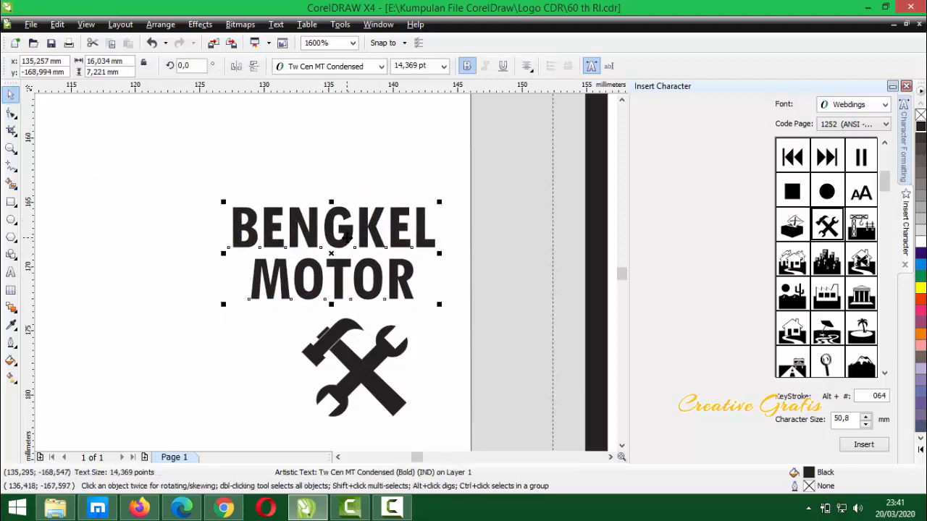
Copy the SMPN 24 SELUMA label to above the red house icon and change the copy's text to "LOKASI PESTA"
scroll(346, 238, "down", 2)
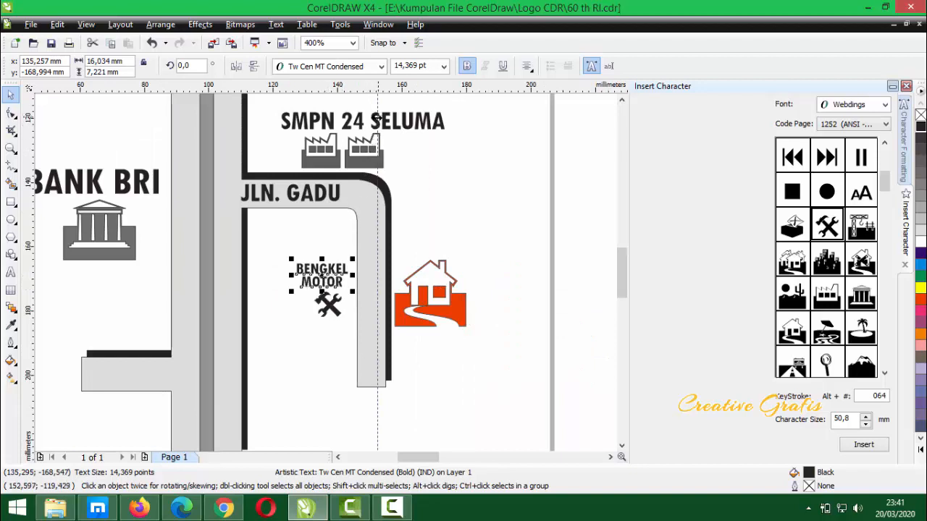
left_click_drag(377, 124, 498, 229)
double_click(497, 228)
key("ctrl+a")
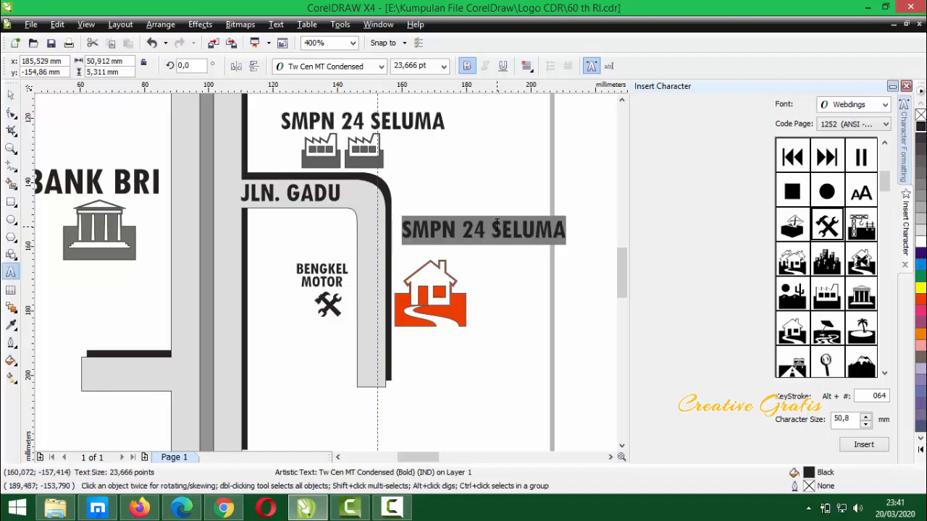
type("LOKASI PESTA")
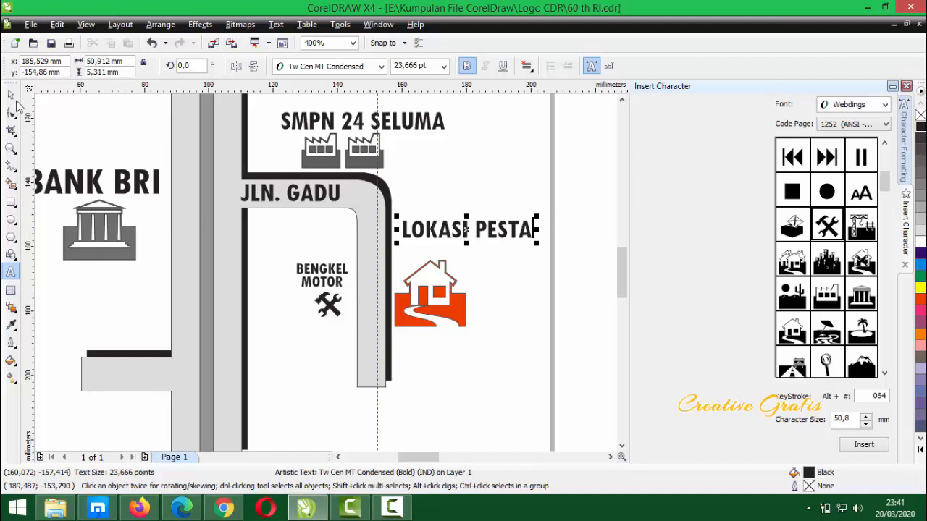
left_click(10, 94)
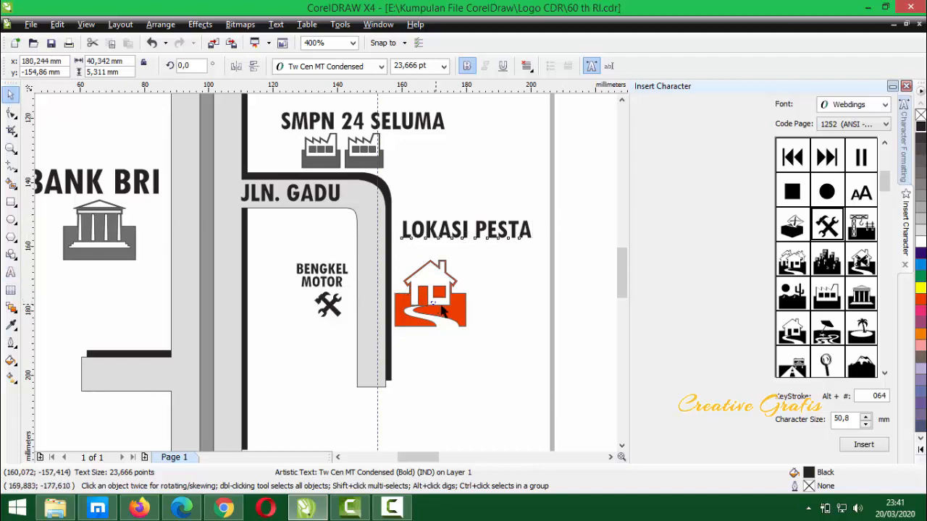
Move the red house about 4 mm away from the side road and lower LOKASI PESTA about 3,8 mm towards it
left_click_drag(449, 310, 462, 315)
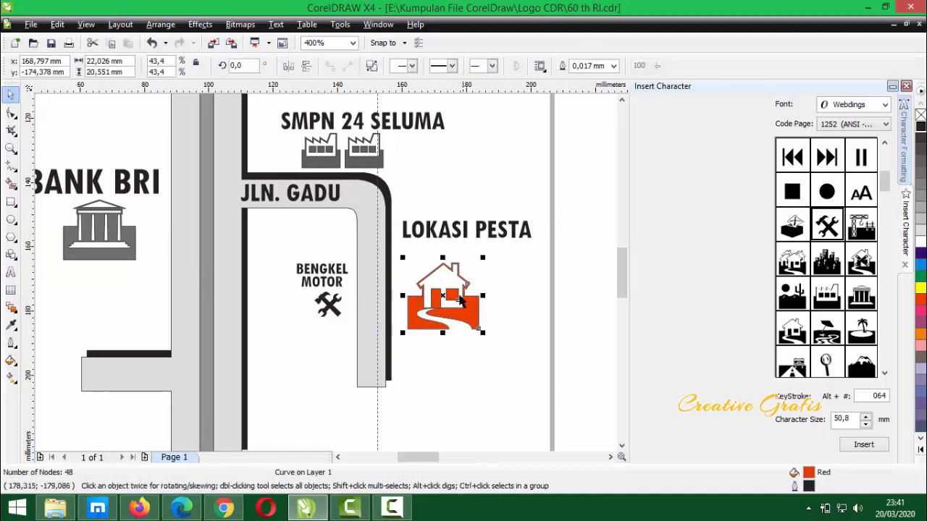
left_click_drag(457, 227, 456, 239)
scroll(455, 239, "down", 2)
scroll(313, 296, "up", 1)
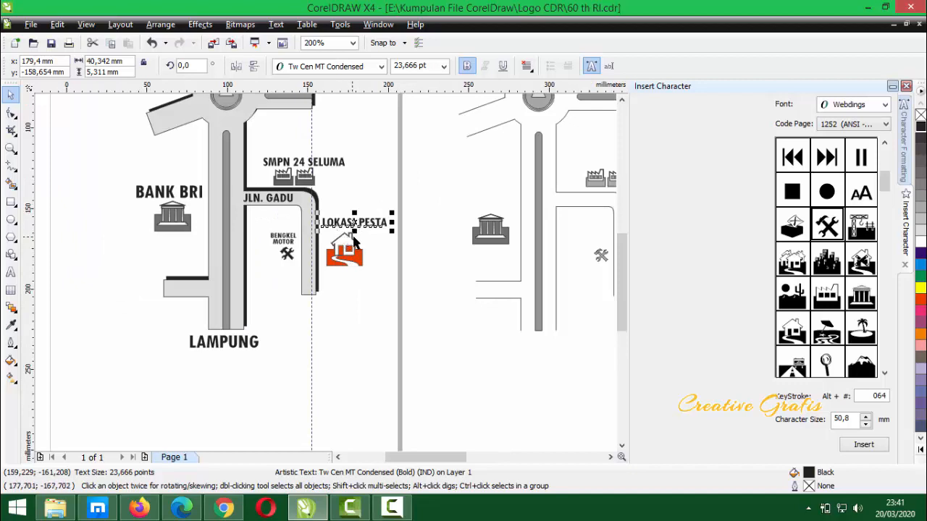
scroll(346, 247, "up", 1)
scroll(346, 246, "down", 1)
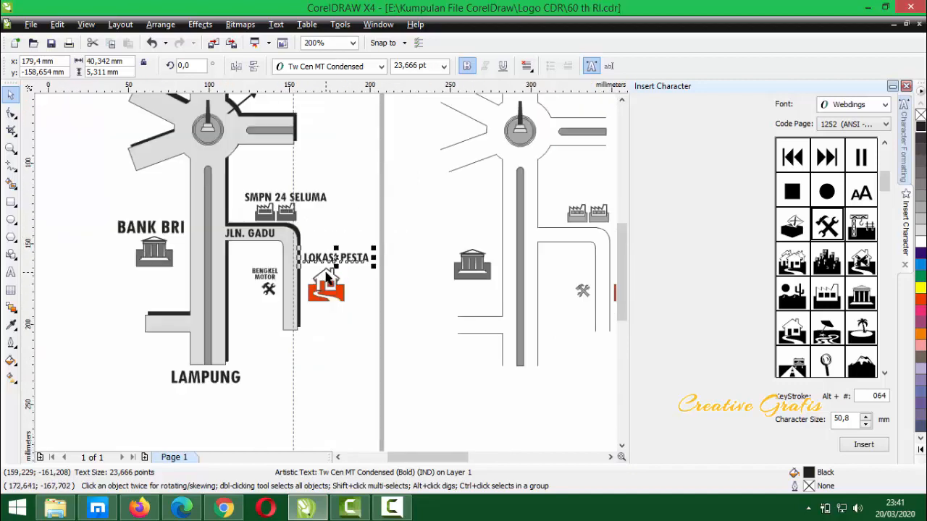
scroll(327, 277, "up", 1)
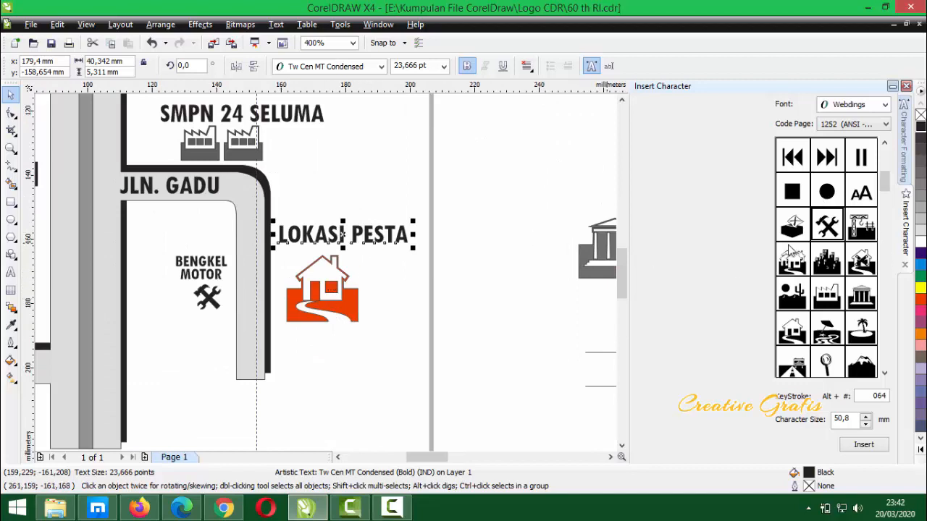
Insert the outlined left-pointing hand symbol (character 066) from Wingdings 2 into the empty area beyond the red house
mouse_move(886, 182)
left_mouse_down()
mouse_move(889, 351)
mouse_move(881, 180)
left_mouse_up()
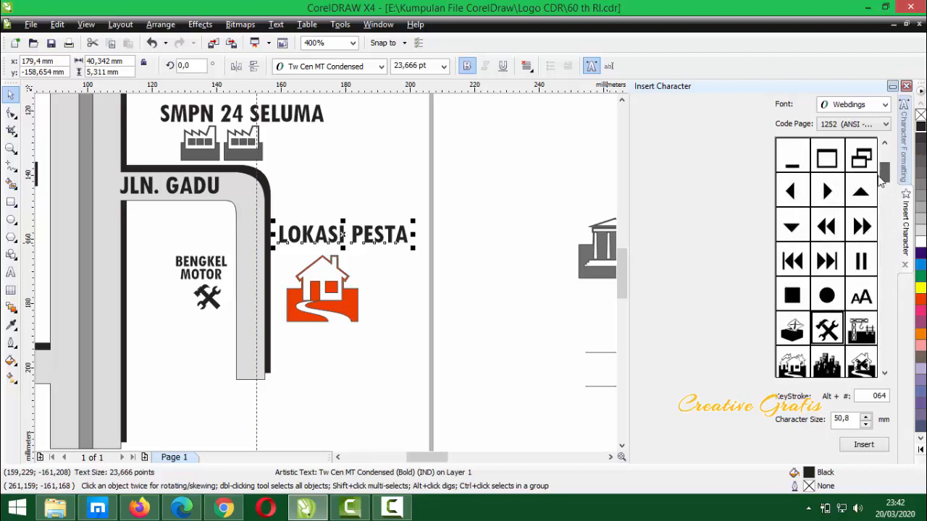
left_click(885, 104)
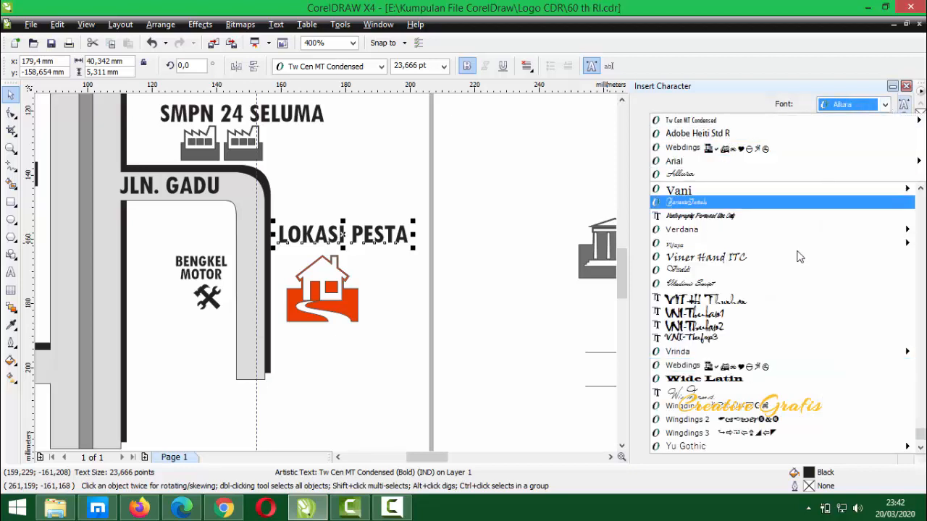
left_click(695, 424)
left_click_drag(885, 160, 888, 186)
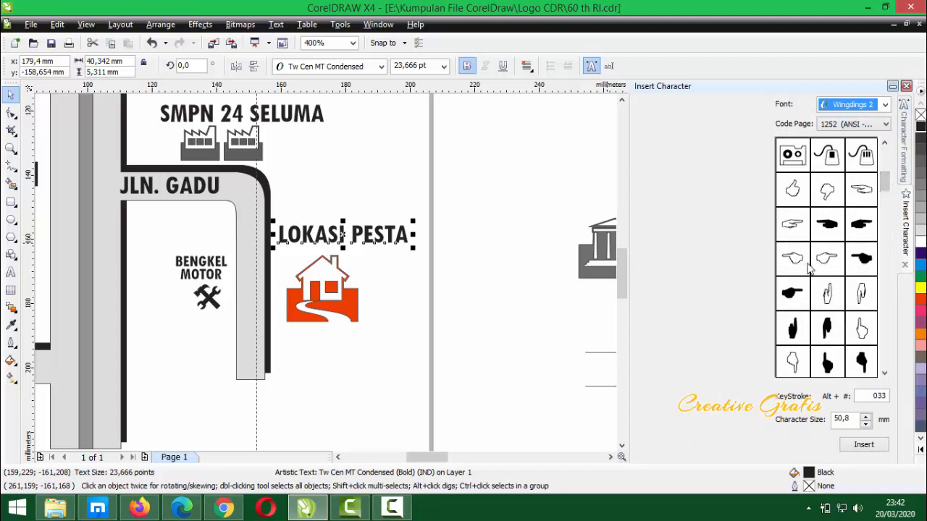
left_click_drag(796, 262, 507, 294)
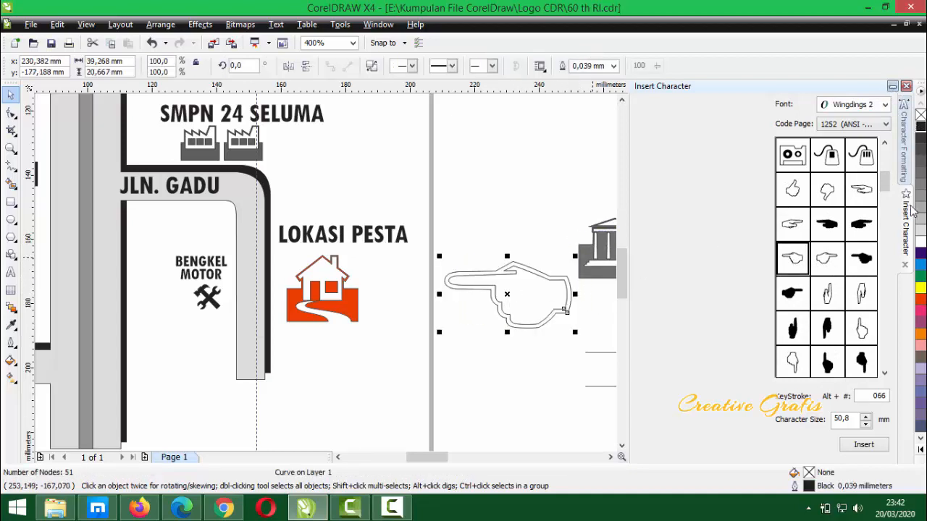
Fill the pointing hand with red and move it to just below the red house icon
left_click(920, 127)
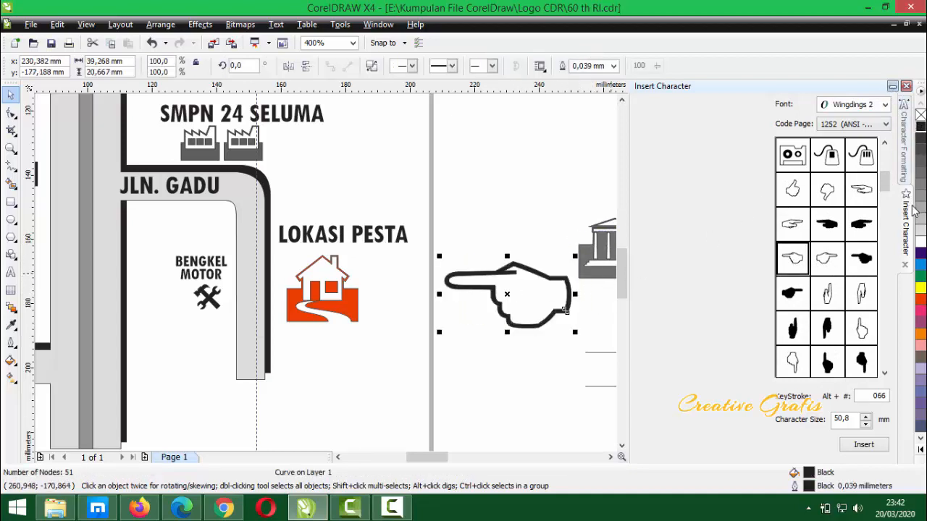
left_click(922, 301)
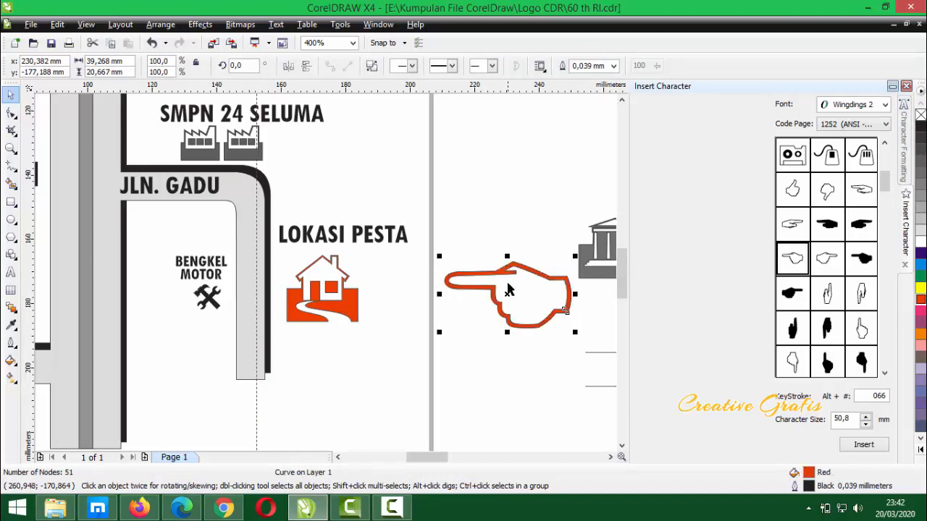
left_click_drag(505, 272, 385, 342)
scroll(386, 342, "down", 1)
scroll(326, 275, "up", 1)
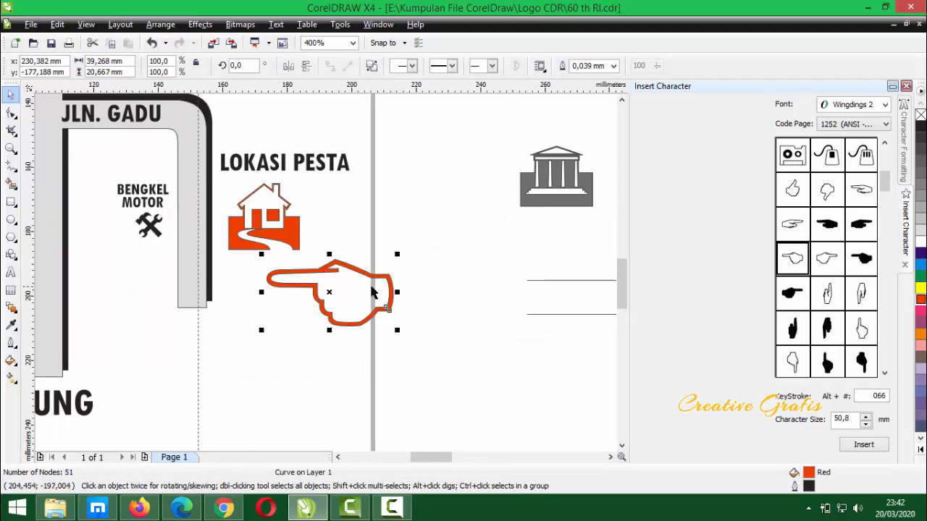
Rotate the pointing hand 90° and mirror it vertically so that its finger points up
left_click(348, 269)
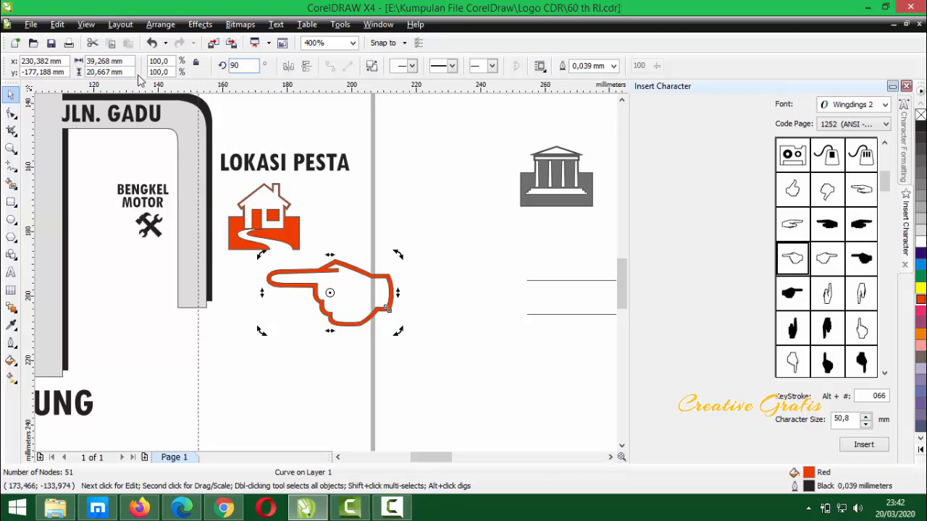
key("Return")
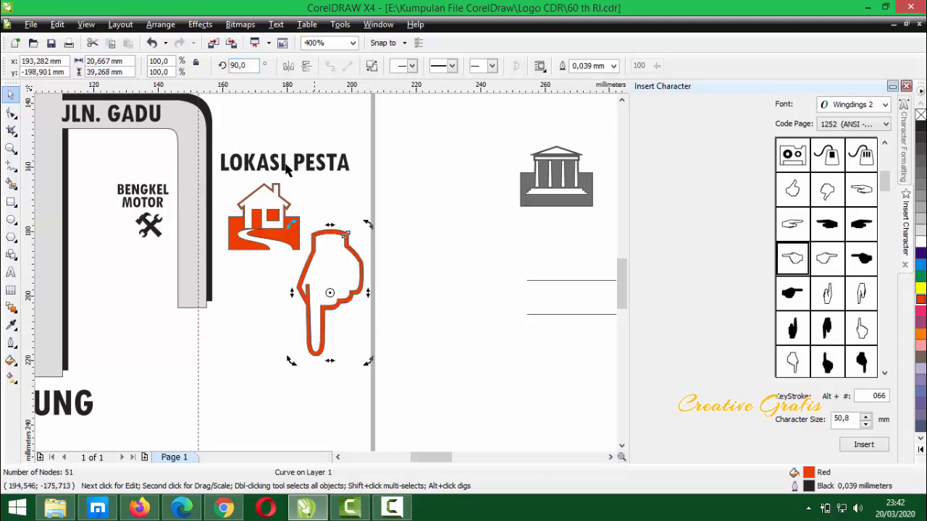
left_click(307, 67)
Move the hand directly below the red house and shrink it proportionally to about 14 × 26,6 mm
left_click_drag(324, 261, 268, 293)
scroll(377, 253, "down", 2)
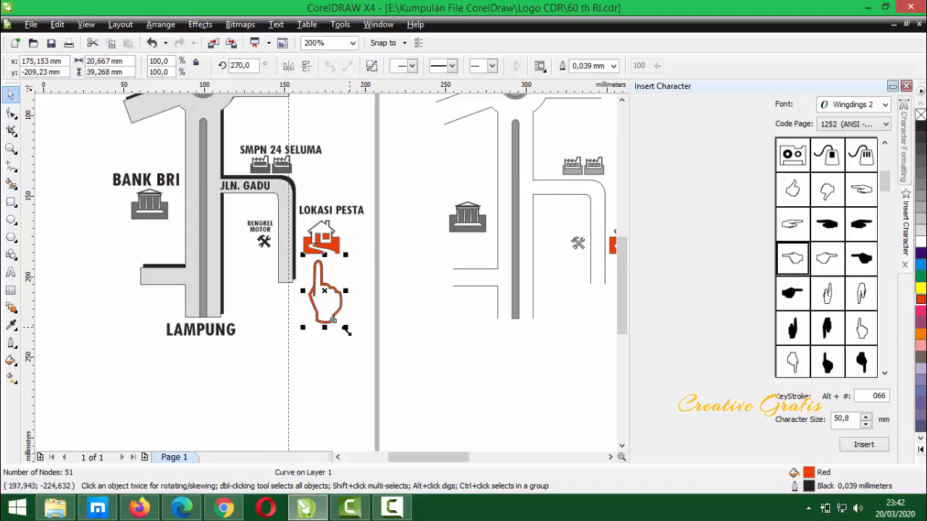
left_click_drag(345, 330, 321, 287)
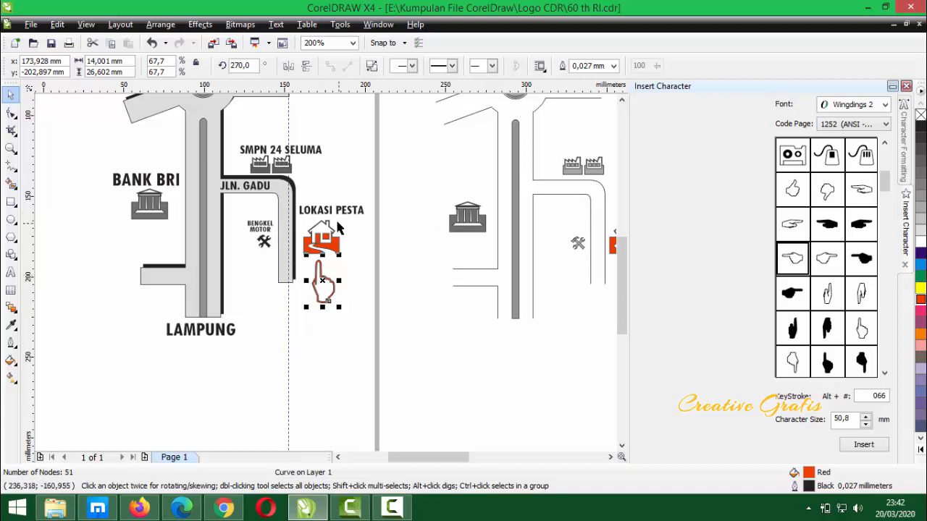
Examine the labelled map up close and as a whole, comparing it with the two neighbouring versions
scroll(351, 220, "down", 1)
left_click(295, 340)
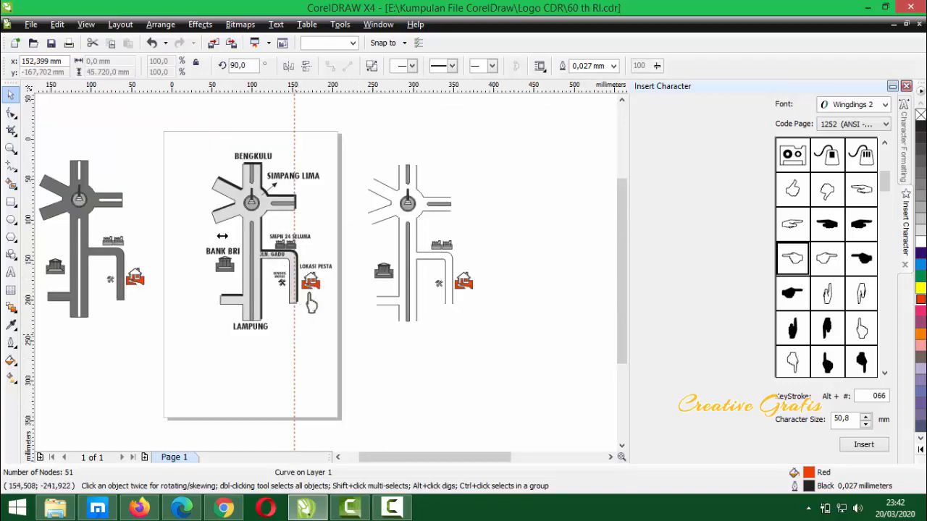
scroll(245, 242, "up", 1)
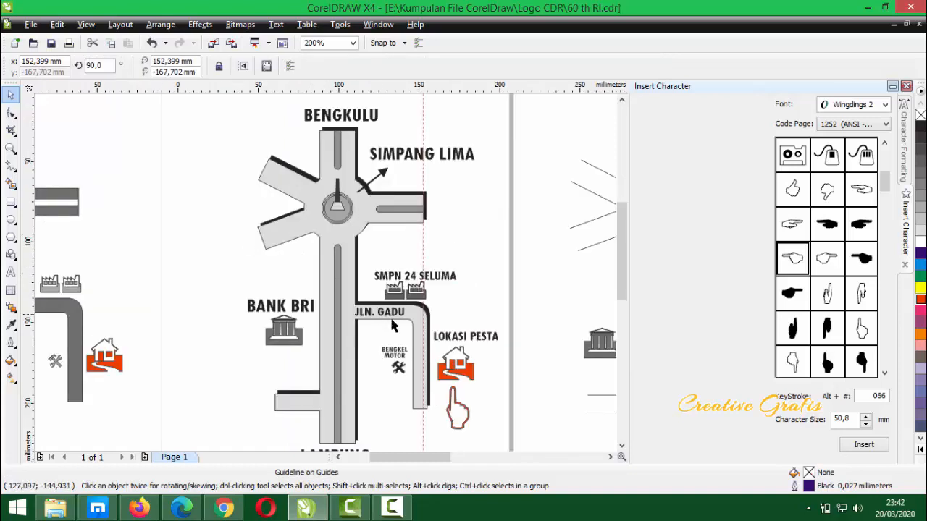
scroll(337, 284, "down", 1)
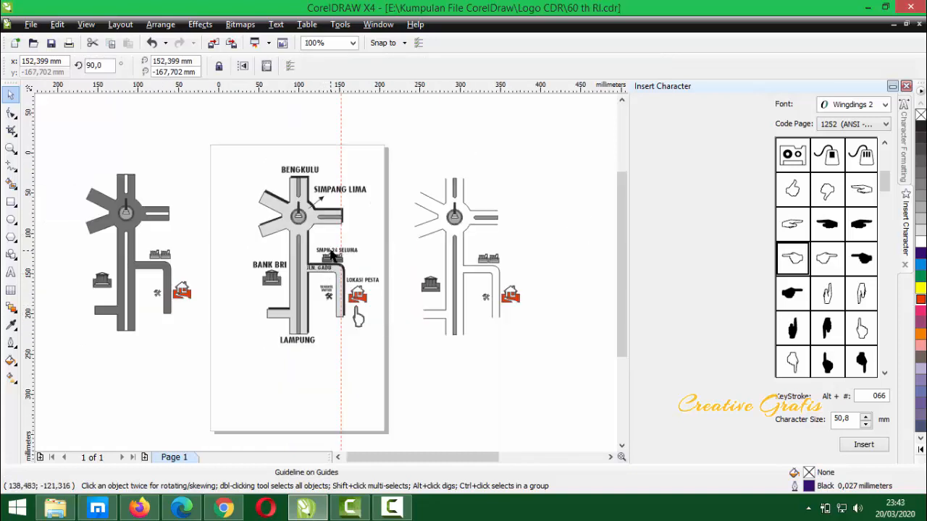
scroll(327, 257, "up", 1)
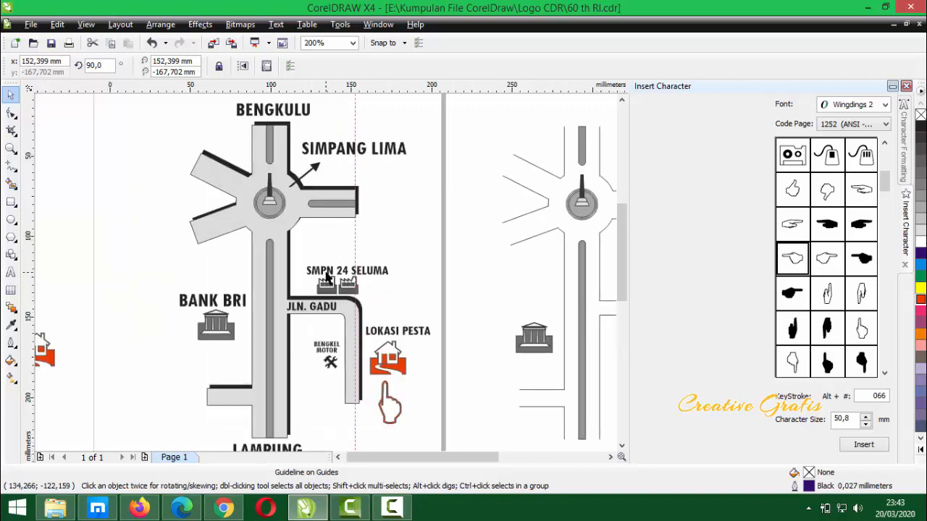
scroll(328, 268, "down", 1)
scroll(327, 274, "up", 1)
scroll(327, 275, "down", 1)
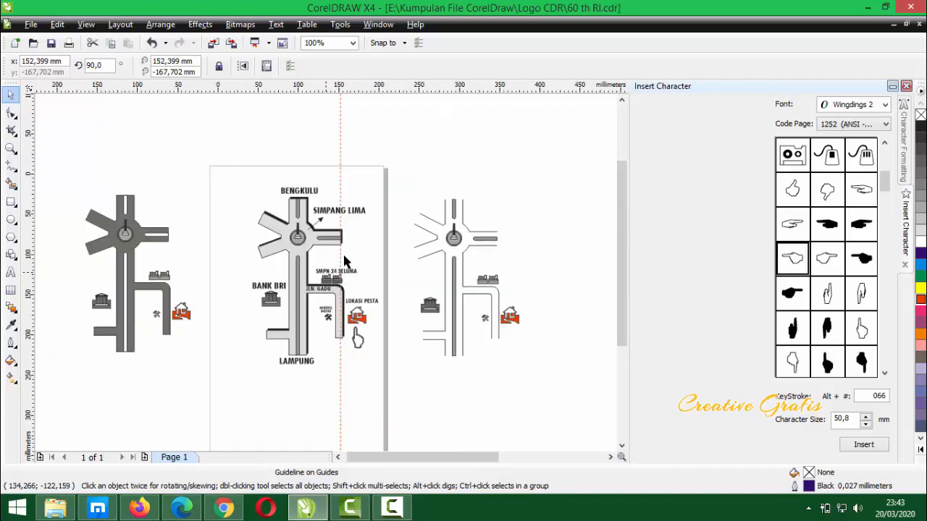
scroll(323, 282, "up", 1)
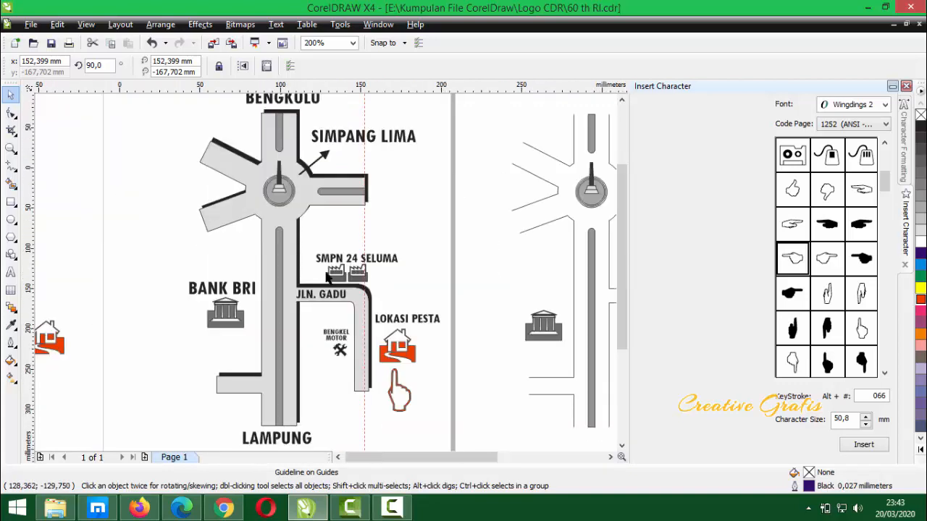
scroll(325, 279, "down", 1)
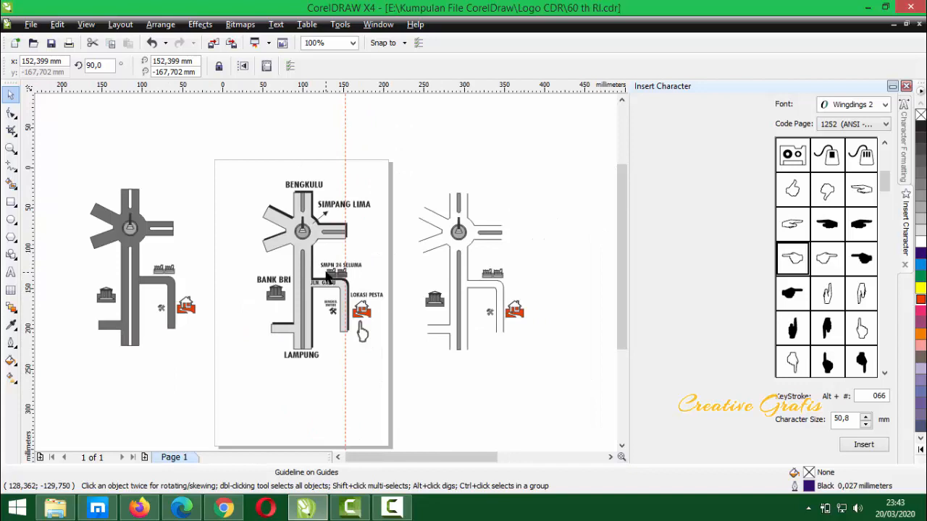
Group all objects of the labelled map and move the group about 6 mm left and 17 mm down on the page
left_click_drag(236, 159, 404, 375)
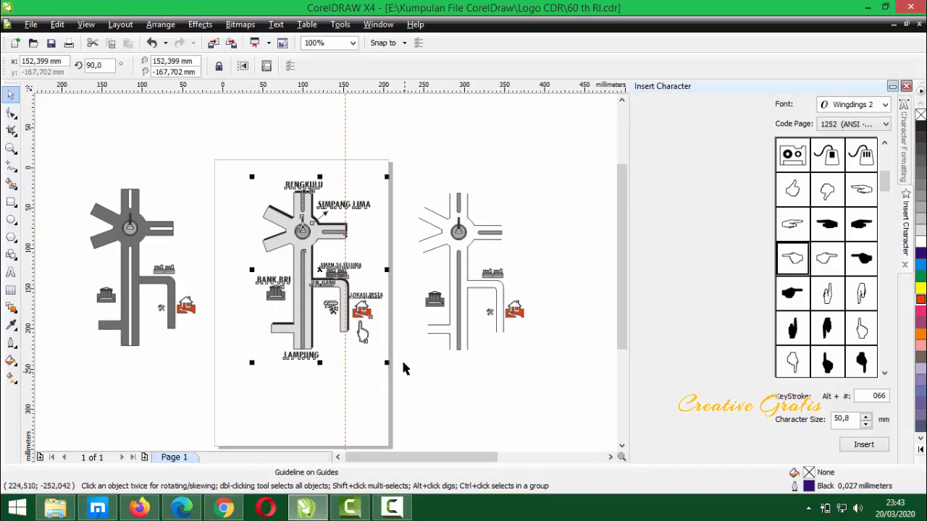
left_click_drag(237, 156, 393, 389)
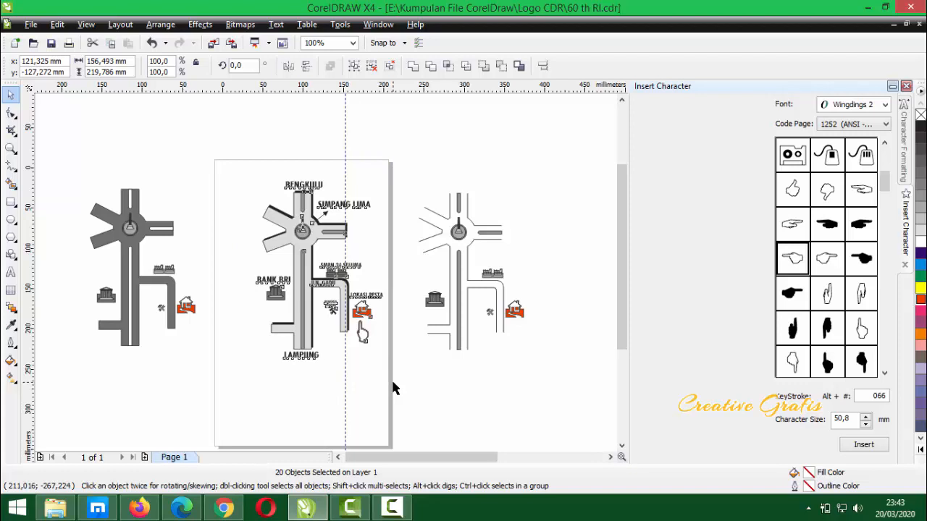
key("ctrl+g")
left_click_drag(308, 283, 303, 296)
Remove the vertical guideline that crosses the page
left_click(345, 156)
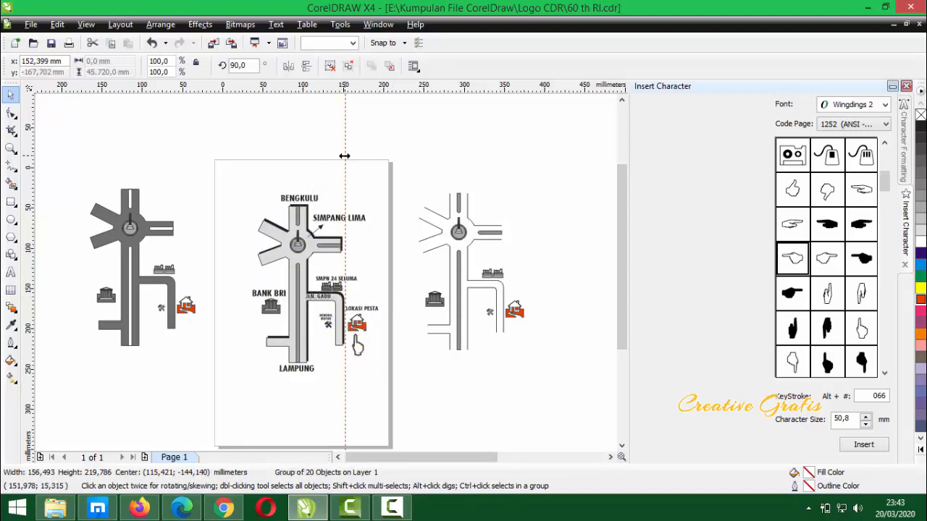
scroll(333, 161, "up", 1)
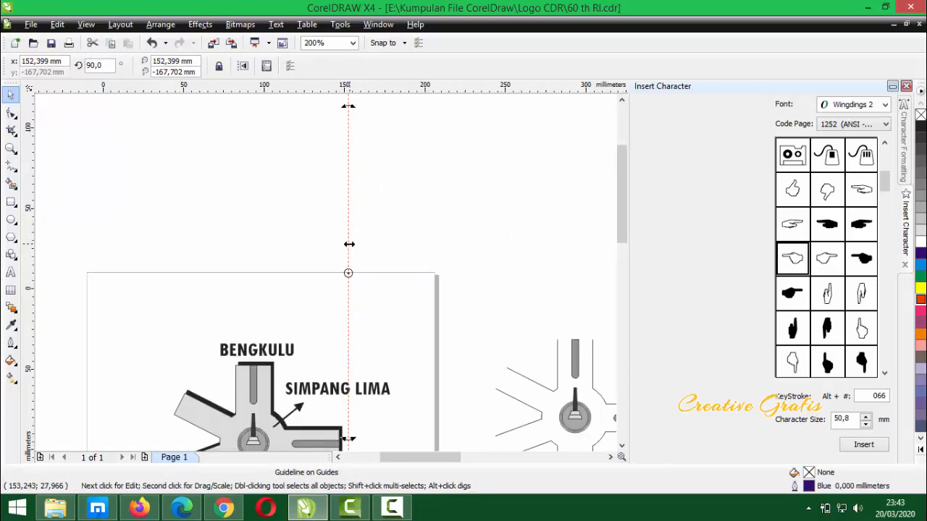
mouse_move(348, 244)
left_mouse_down()
mouse_move(7, 244)
mouse_move(374, 246)
mouse_move(344, 248)
left_mouse_up()
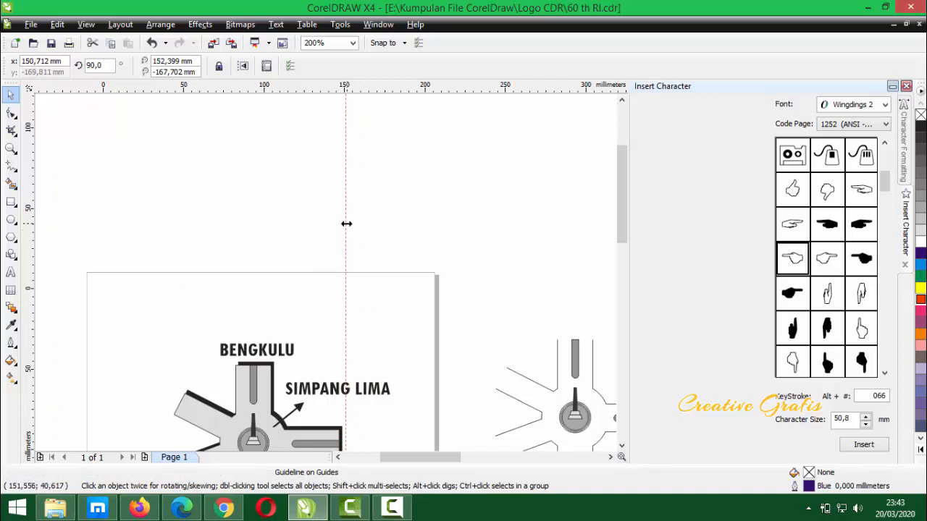
left_click(348, 231)
scroll(362, 275, "down", 4)
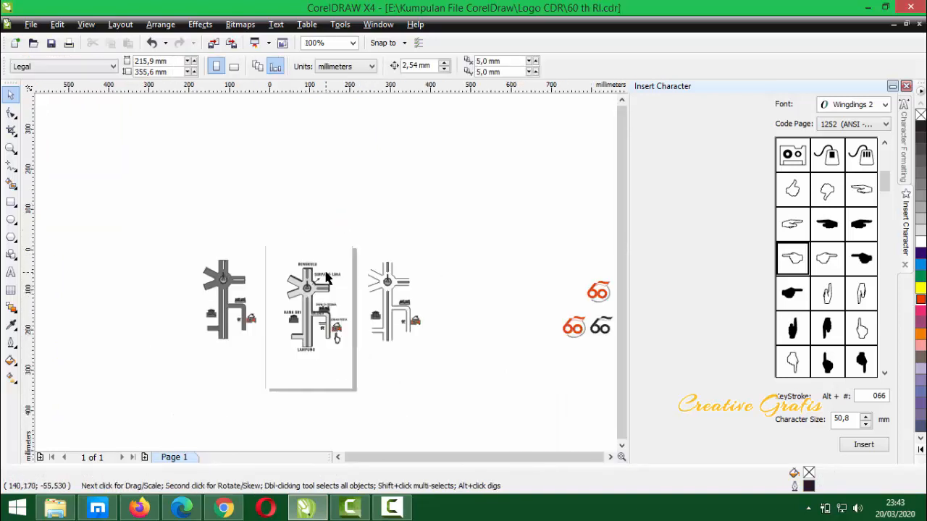
Select the grouped map and examine its labels and icons up close and within the whole layout
scroll(322, 254, "up", 3)
scroll(304, 217, "down", 2)
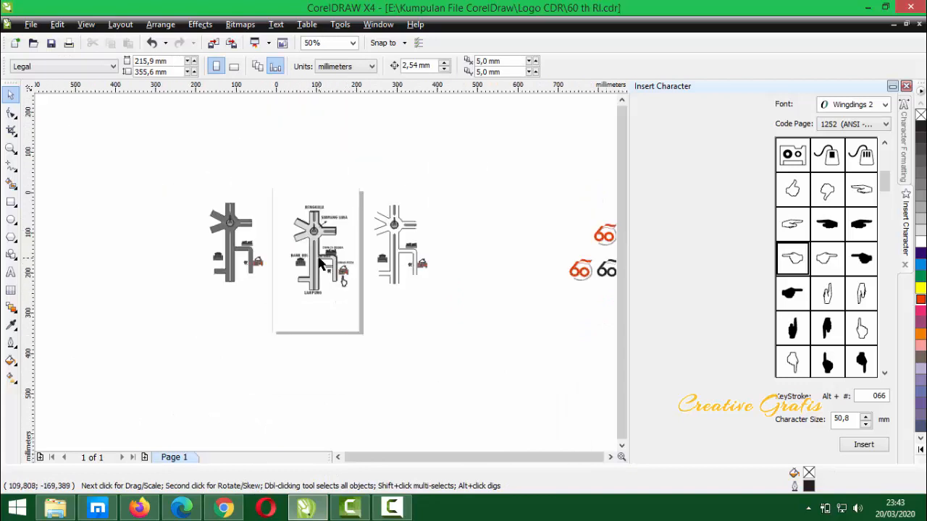
scroll(319, 253, "up", 4)
left_click(340, 231)
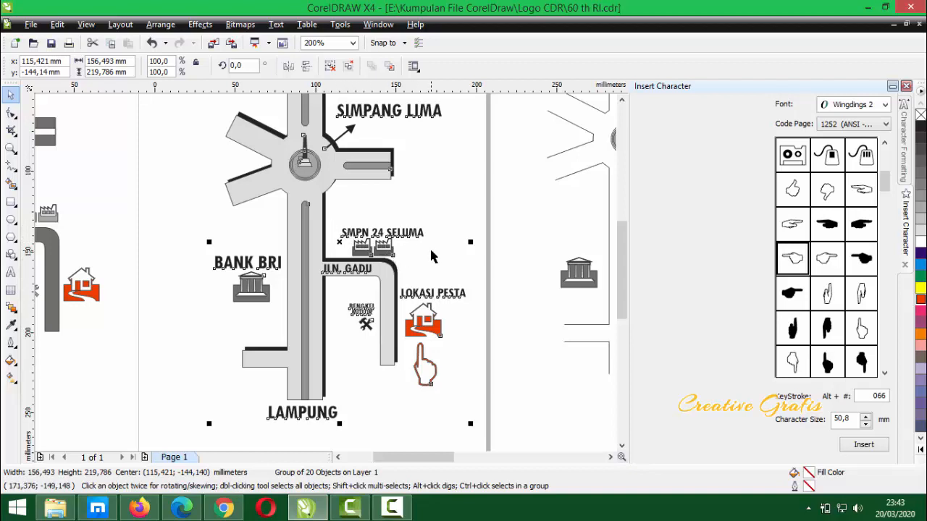
scroll(383, 256, "down", 1)
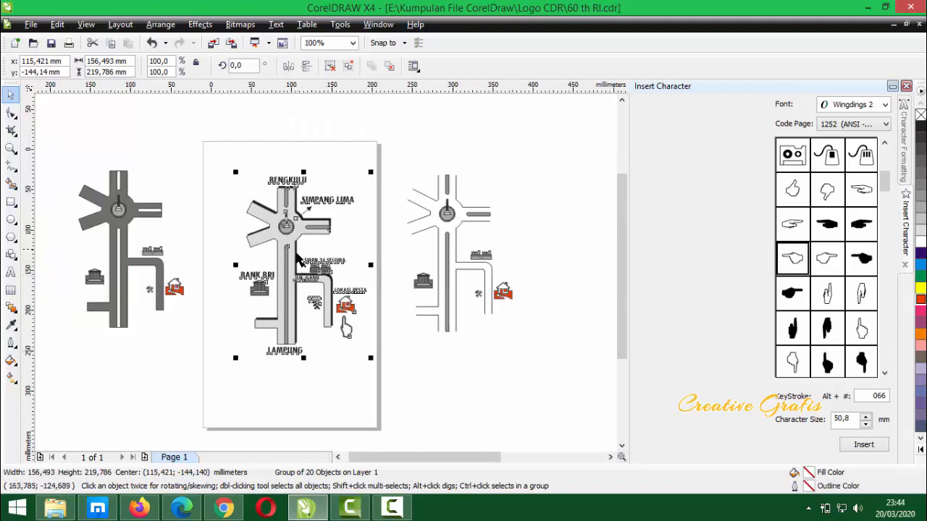
scroll(286, 255, "up", 1)
scroll(339, 267, "down", 1)
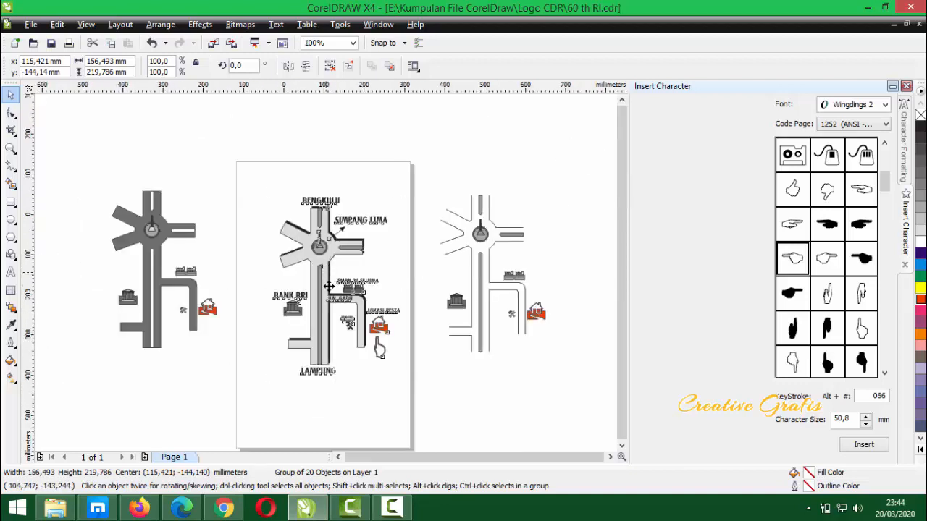
scroll(330, 284, "down", 1)
scroll(328, 276, "up", 1)
scroll(330, 270, "down", 1)
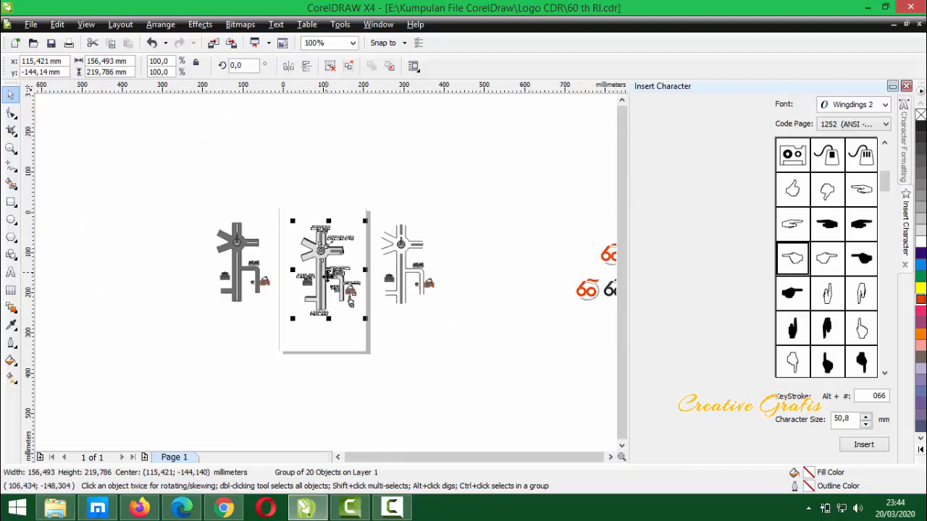
Duplicate the grouped map and place the copy in the empty area above the page
left_click_drag(358, 220, 528, 144)
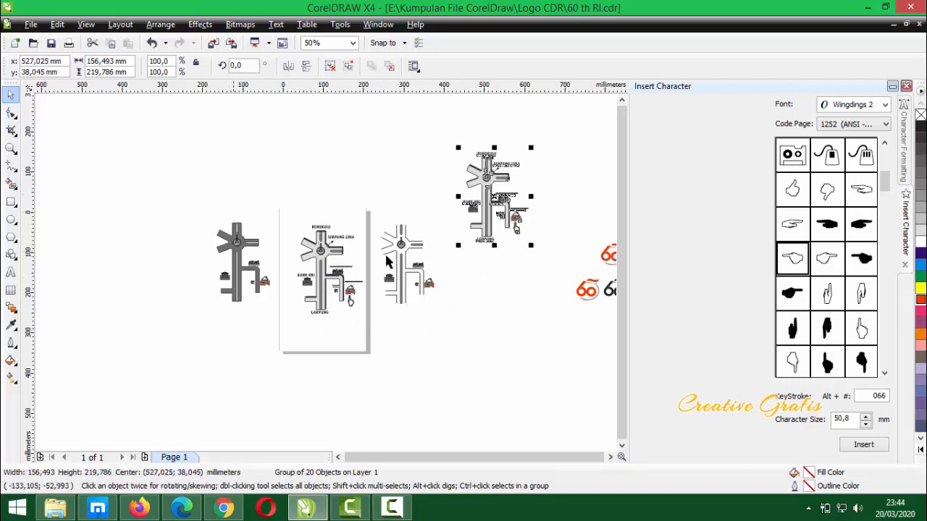
scroll(498, 219, "up", 1)
scroll(299, 259, "down", 1)
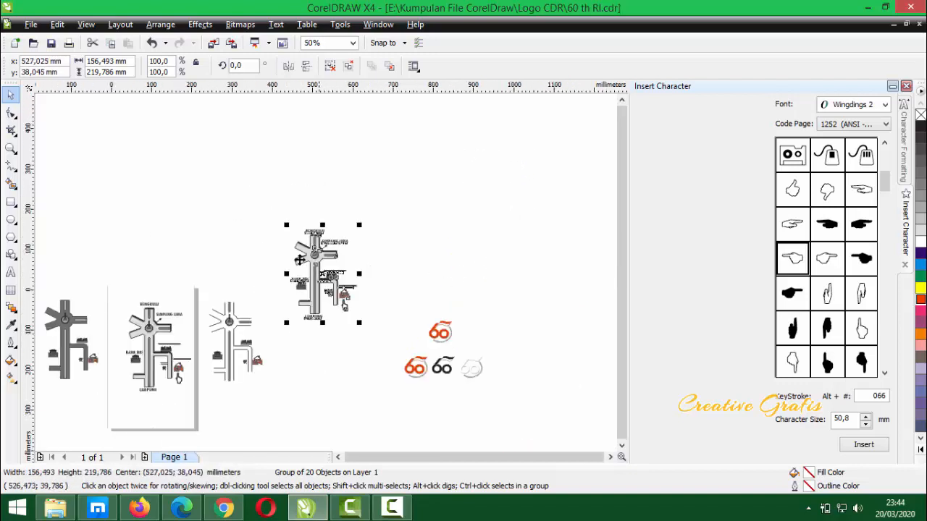
left_click_drag(310, 279, 141, 224)
scroll(140, 224, "up", 1)
scroll(326, 271, "up", 1)
scroll(326, 274, "down", 1)
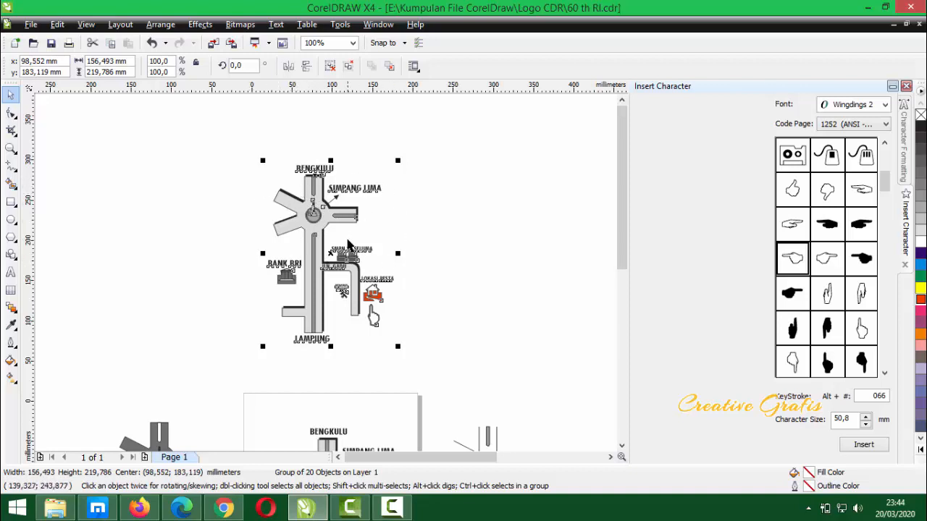
Scale the map copy down proportionally to about 22,4 %, roughly 35 × 49 mm
left_click_drag(400, 158, 303, 297)
scroll(304, 311, "up", 4)
scroll(325, 267, "up", 2)
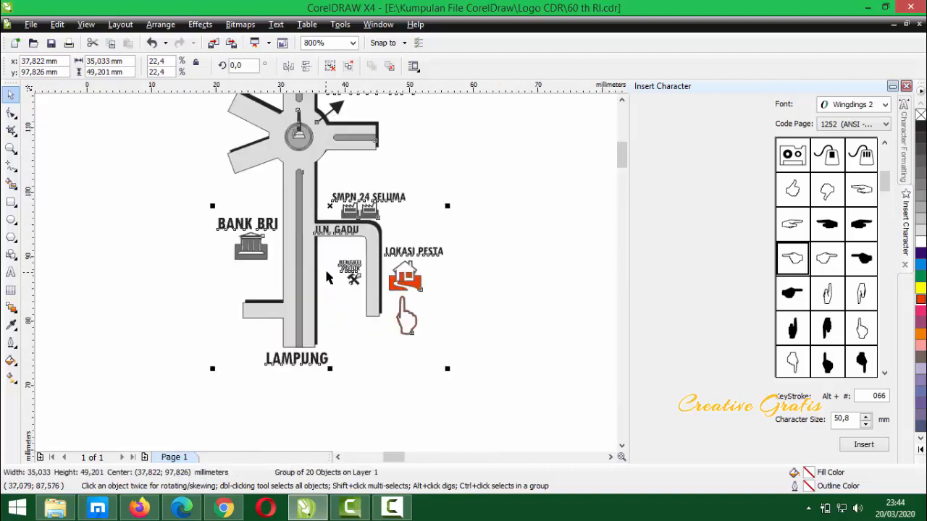
scroll(324, 267, "down", 4)
scroll(324, 268, "up", 4)
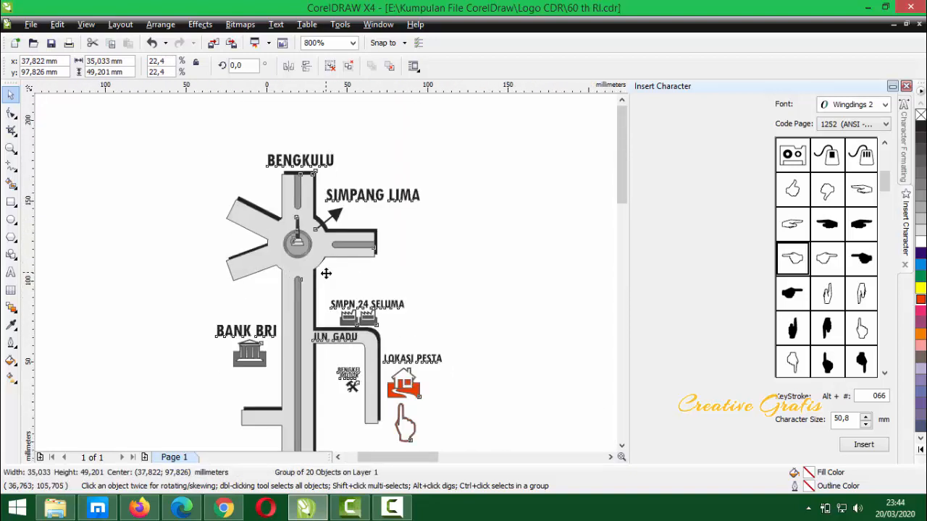
scroll(324, 268, "down", 4)
Shrink the map copy further to about 17,4 × 24,4 mm and examine how its arrow, labels and icons scaled
left_click_drag(357, 240, 327, 284)
scroll(325, 279, "up", 4)
scroll(326, 277, "up", 3)
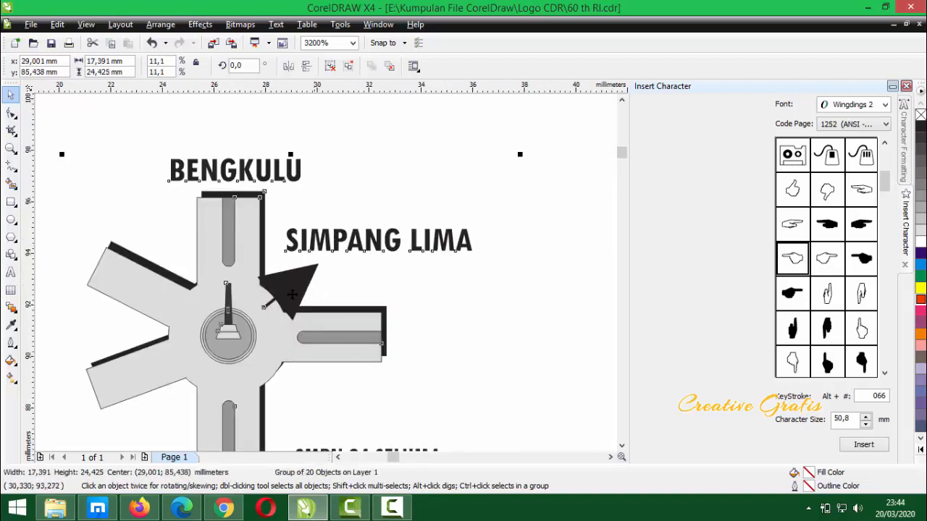
scroll(322, 279, "down", 1)
scroll(328, 261, "down", 2)
scroll(328, 259, "up", 2)
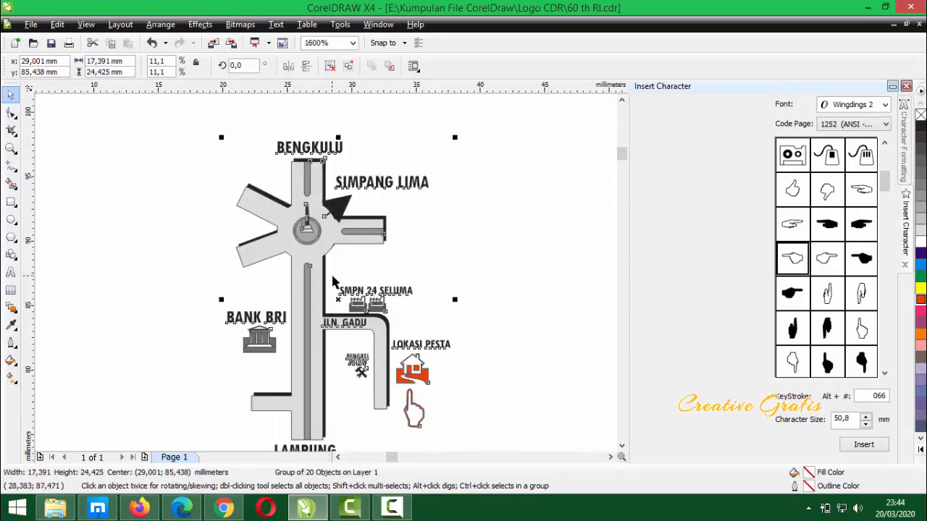
scroll(335, 284, "up", 2)
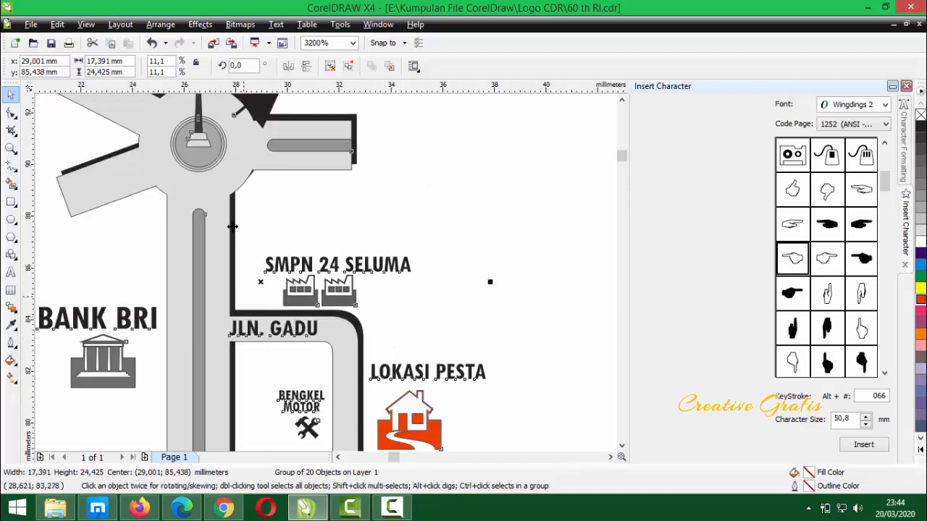
scroll(326, 279, "down", 3)
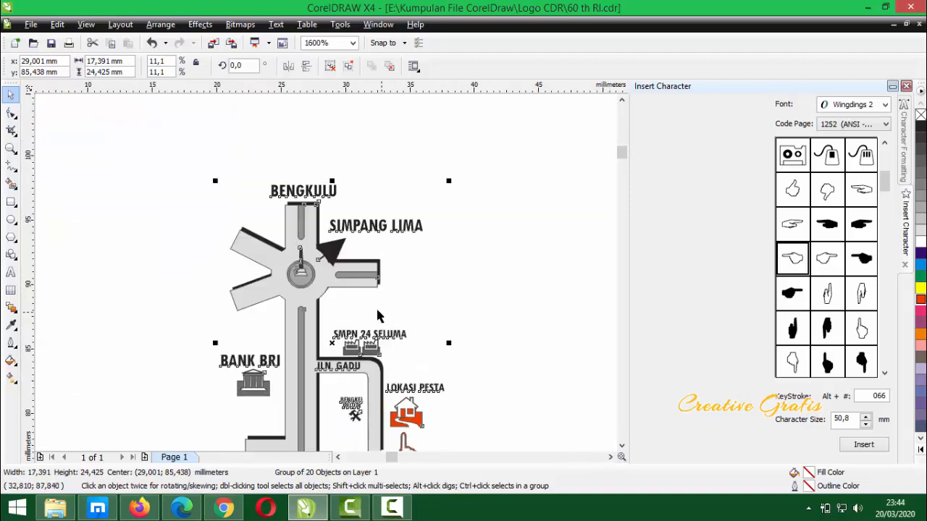
scroll(326, 278, "up", 2)
scroll(326, 258, "down", 4)
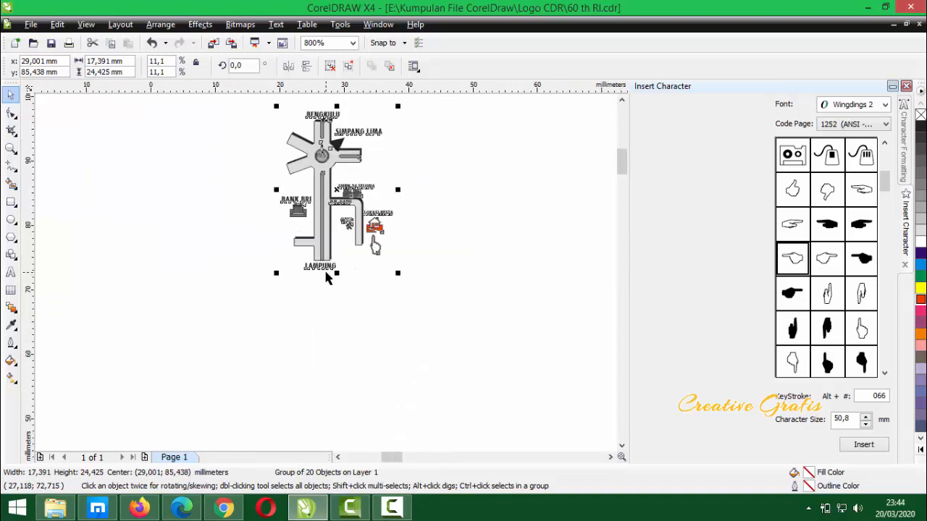
Delete the shrunken map copy above the page
key("Delete")
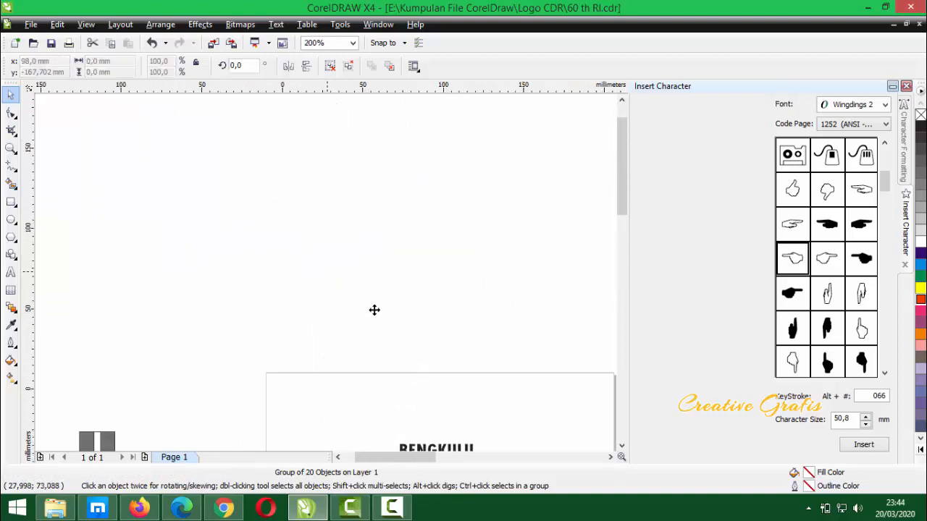
scroll(323, 275, "down", 3)
Move the original grouped map about 10 mm left to sit nearer the middle of the page
scroll(333, 317, "up", 2)
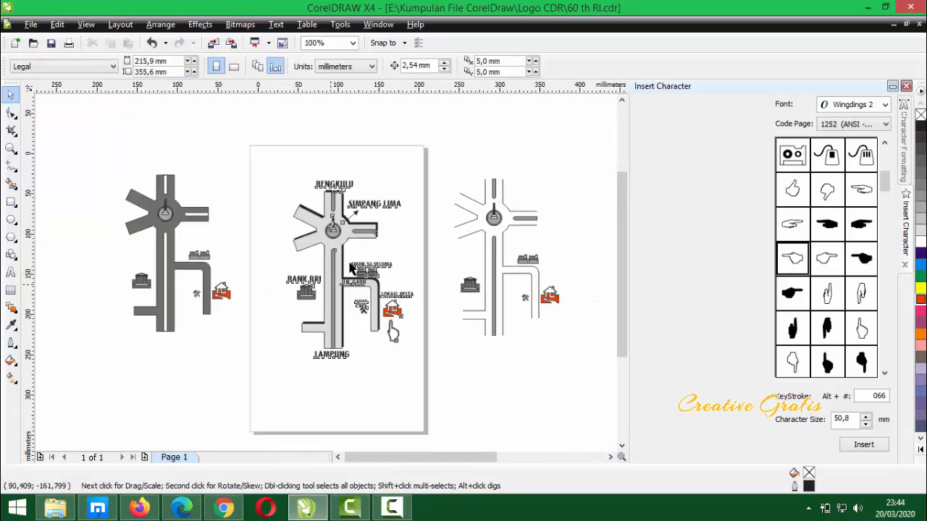
left_click(351, 267)
left_click_drag(338, 273, 331, 272)
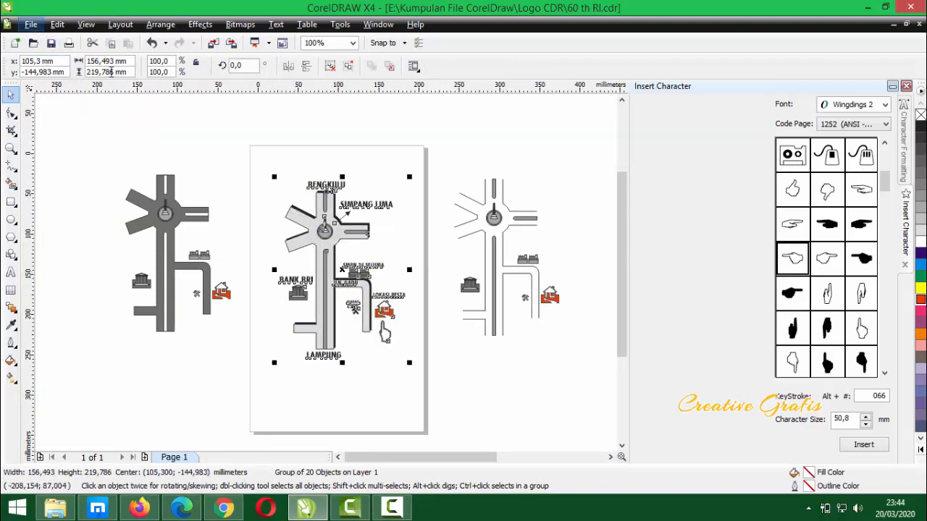
Move the grouped map about 6 mm right and 6 mm down on the page
key("Escape")
left_click_drag(335, 281, 336, 279)
left_click(336, 279)
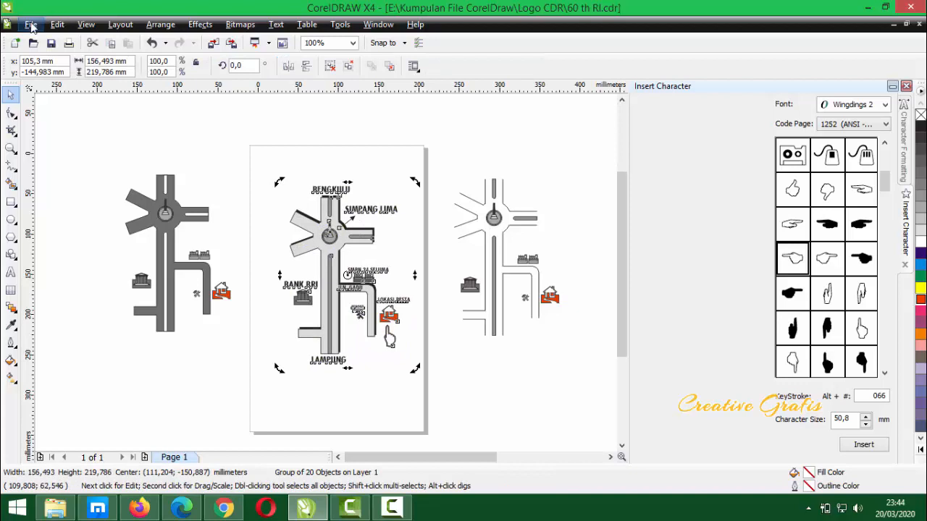
Export only the selected map to Documents as a 300 dpi RGB JPEG, named "DENAH LOKASI" followed by the client's first name
left_click(31, 26)
left_click(68, 213)
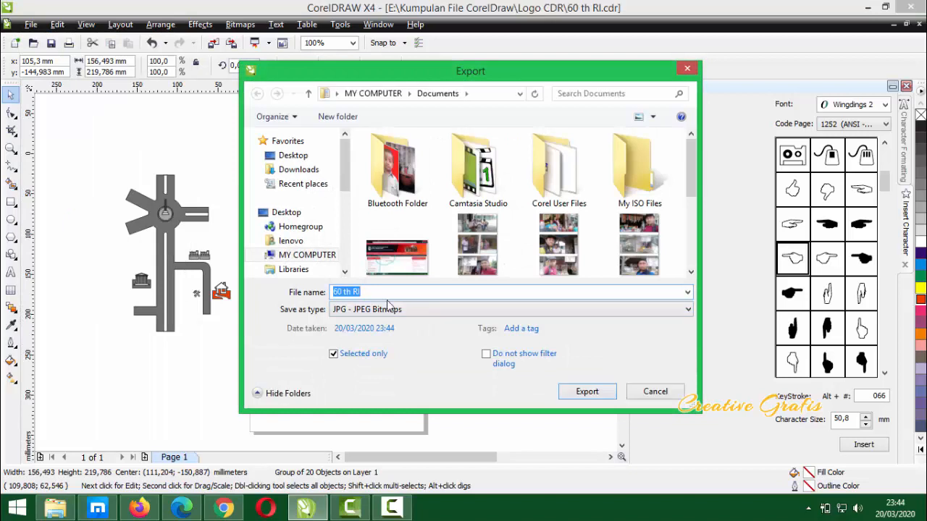
type("DE")
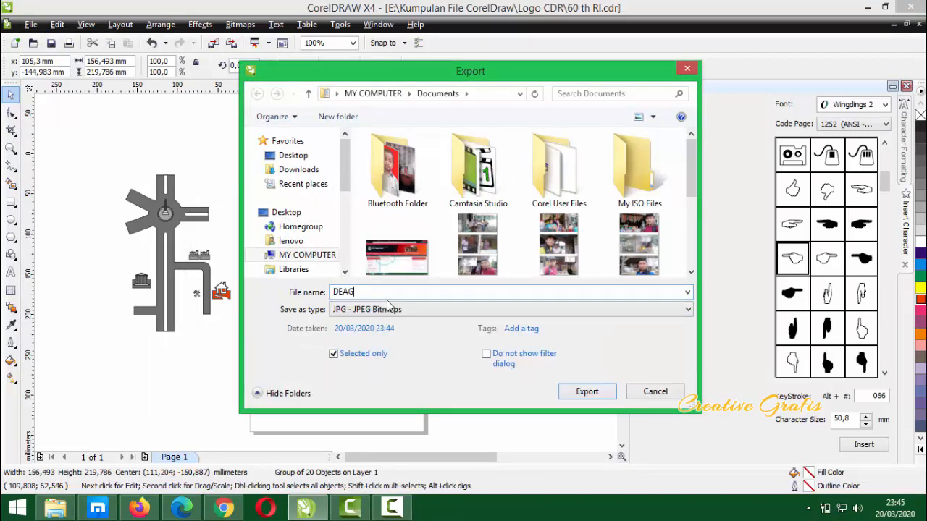
type("NAH LOKASI ANDIKA")
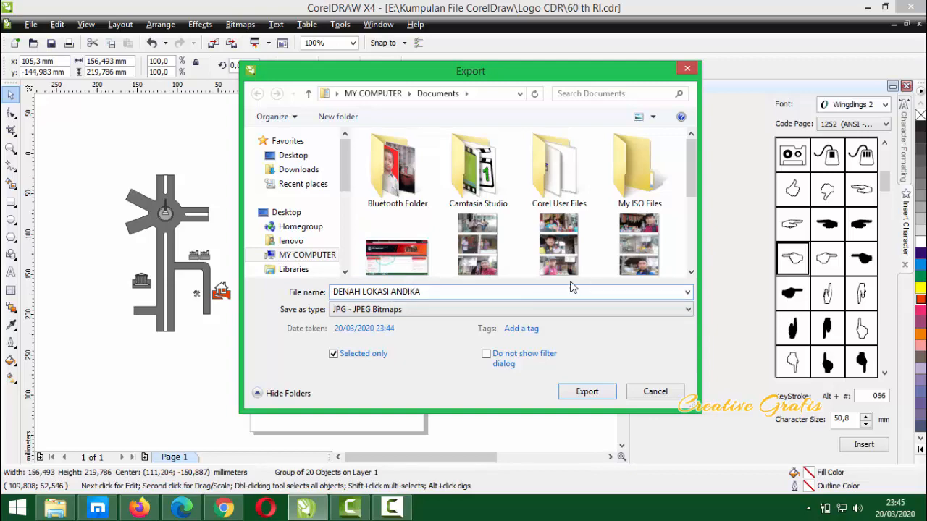
left_click(587, 392)
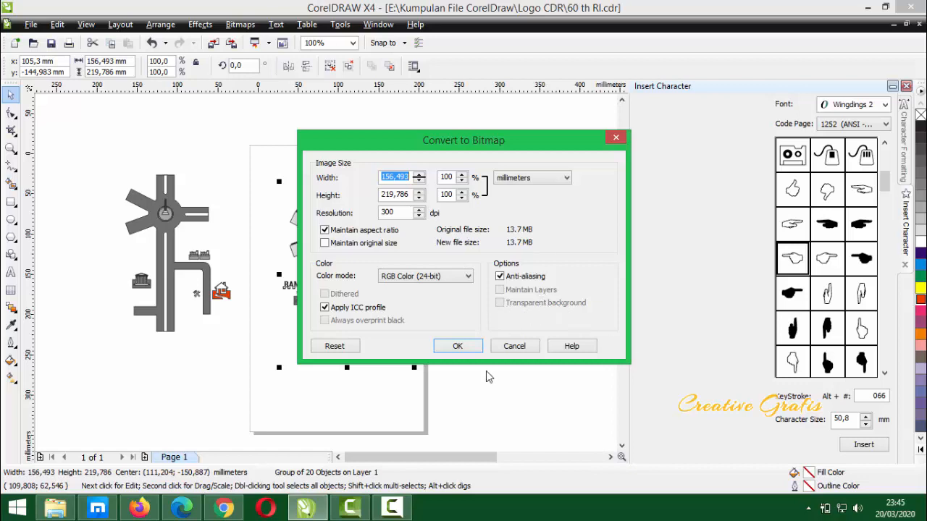
left_click(457, 347)
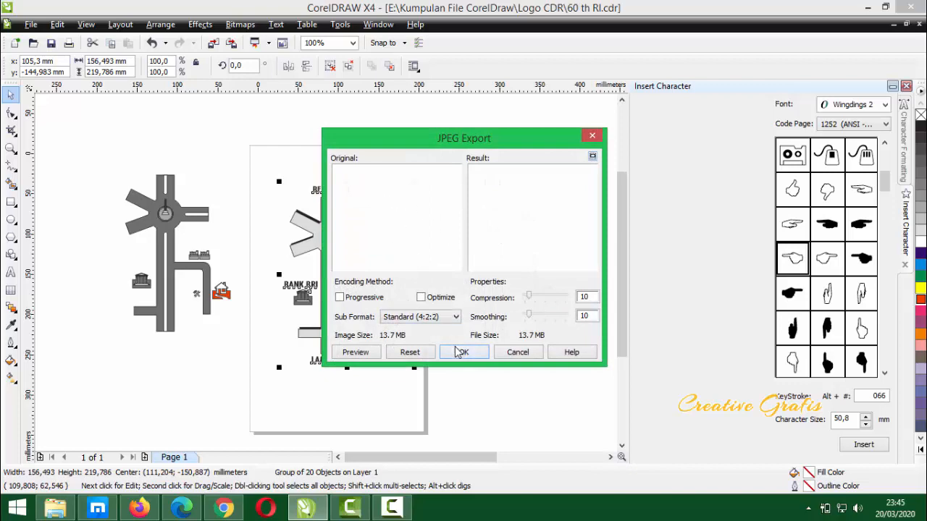
left_click(460, 352)
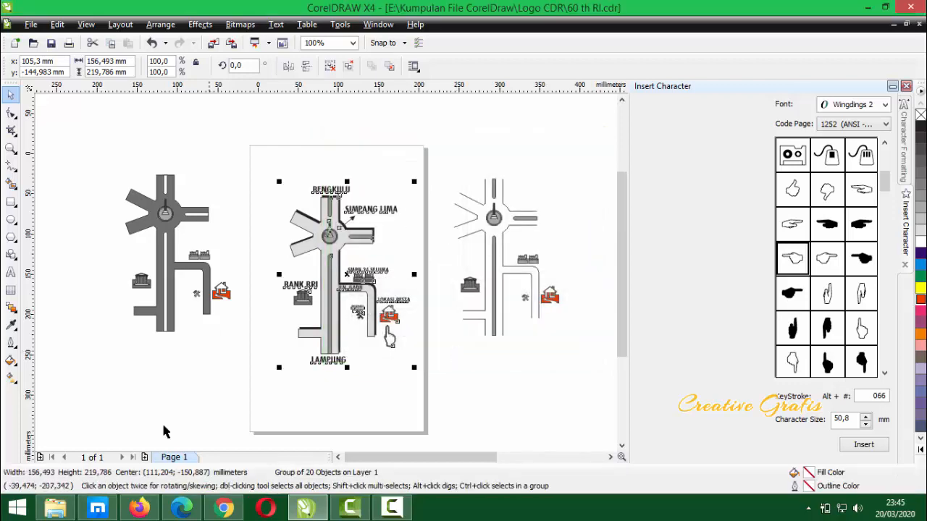
Switch to File Explorer and look for the exported map image in the Downloads and Pictures folders
left_click(55, 509)
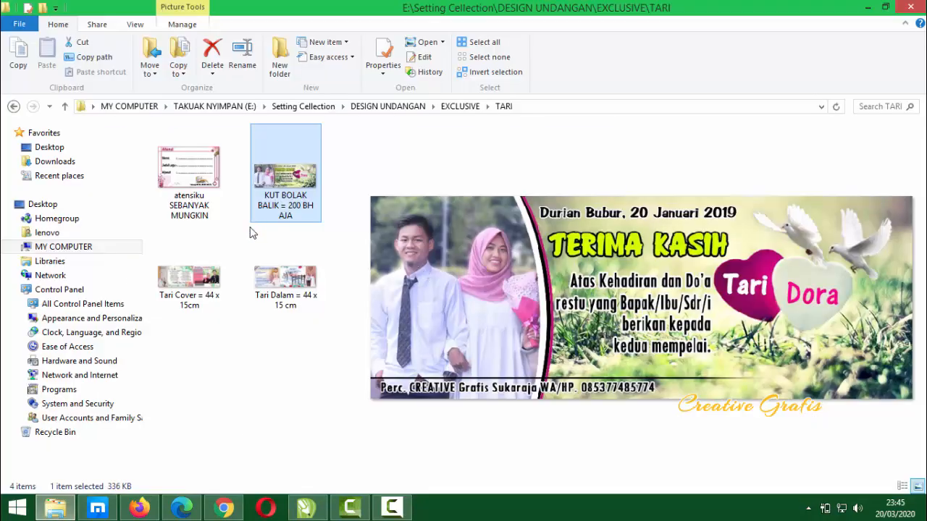
left_click(55, 161)
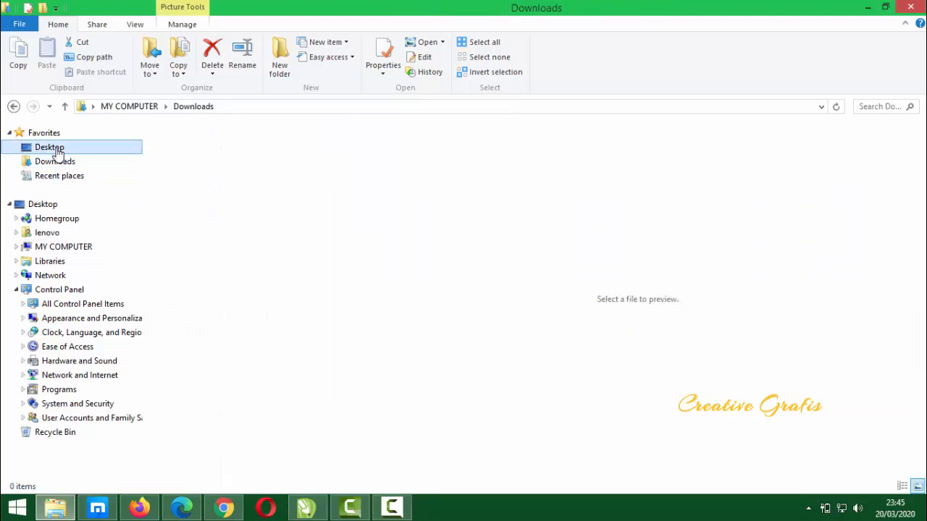
left_click(58, 152)
left_click(63, 247)
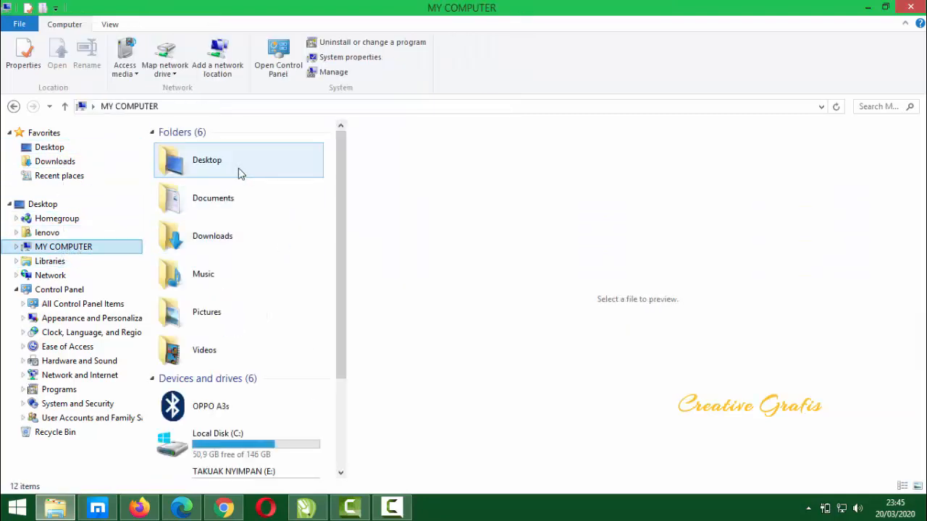
double_click(212, 315)
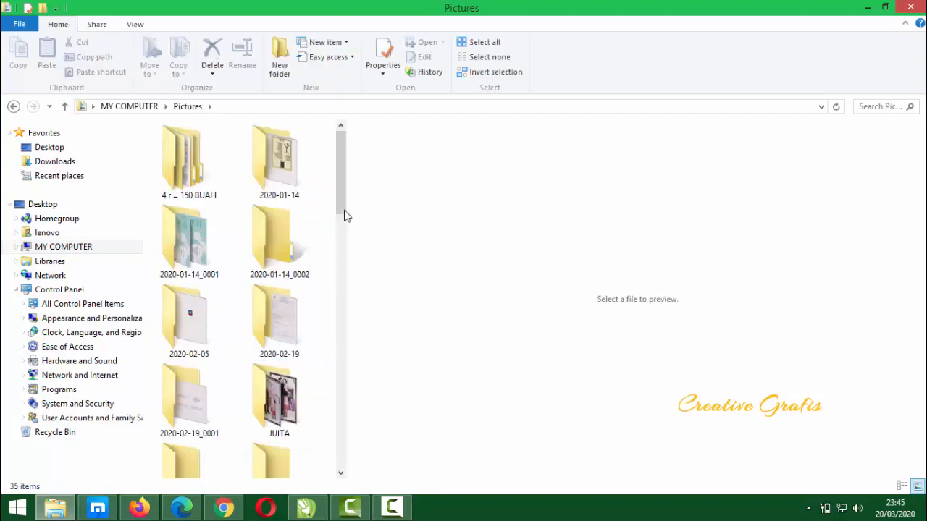
left_click_drag(341, 190, 341, 205)
left_click(277, 347)
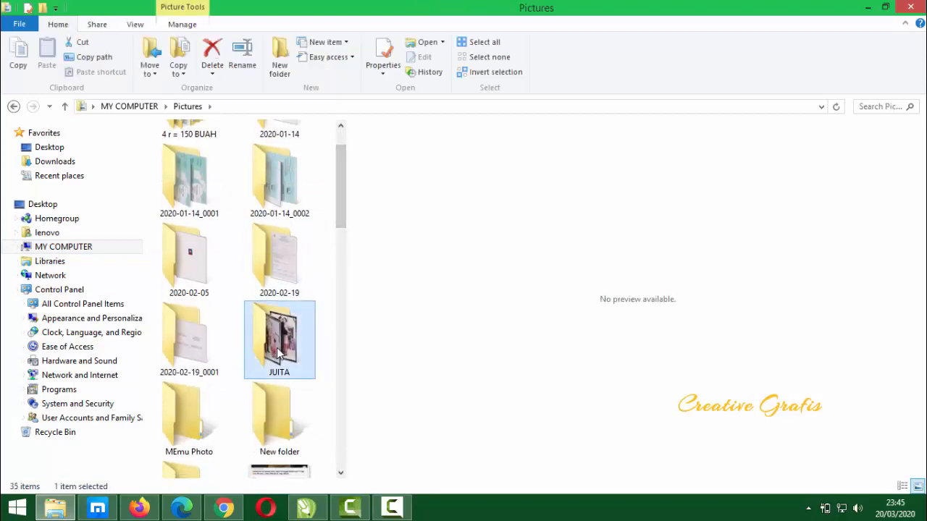
key("d")
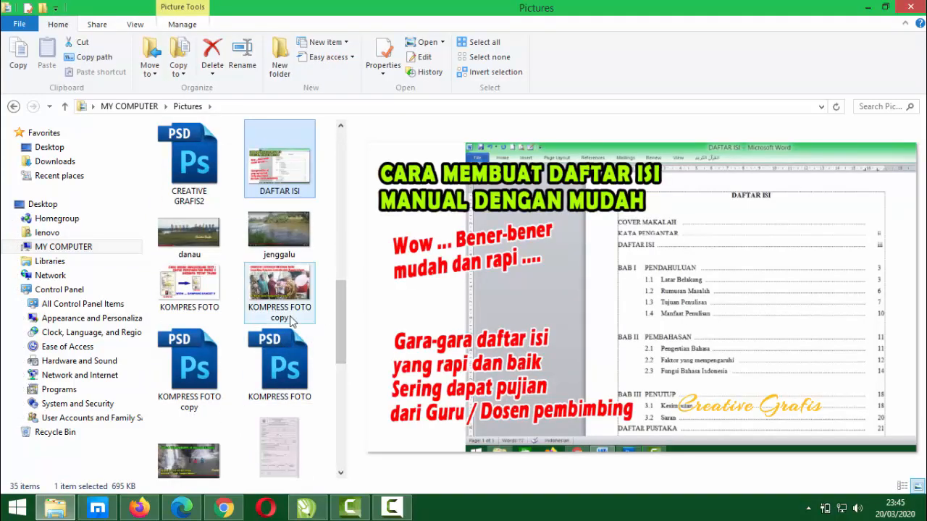
key("d")
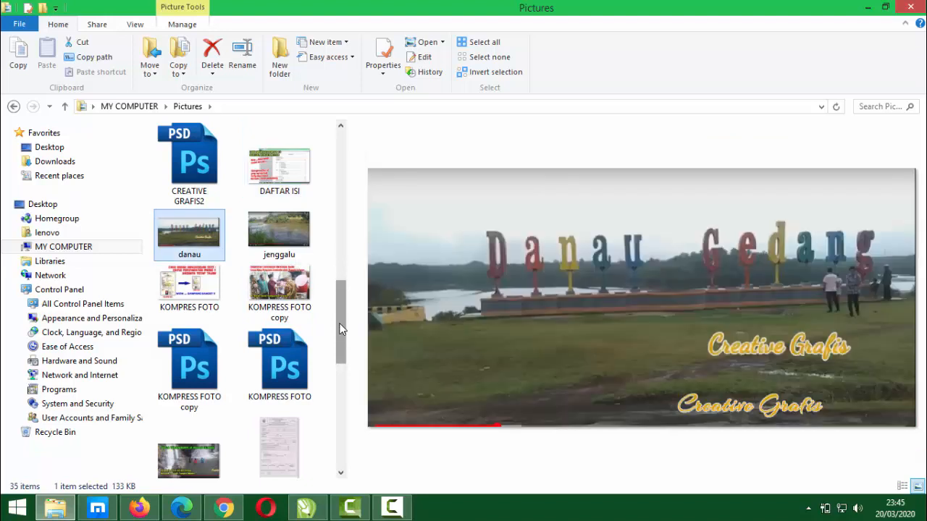
mouse_move(343, 327)
left_mouse_down()
mouse_move(340, 432)
mouse_move(341, 311)
left_mouse_up()
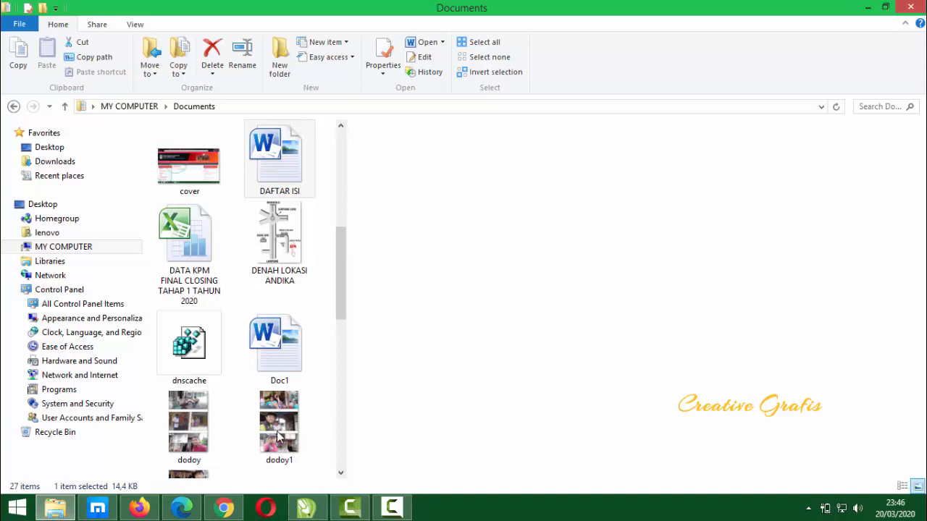
Open the exported map image from the Documents folder, examine it enlarged, and close the viewer
left_click(287, 250, "ctrl")
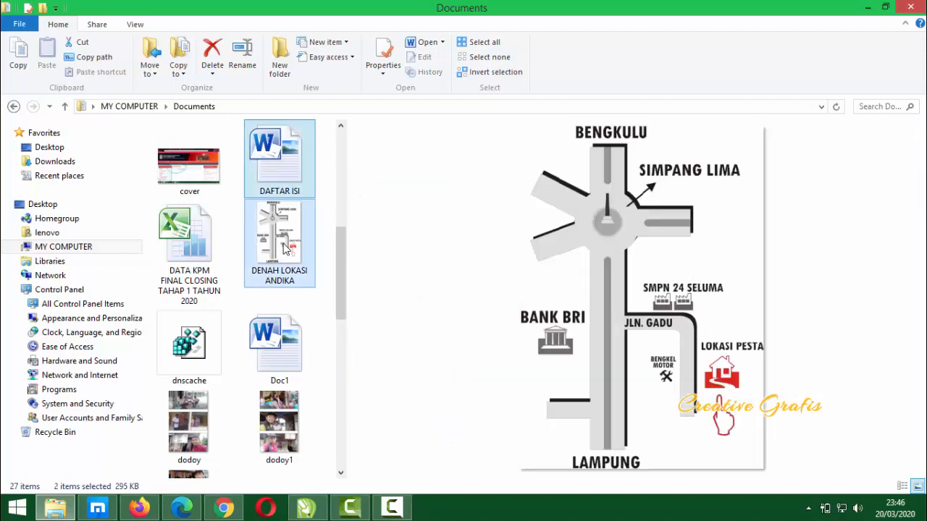
double_click(287, 250)
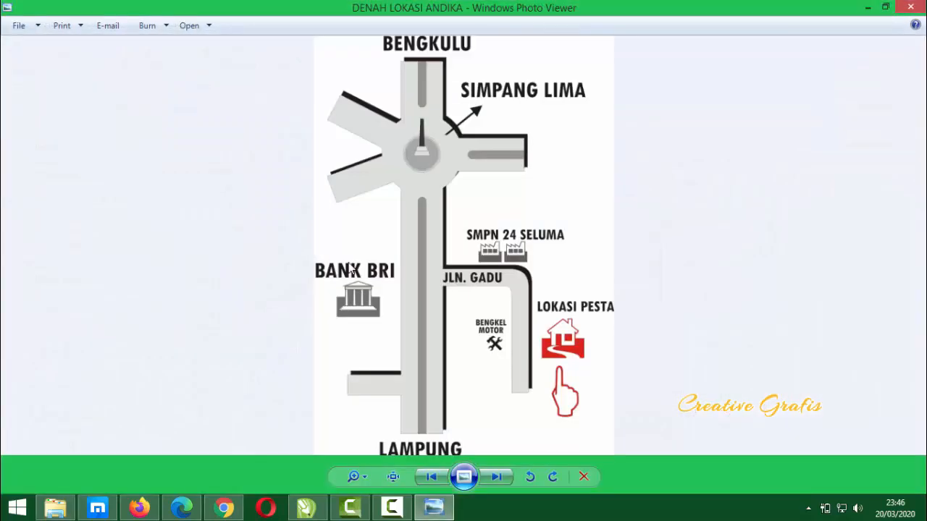
scroll(472, 323, "up", 5)
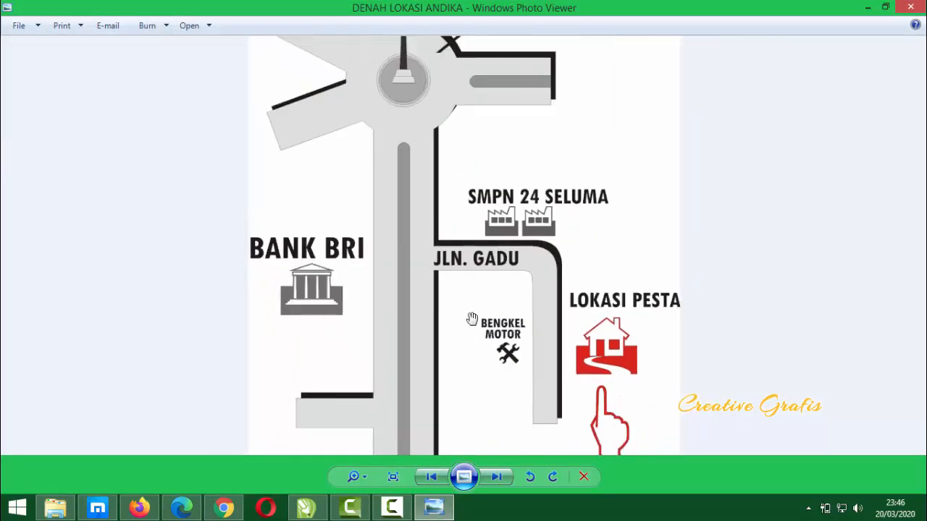
scroll(740, 302, "down", 4)
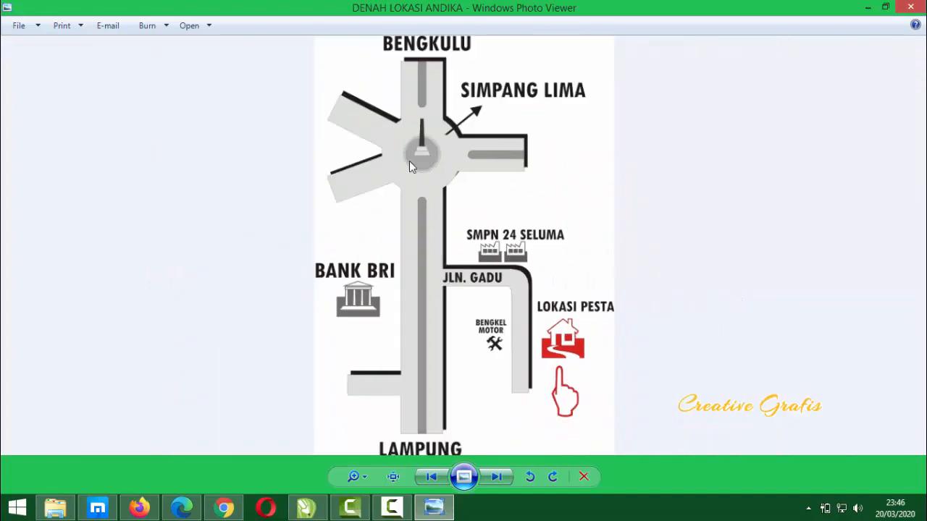
left_click(909, 7)
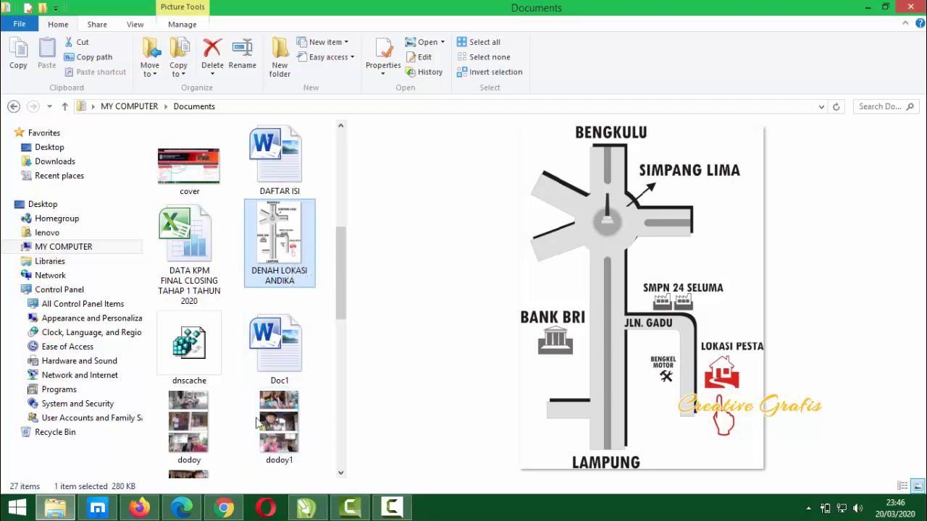
Reopen the exported map image and examine its road edges, labels and shadows at higher magnification
double_click(282, 235)
scroll(418, 268, "up", 3)
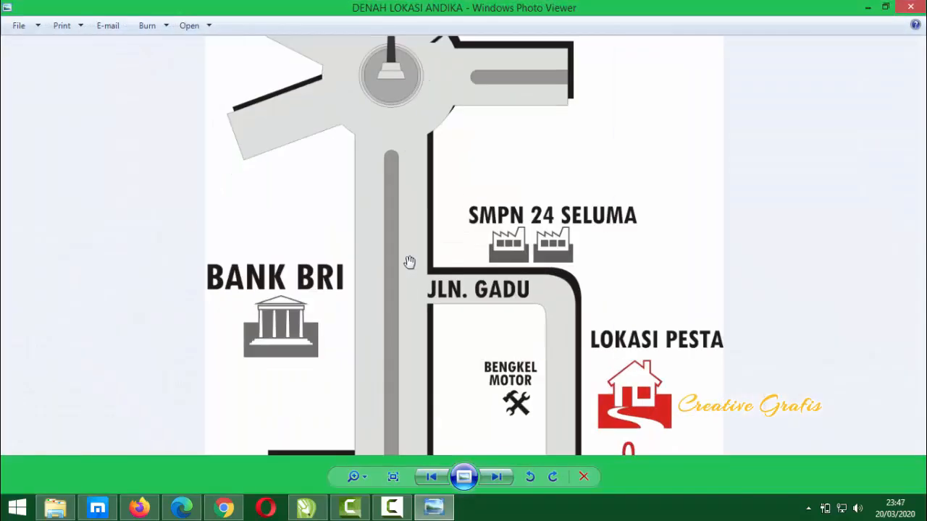
scroll(408, 263, "down", 1)
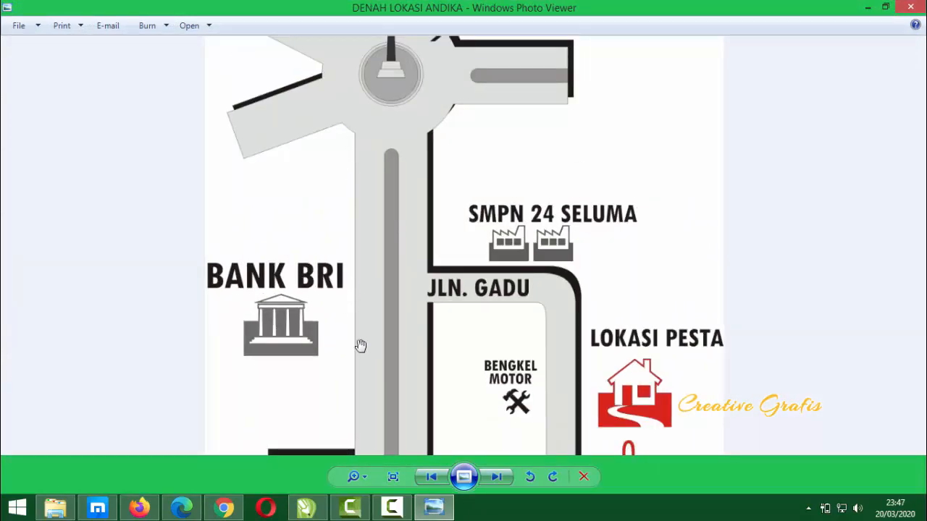
scroll(360, 345, "down", 2)
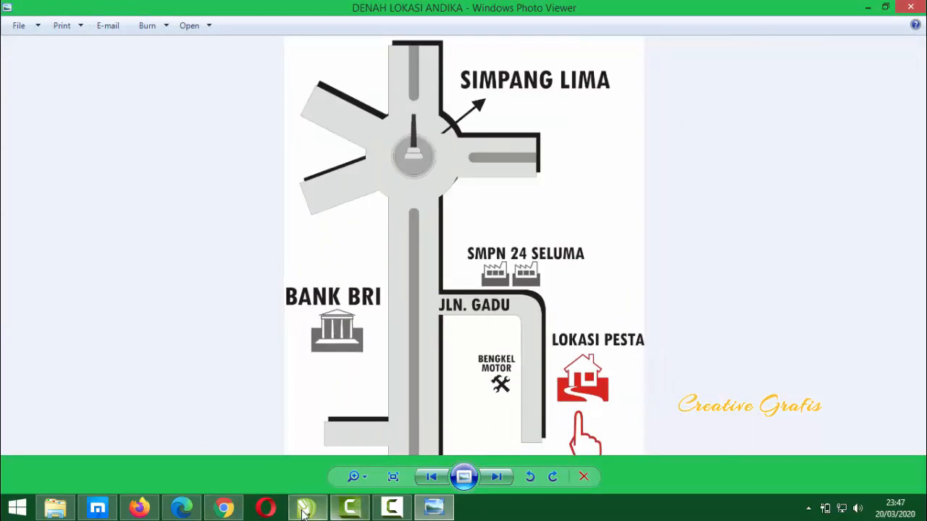
Return to CorelDRAW, ungroup the map on the page, and clear the selection
left_click(360, 508)
scroll(315, 282, "up", 2)
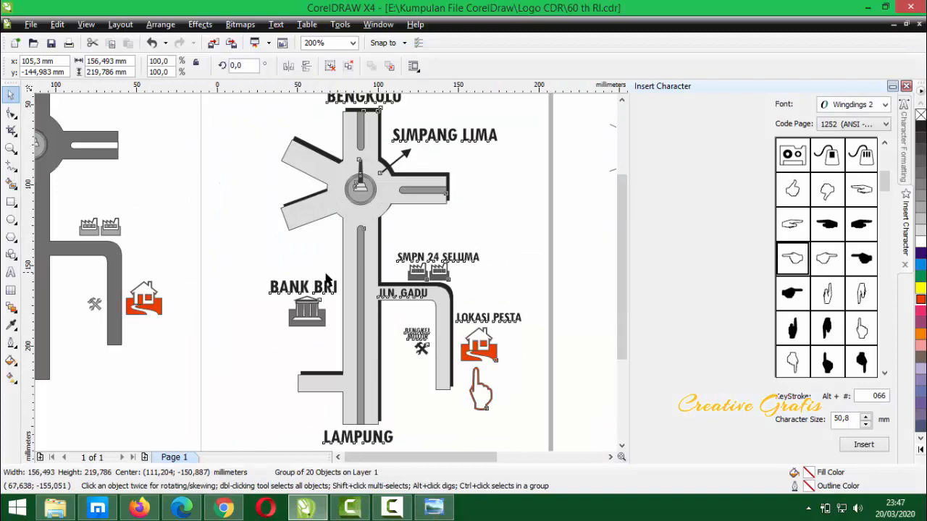
scroll(315, 282, "down", 2)
left_click(334, 71)
left_click(431, 160)
Select the light grey road shape of the map and set its outline width to 1 pt
scroll(343, 307, "up", 1)
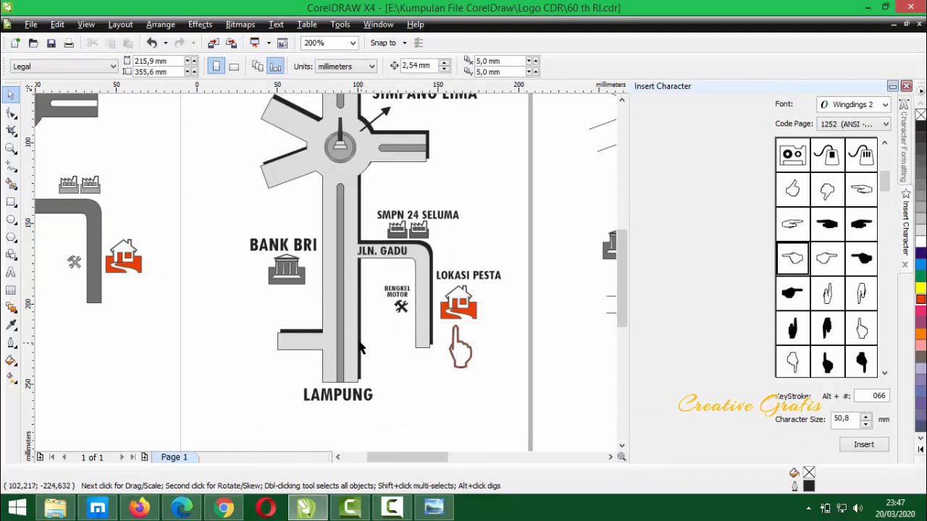
left_click(326, 273)
scroll(326, 273, "up", 2)
scroll(303, 276, "down", 2)
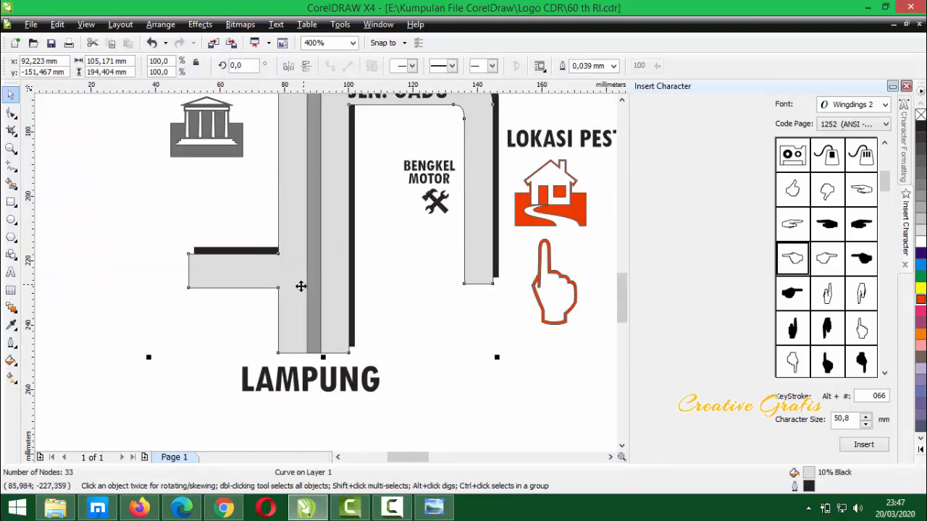
scroll(302, 285, "up", 2)
left_click(12, 343)
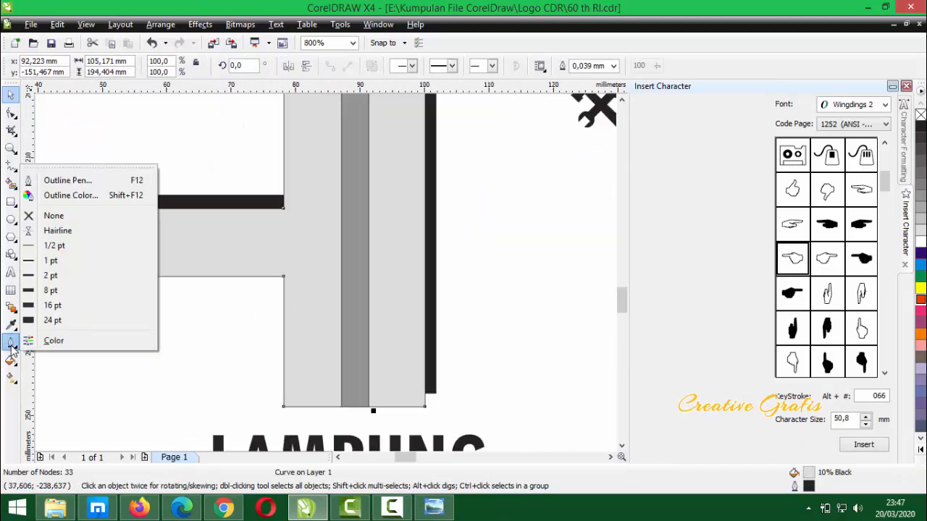
left_click(73, 260)
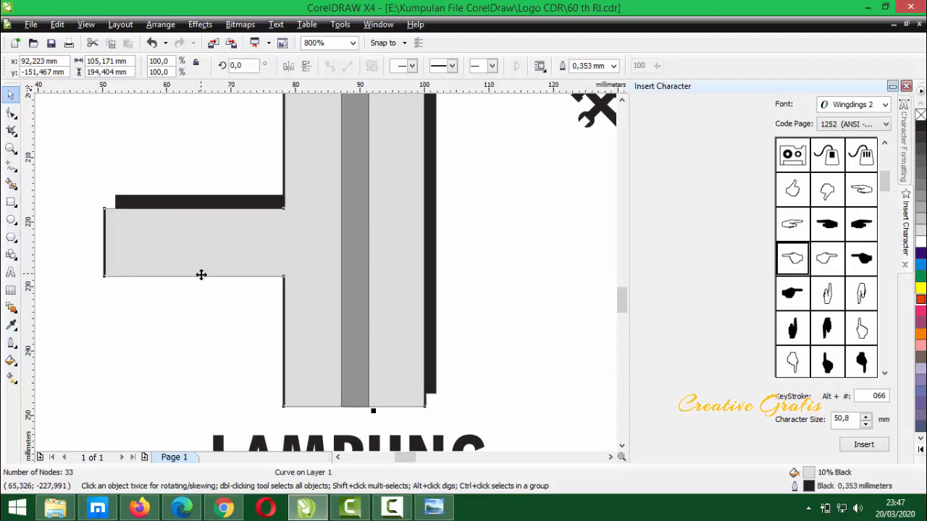
scroll(325, 271, "up", 2)
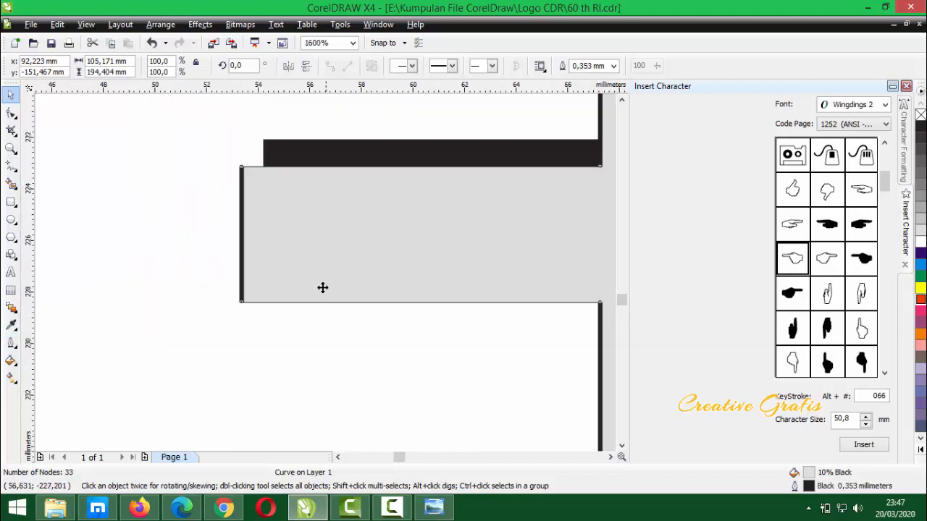
scroll(322, 288, "down", 2)
left_click_drag(328, 258, 288, 267)
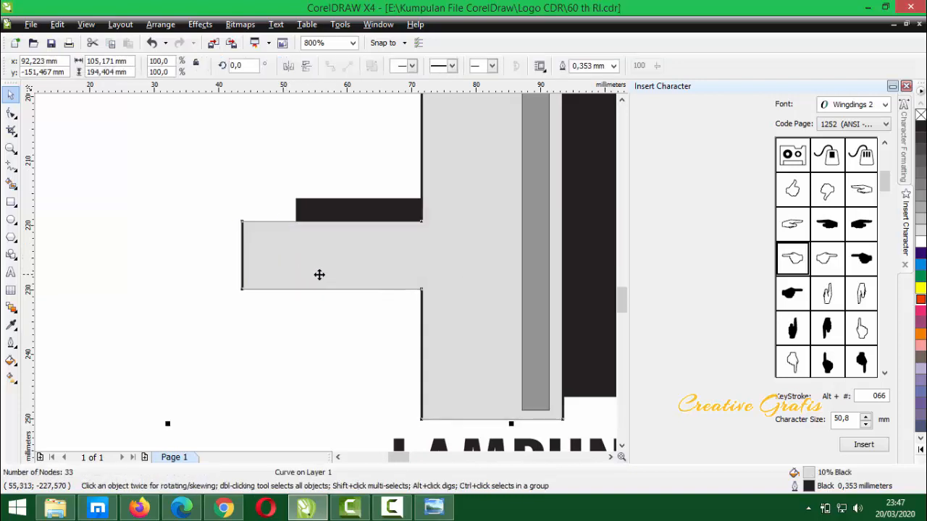
key("ctrl+z")
scroll(203, 228, "up", 3)
scroll(325, 271, "down", 5)
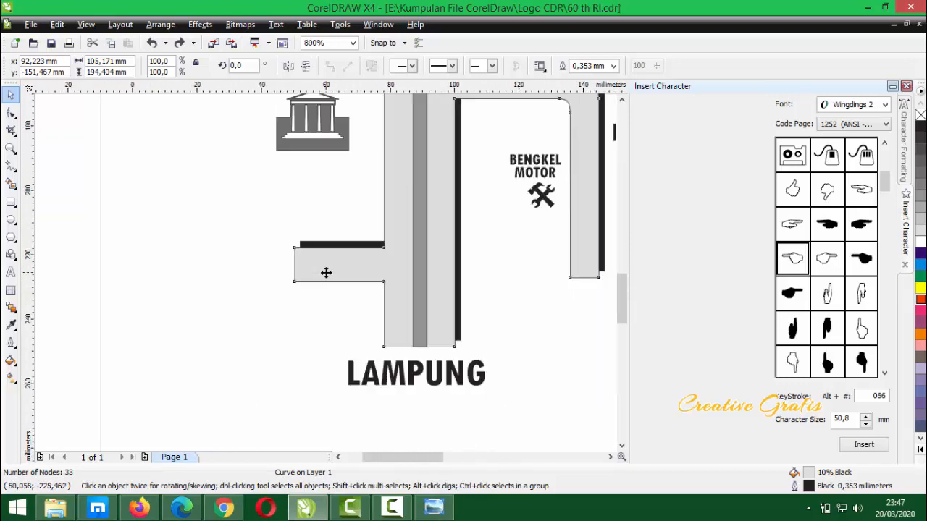
Thicken the outline of the selected light grey road shape to 2 pt
scroll(330, 257, "up", 2)
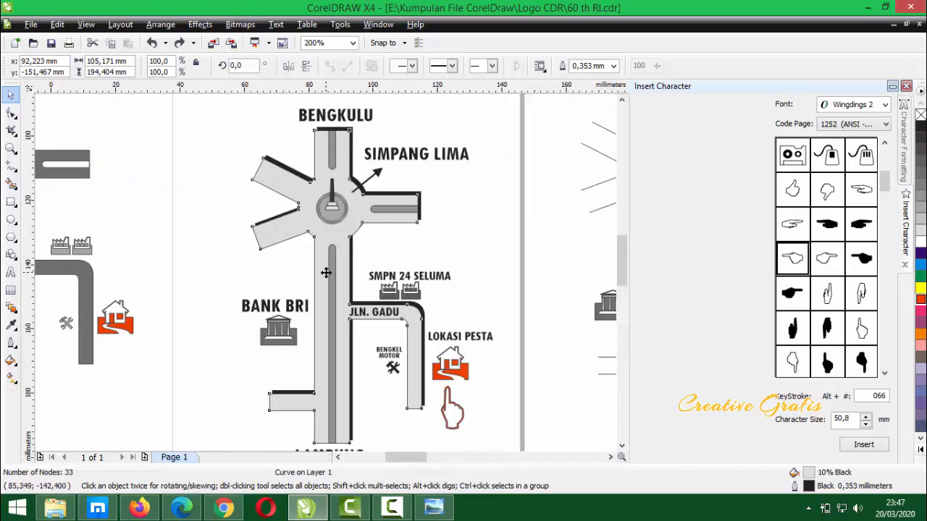
scroll(267, 209, "up", 1)
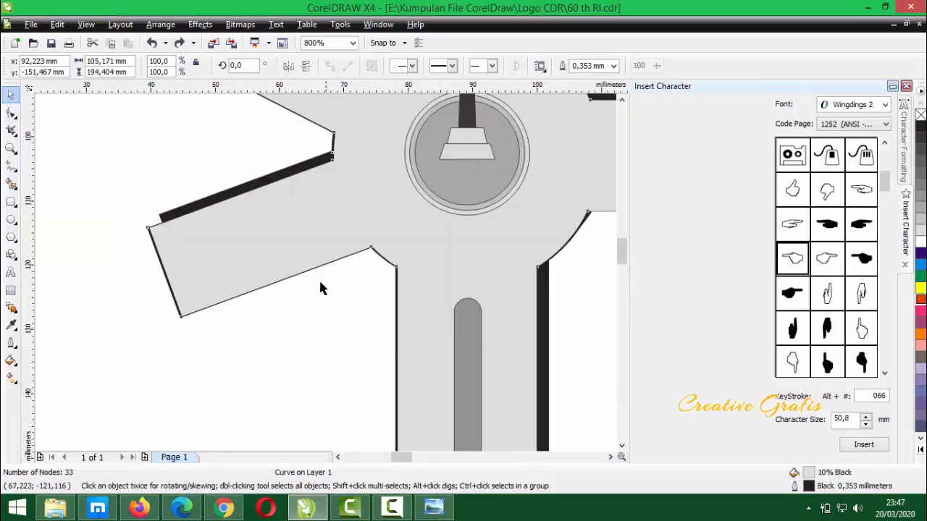
left_click(11, 346)
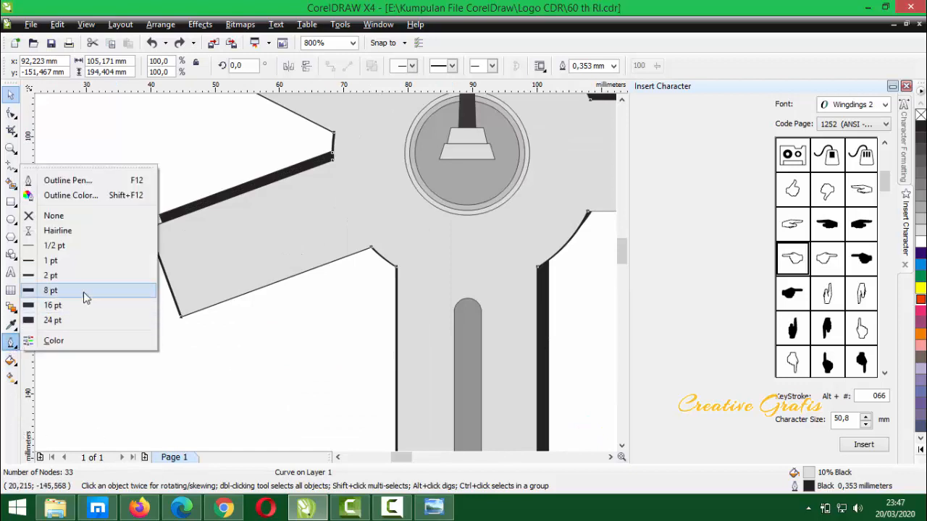
left_click(73, 280)
scroll(327, 279, "down", 1)
scroll(327, 279, "down", 2)
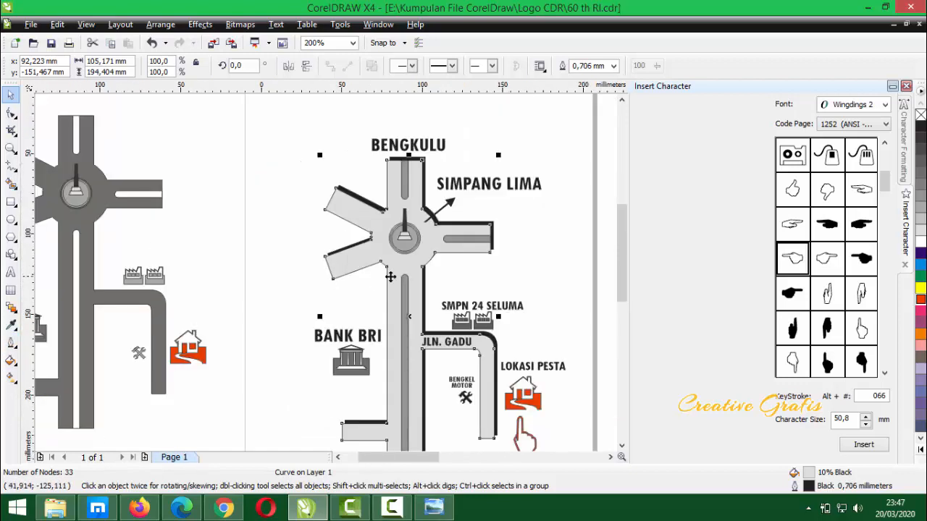
Examine the 2 pt outline of the light grey road shape around the roundabout and its side roads
scroll(341, 265, "up", 3)
scroll(369, 259, "down", 2)
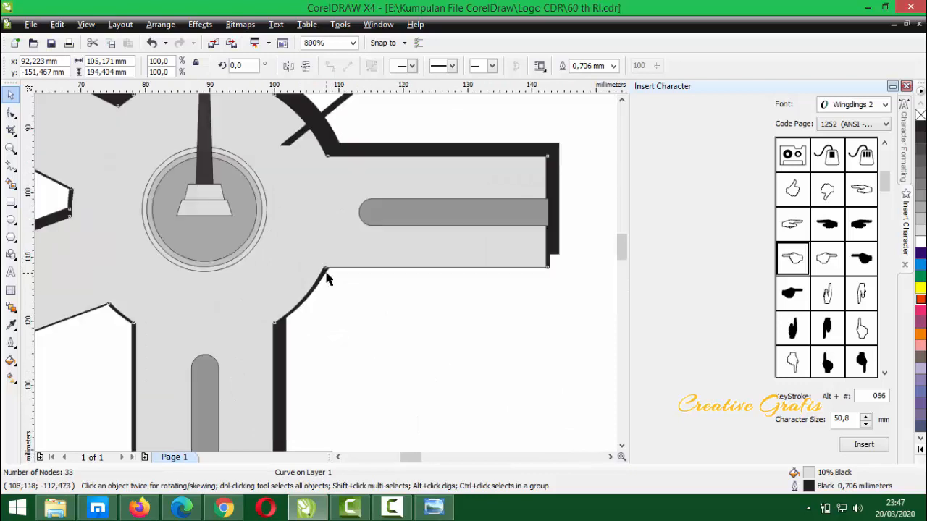
scroll(367, 216, "down", 1)
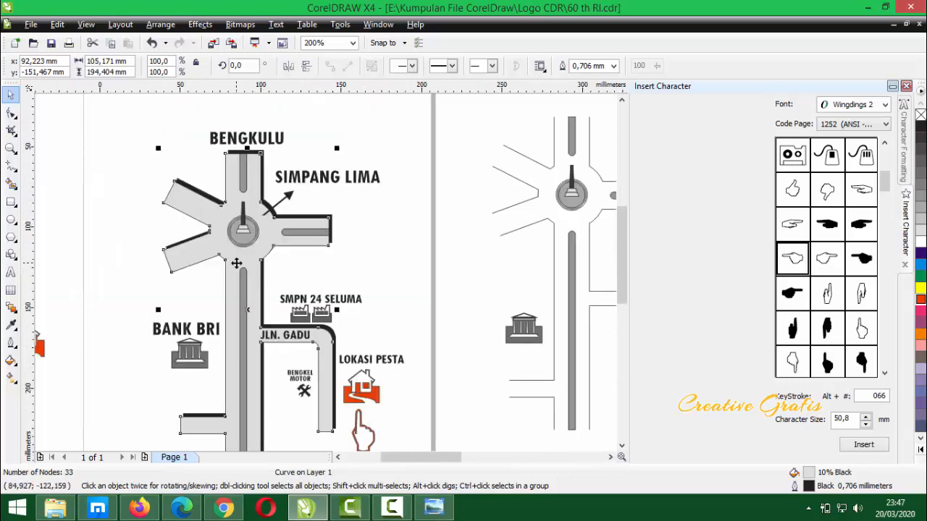
scroll(327, 279, "up", 3)
scroll(327, 279, "down", 2)
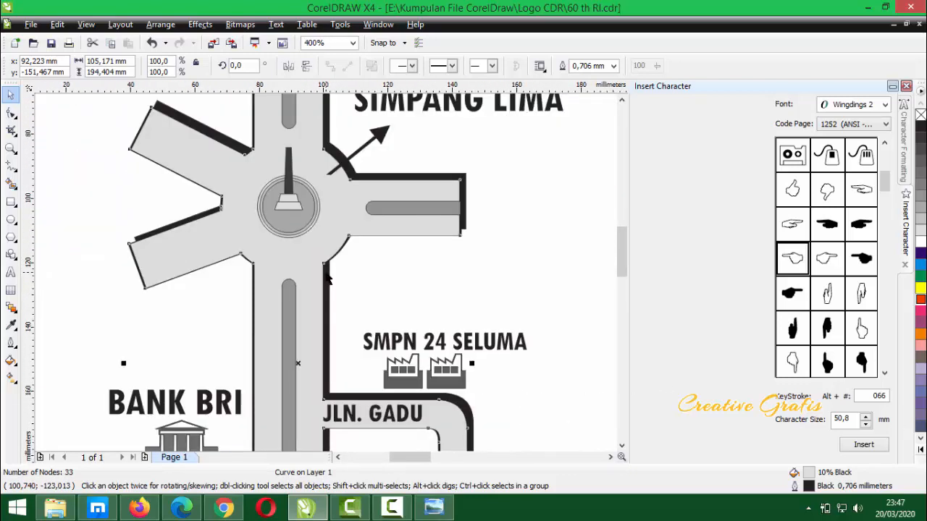
scroll(328, 279, "up", 1)
scroll(328, 279, "down", 1)
Try moving the light grey road shape away from its dark shadow copy, and undo the move
left_click_drag(414, 225, 435, 250)
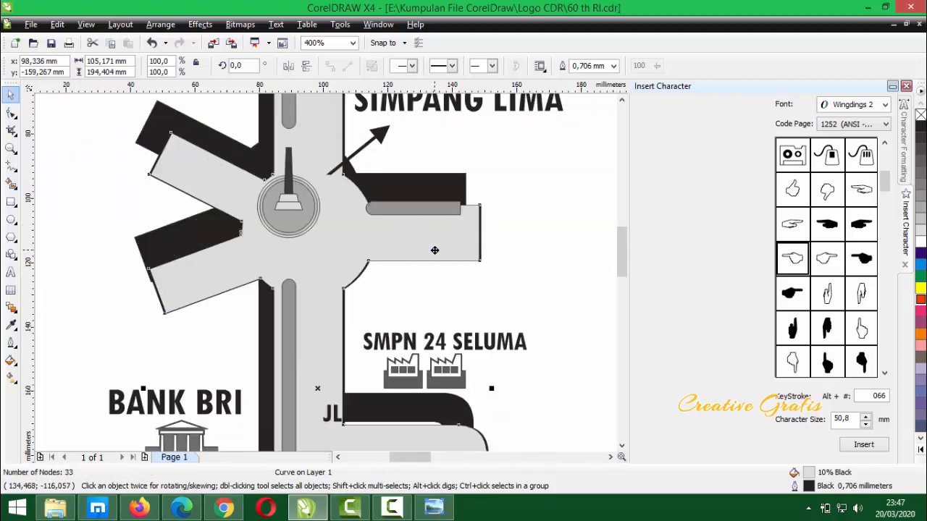
key("ctrl+z")
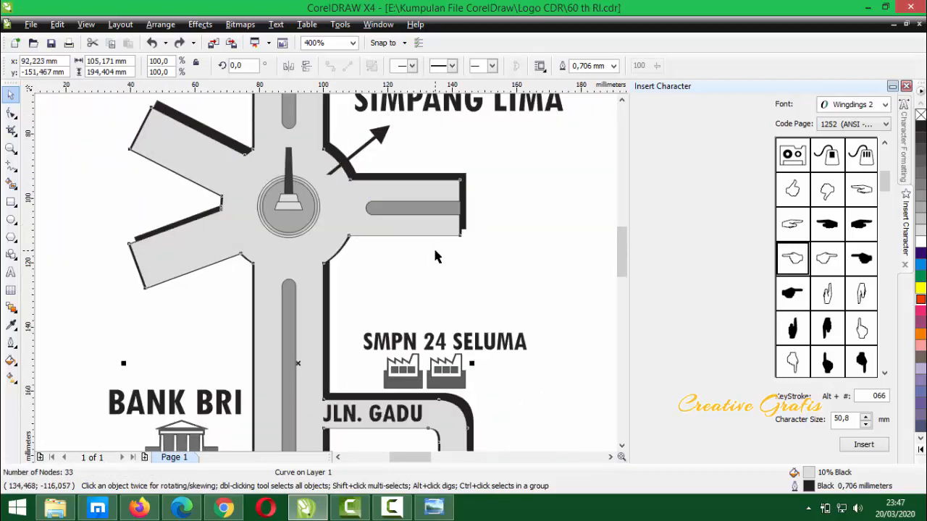
Compare the road outlines along the main road and JLN. GADU with those in the exported map image in Windows Photo Viewer
scroll(324, 269, "down", 2)
scroll(323, 269, "up", 1)
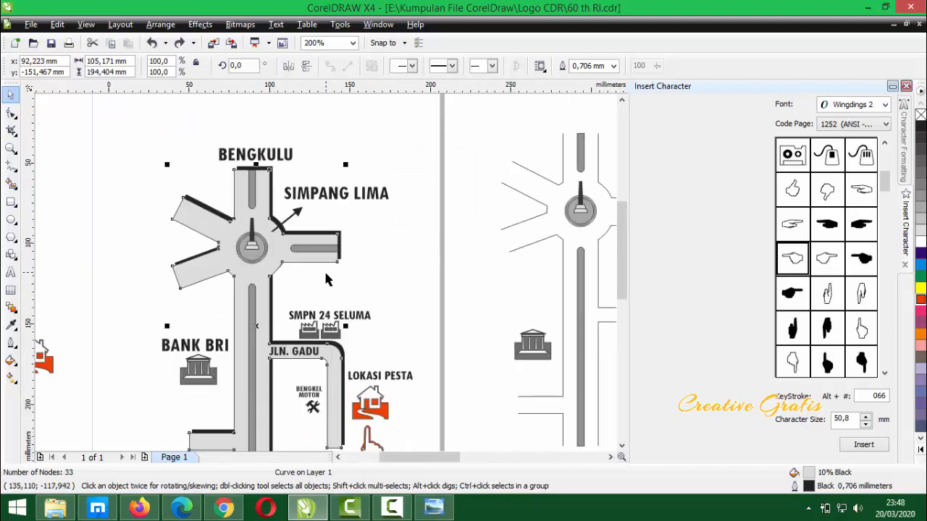
scroll(326, 273, "up", 1)
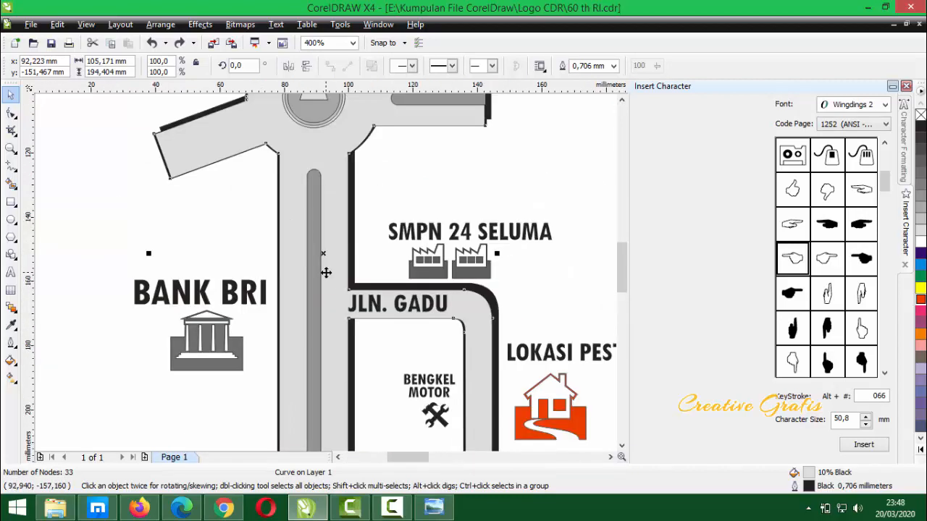
scroll(325, 272, "down", 3)
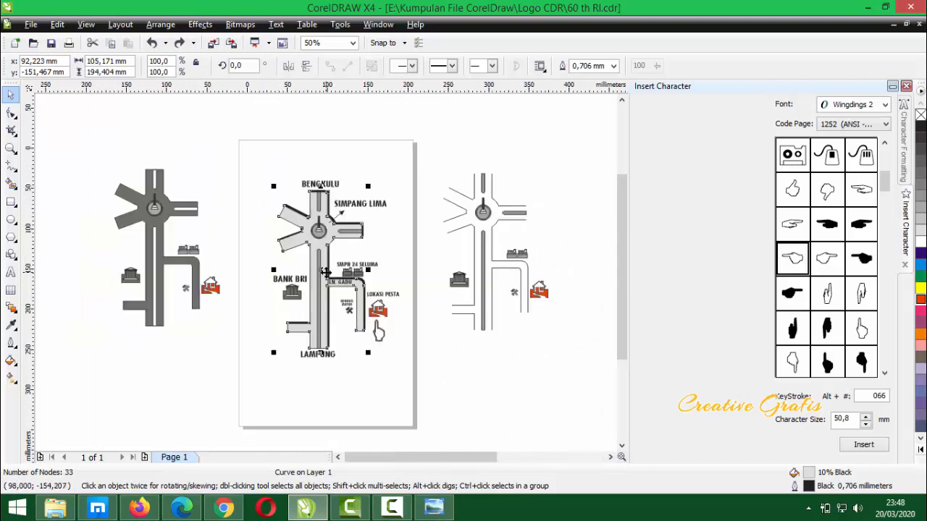
scroll(328, 271, "up", 2)
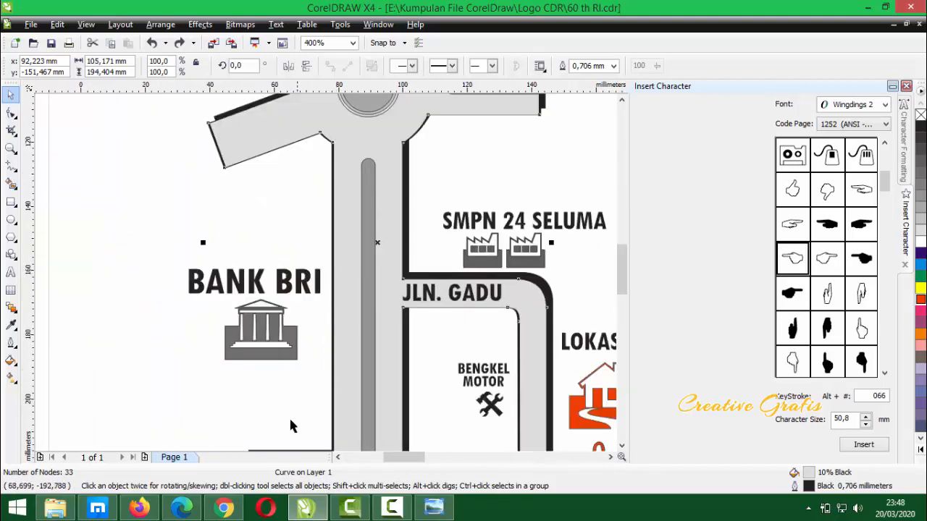
left_click(434, 509)
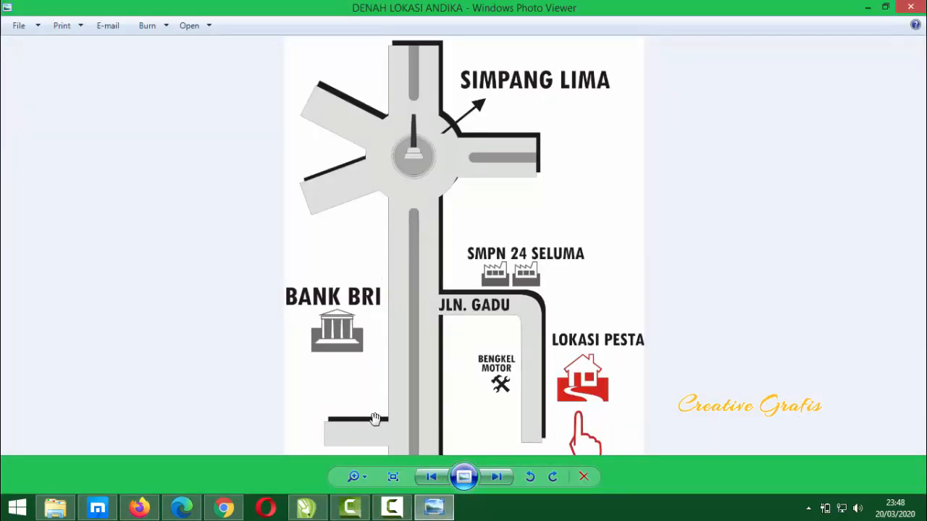
scroll(433, 289, "down", 1)
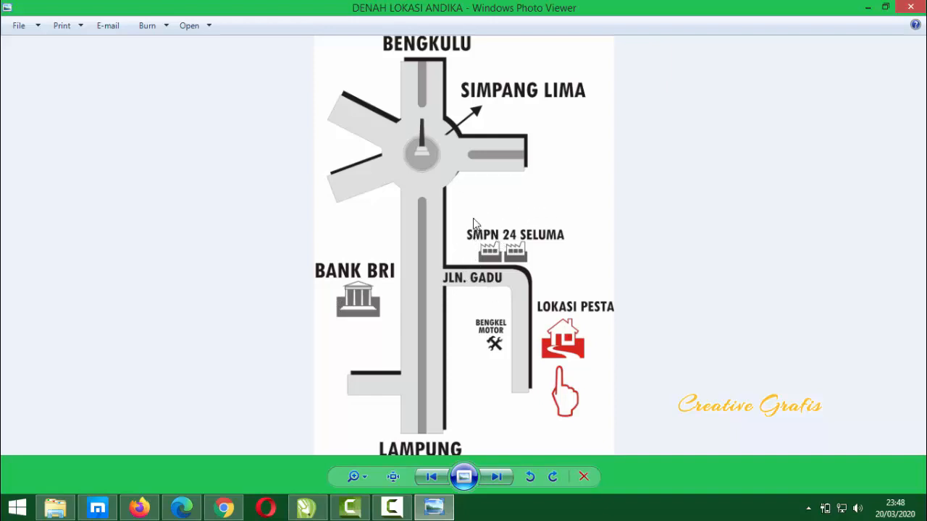
scroll(454, 239, "up", 2)
scroll(459, 275, "down", 2)
Switch to File Explorer and open the EXCLUSIVE folder inside Setting Cellection\DESIGN UNDANGAN on drive E:
left_click(55, 507)
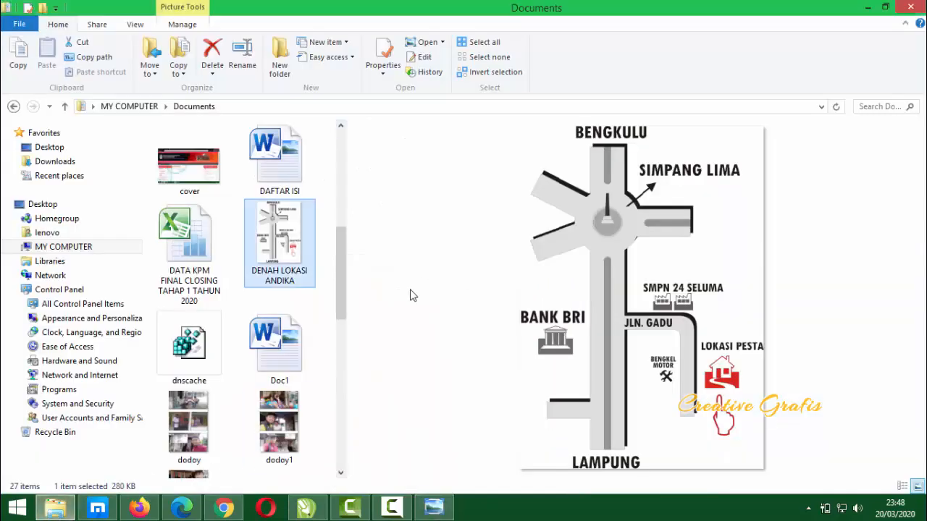
left_click(94, 252)
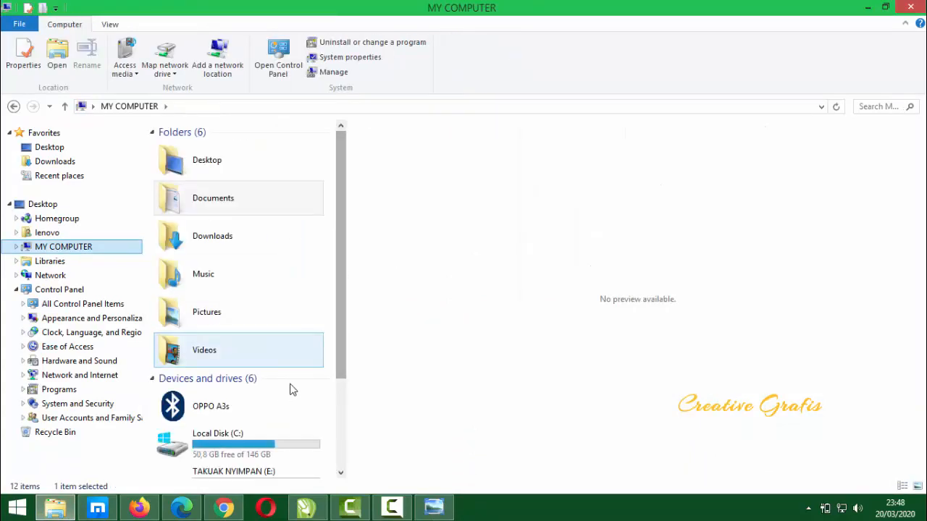
scroll(343, 345, "down", 3)
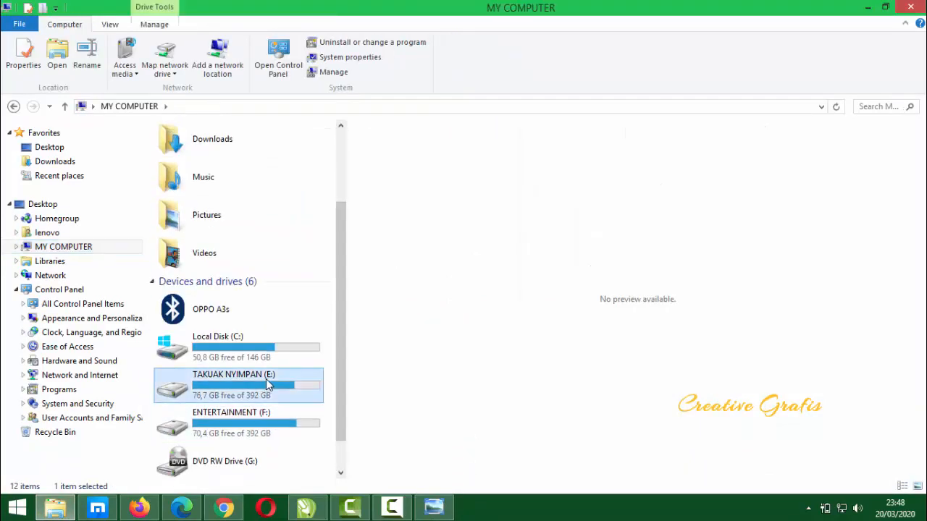
double_click(266, 379)
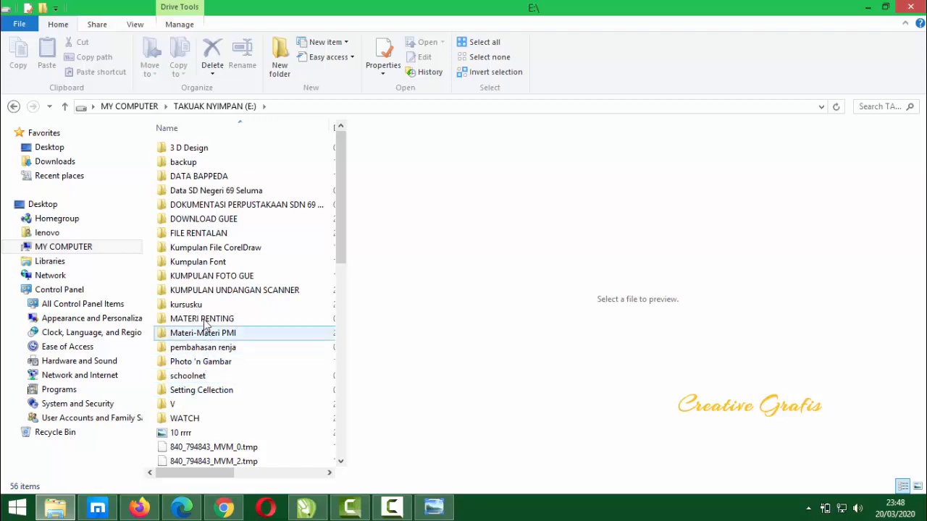
double_click(202, 390)
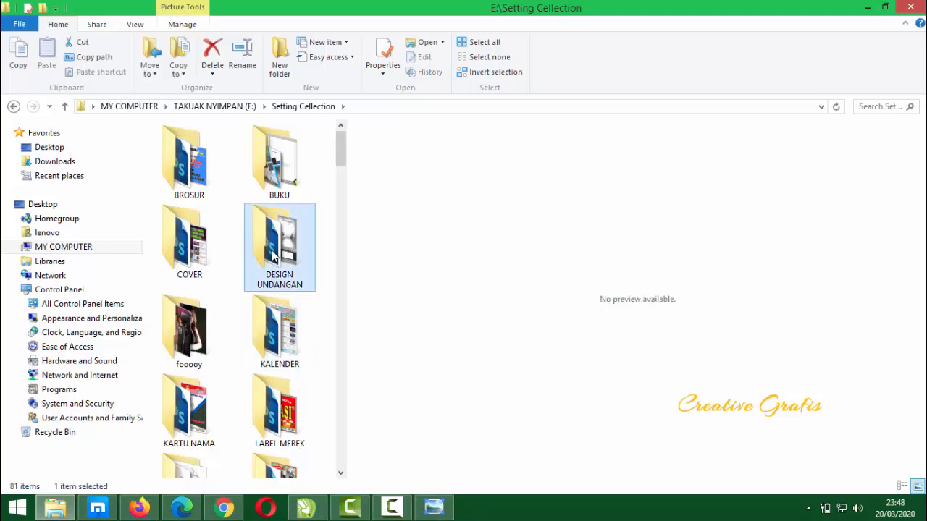
double_click(267, 223)
double_click(194, 186)
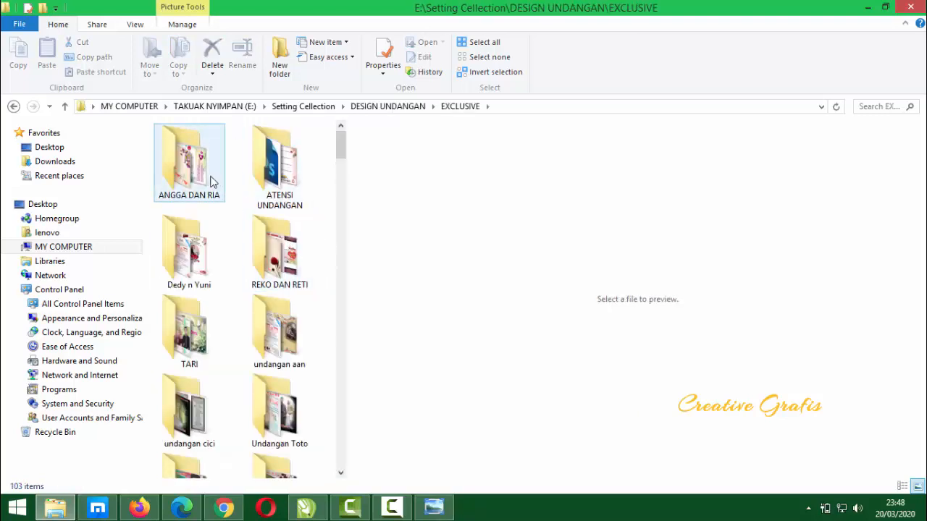
Open the first couple's invitation folder and view the "Luar" (outer side) invitation image in Windows Photo Viewer
left_click(195, 181)
double_click(196, 180)
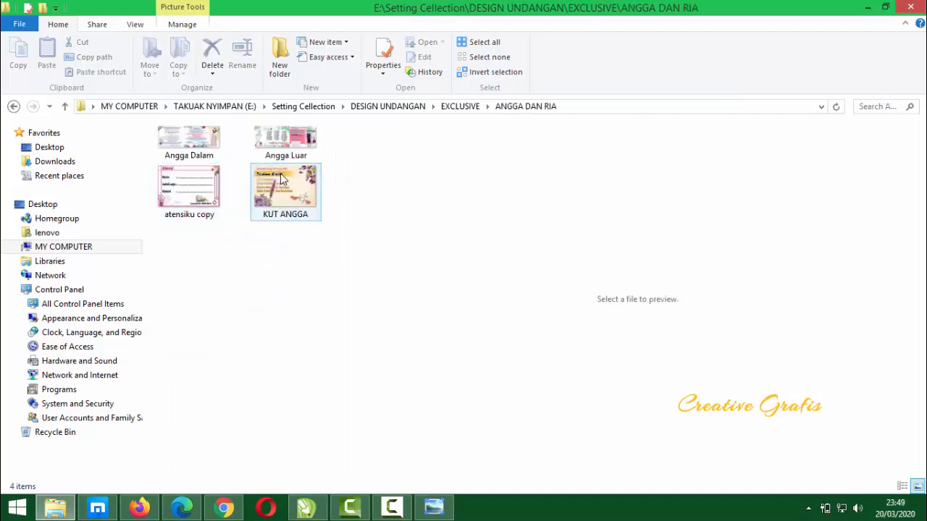
left_click(288, 139)
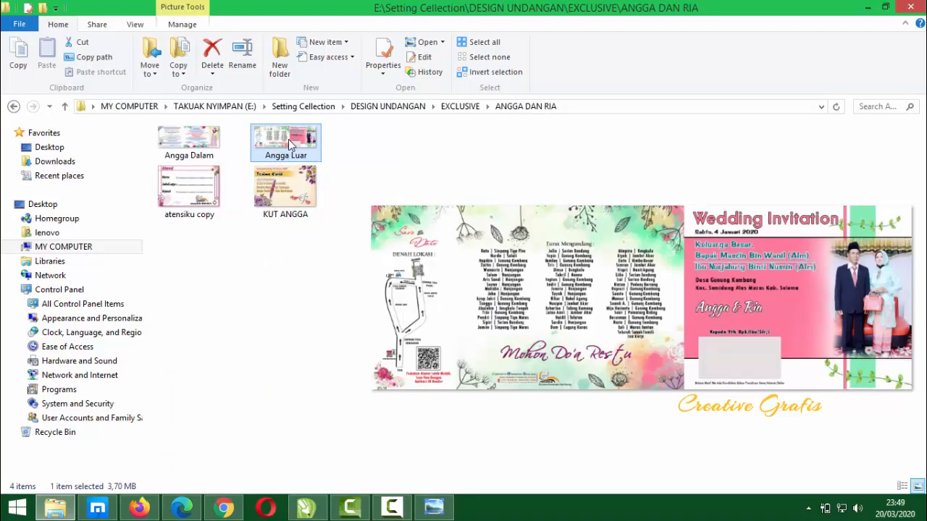
double_click(288, 139)
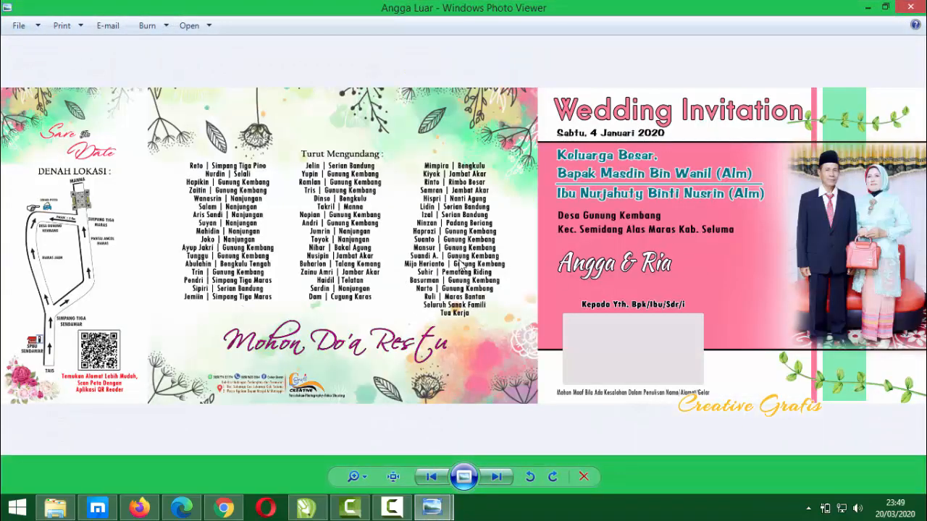
Examine the DENAH LOKASI map on the wedding invitation, including its road lines, arrows and place labels
scroll(462, 264, "up", 2)
left_click_drag(225, 290, 408, 298)
scroll(283, 317, "up", 4)
left_click_drag(134, 340, 607, 199)
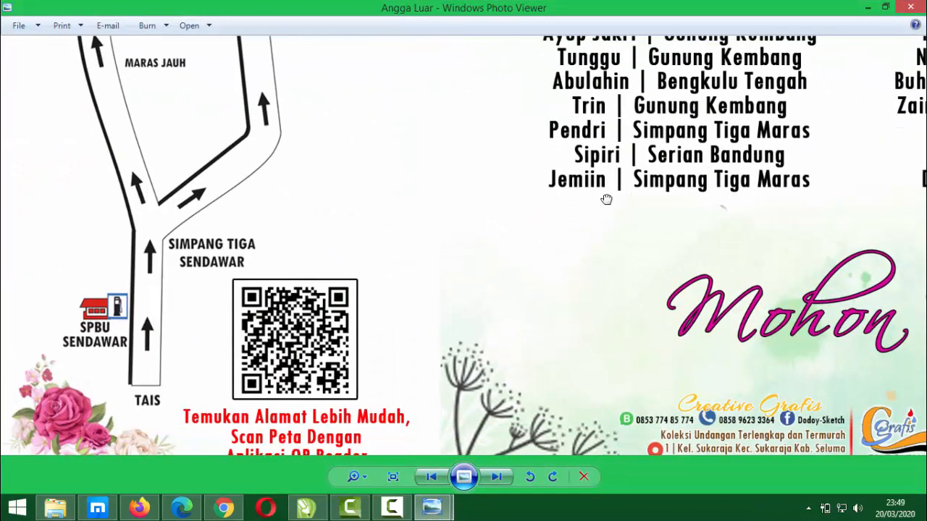
scroll(430, 311, "down", 5)
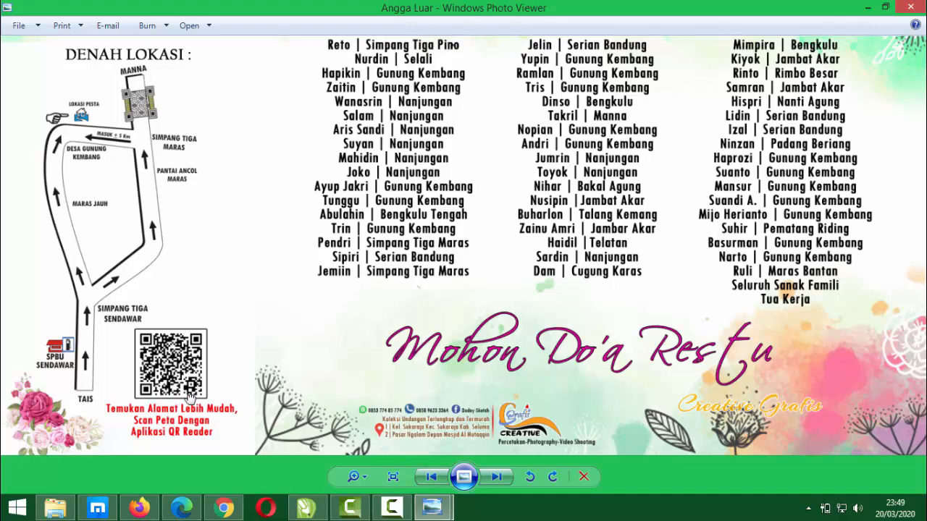
Inspect the QR code and its caption below the invitation's location map, and close the image
scroll(183, 412, "up", 2)
left_click_drag(178, 419, 250, 399)
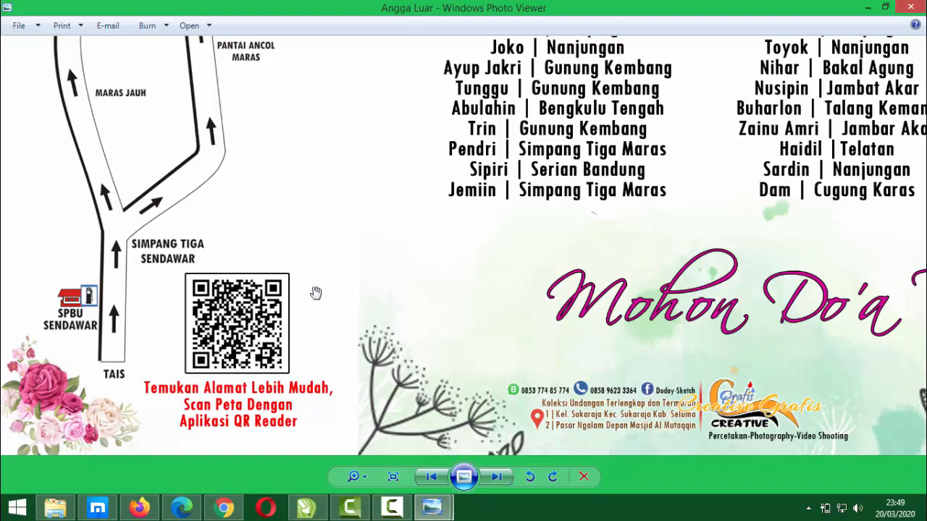
scroll(246, 323, "down", 1)
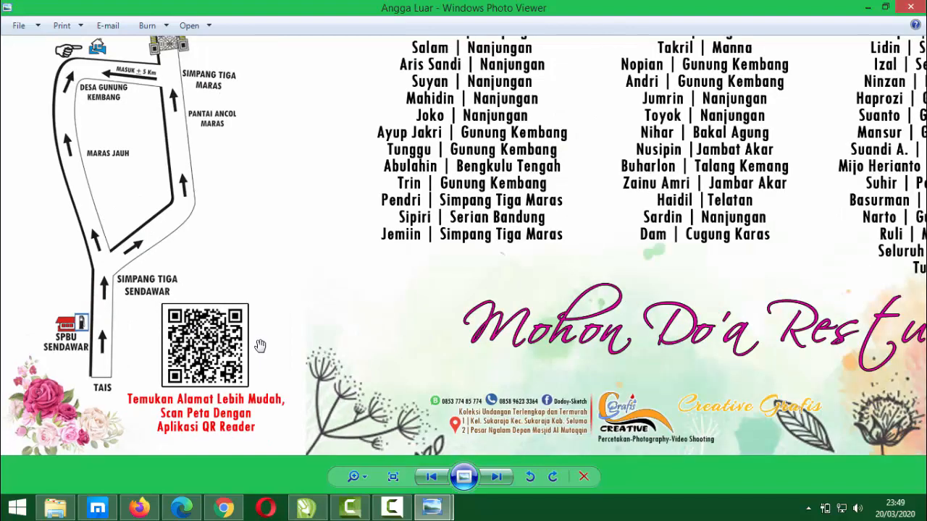
scroll(195, 355, "down", 1)
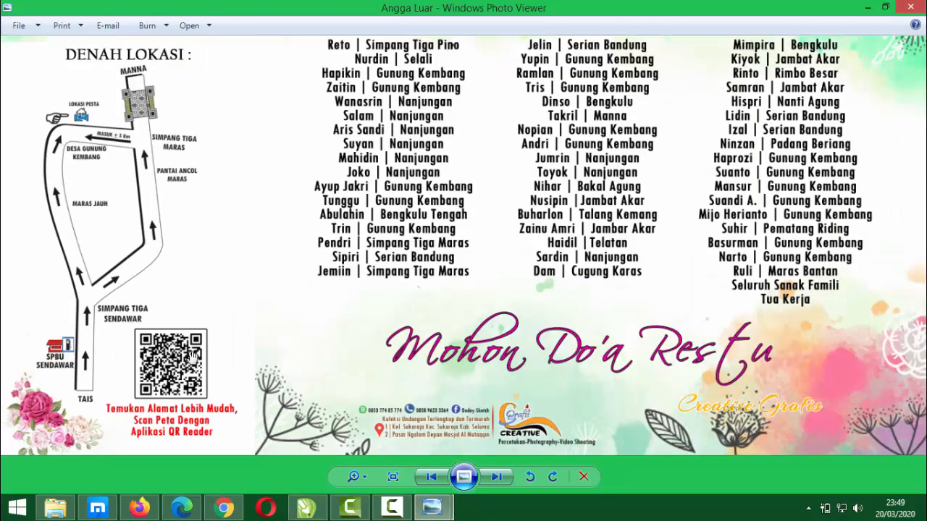
scroll(194, 356, "down", 2)
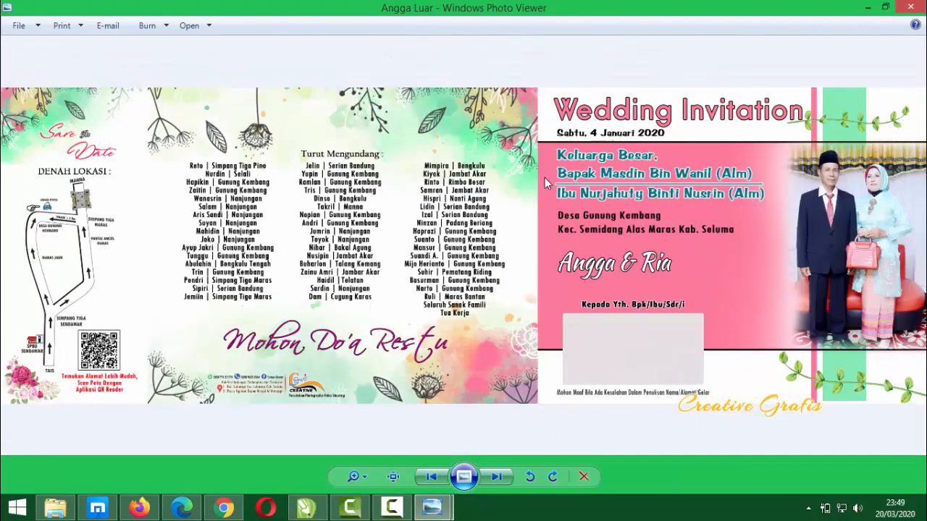
left_click(911, 5)
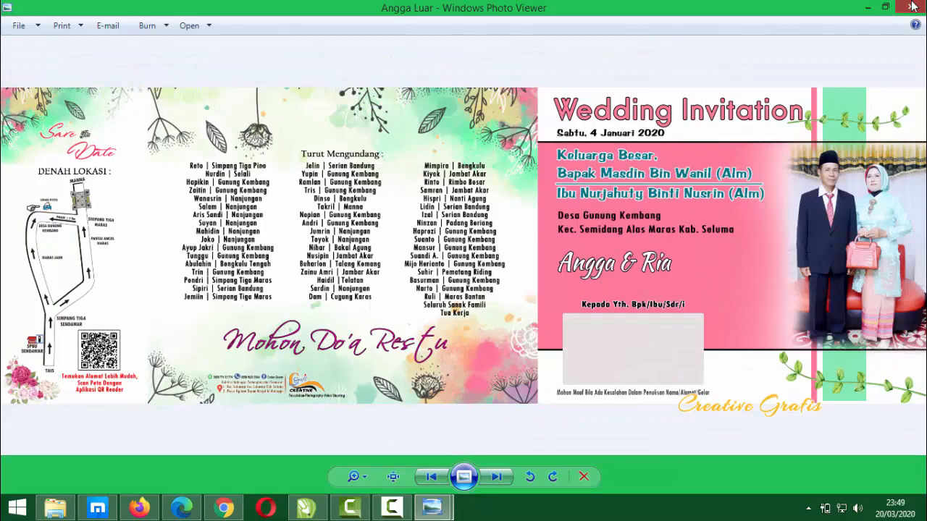